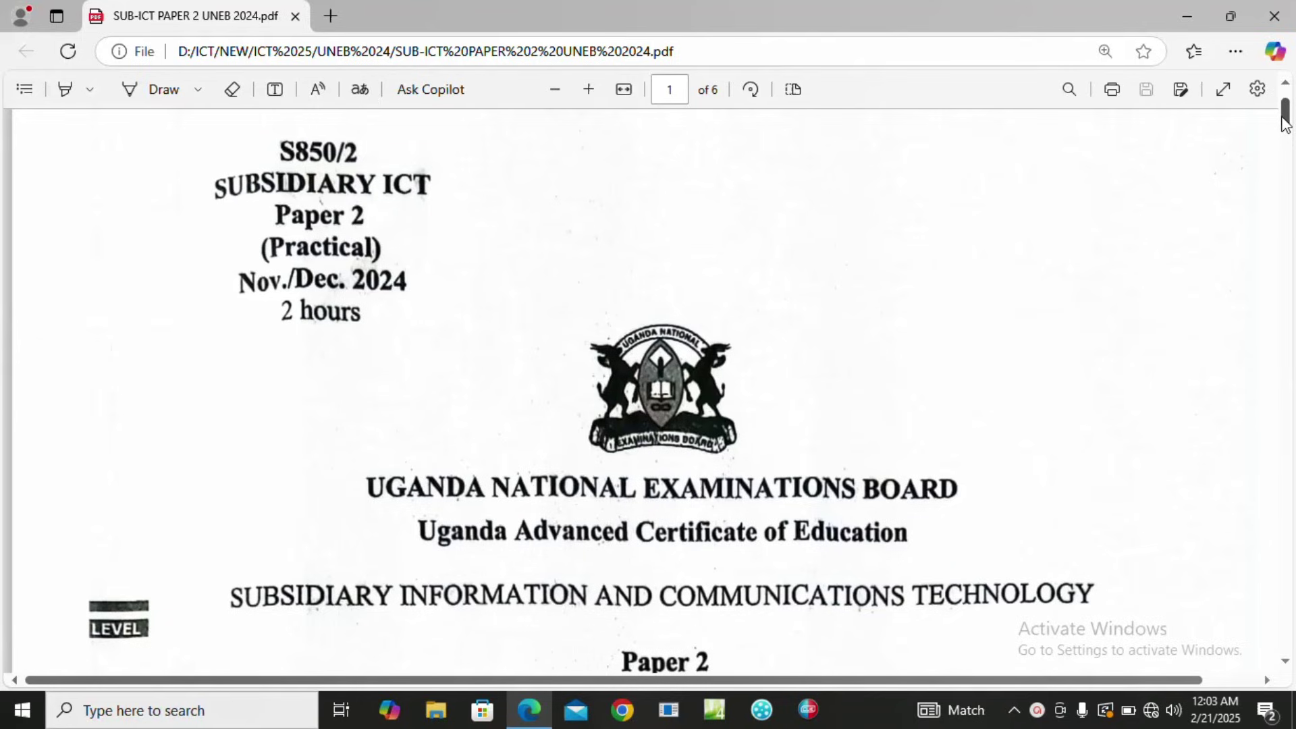
Scroll the exam PDF down to page 2 to show Question 2(a)'s sales data table.
drag(1285, 121, 1286, 133)
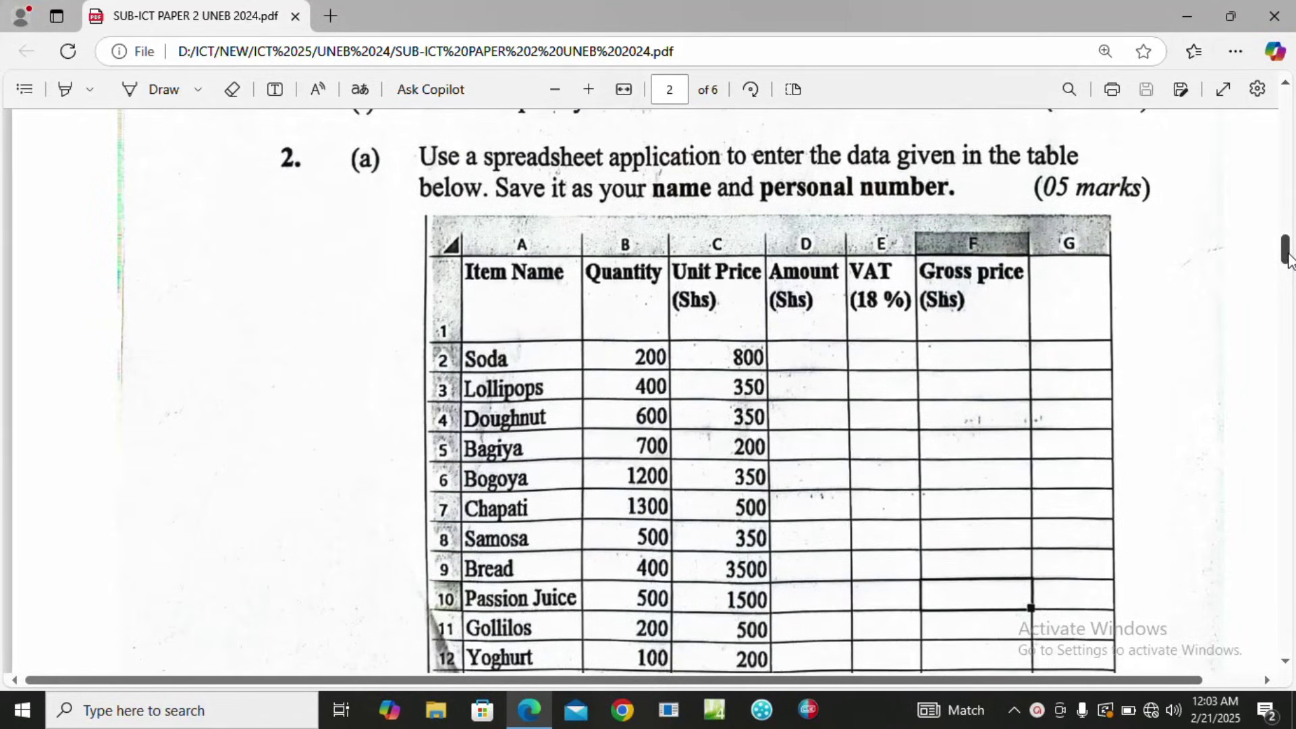
drag(1288, 260, 1288, 261)
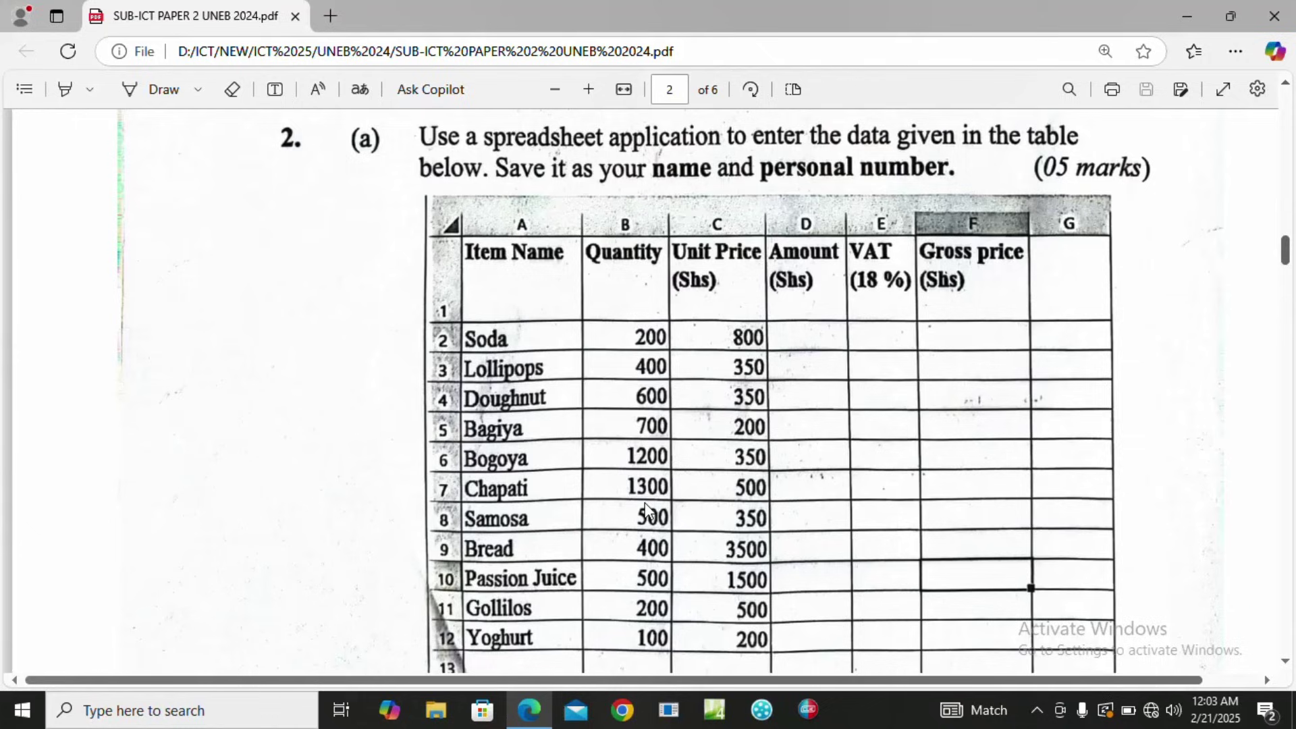
Minimize Edge and open the student's personal folder inside the UNEB support files folder.
click(1193, 8)
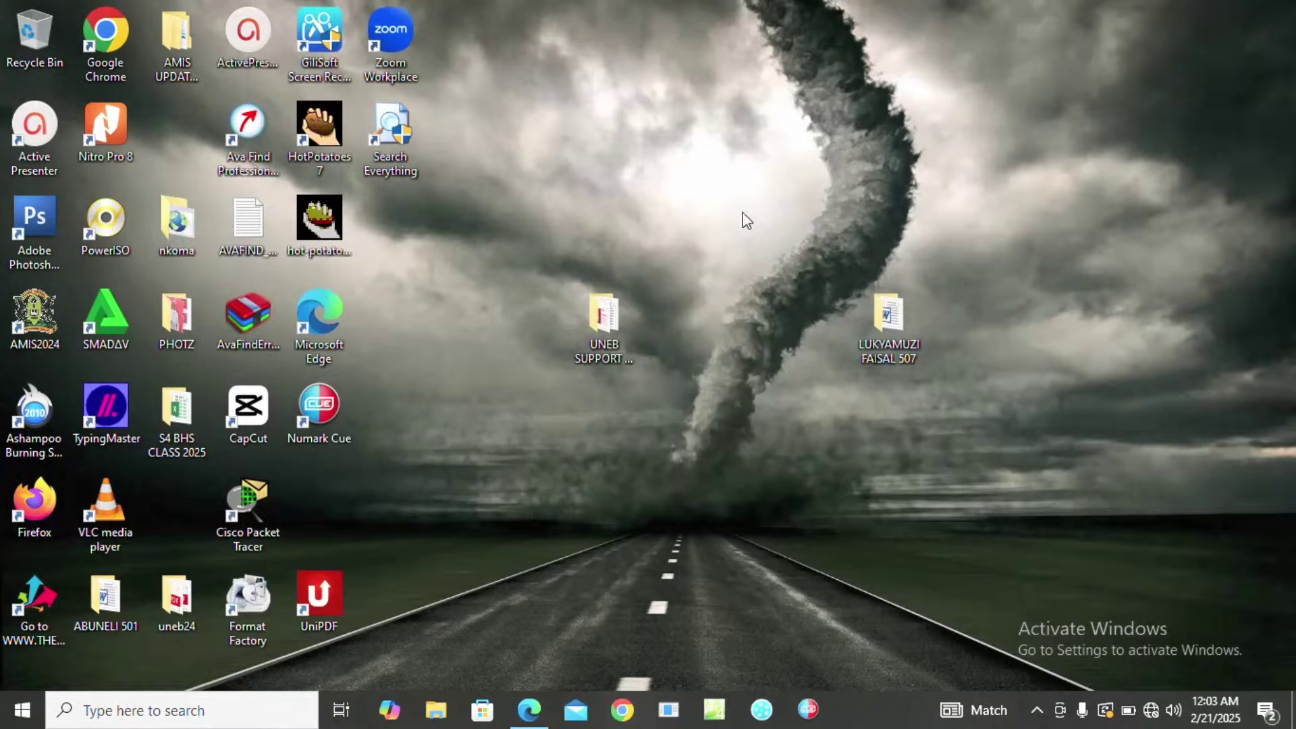
click(613, 318)
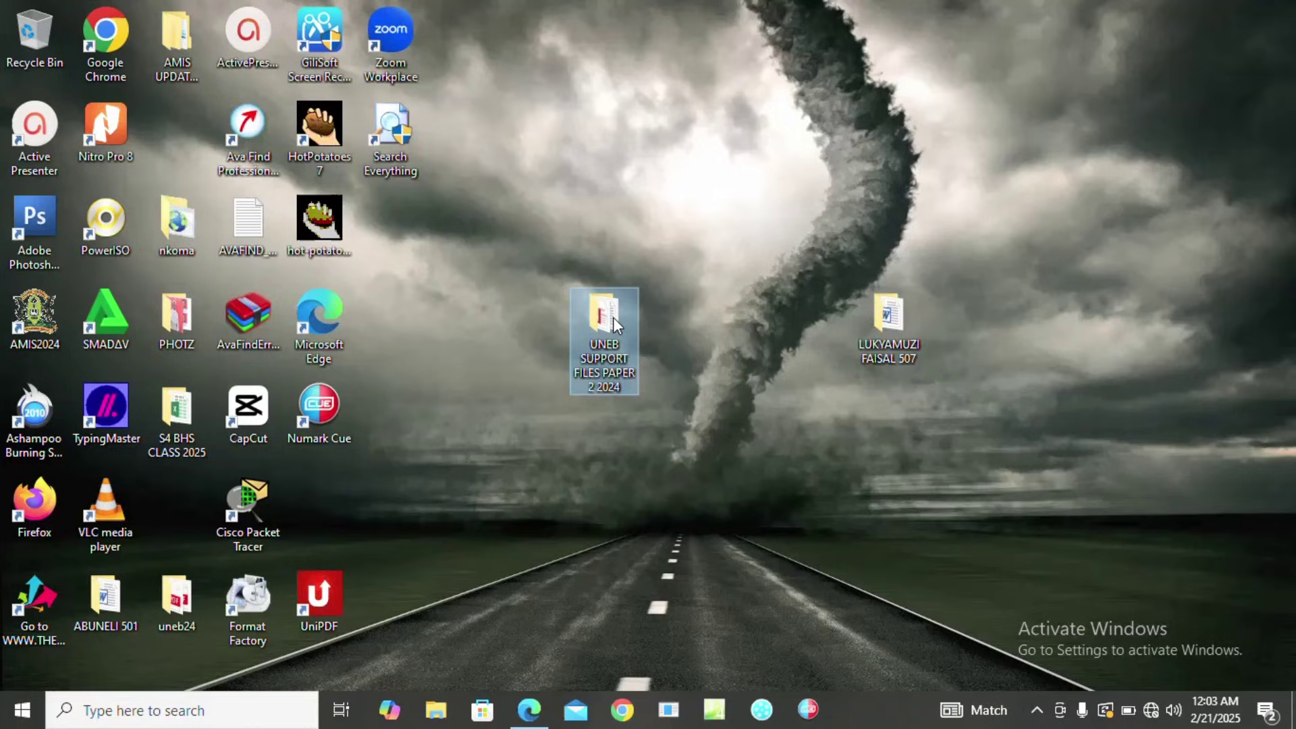
click(880, 327)
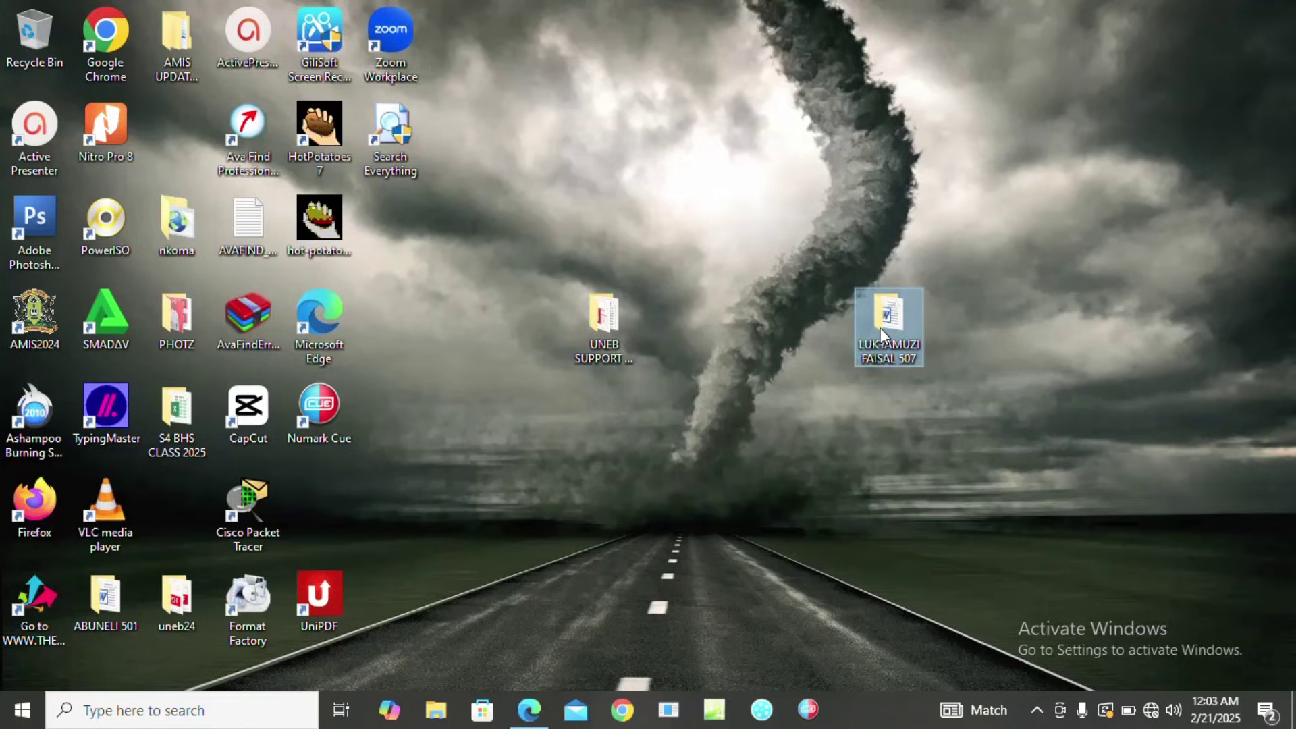
double_click(881, 327)
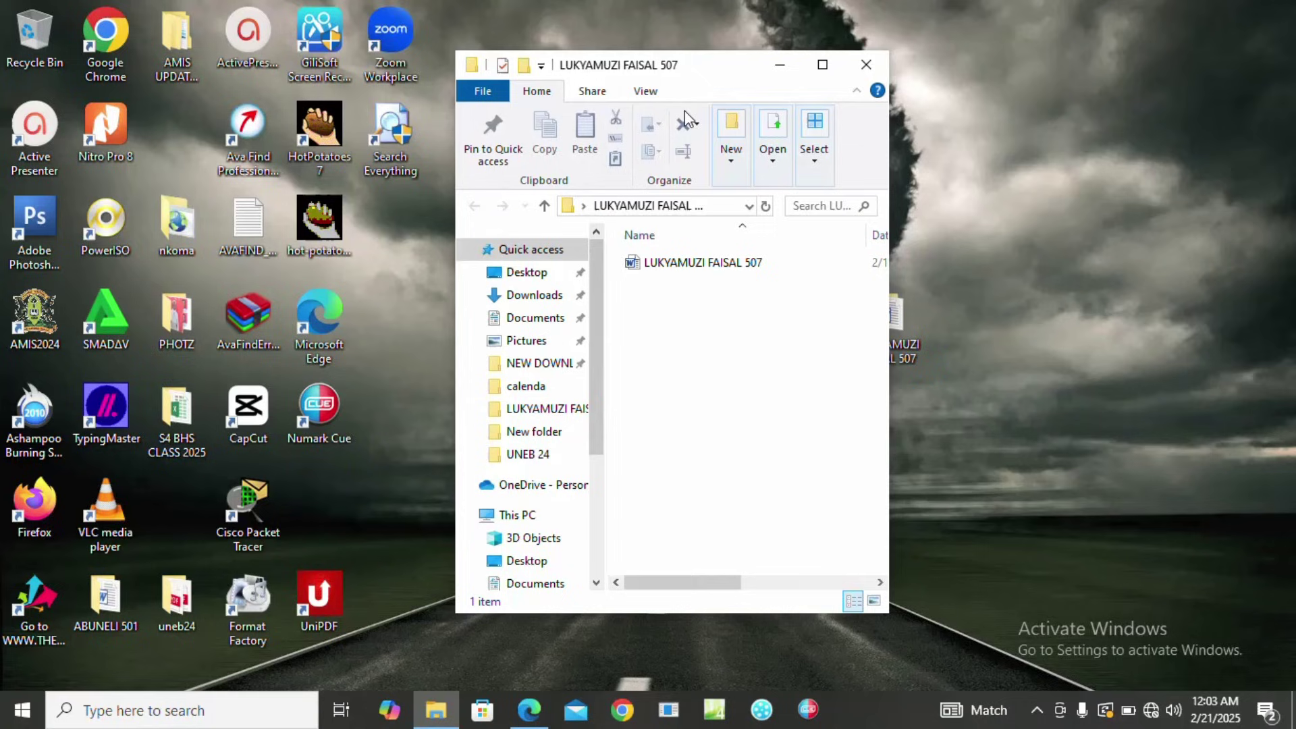
drag(675, 69, 899, 80)
click(962, 273)
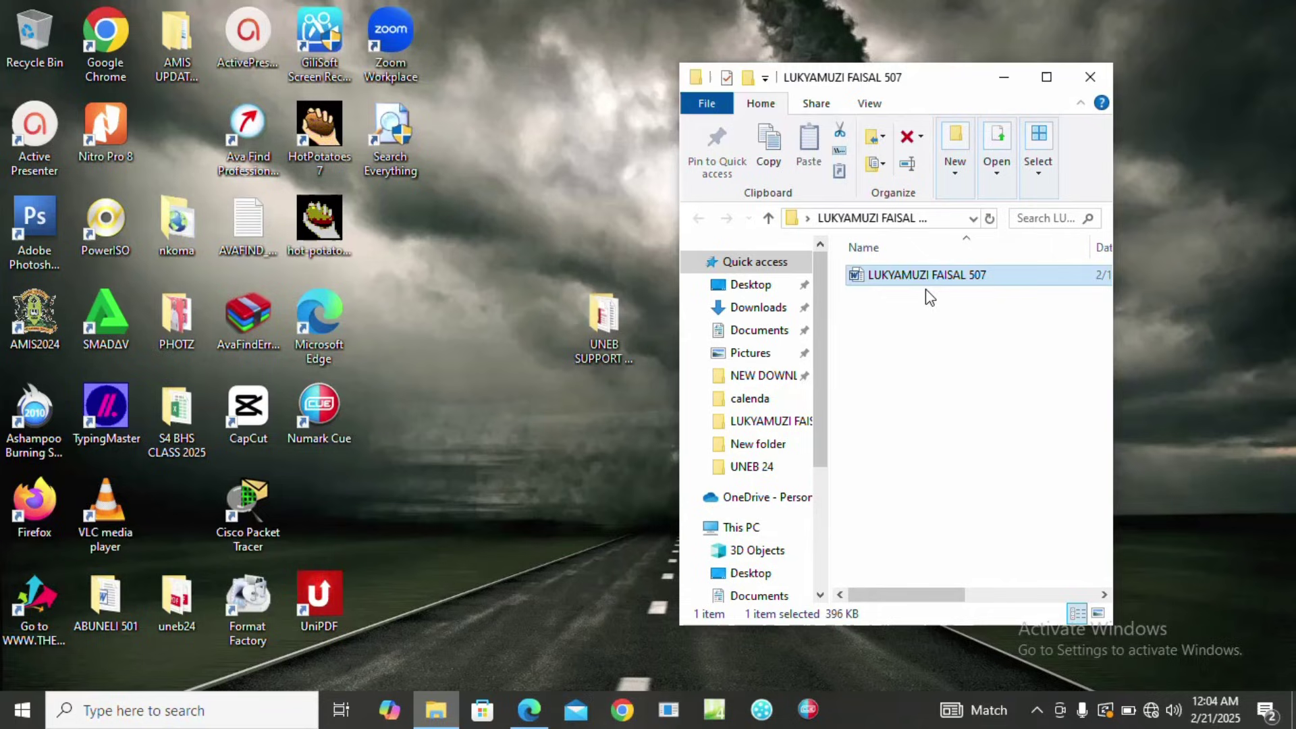
click(944, 423)
Create a new Excel worksheet named with the student's name and number, and open it.
right_click(942, 422)
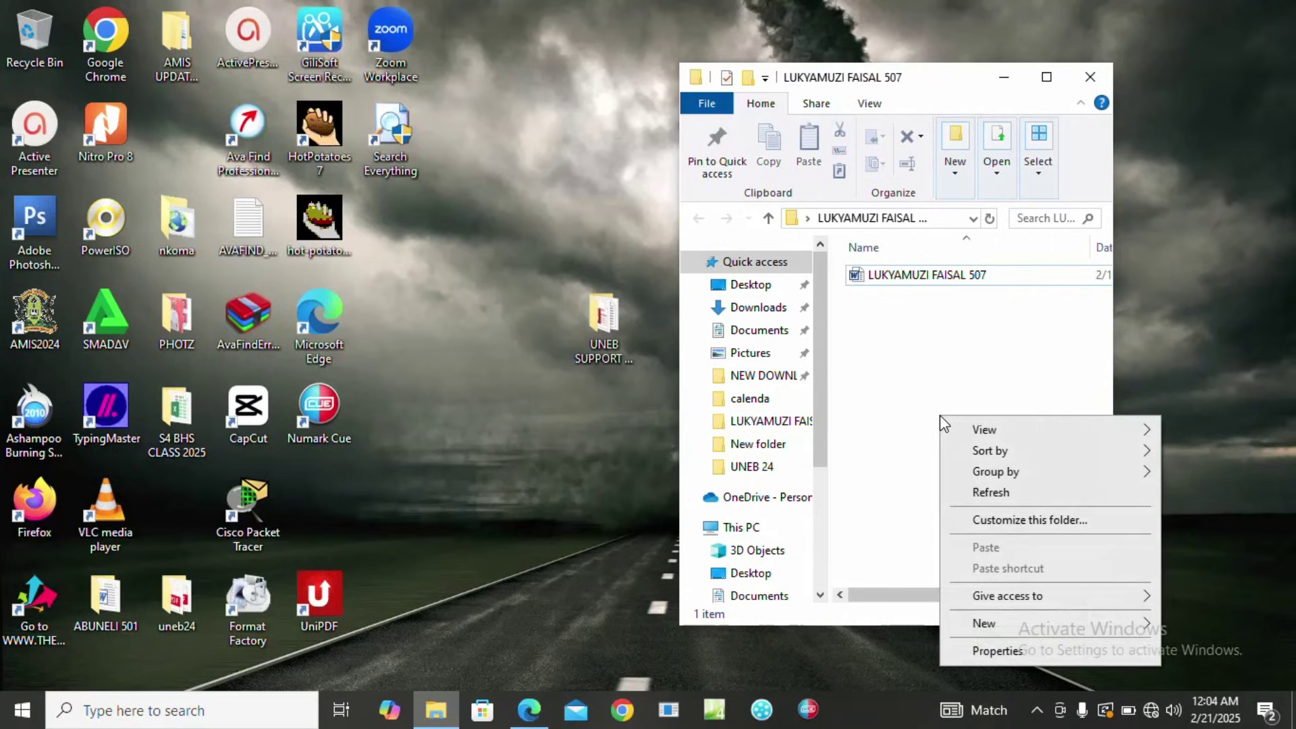
mouse_move(1005, 623)
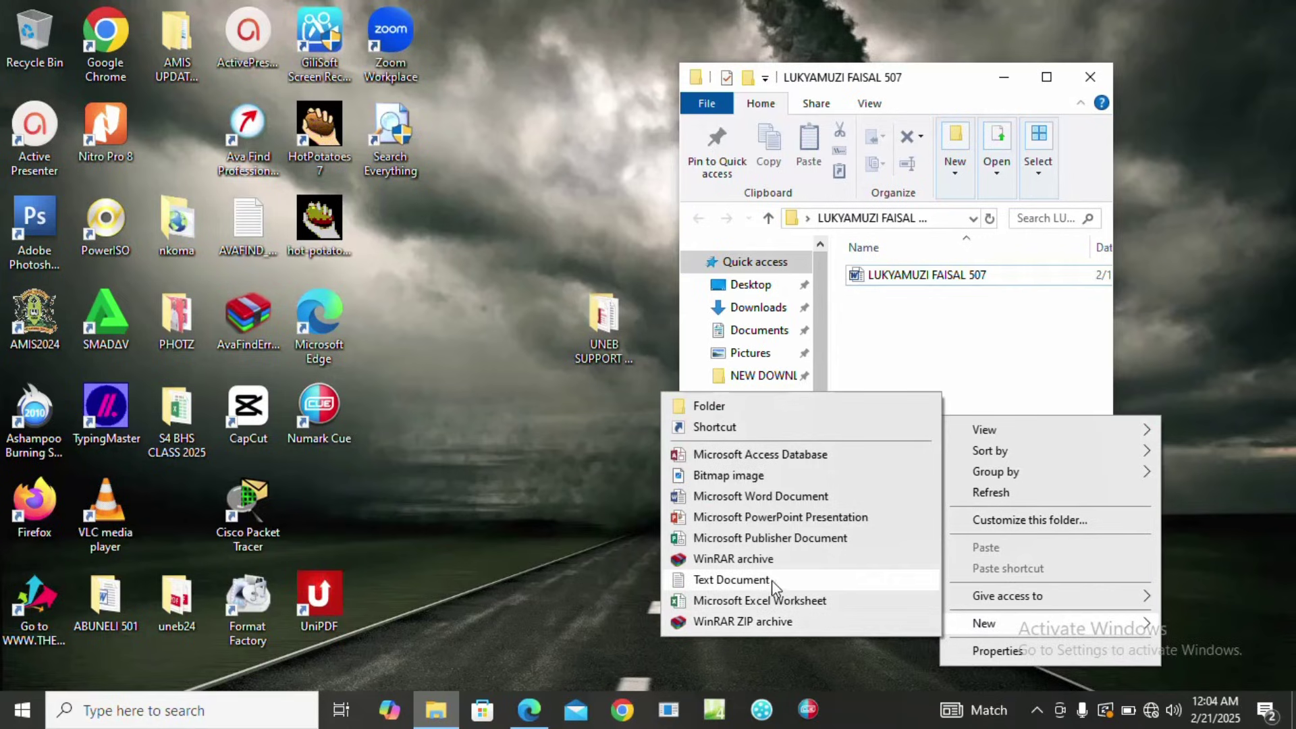
click(766, 602)
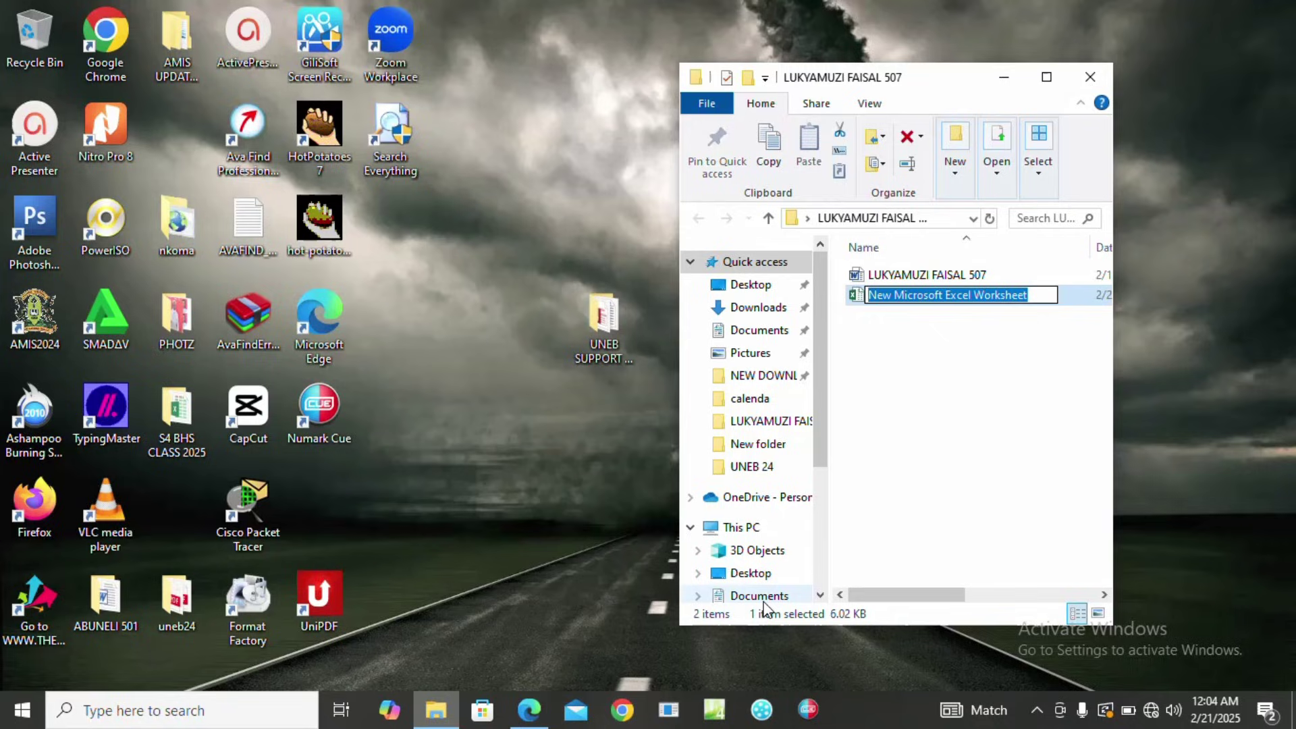
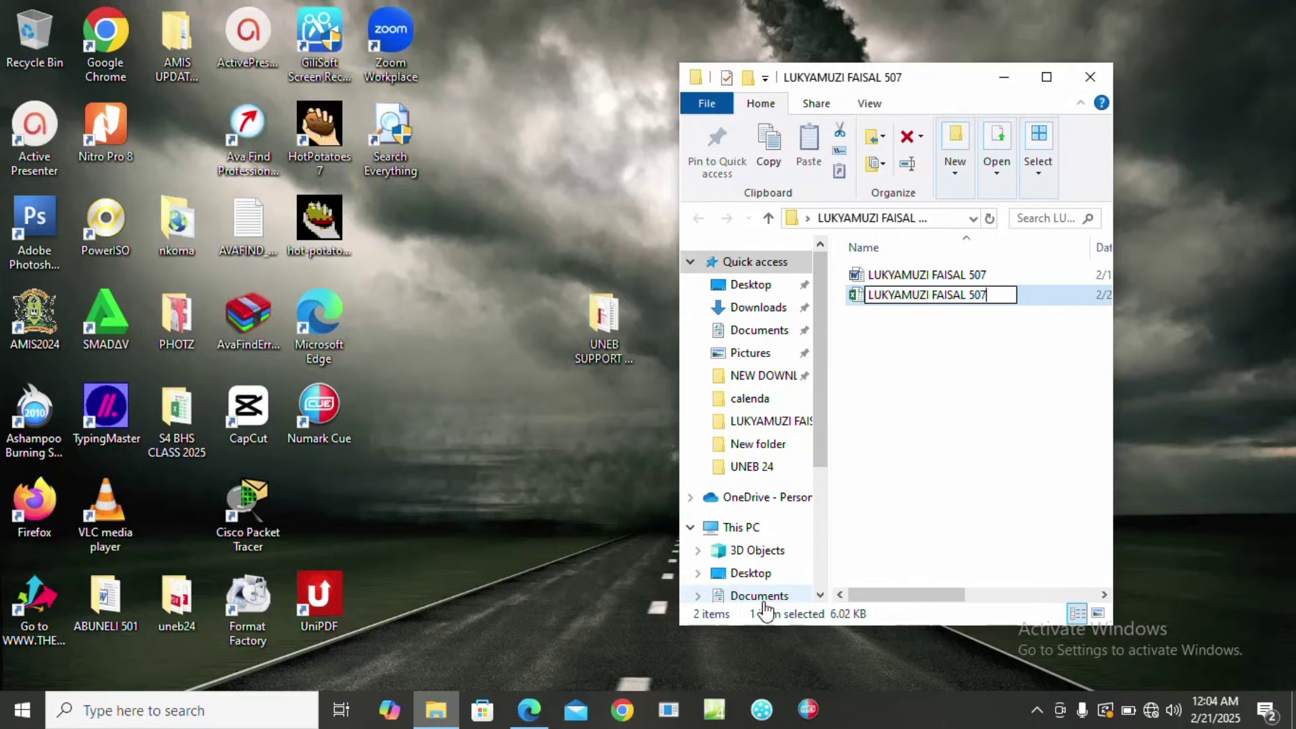
key(Return)
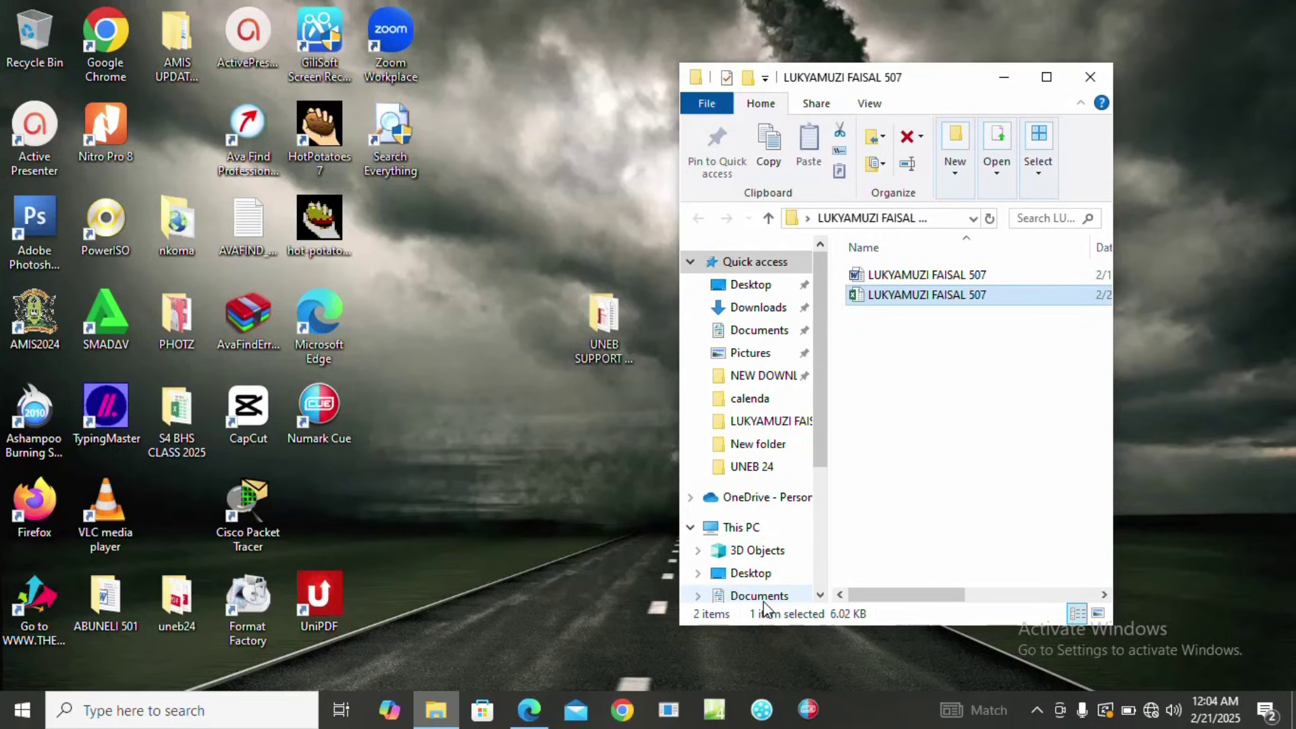
key(Return)
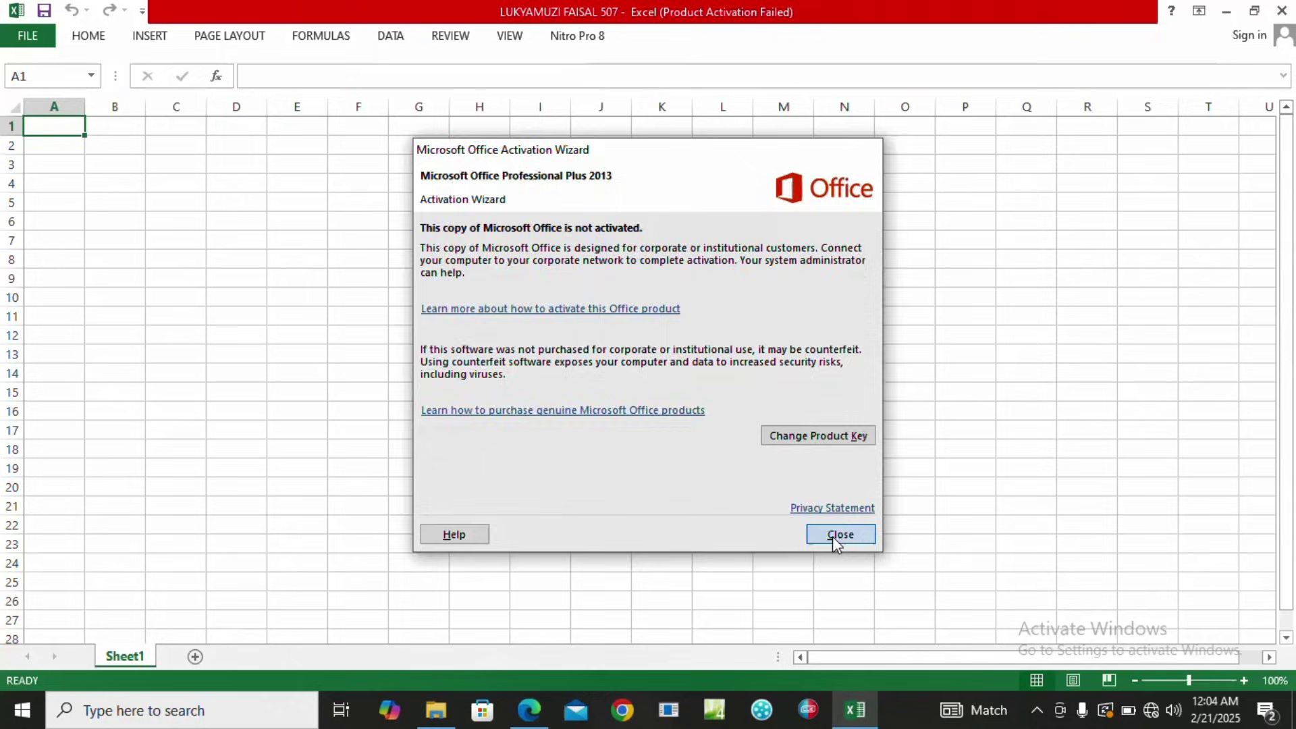
Close the Office activation notice and switch back to the exam PDF in Edge.
click(840, 536)
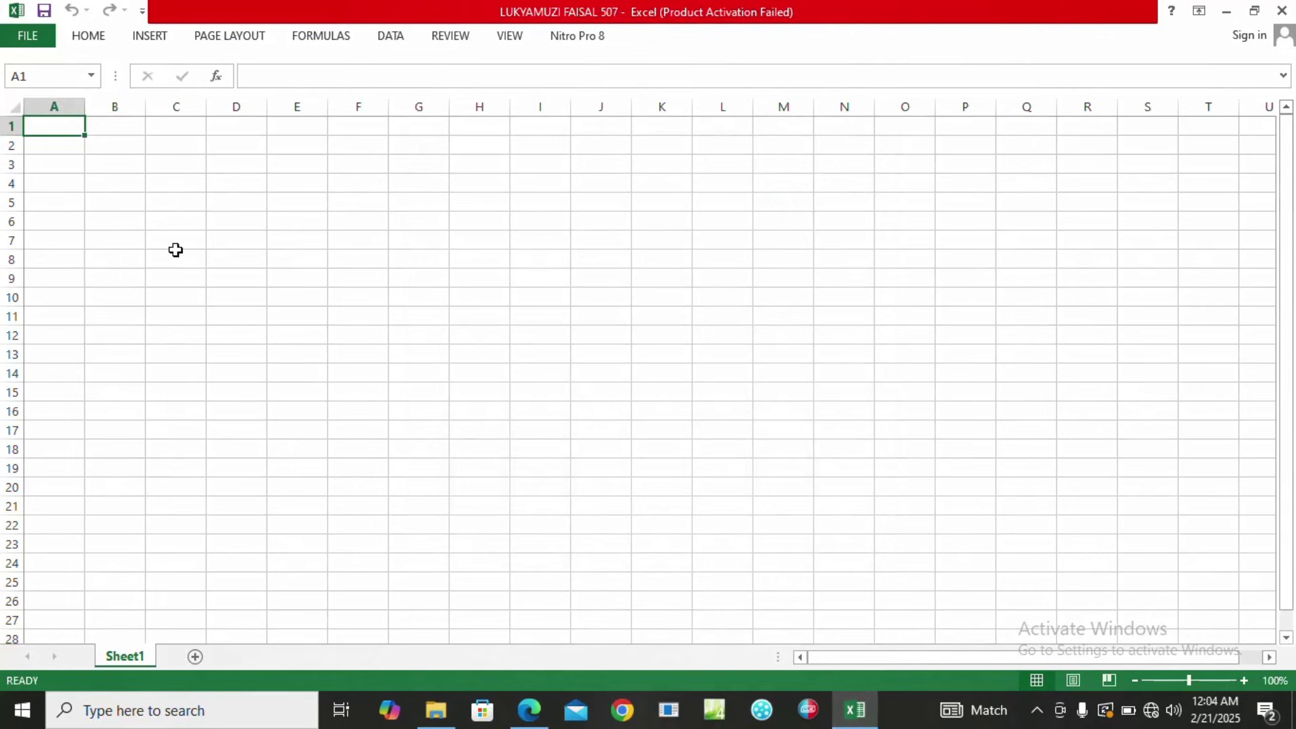
click(530, 710)
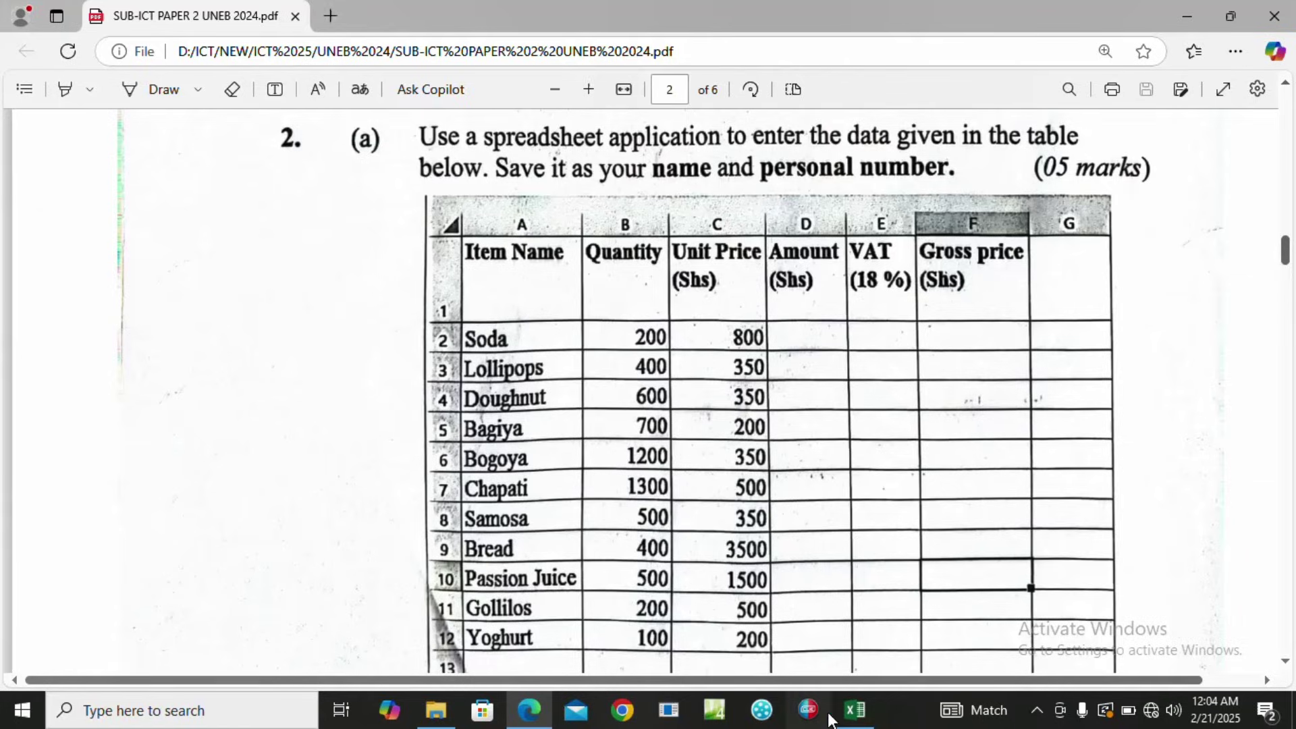
In the blank workbook, enter the headings Item Name, Quantity and Unit Price (shs) in A1:C1.
click(854, 709)
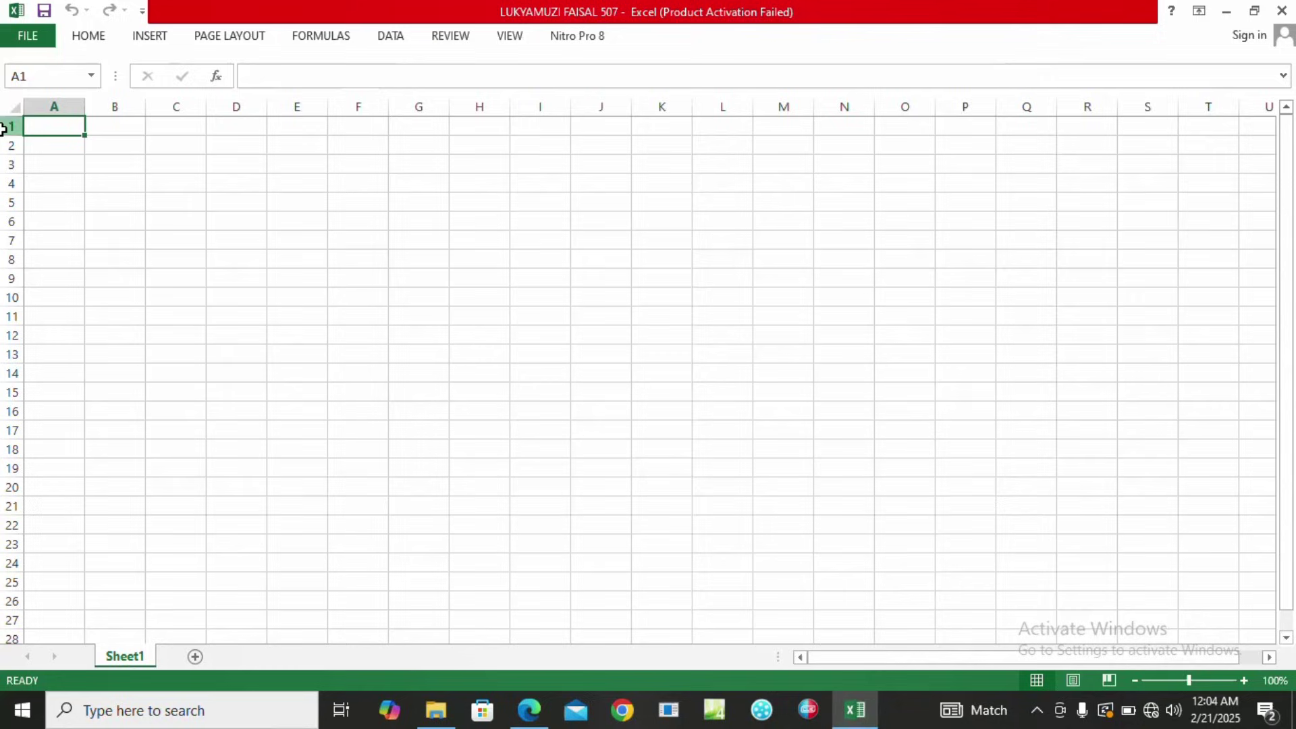
text(It)
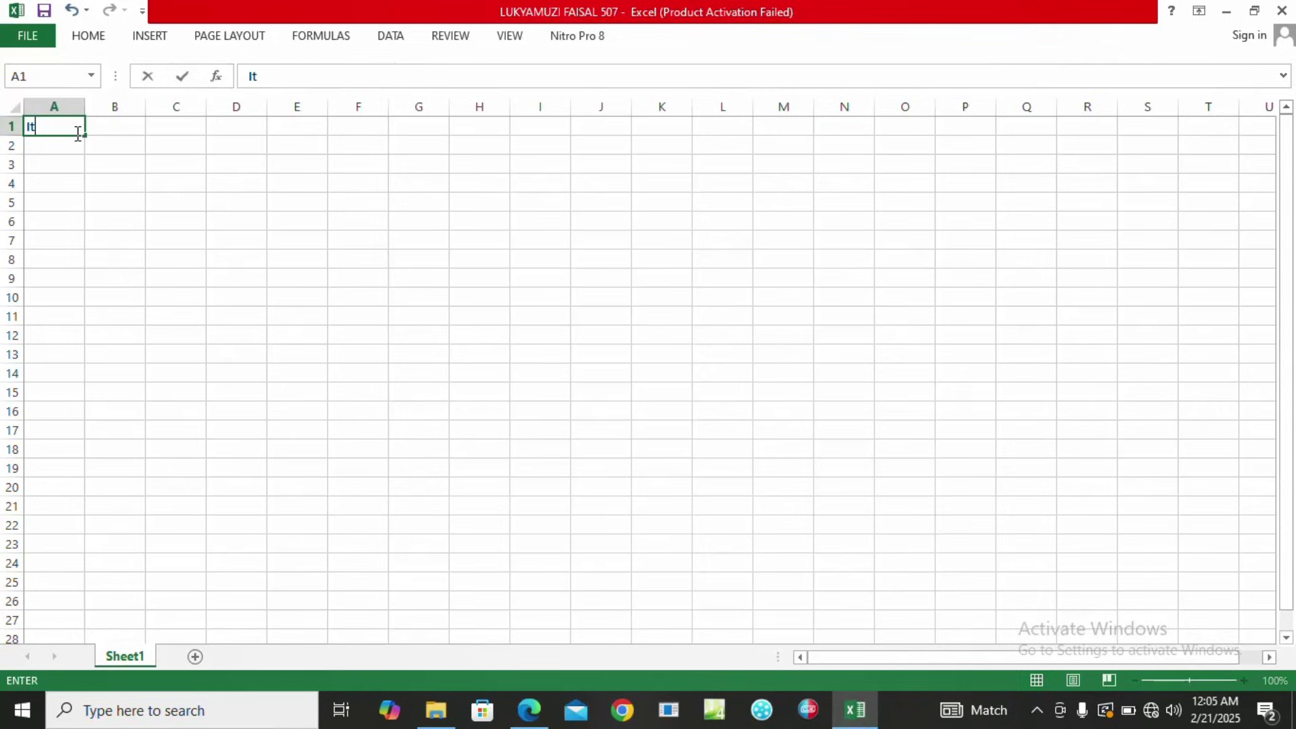
text(em Name)
key(Tab)
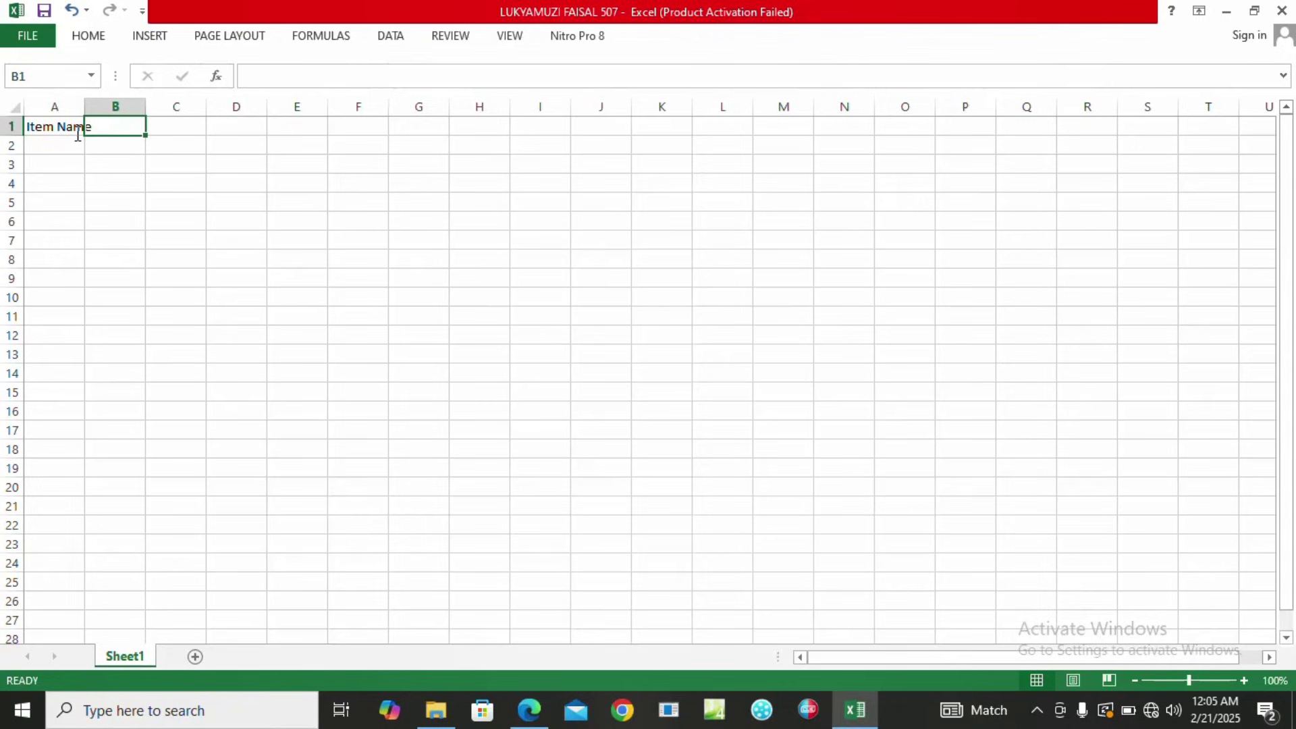
text(Q)
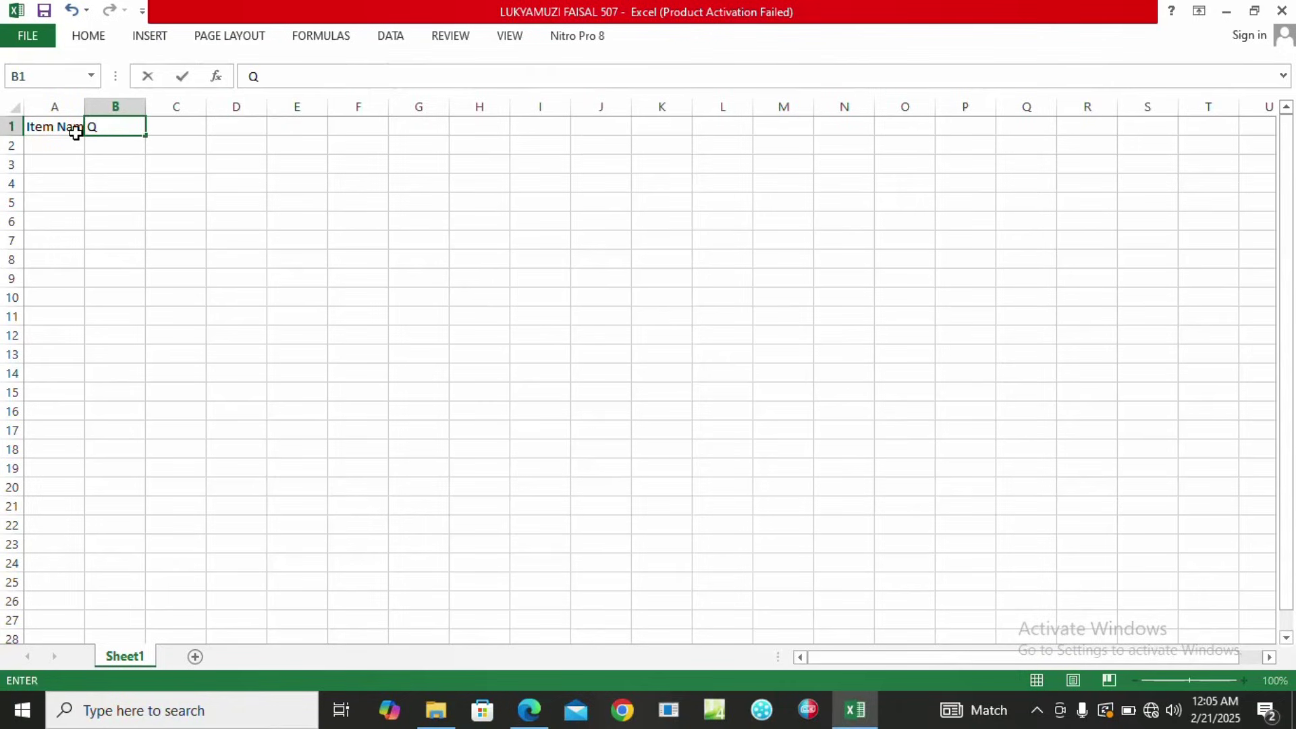
text(uantity)
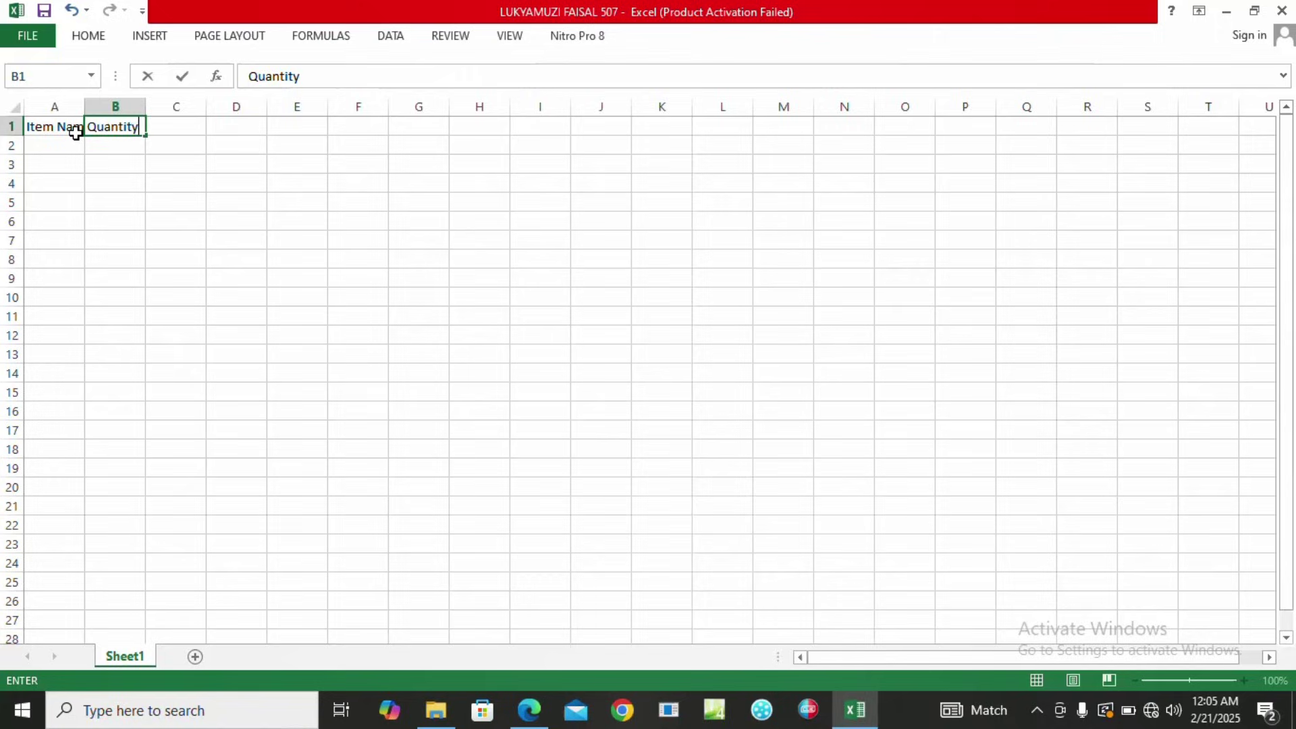
key(Tab)
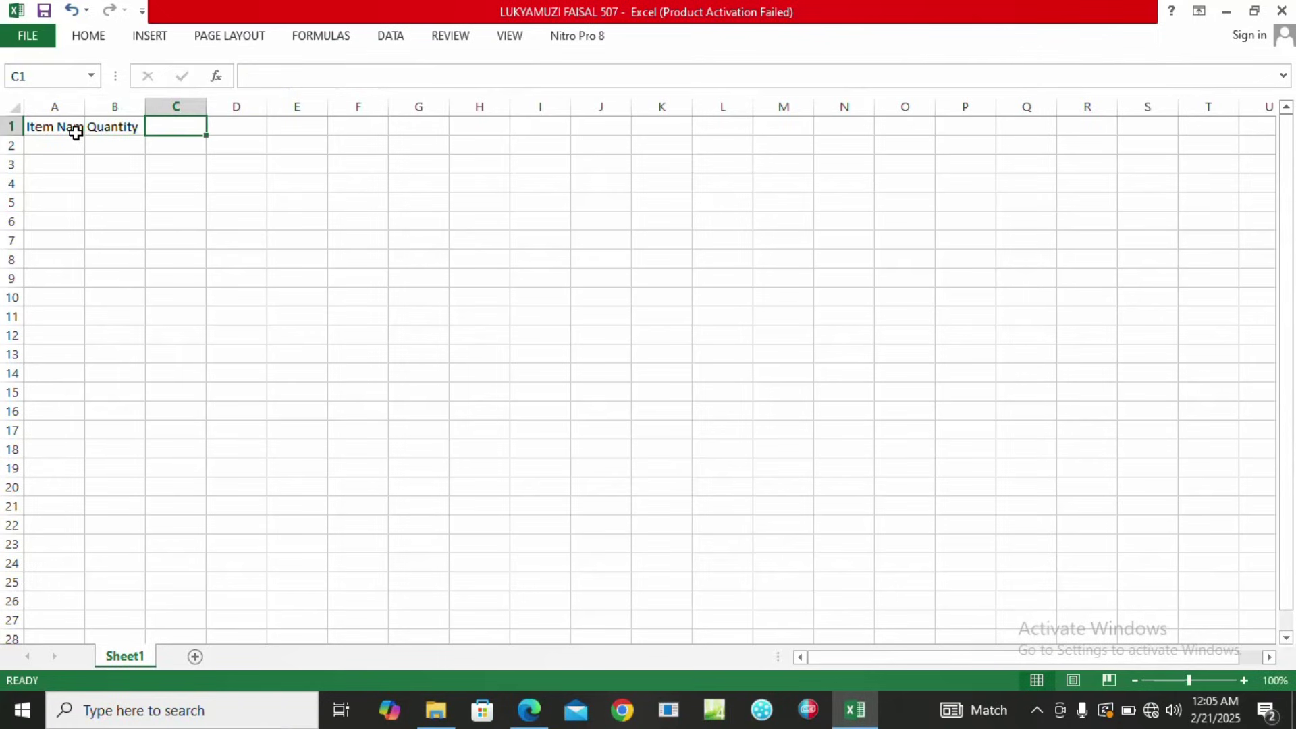
text(Unit )
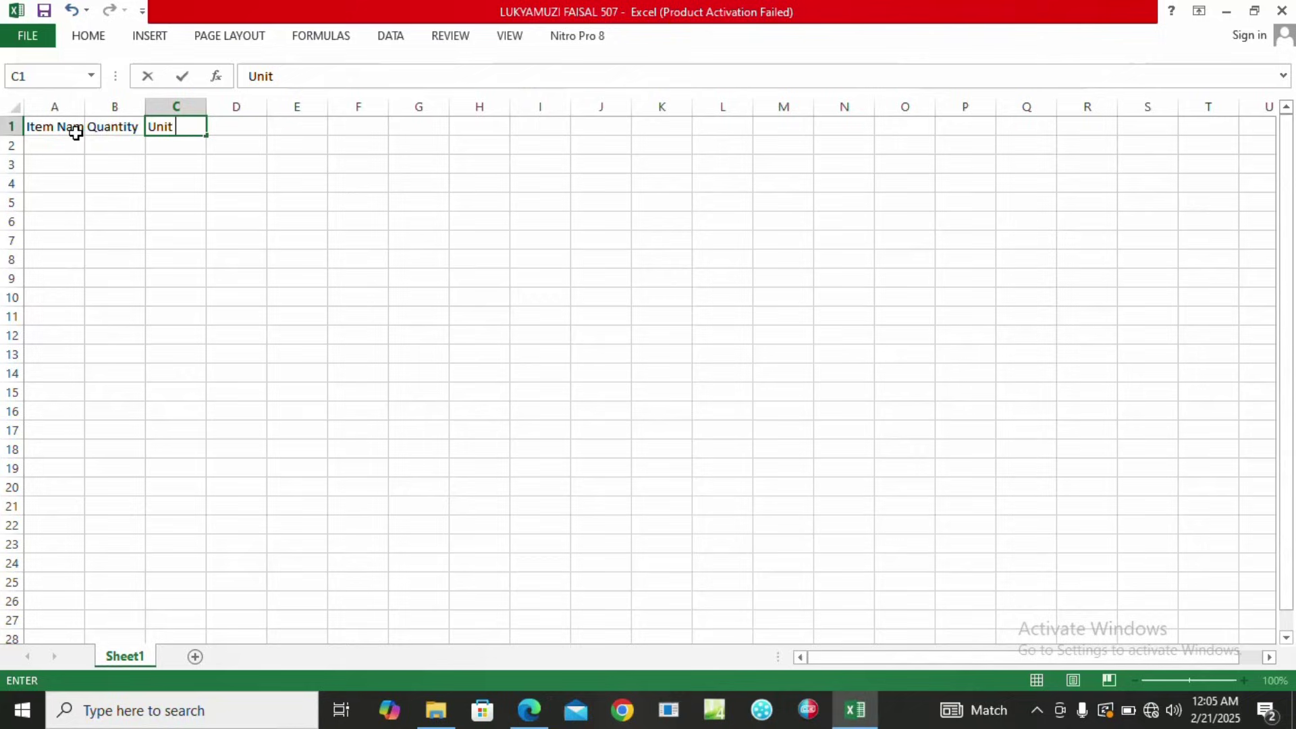
text(Price (shs)
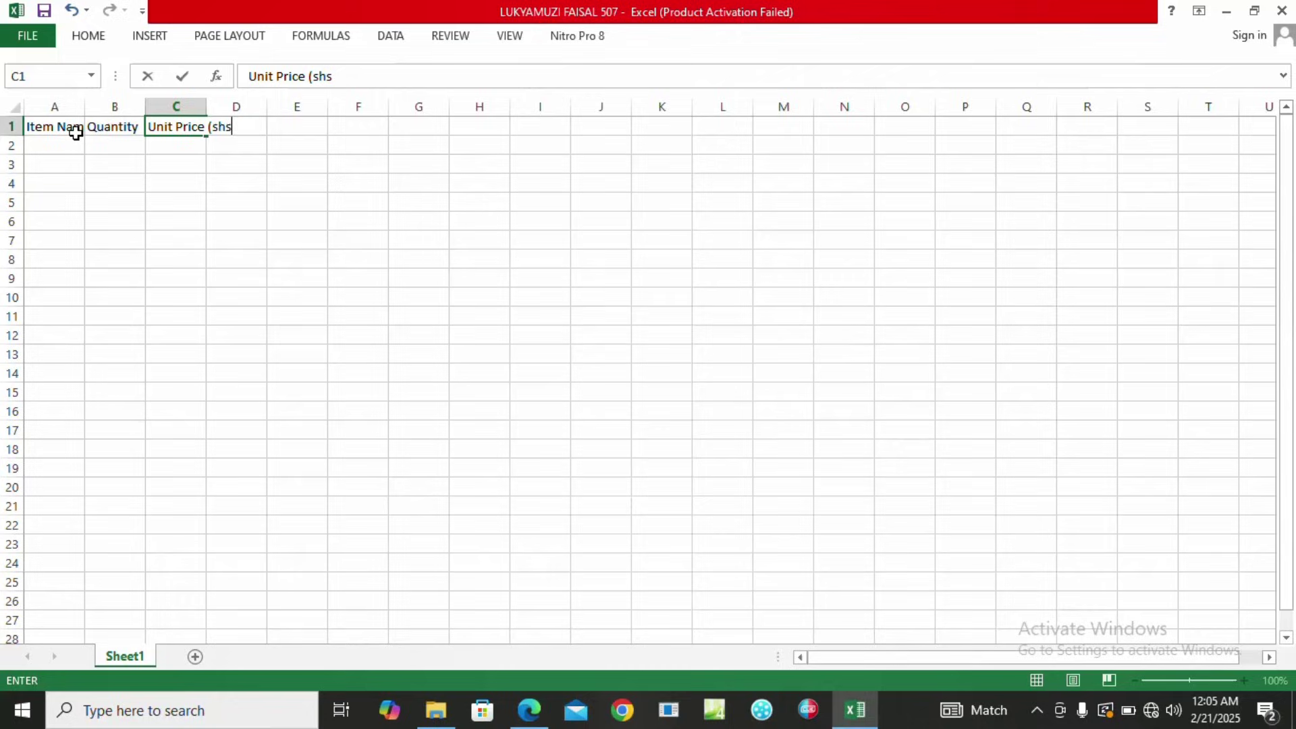
text())
key(Tab)
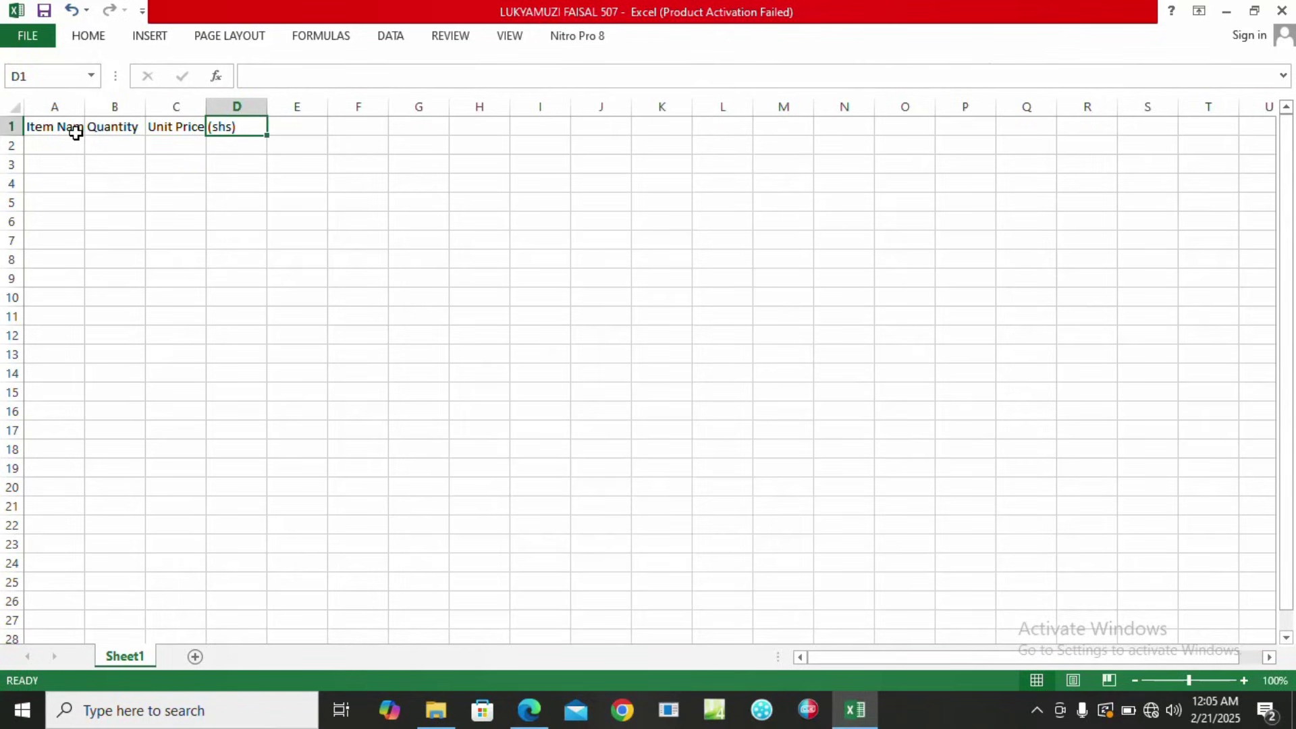
Add the headings Amount (shs), VAT (18%) and Gross price (shs) in D1:F1.
text(A)
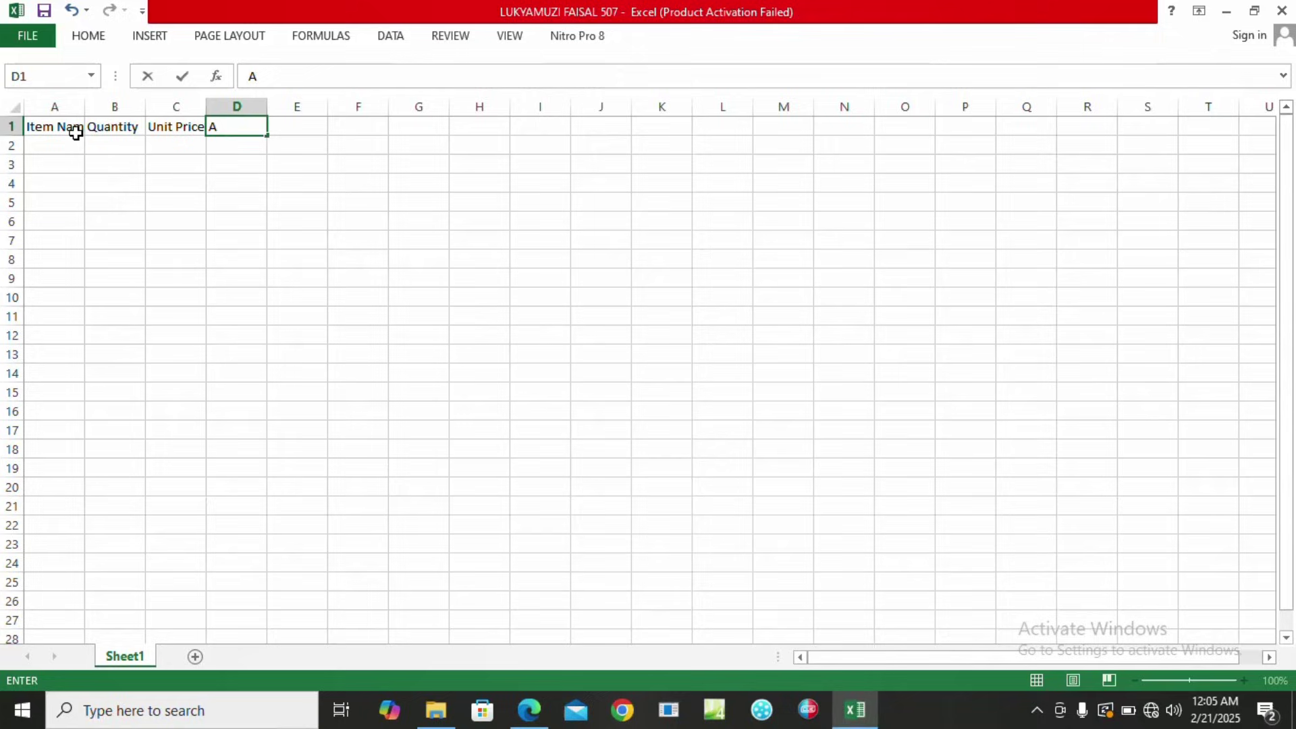
text(mount)
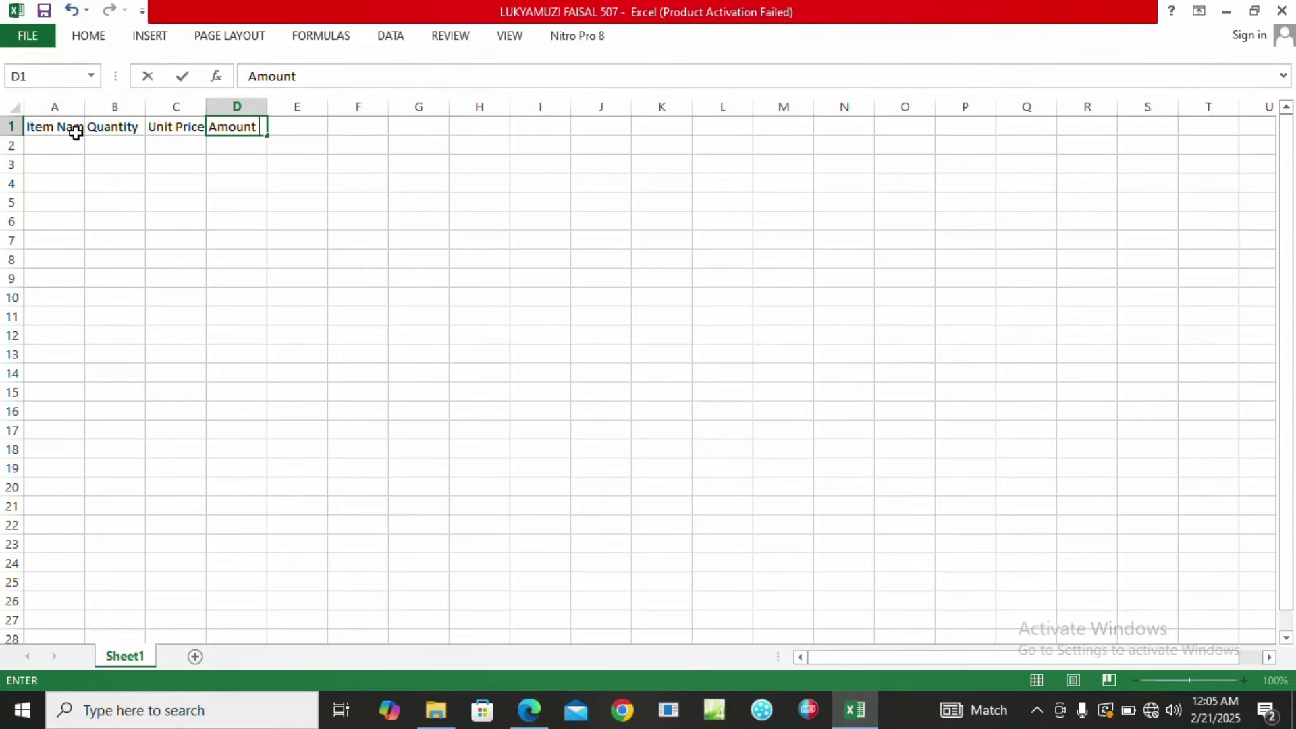
text( (shs))
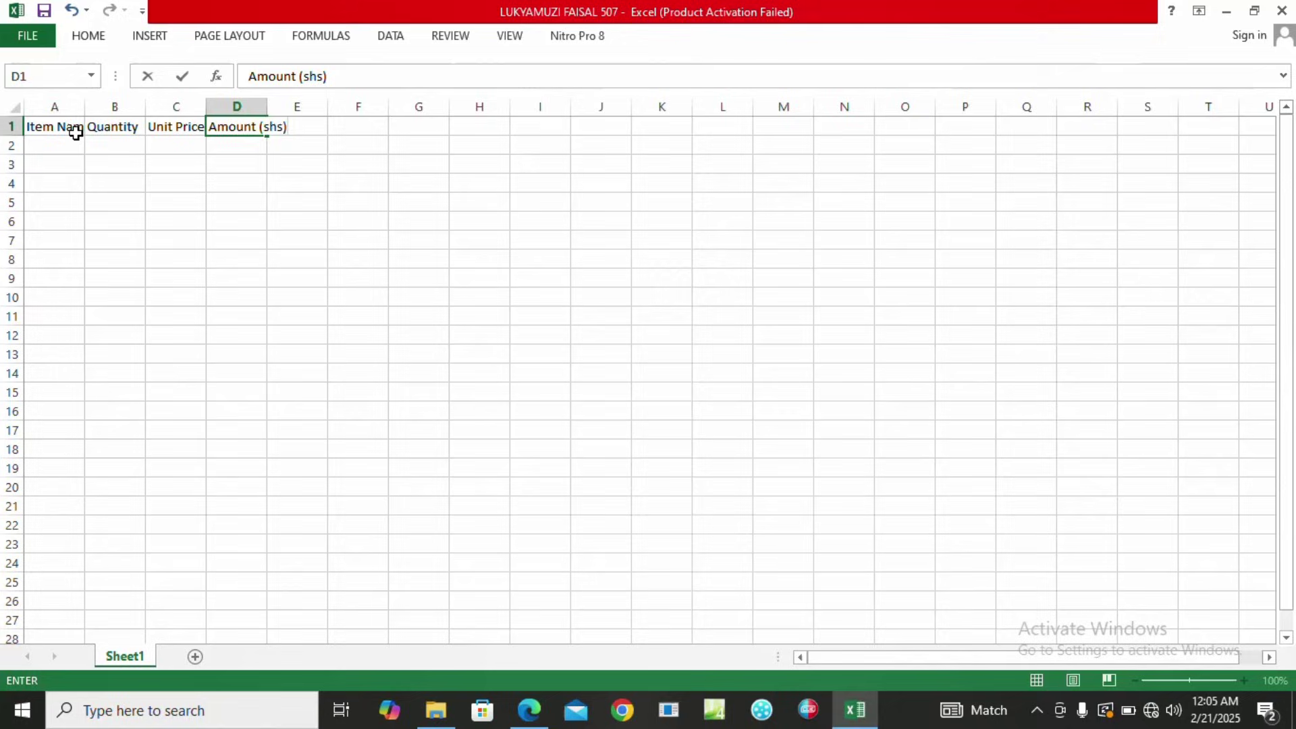
key(Tab)
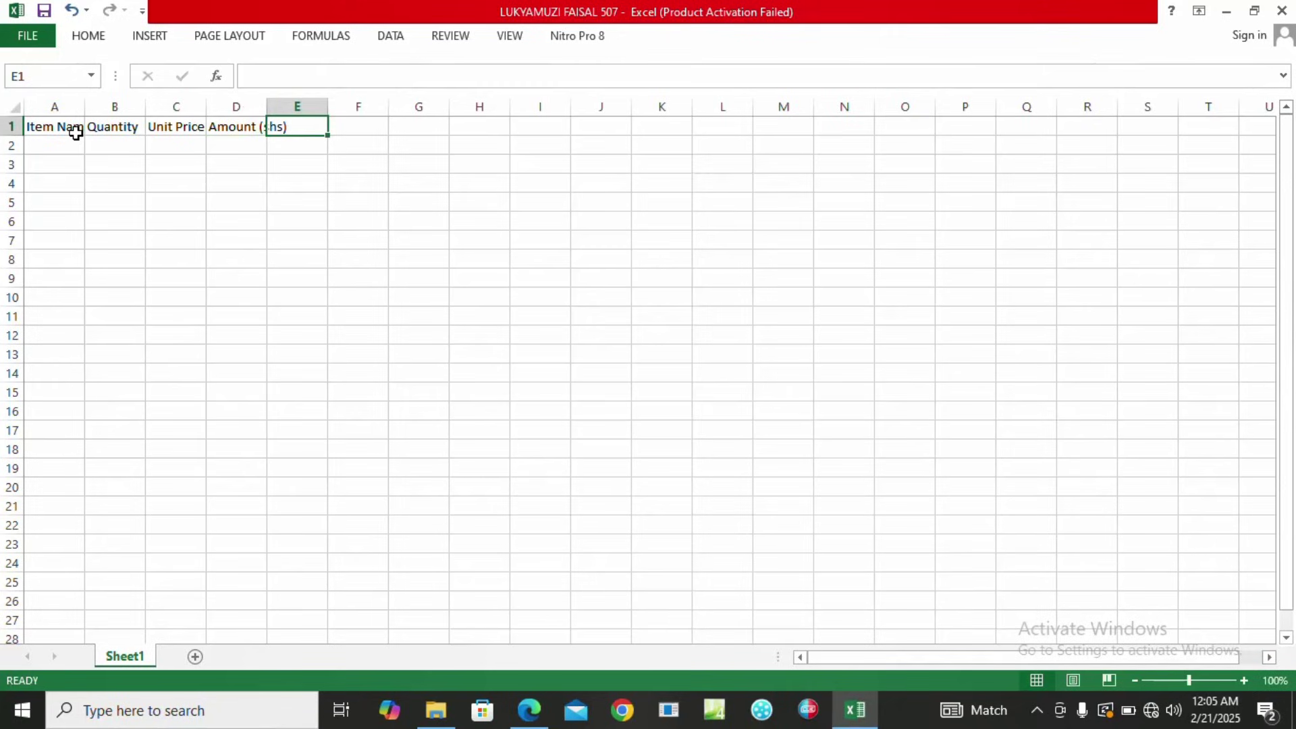
text(VAT)
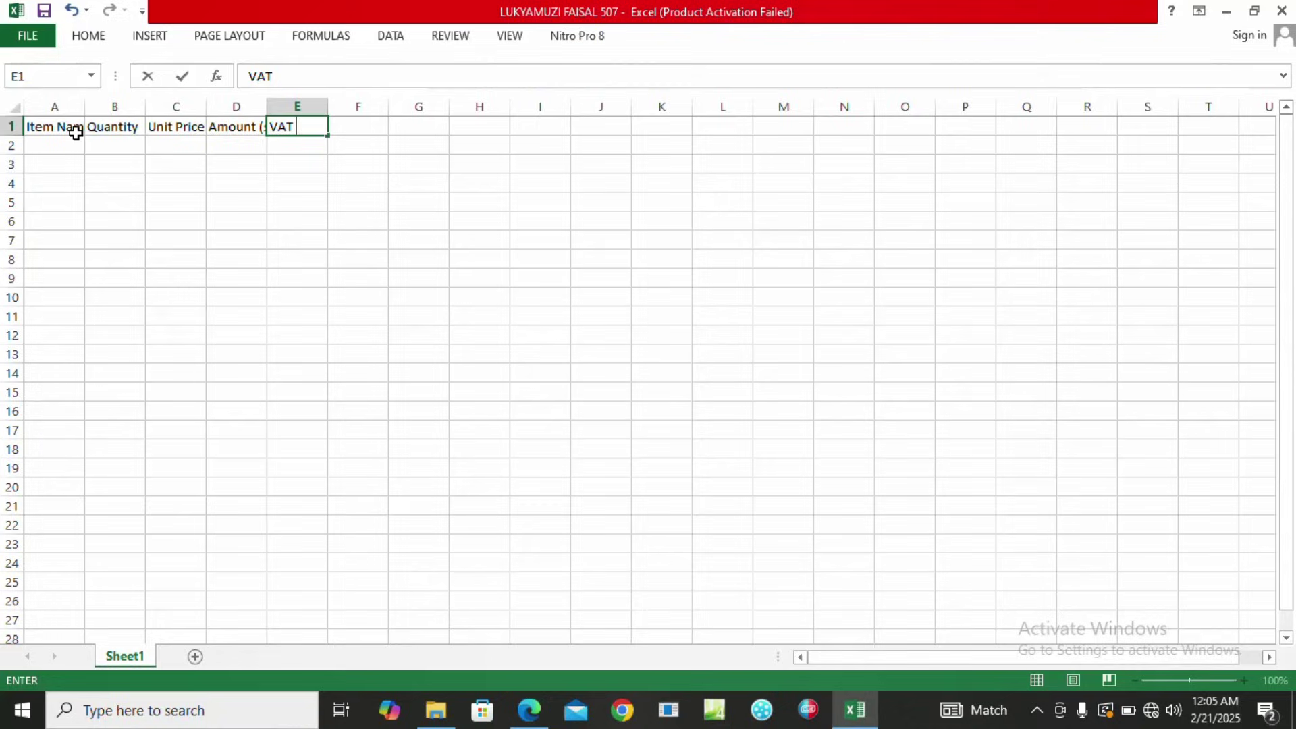
text( (18%))
key(Tab)
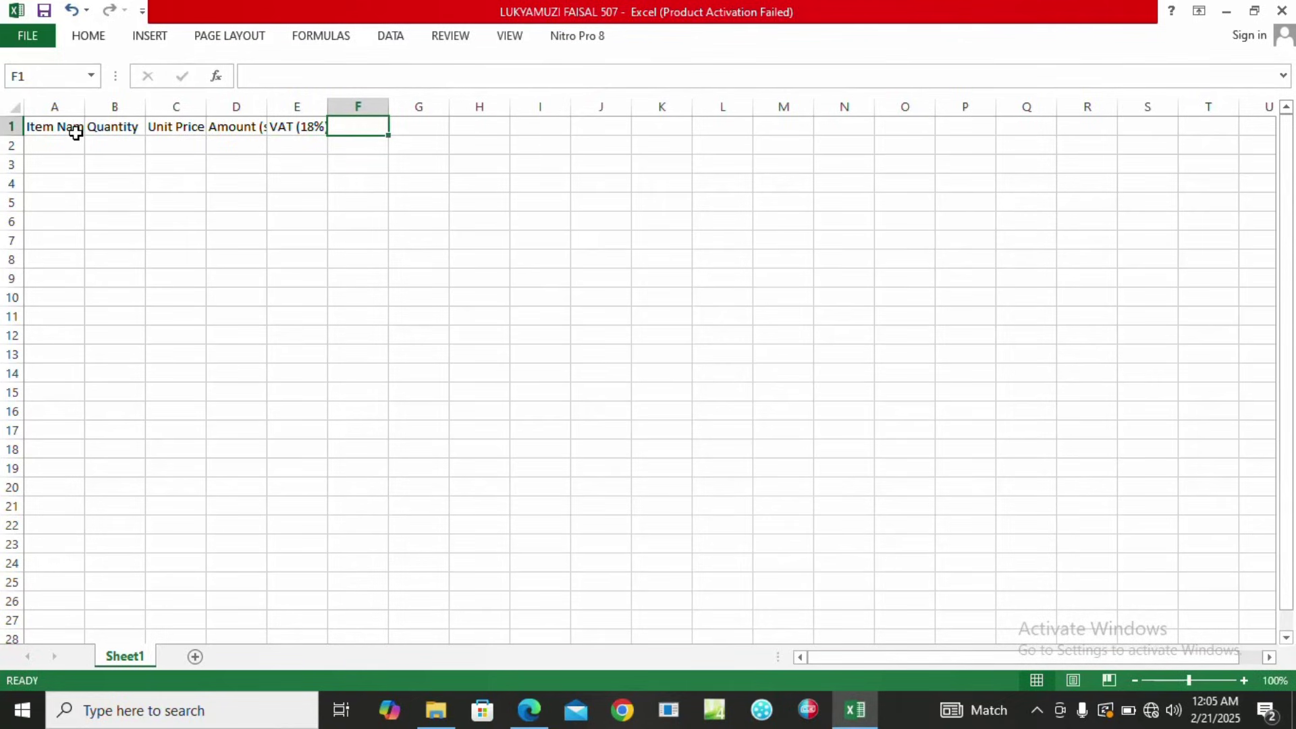
text(Gross)
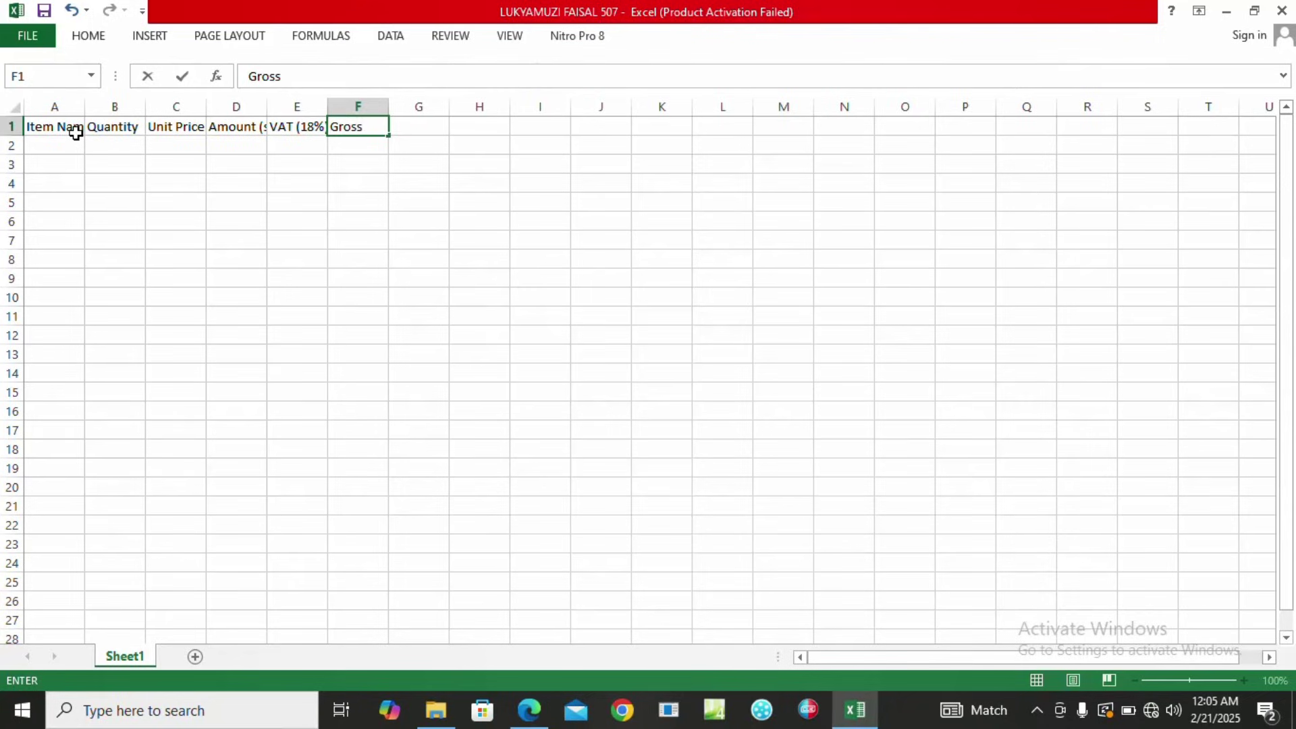
text( P)
key(BackSpace)
text(price (shs)
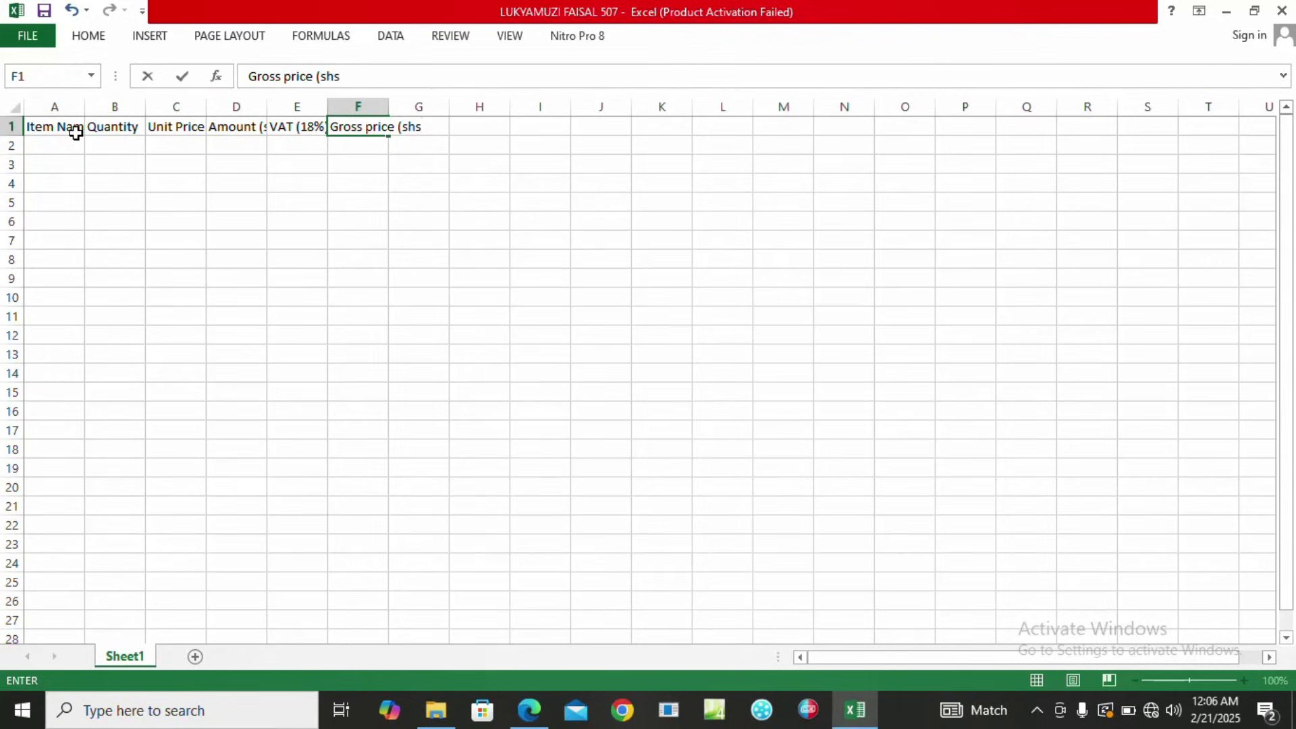
text())
key(Return)
key(Left)
key(Left)
key(Left)
key(Left)
key(Left)
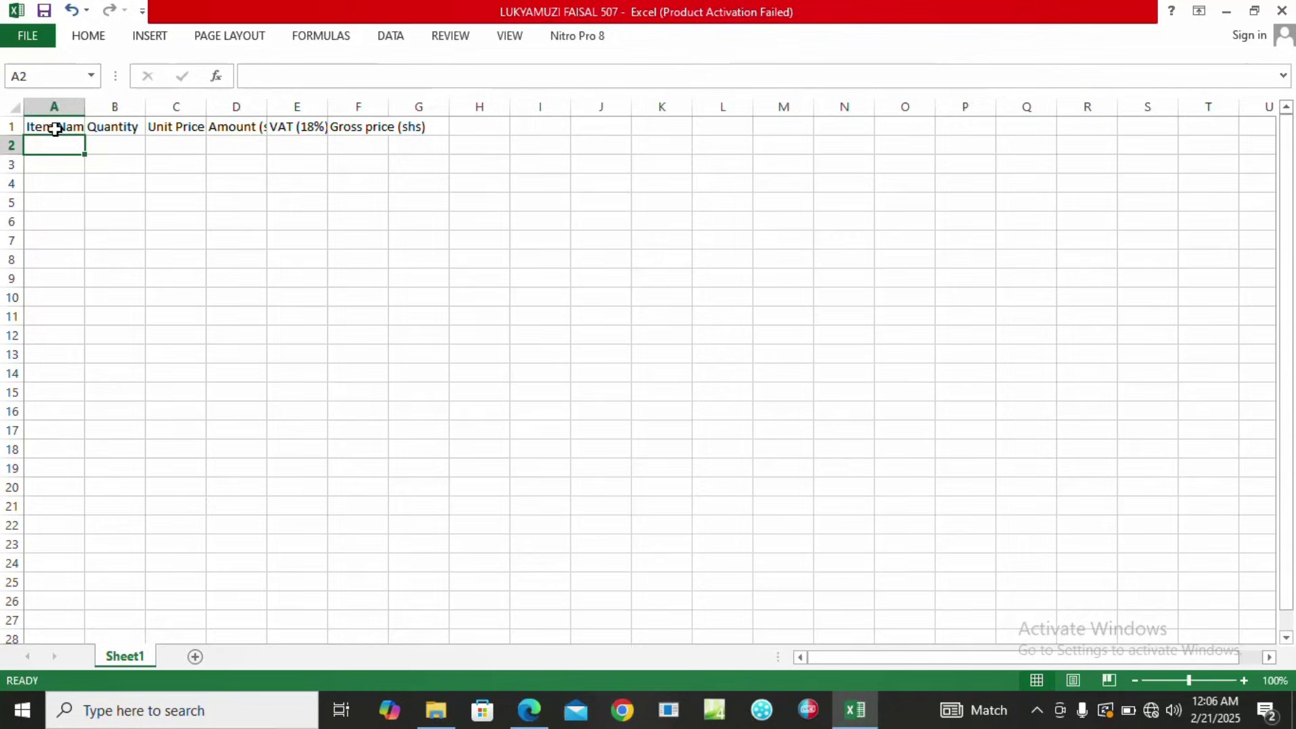
Select the row 1 headings Item Name through Gross price (shs) and make them bold.
click(54, 129)
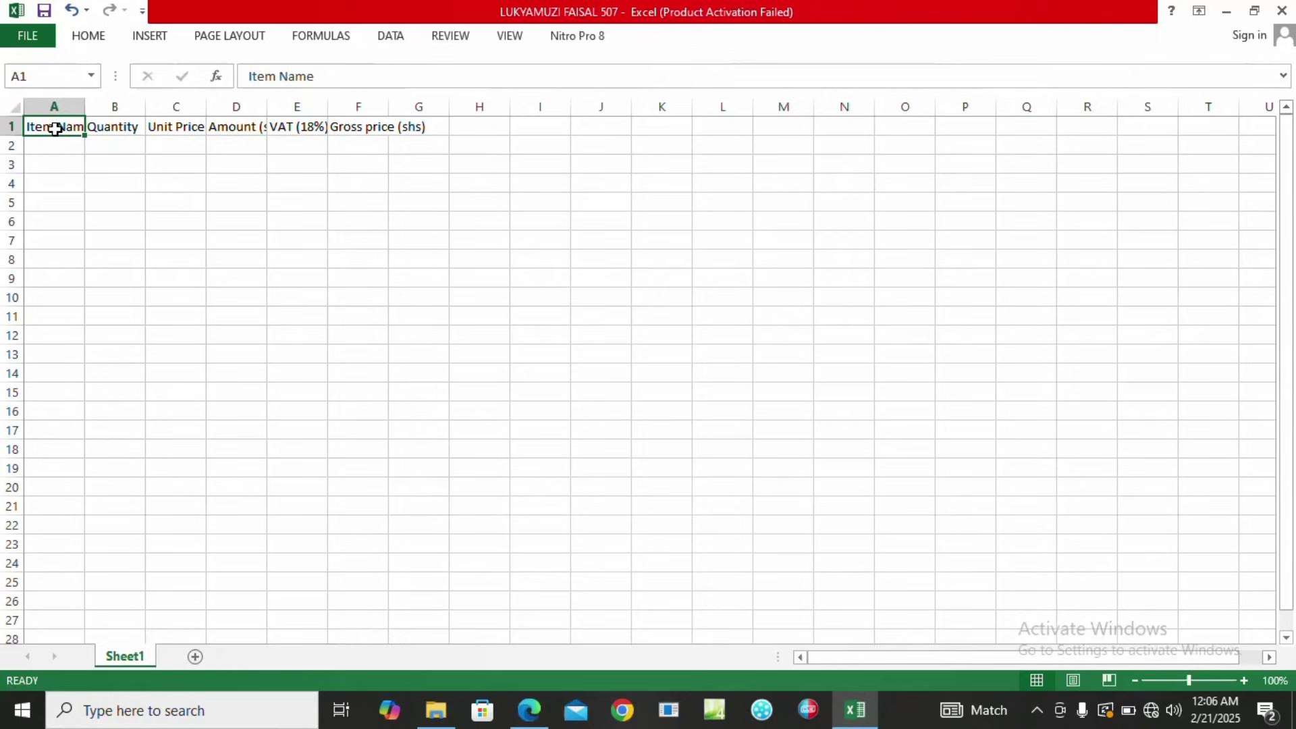
drag(52, 127, 419, 125)
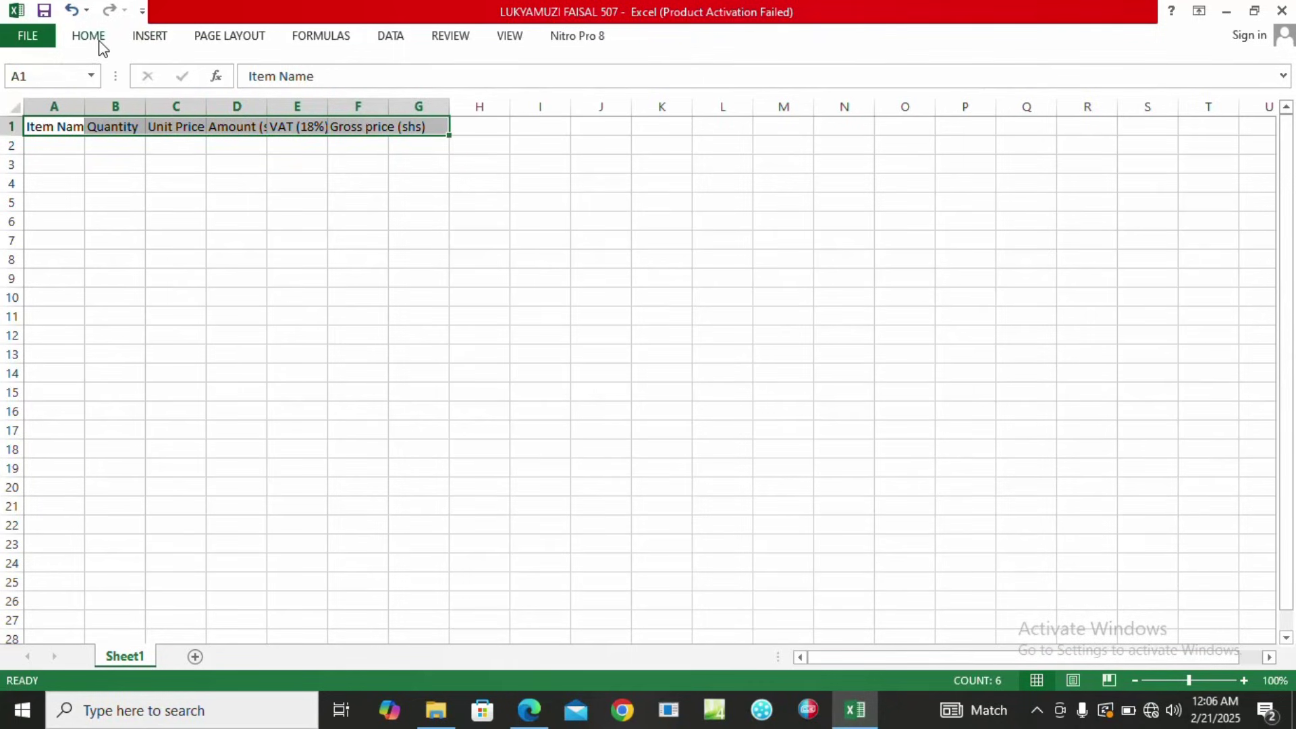
click(101, 47)
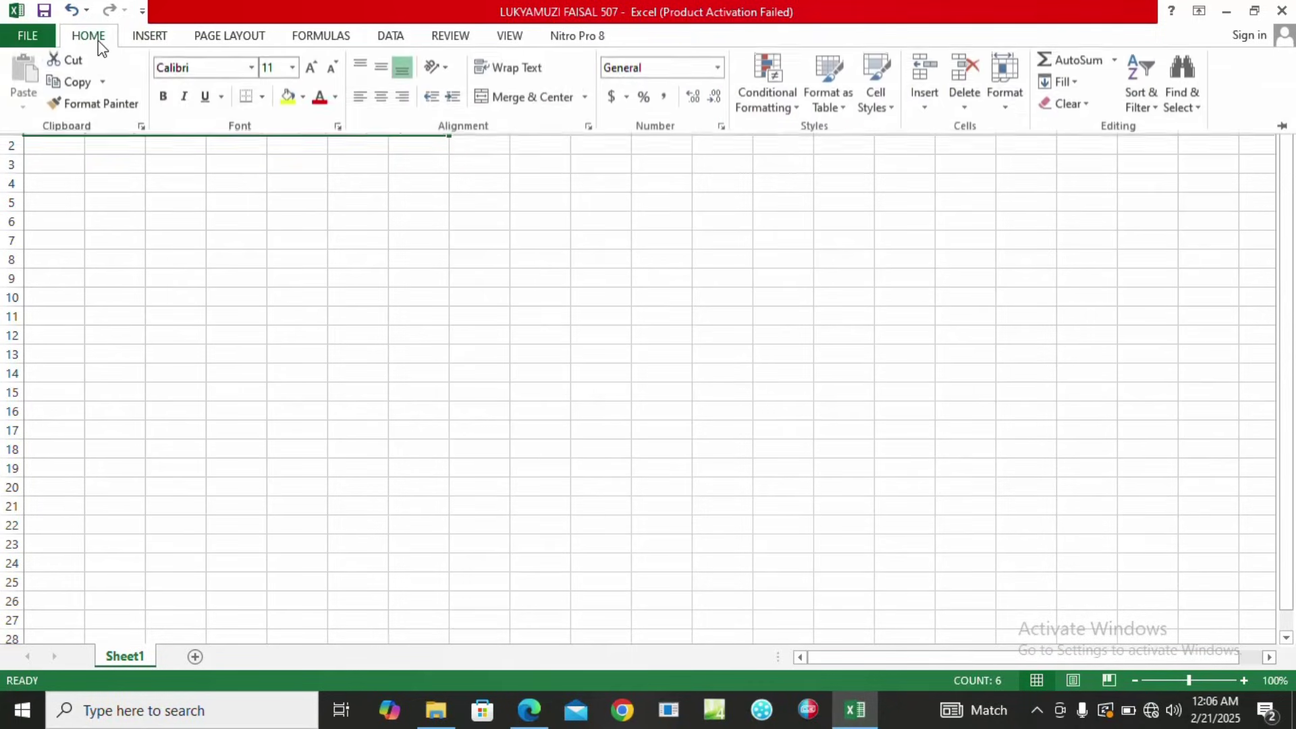
click(163, 99)
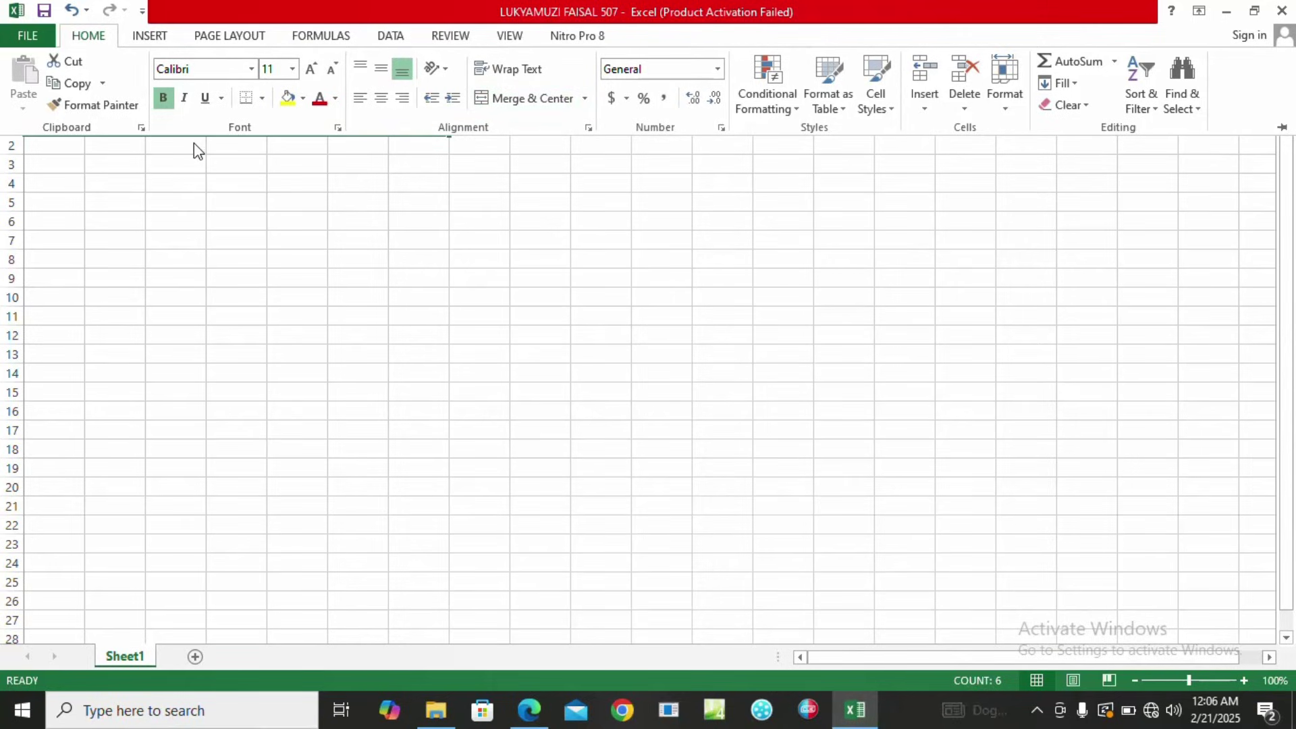
Turn on Wrap text for the selected row 1 headings in Format Cells Alignment.
key(ctrl+F1)
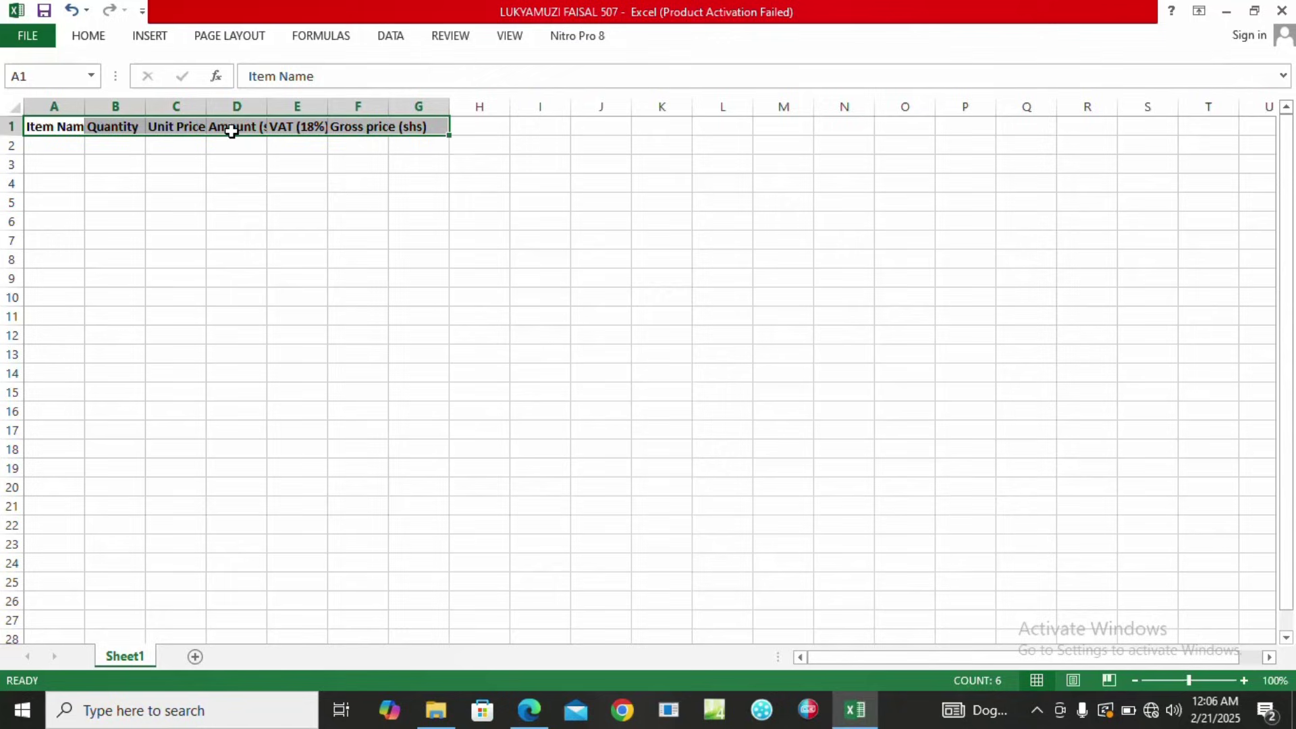
right_click(229, 129)
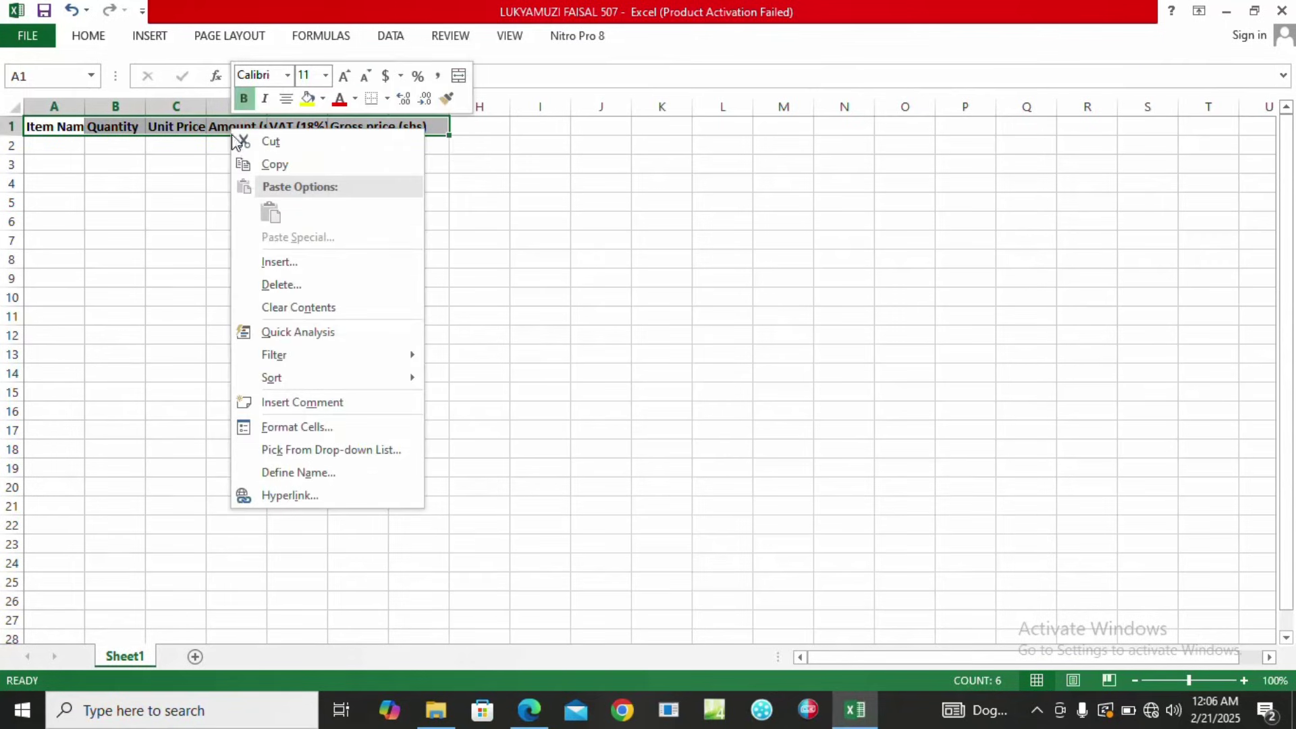
click(309, 428)
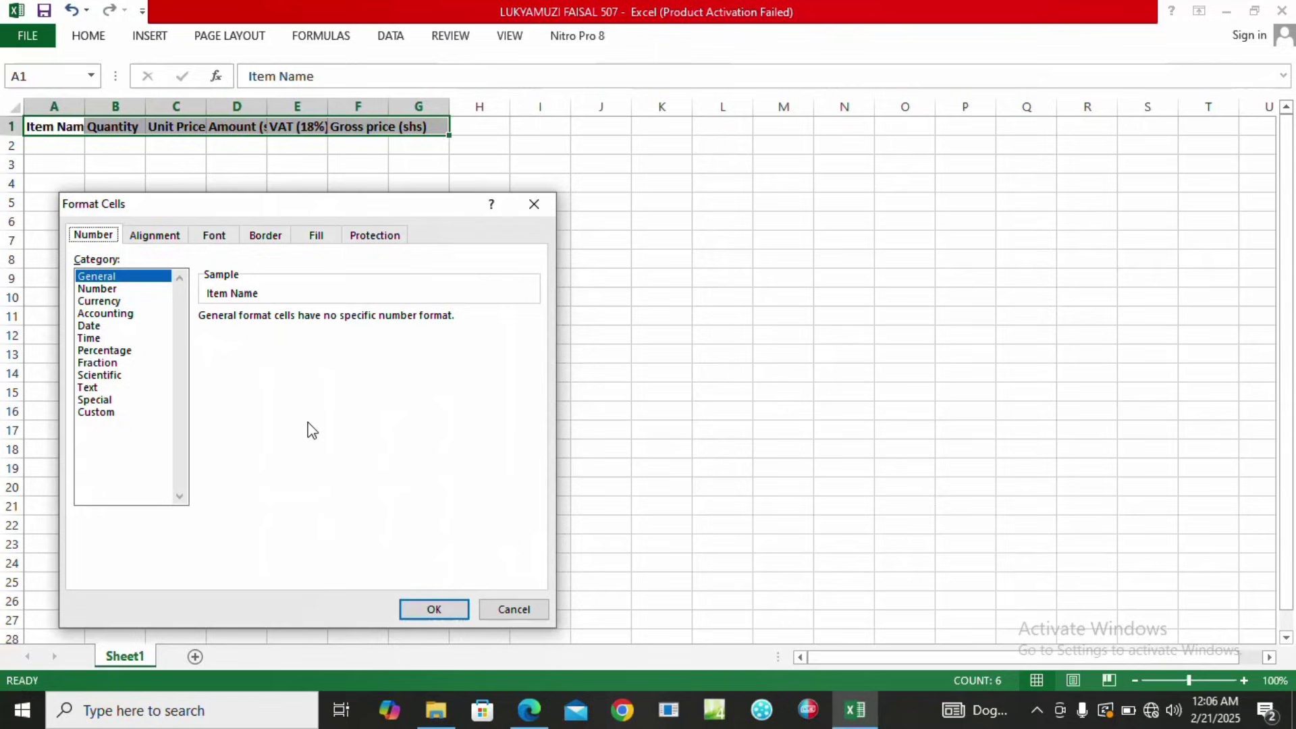
click(172, 240)
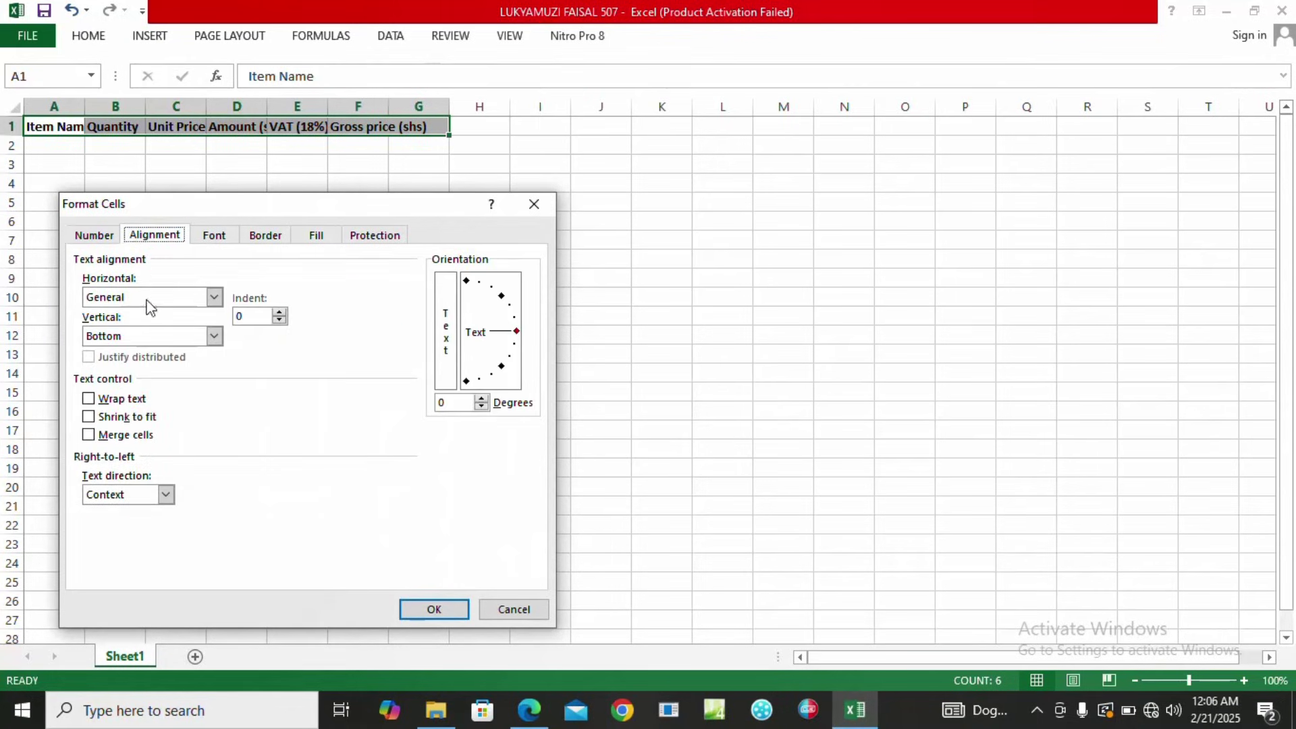
click(88, 399)
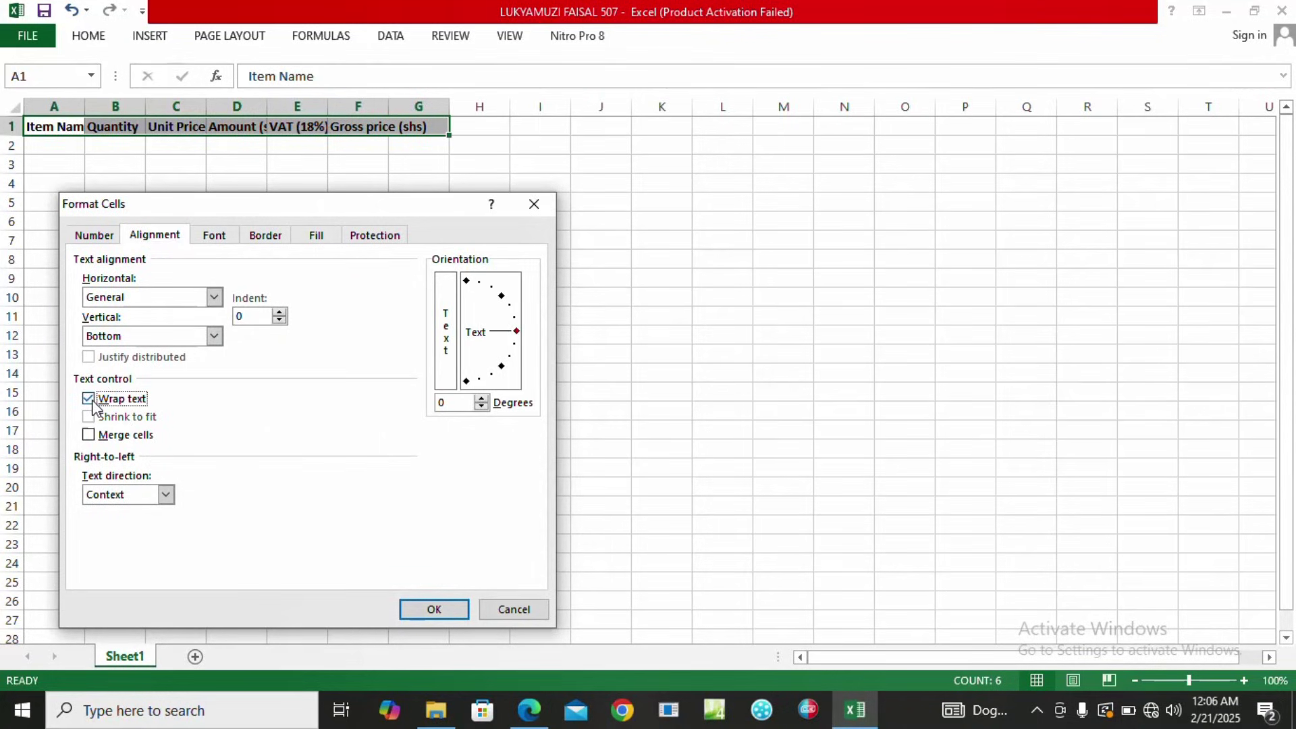
click(432, 619)
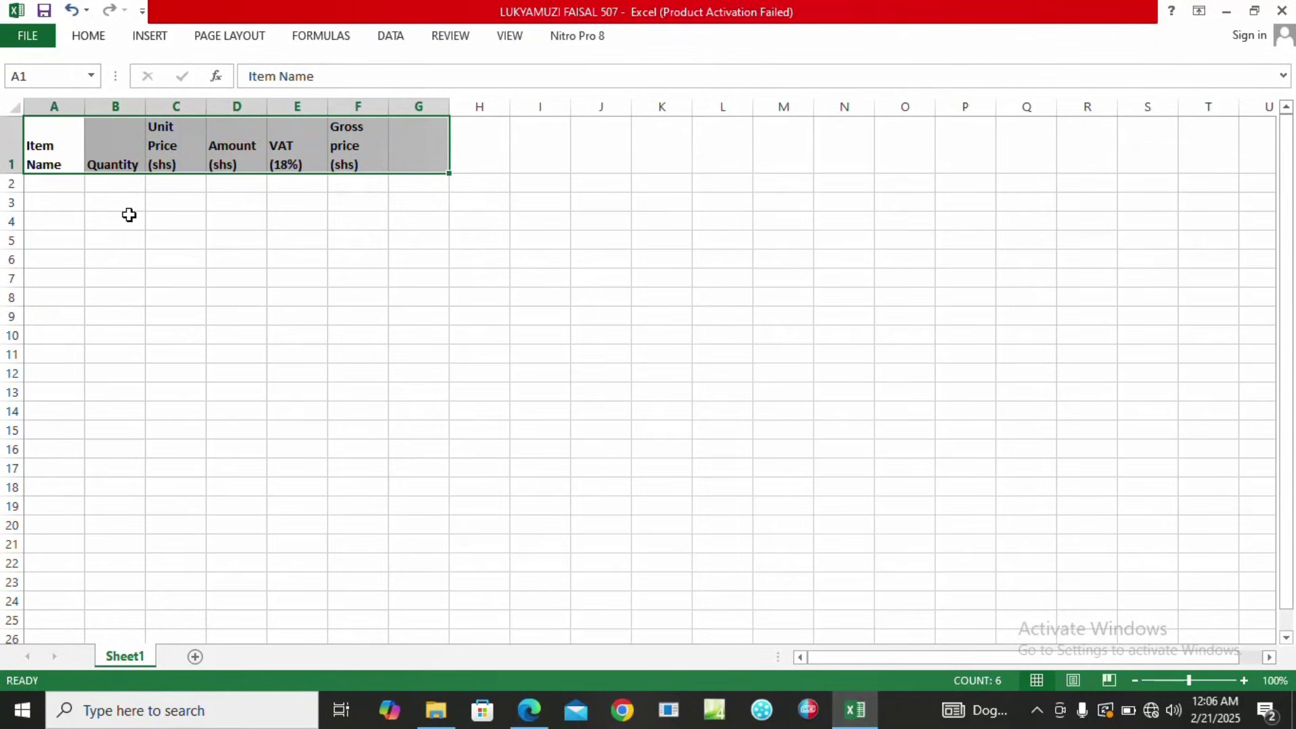
Apply All Borders to every cell of the table range A1:F12.
drag(41, 131, 381, 370)
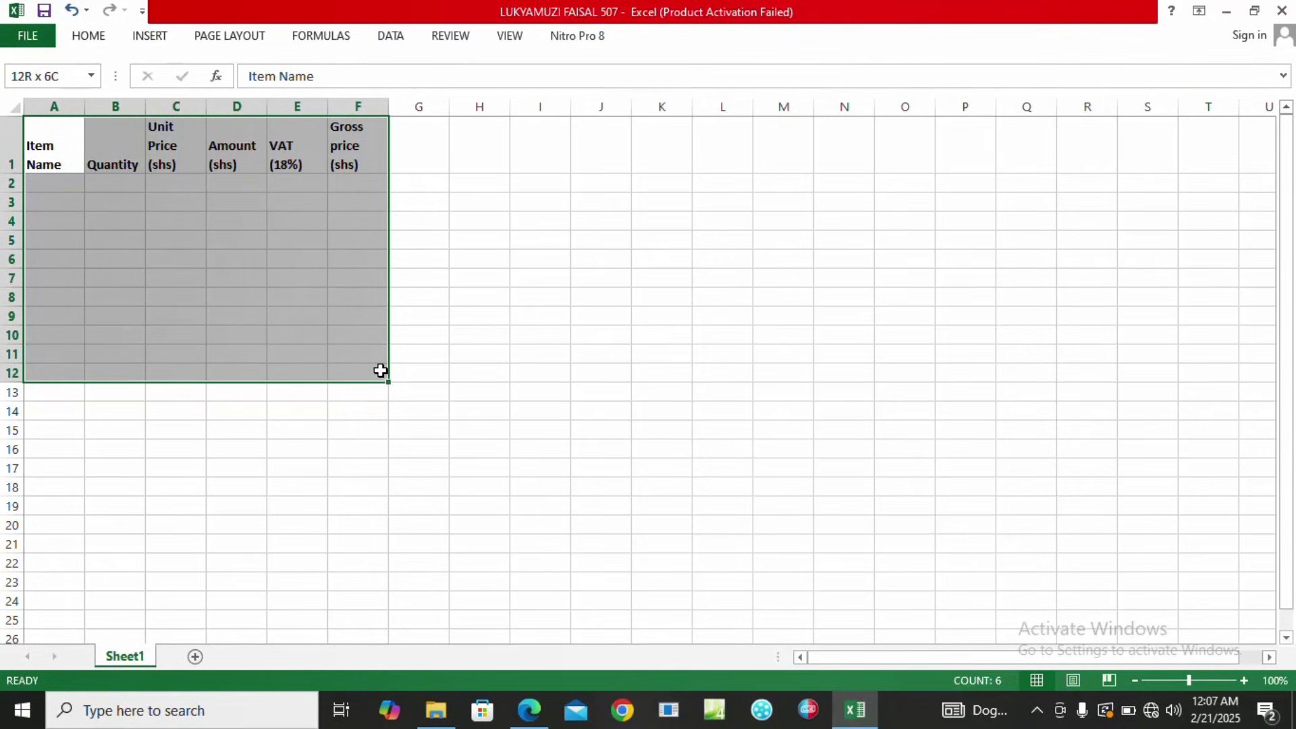
drag(381, 370, 381, 370)
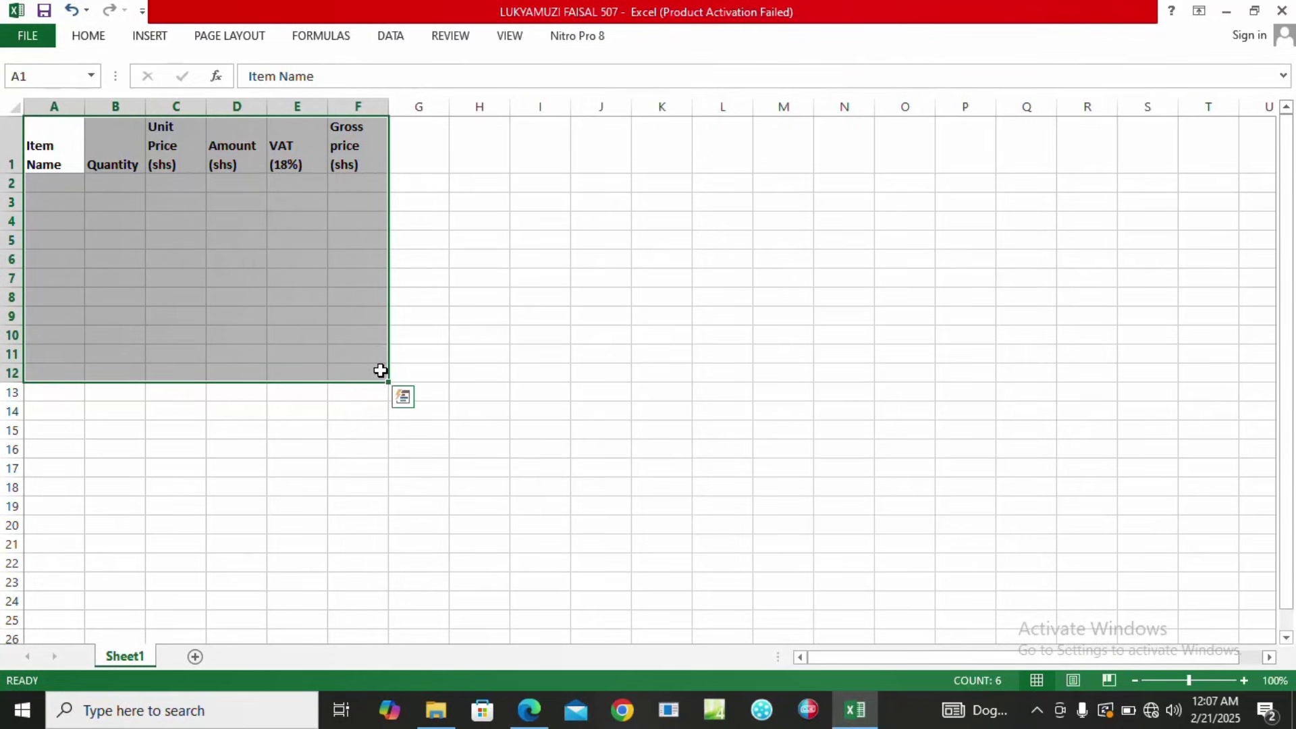
click(98, 38)
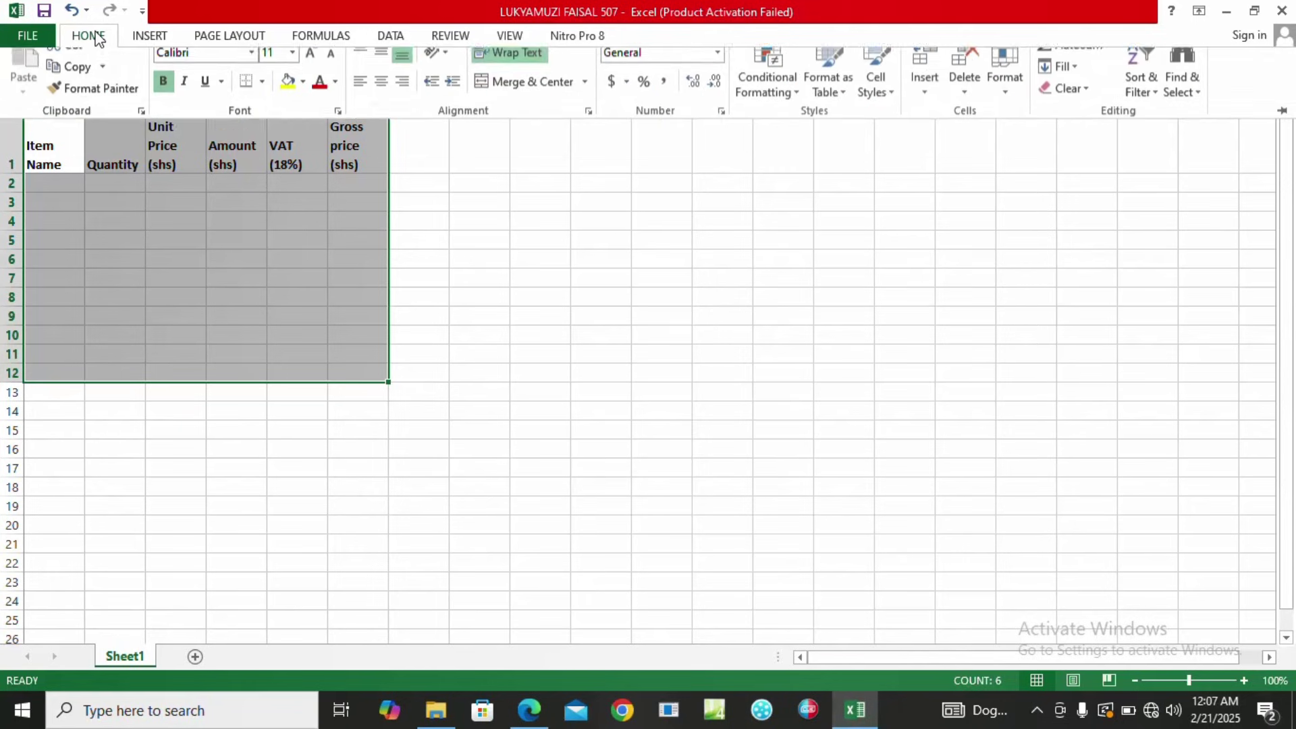
click(262, 99)
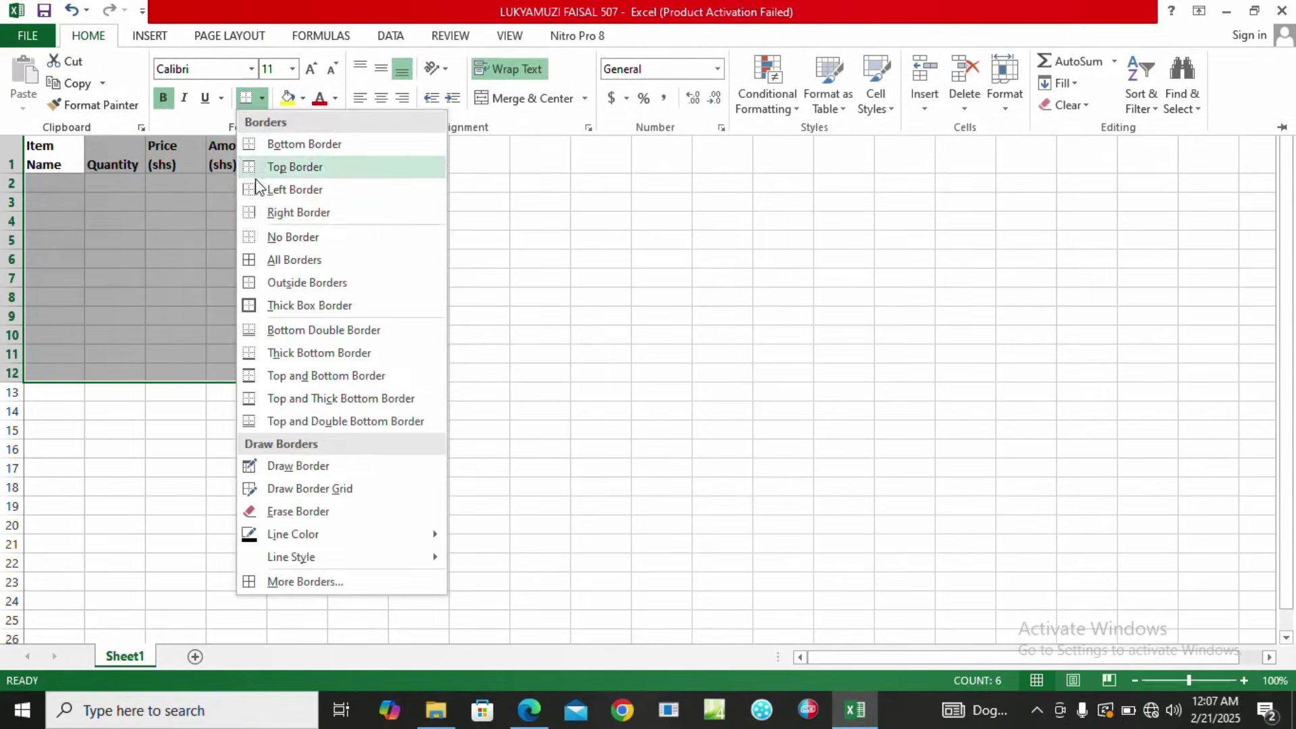
click(280, 261)
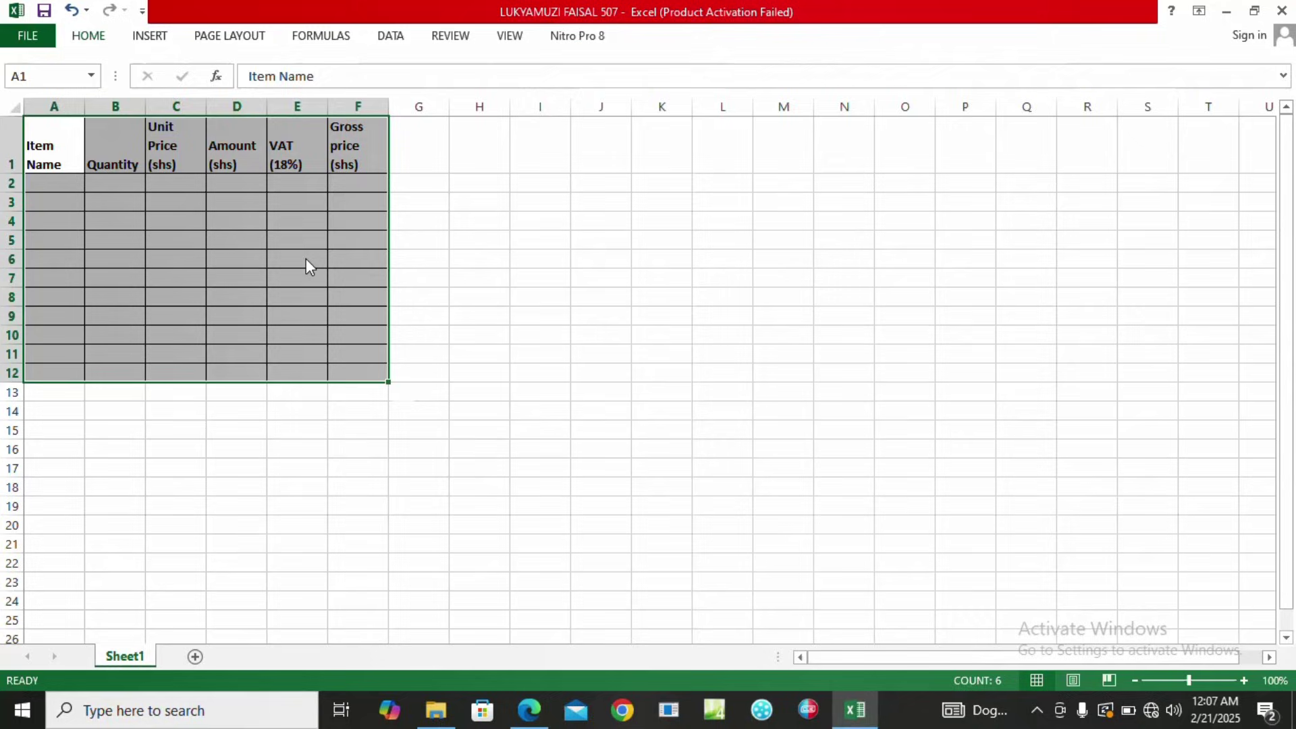
click(306, 263)
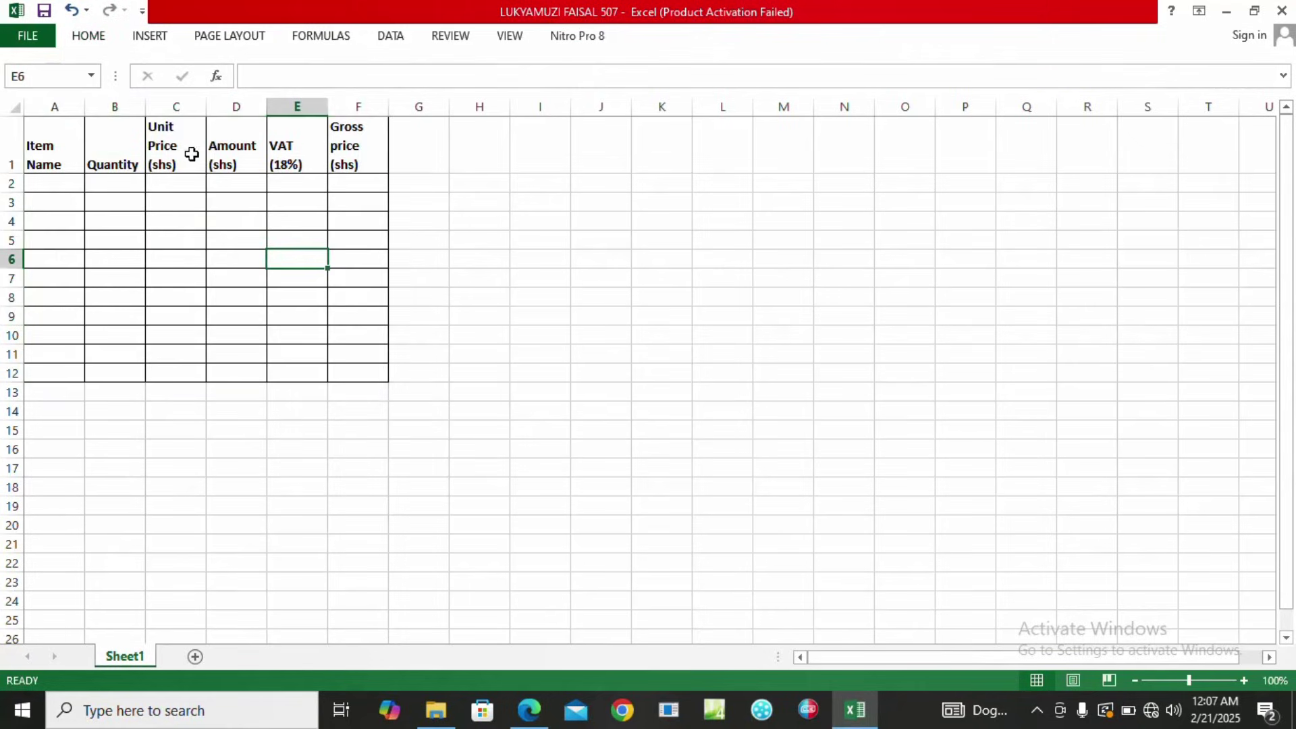
Align the header row text to the top of its cells.
drag(67, 154, 347, 165)
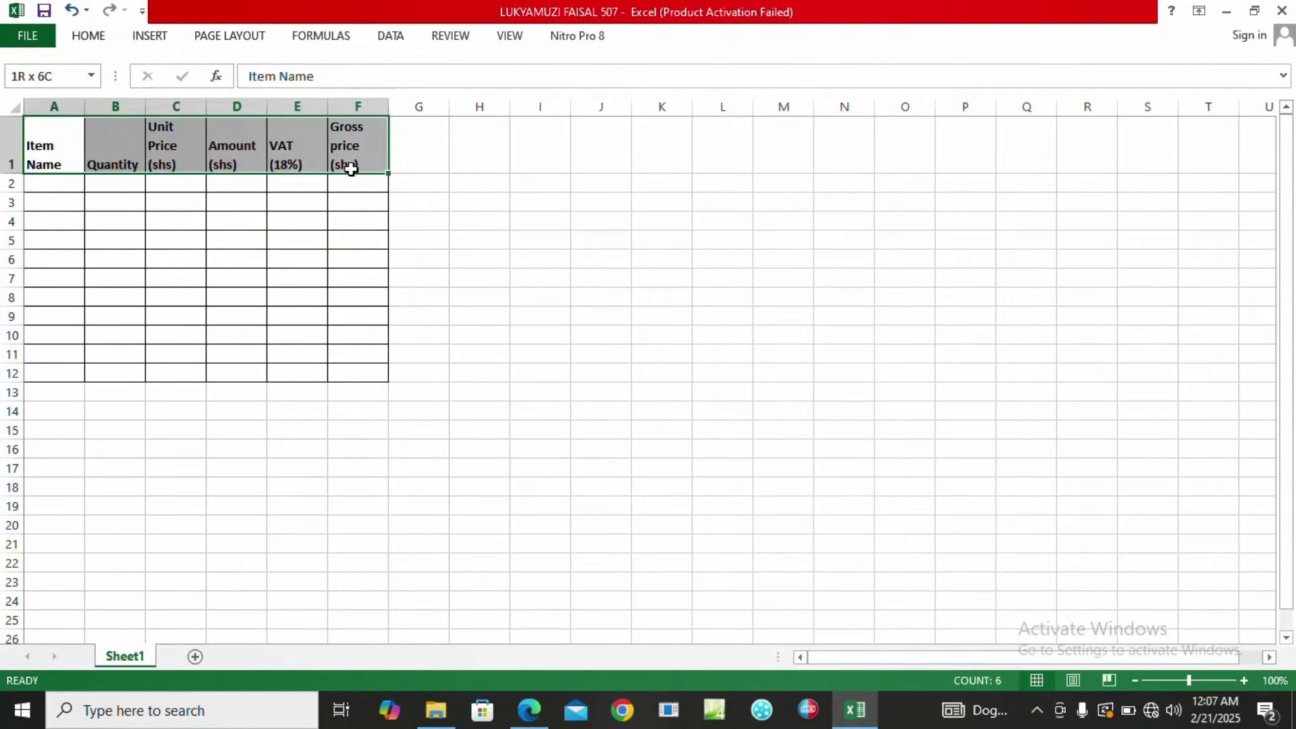
click(100, 42)
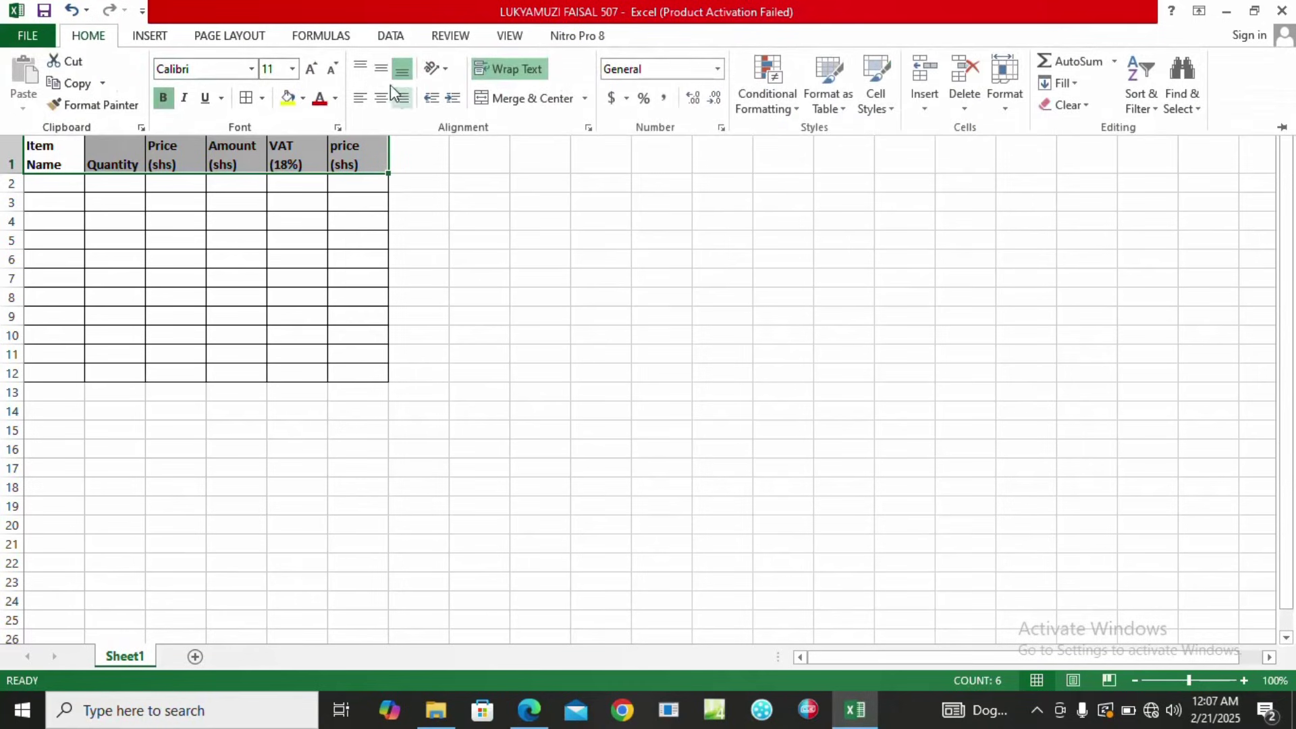
click(362, 69)
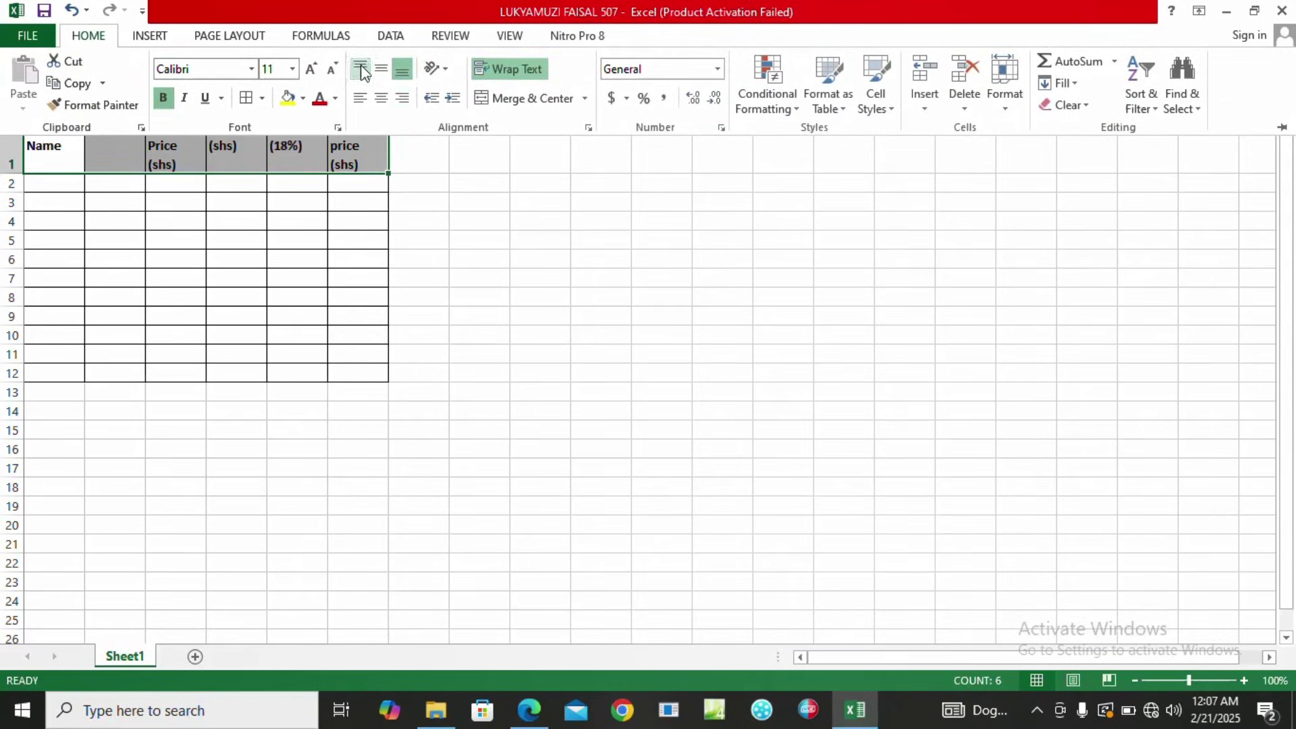
click(336, 203)
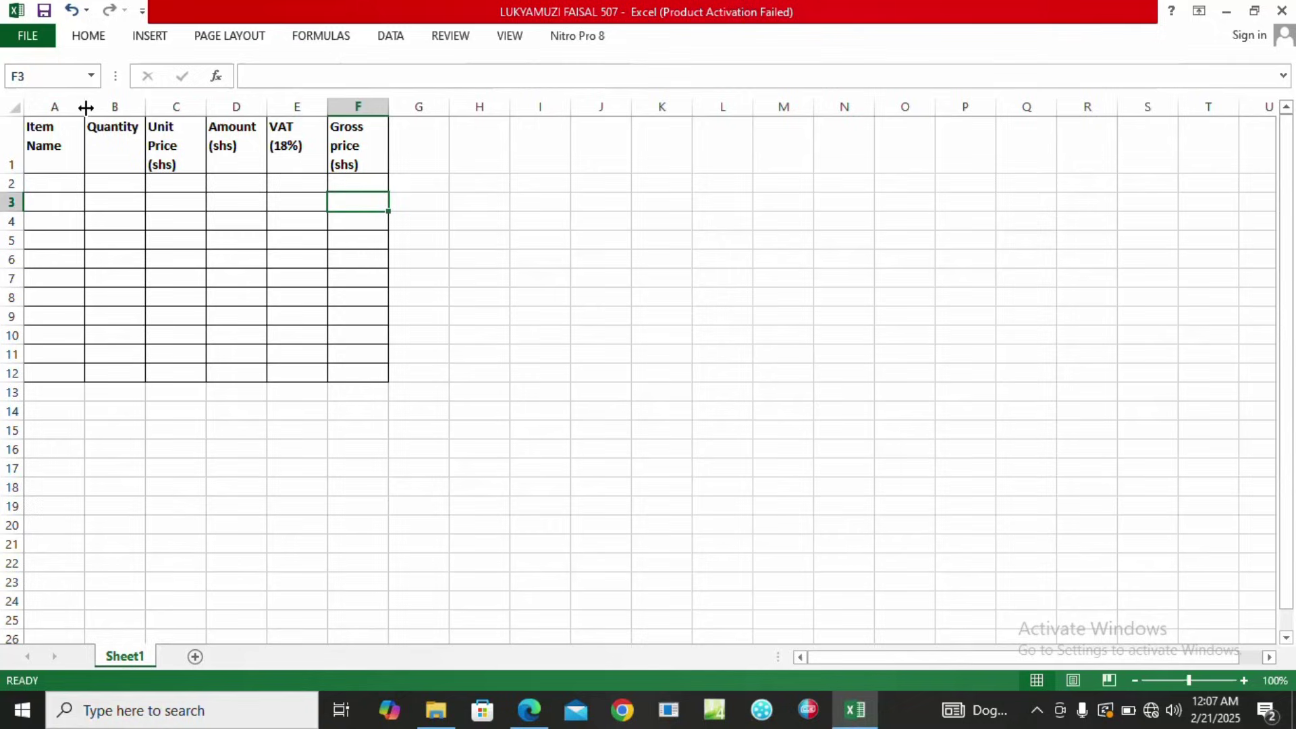
Widen columns A, C and F so Item Name, Unit Price and Gross price headings fit.
drag(86, 104, 134, 106)
double_click(162, 156)
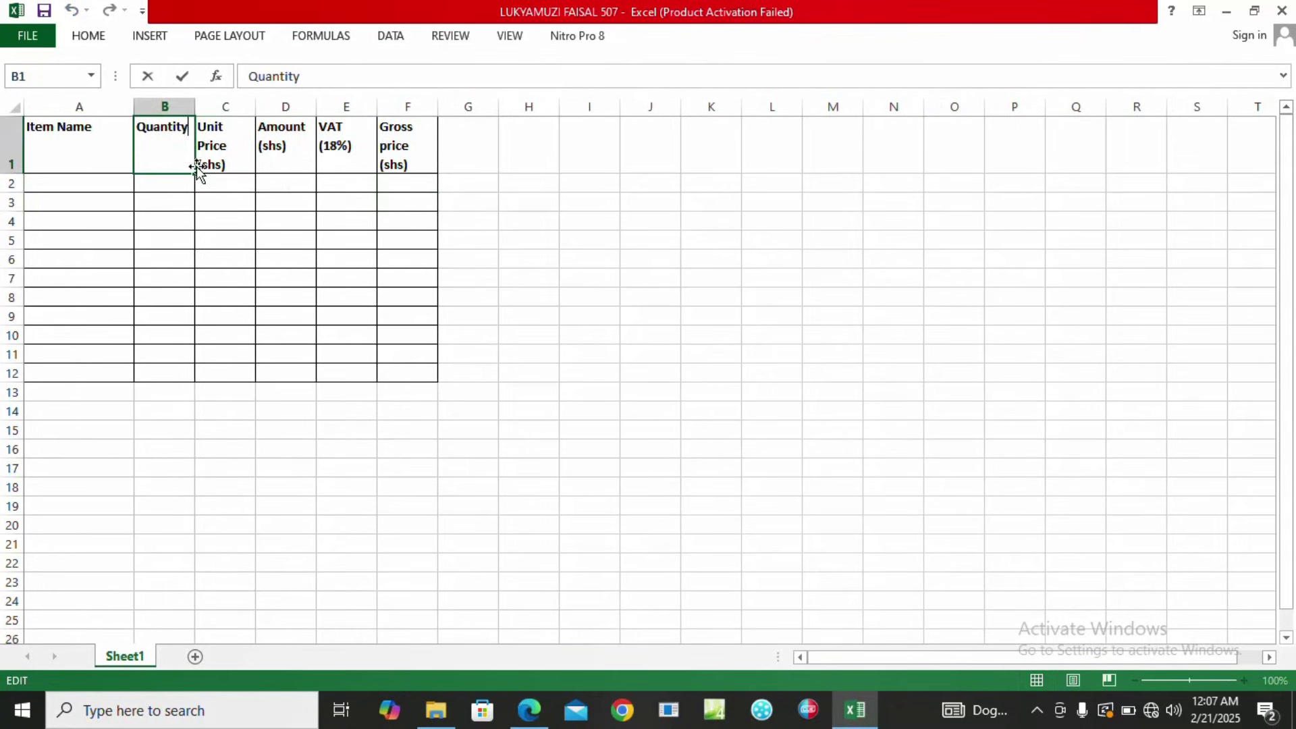
click(241, 136)
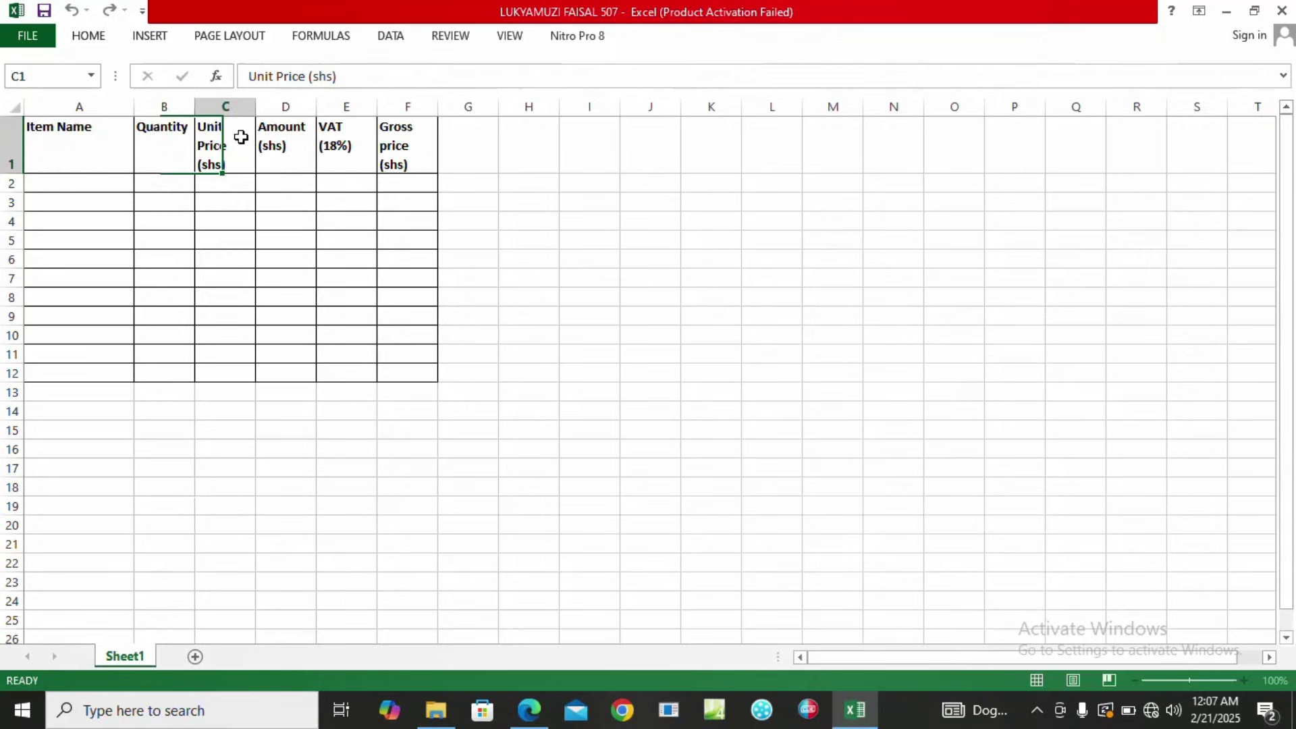
drag(257, 106, 288, 106)
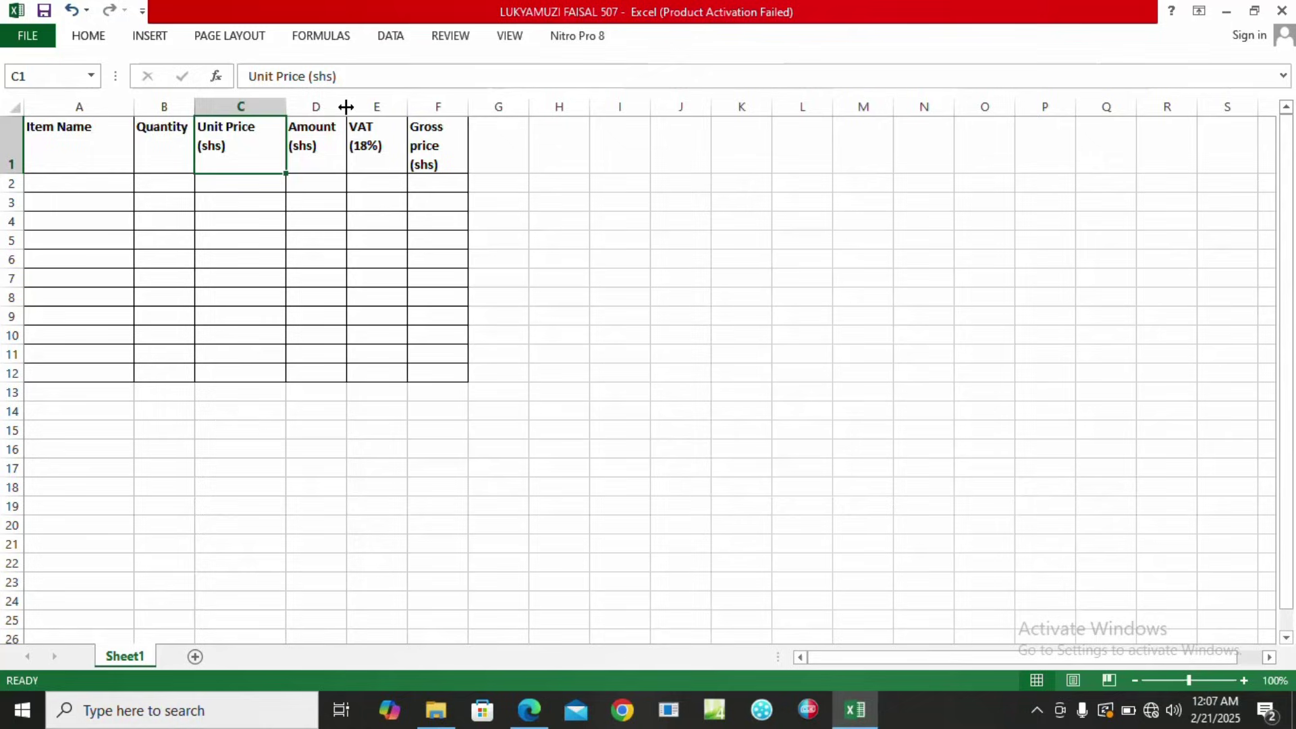
drag(467, 107, 500, 107)
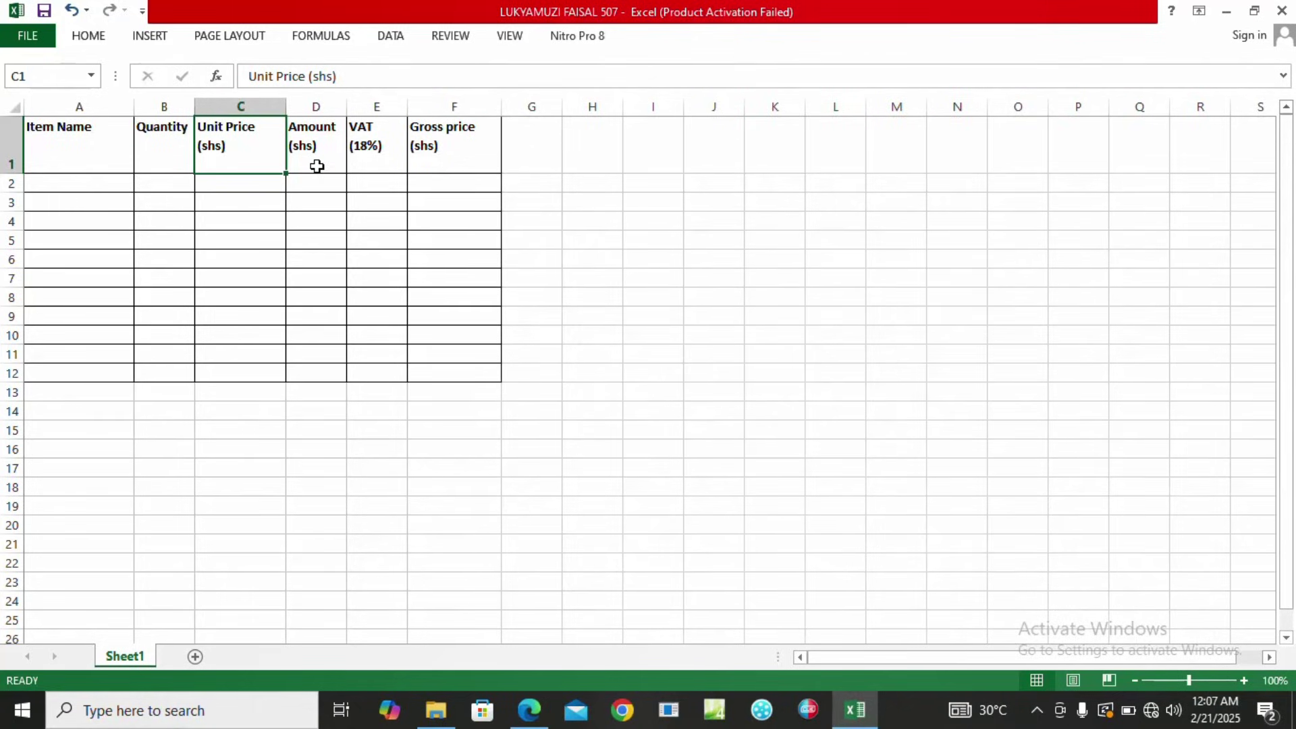
double_click(319, 173)
click(316, 193)
double_click(301, 194)
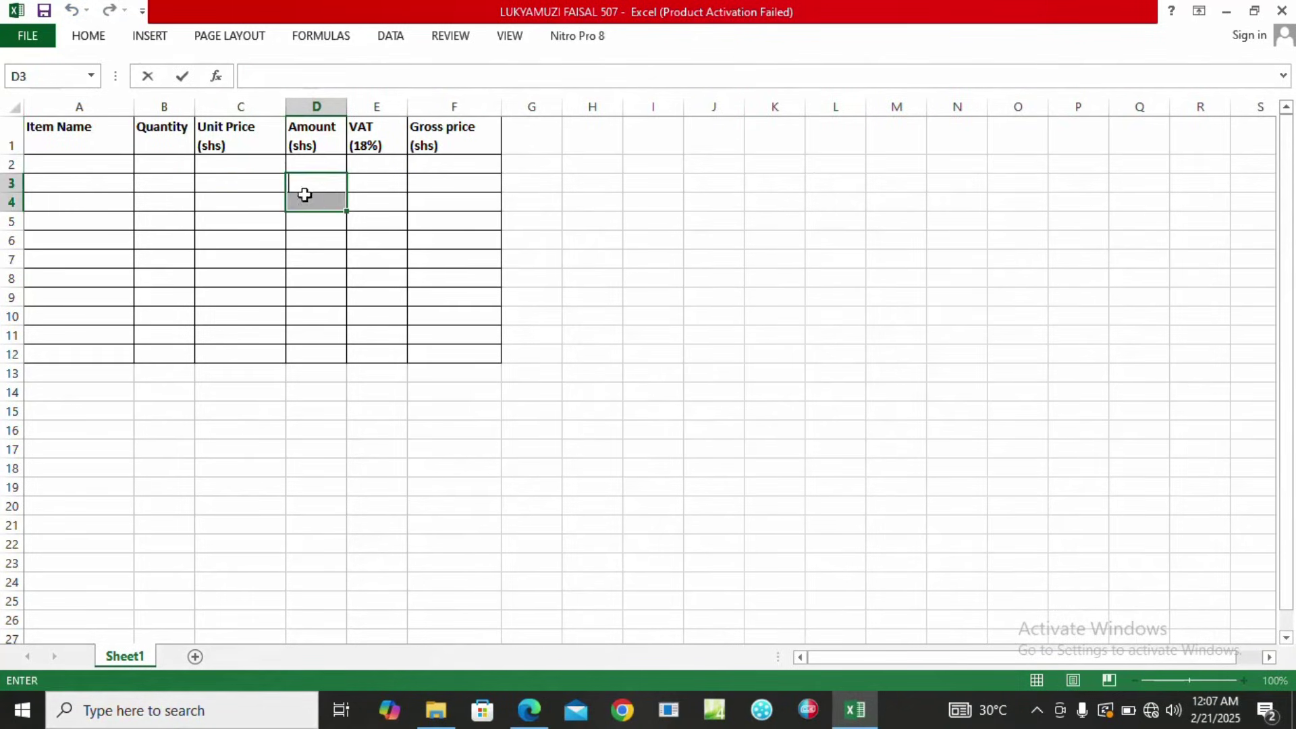
click(137, 181)
click(82, 165)
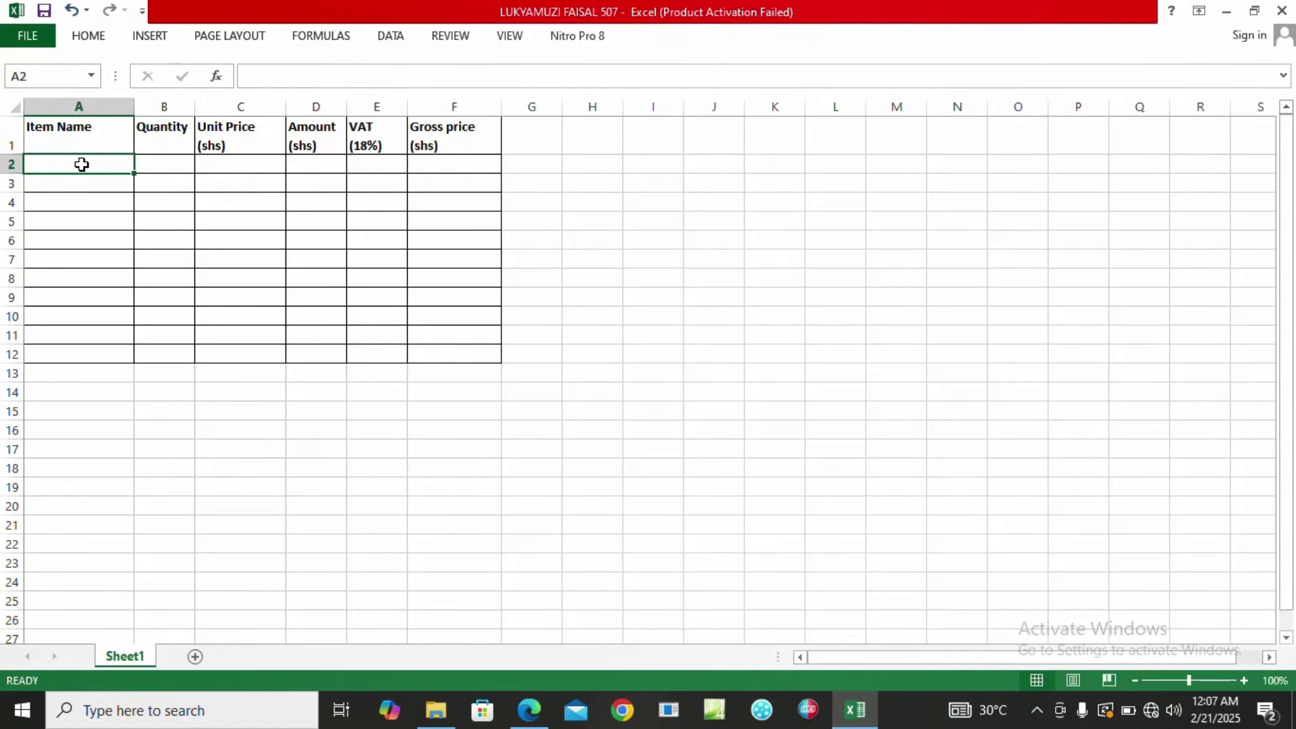
Type Soda, Lollipos, Doughnut, Bagiya, Bogoya and Chapati down column A, rows 2–7.
text(Soda)
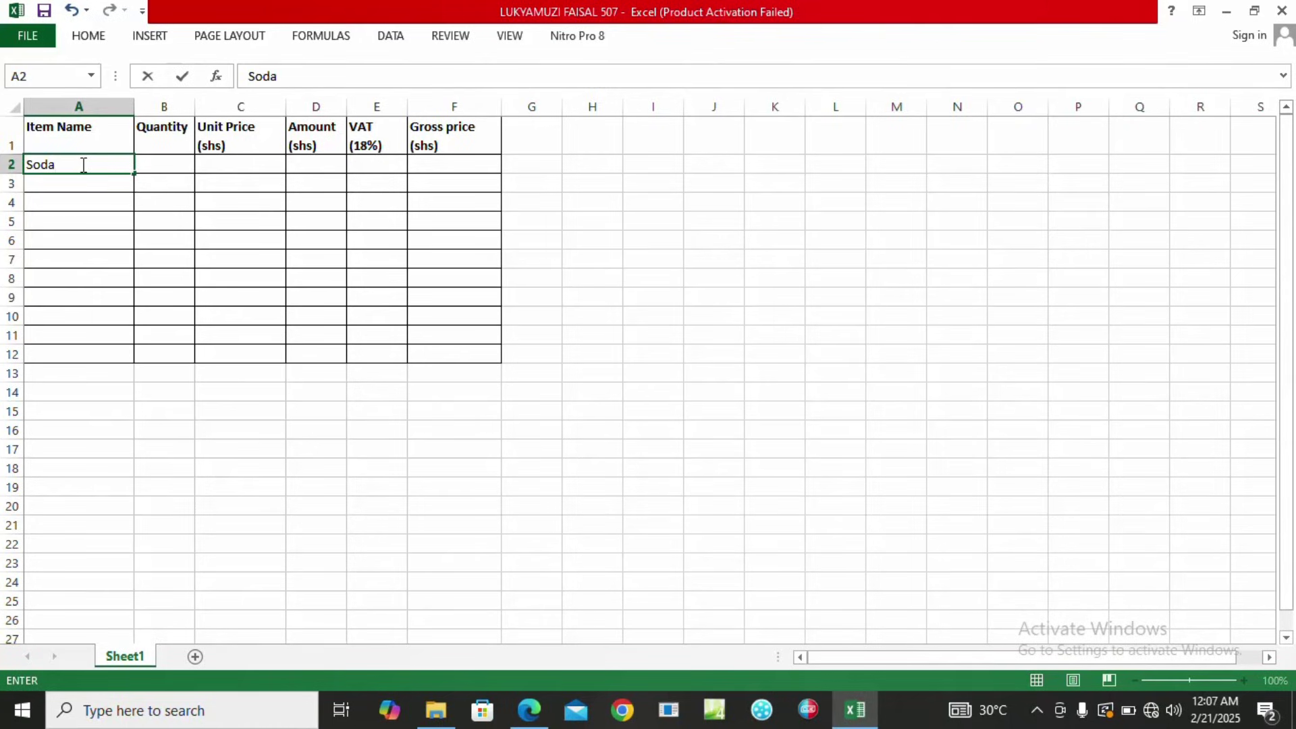
key(Return)
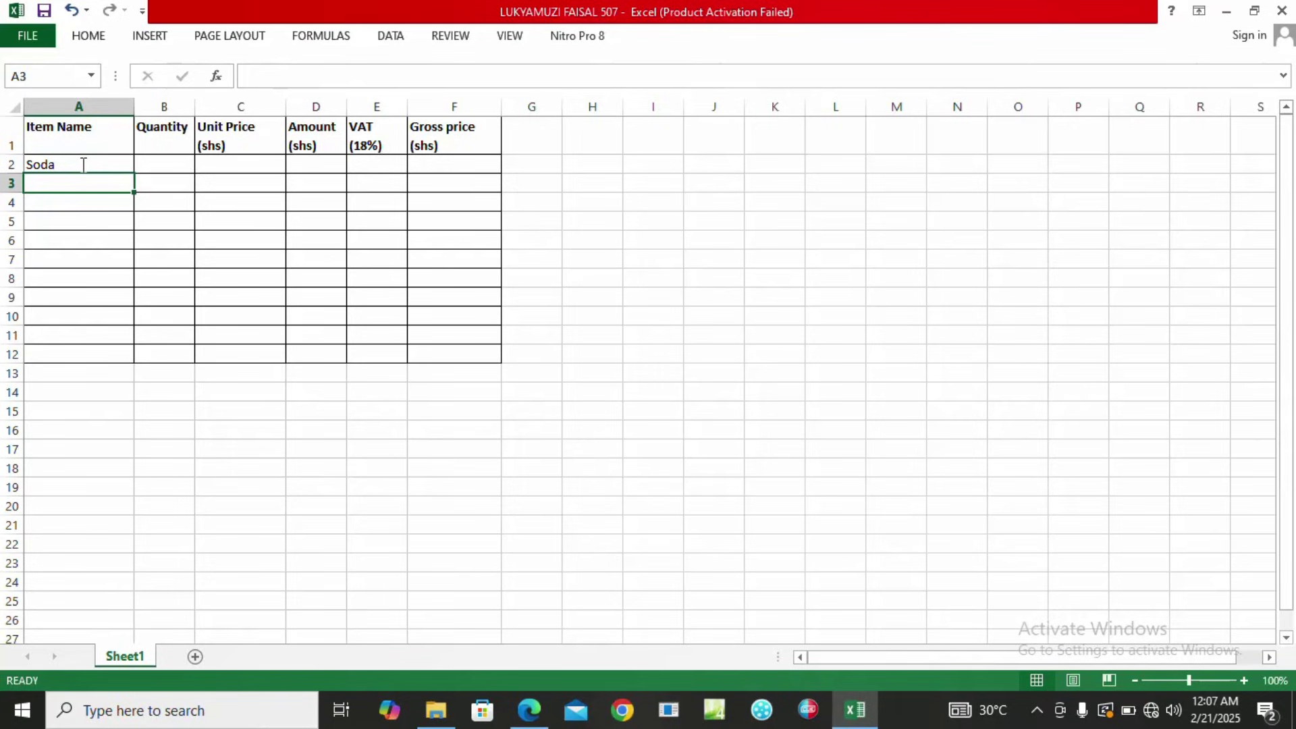
text(Lollipos)
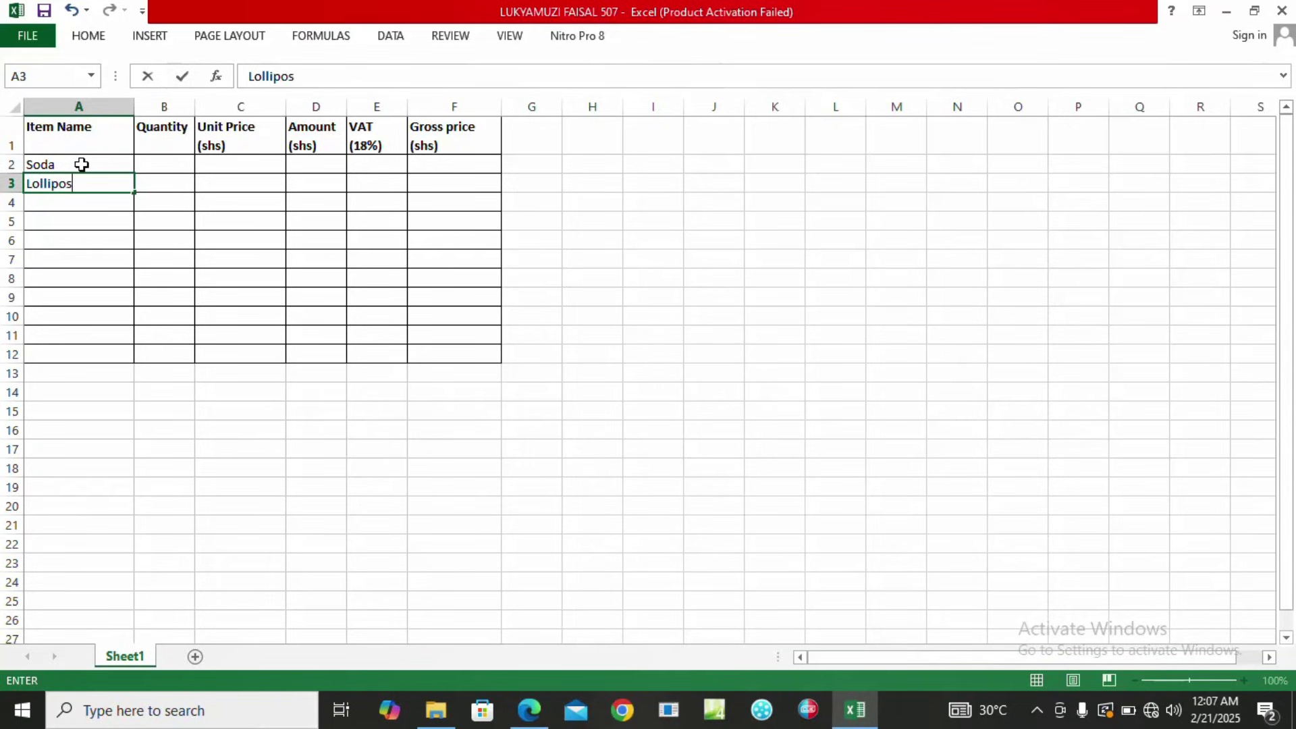
key(Return)
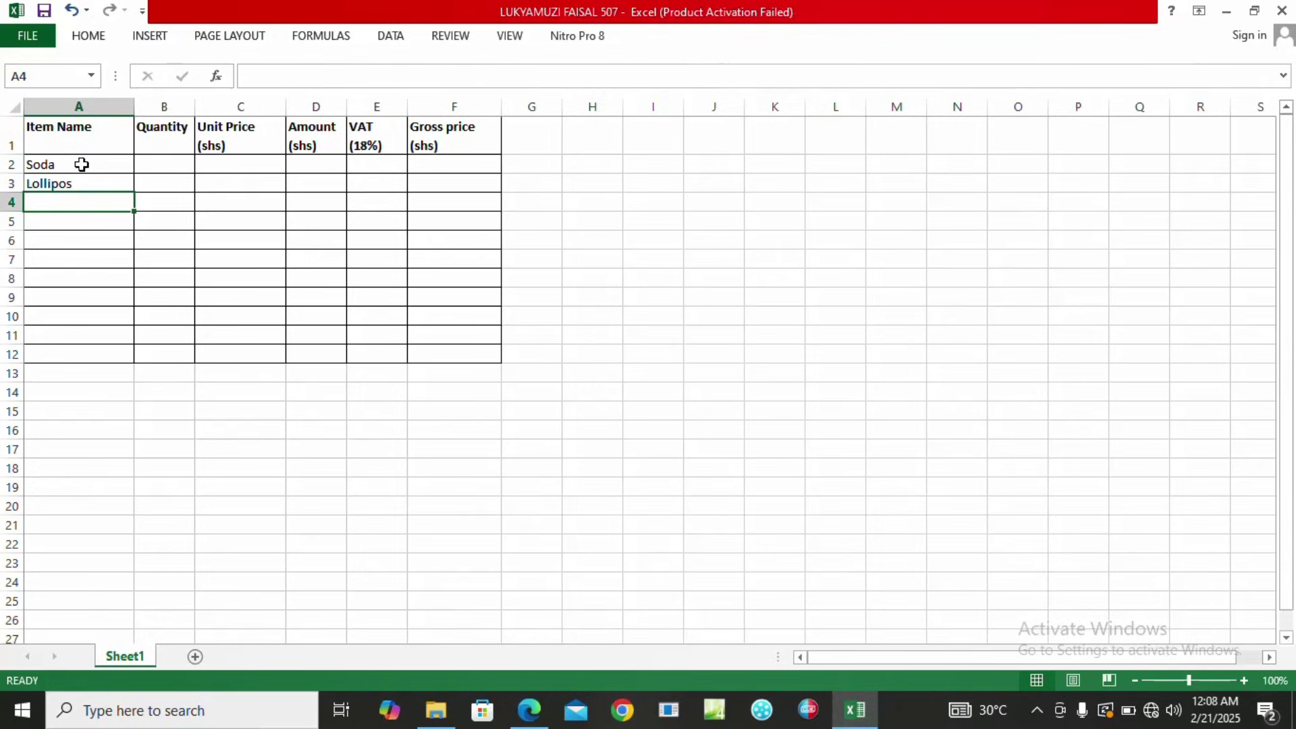
text(D)
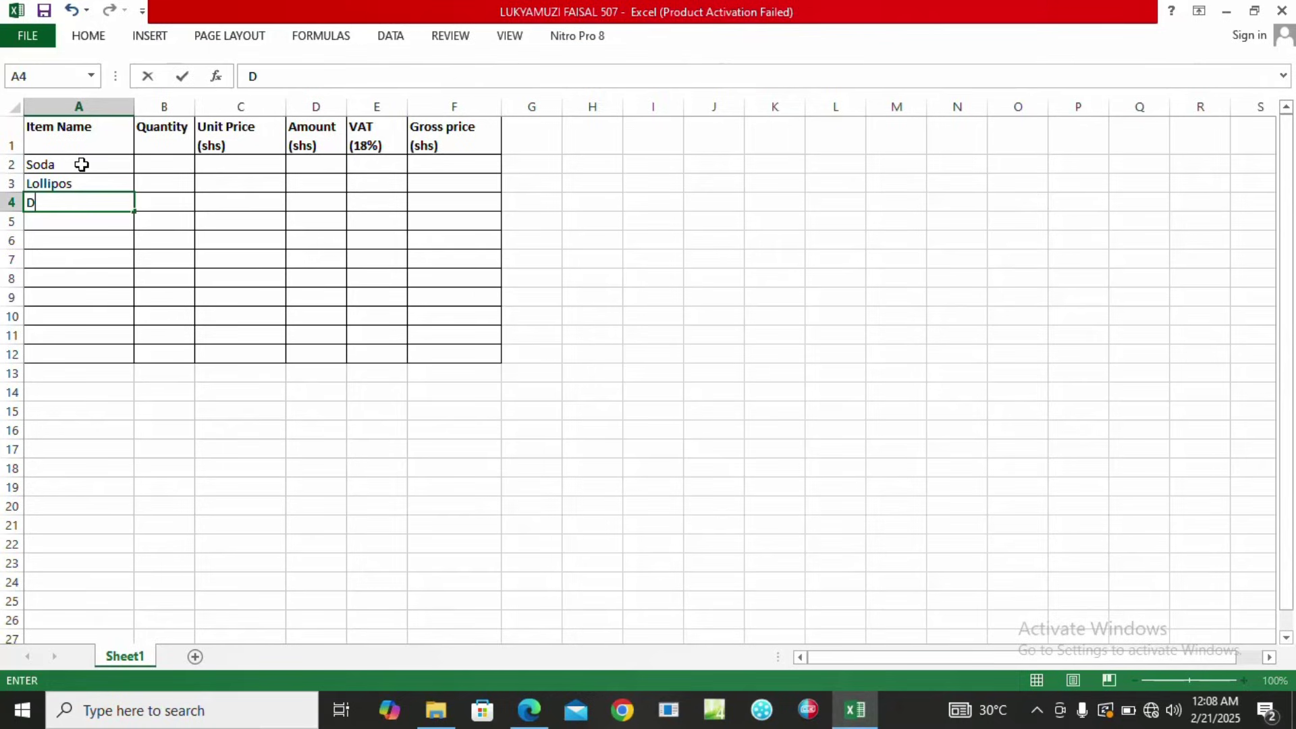
text(ou)
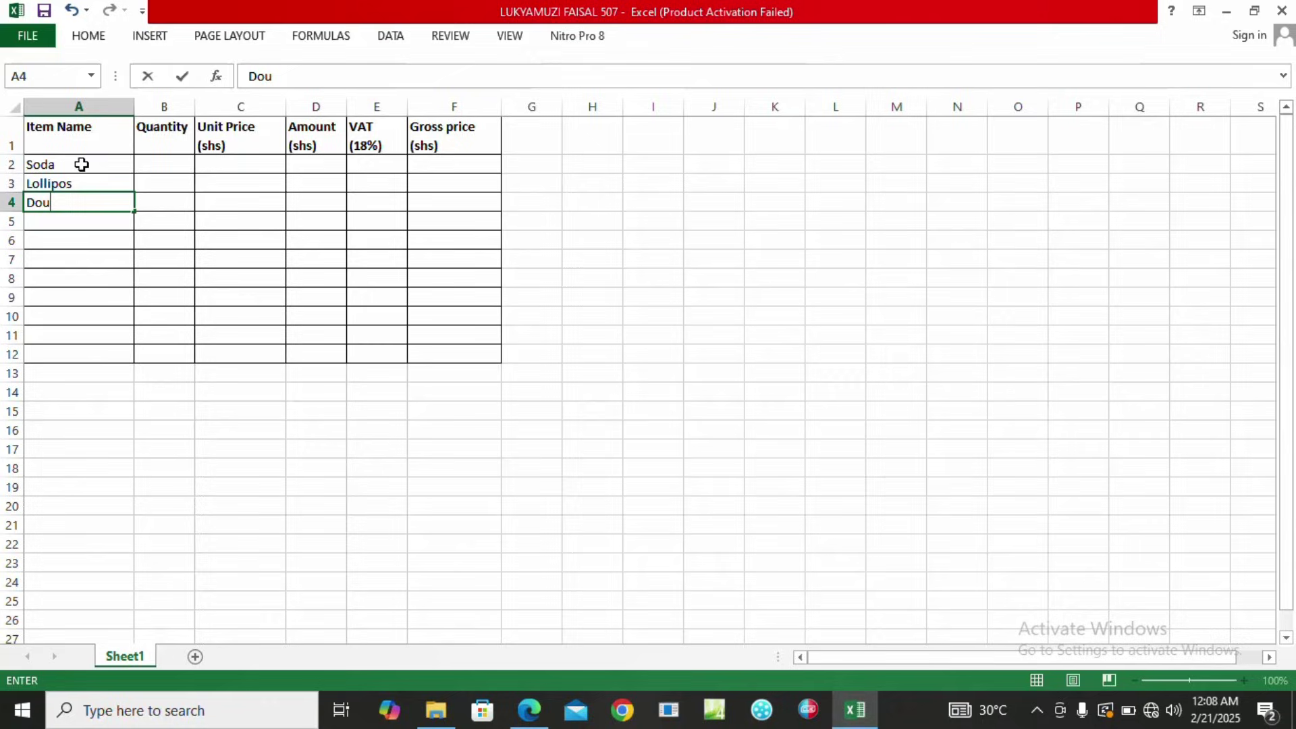
text(ghnut)
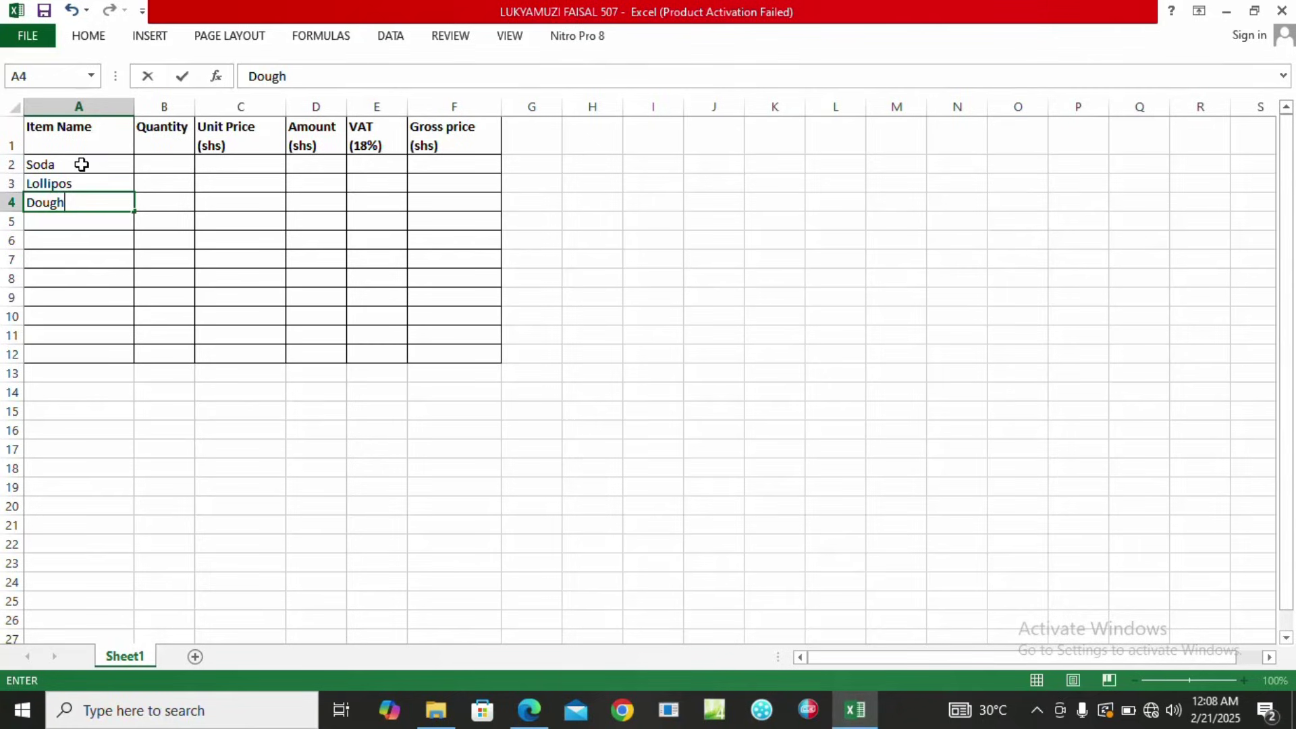
key(ctrl+Return)
key(Down)
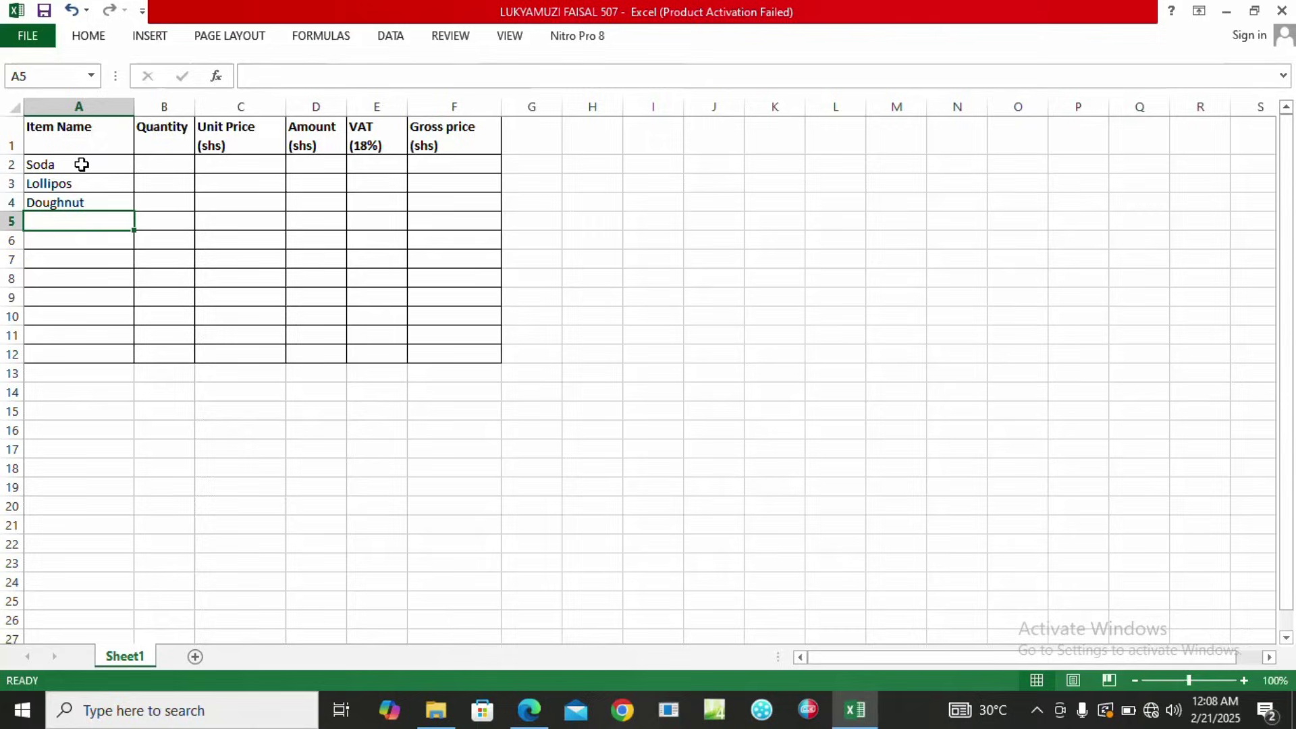
text(Bagiya)
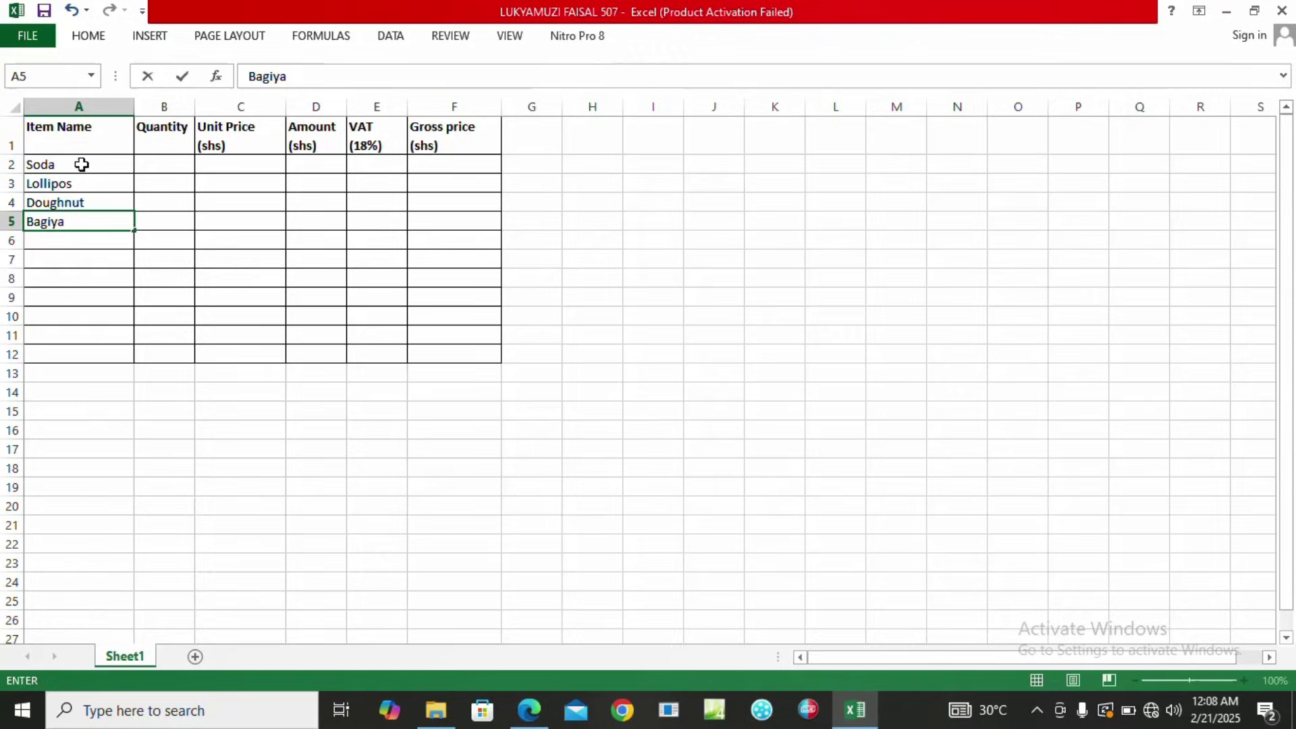
key(Return)
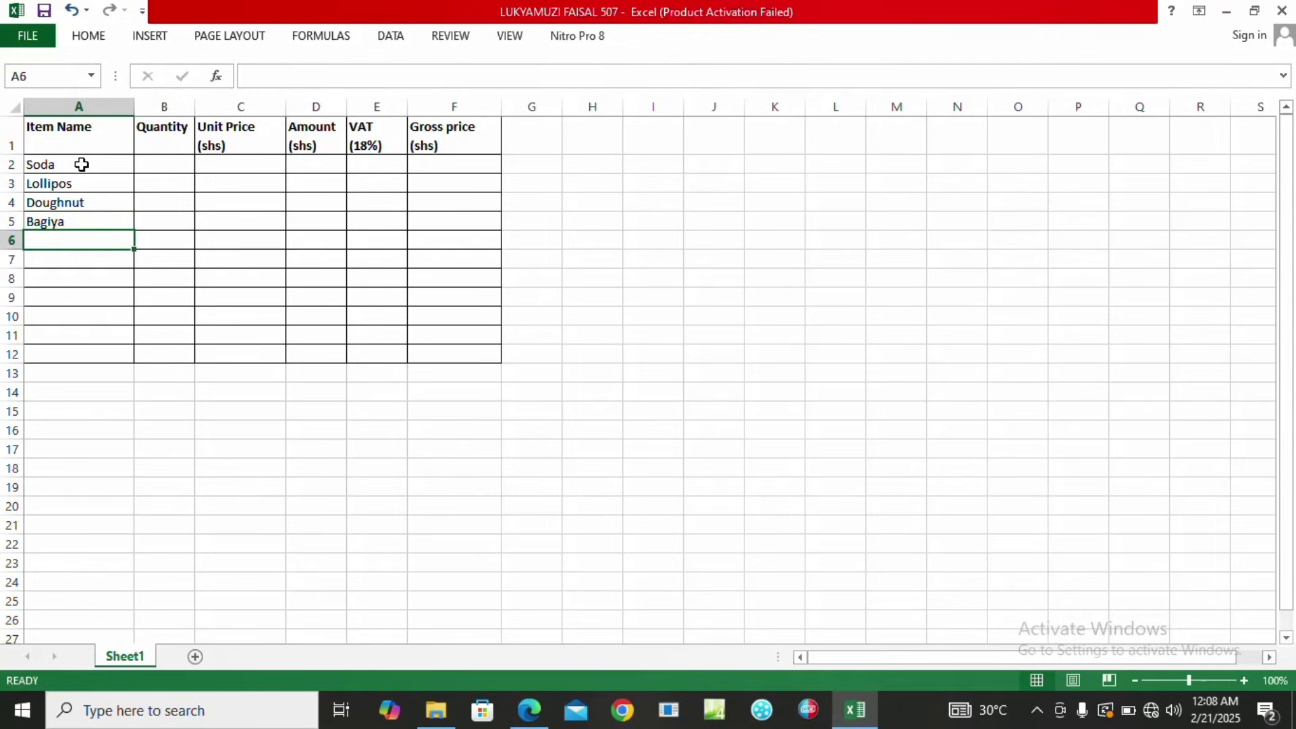
text(B)
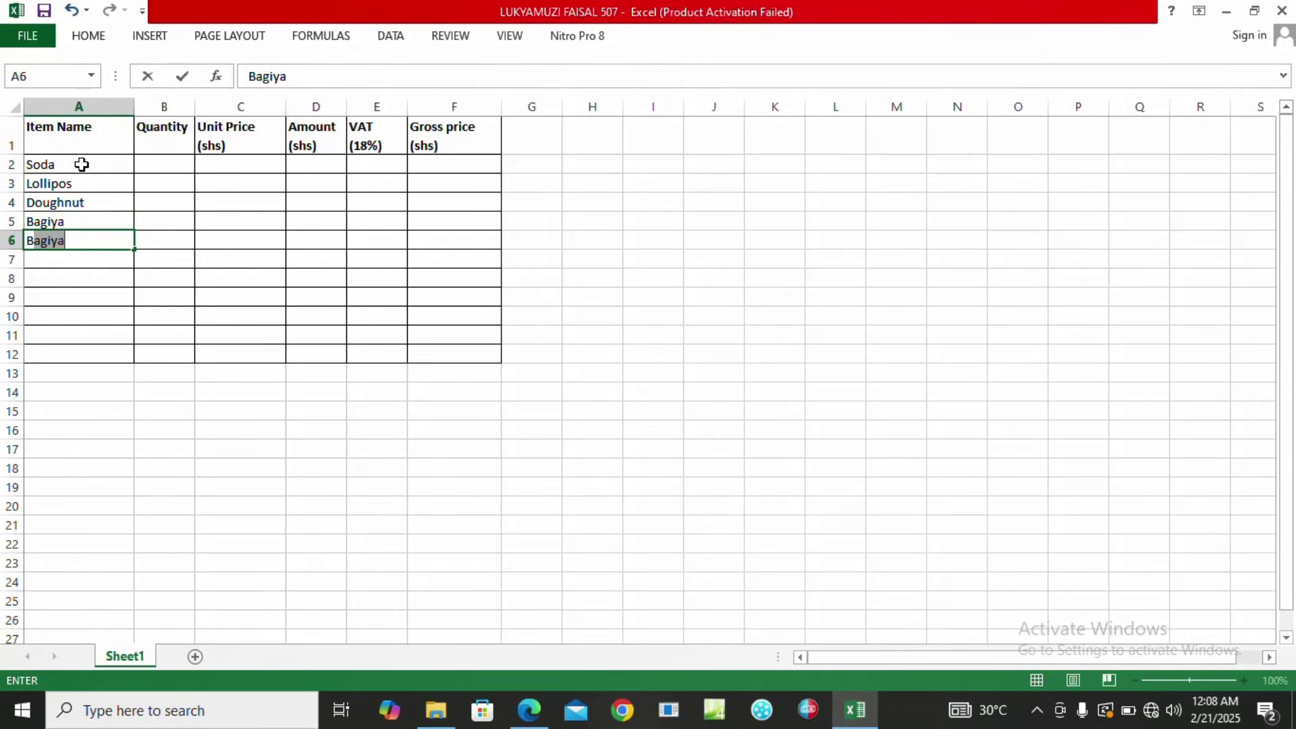
text(ogoy)
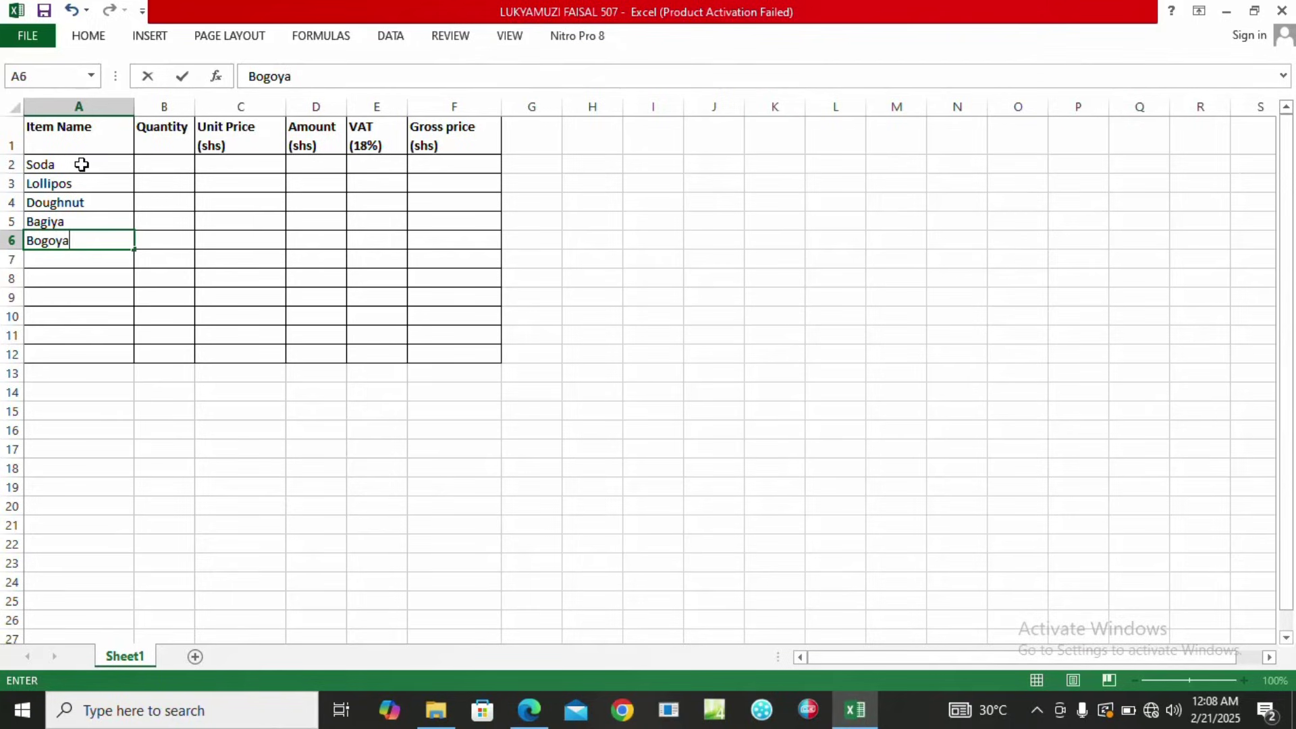
text(a)
key(Return)
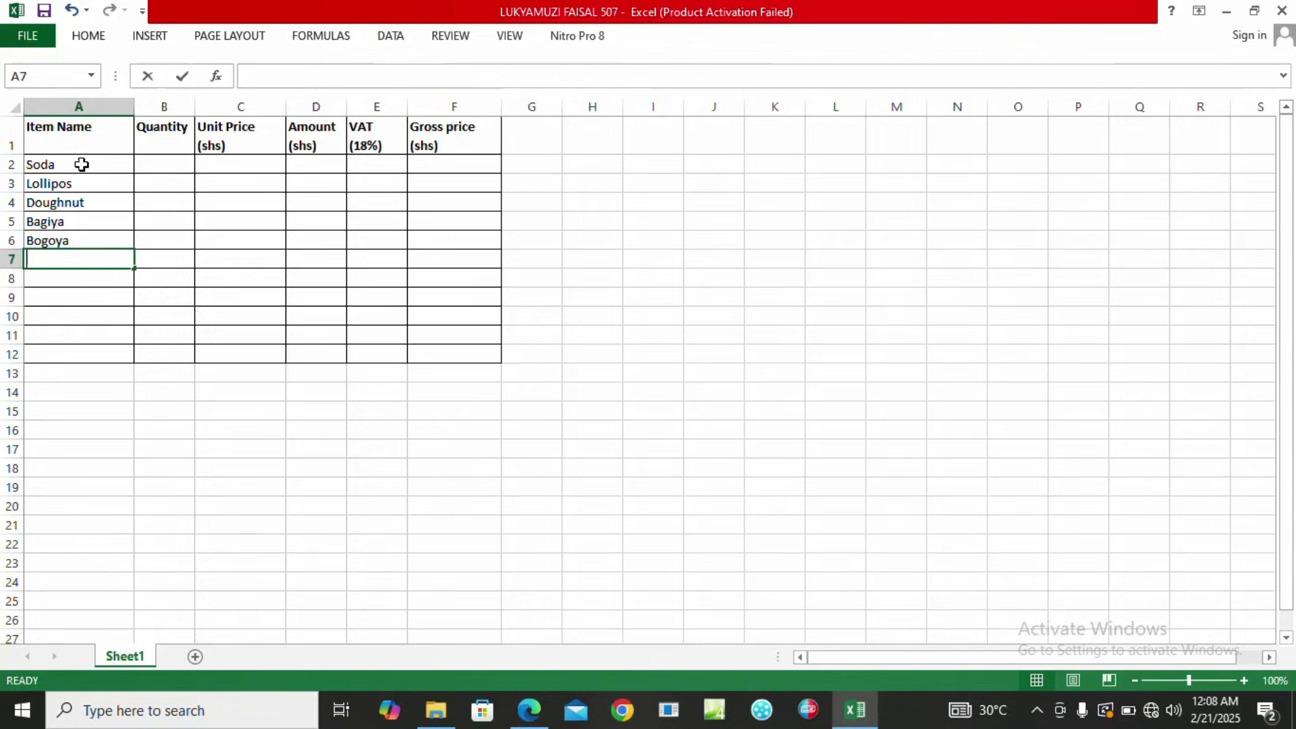
text(Chapat)
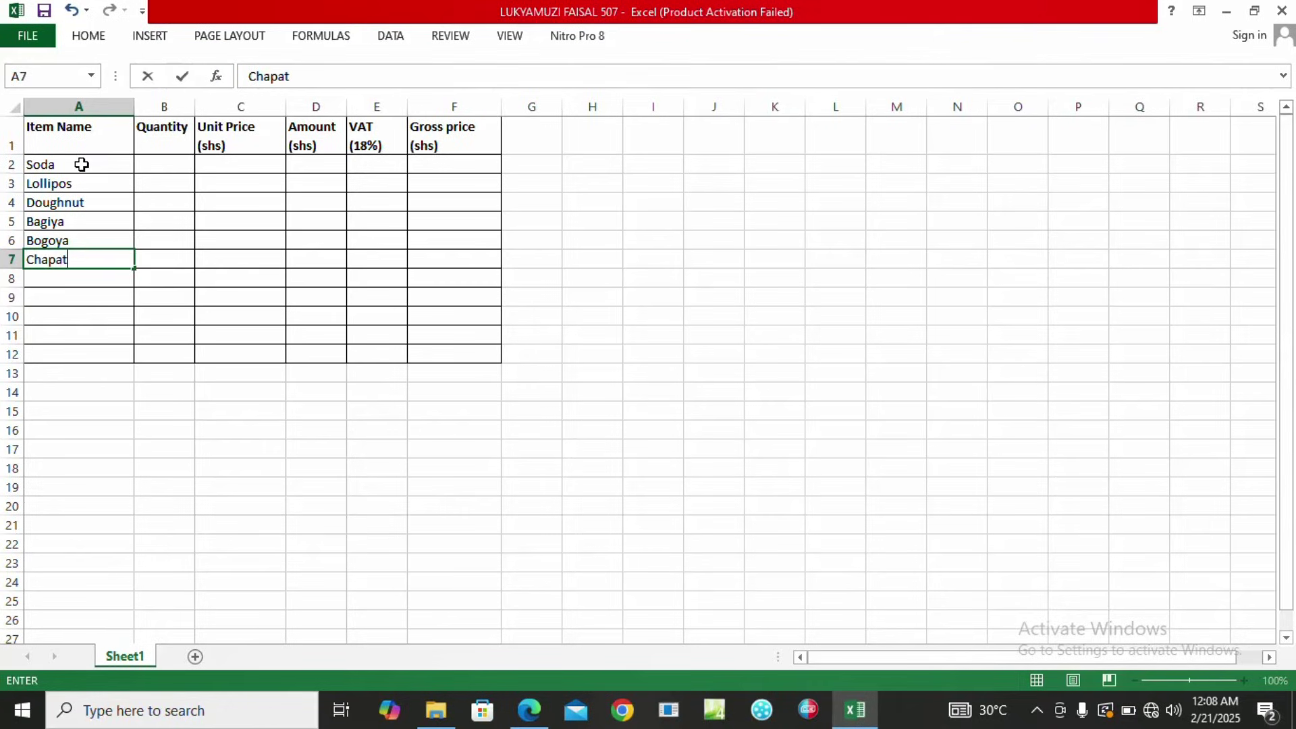
text(i)
key(Return)
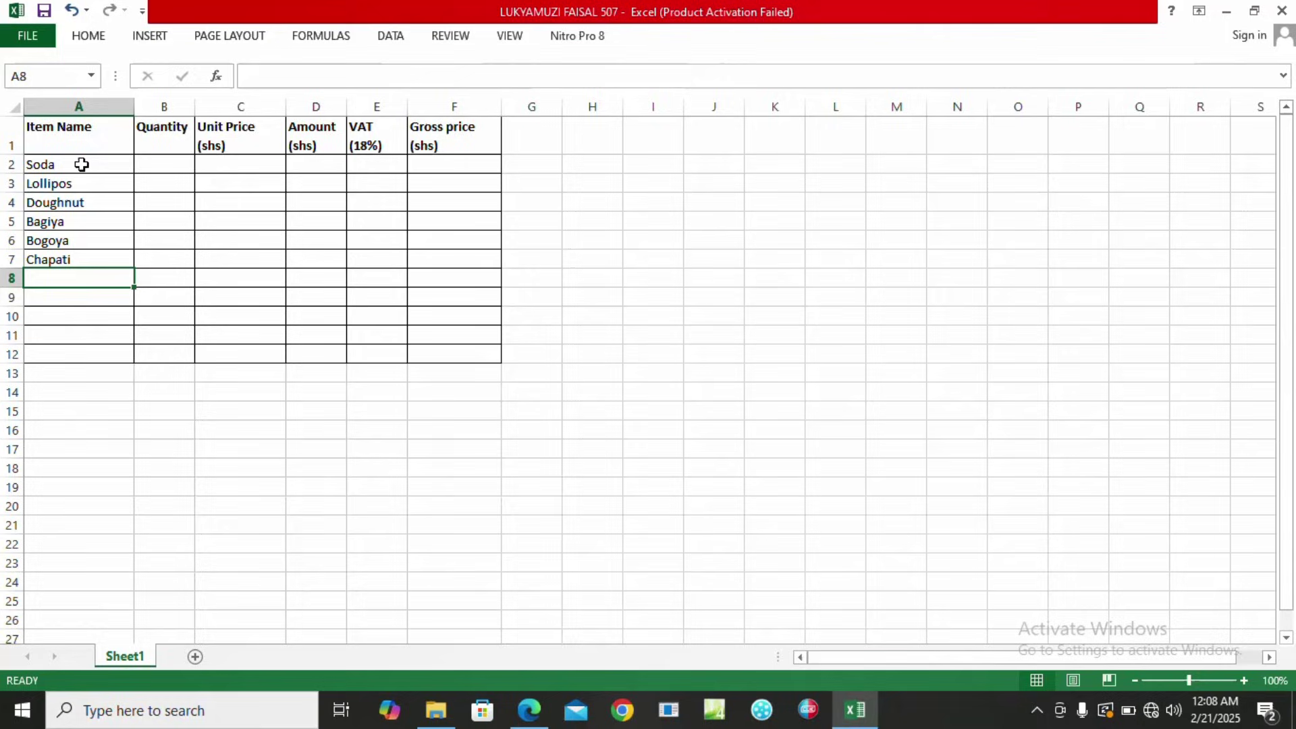
Fill A8:A12 with Samosa, Bread, Passion Juice, Gollilos and Yoghurt.
text(Sa)
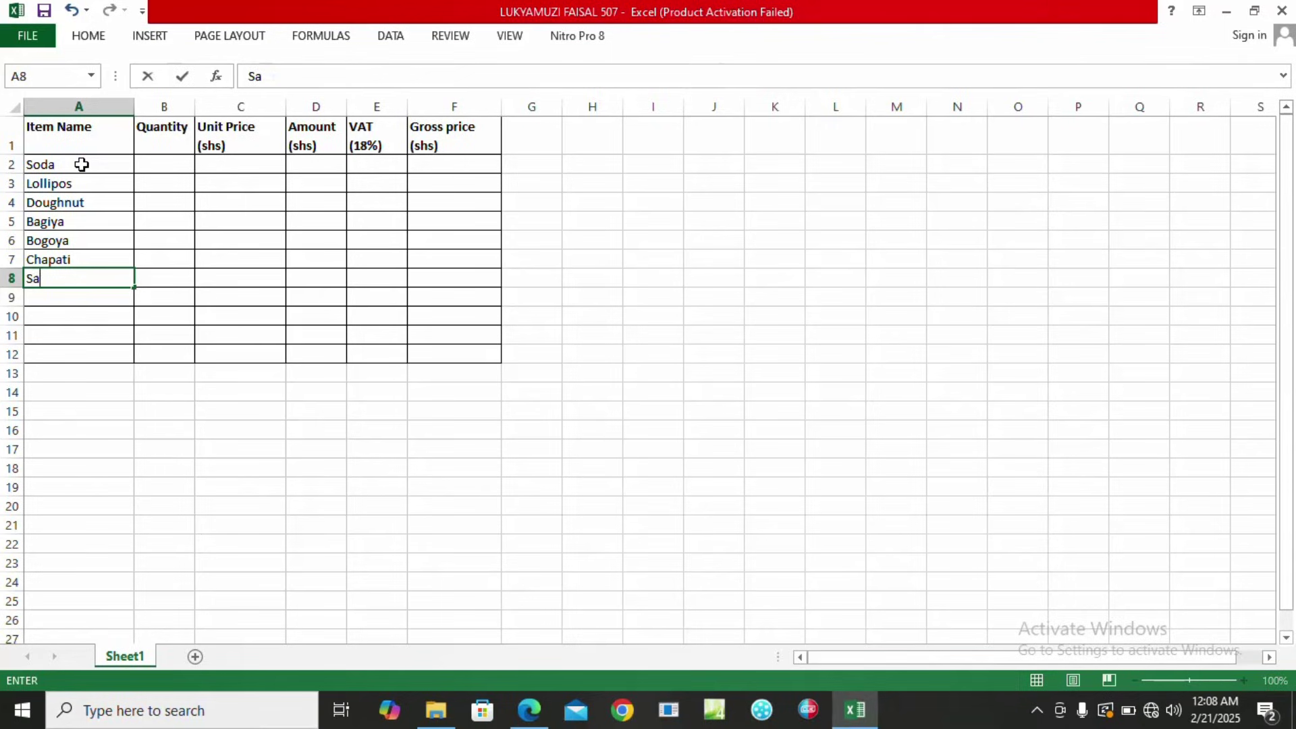
text(mosa)
key(Return)
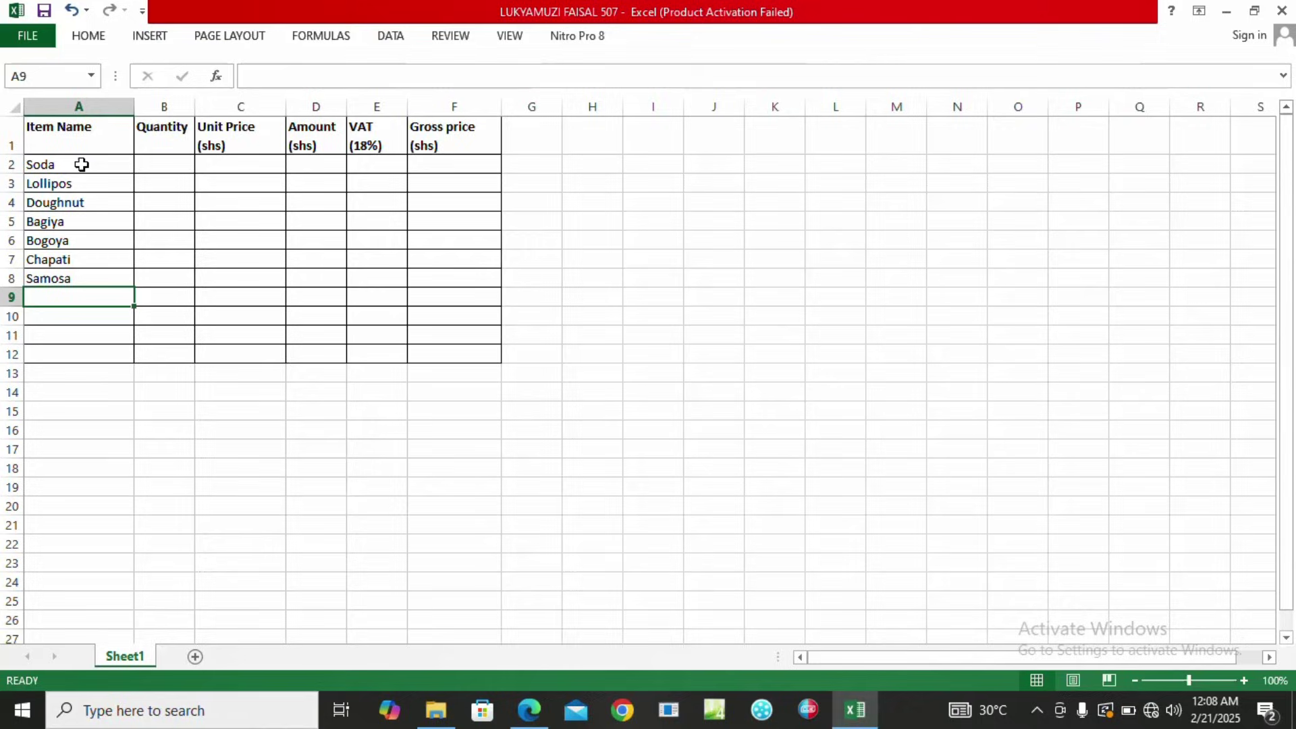
text(Bre)
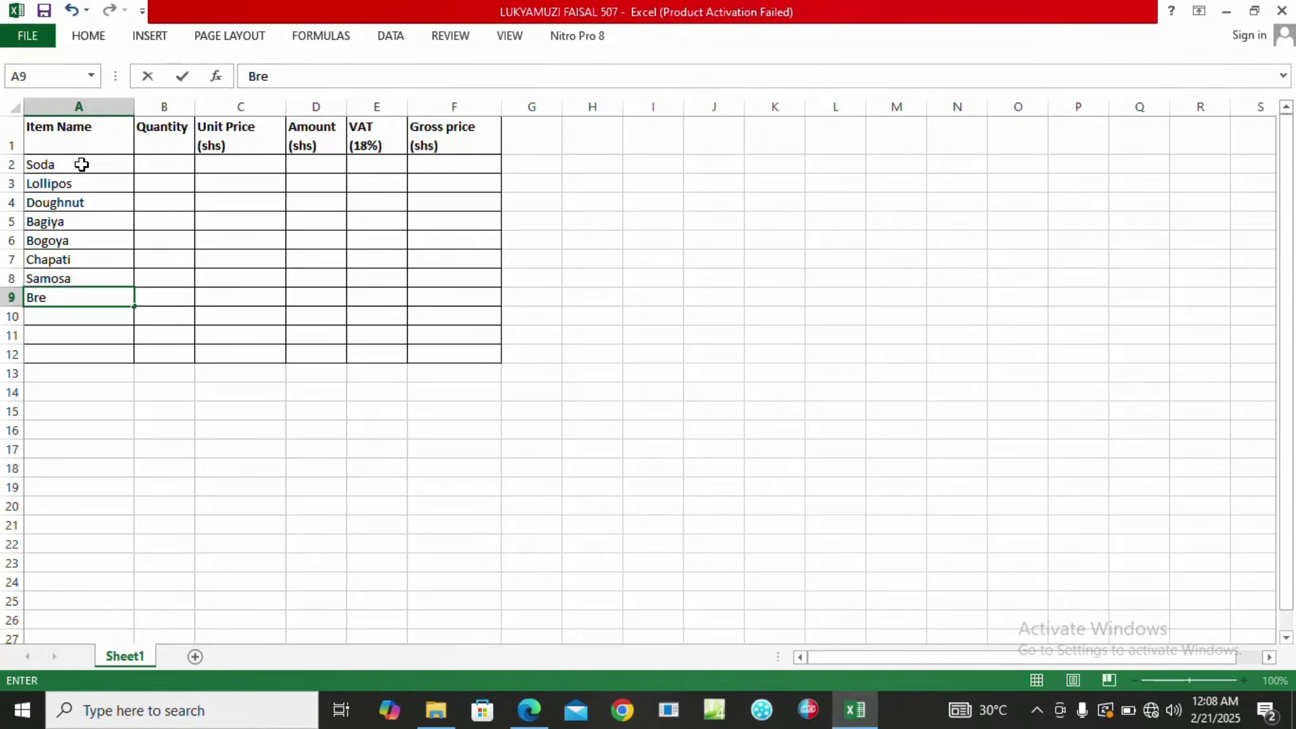
text(ad)
key(Return)
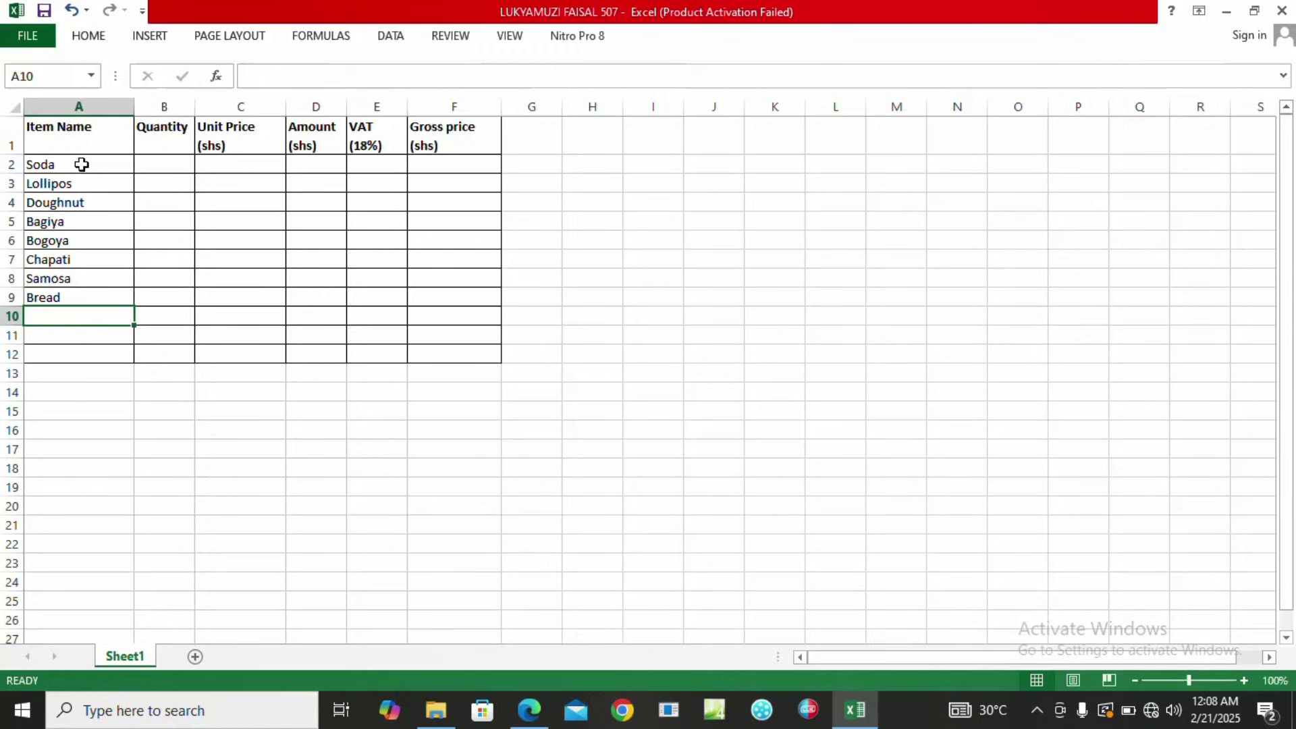
text(Pass)
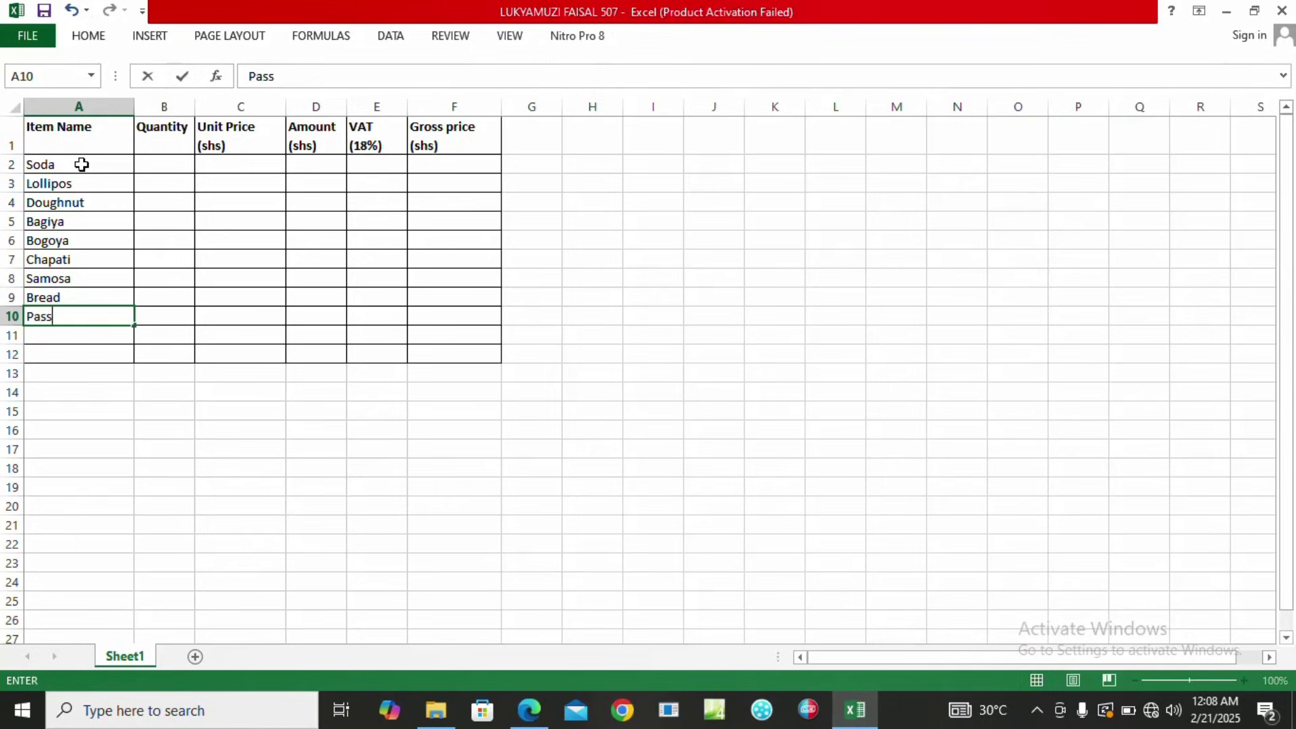
text(ion)
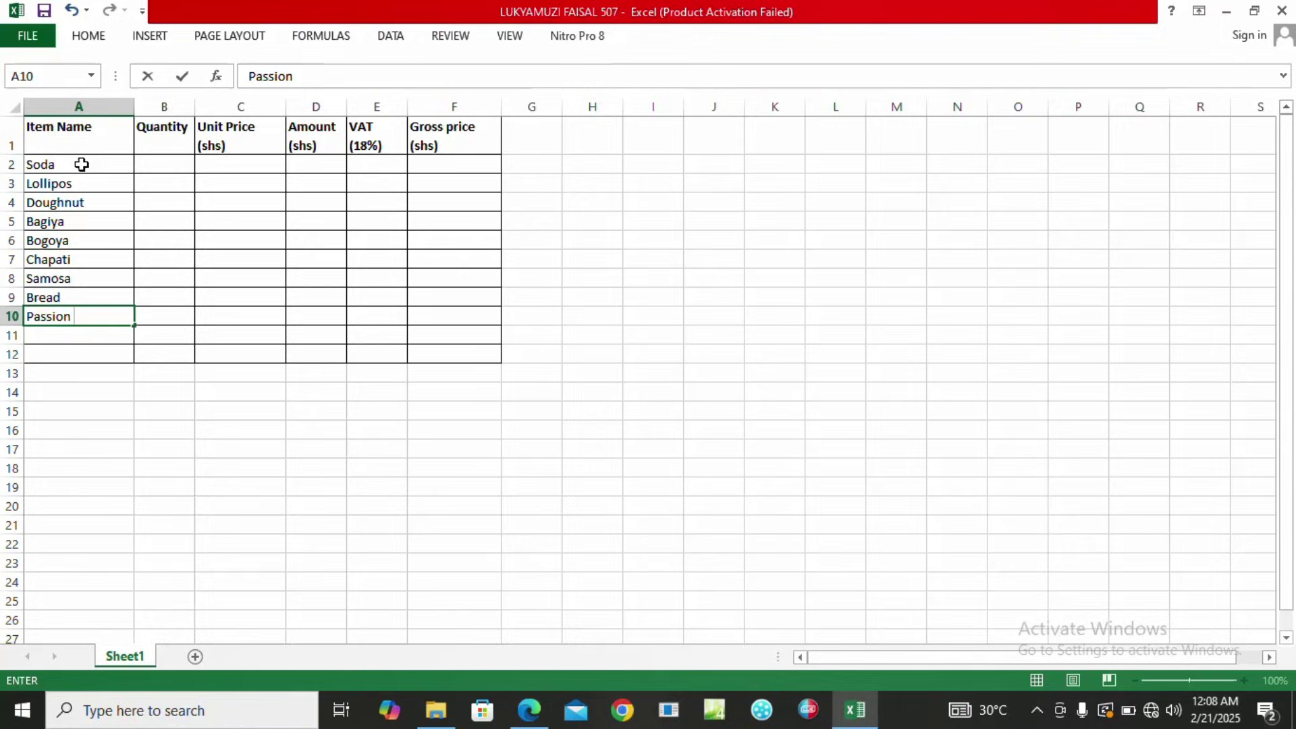
text( Juice)
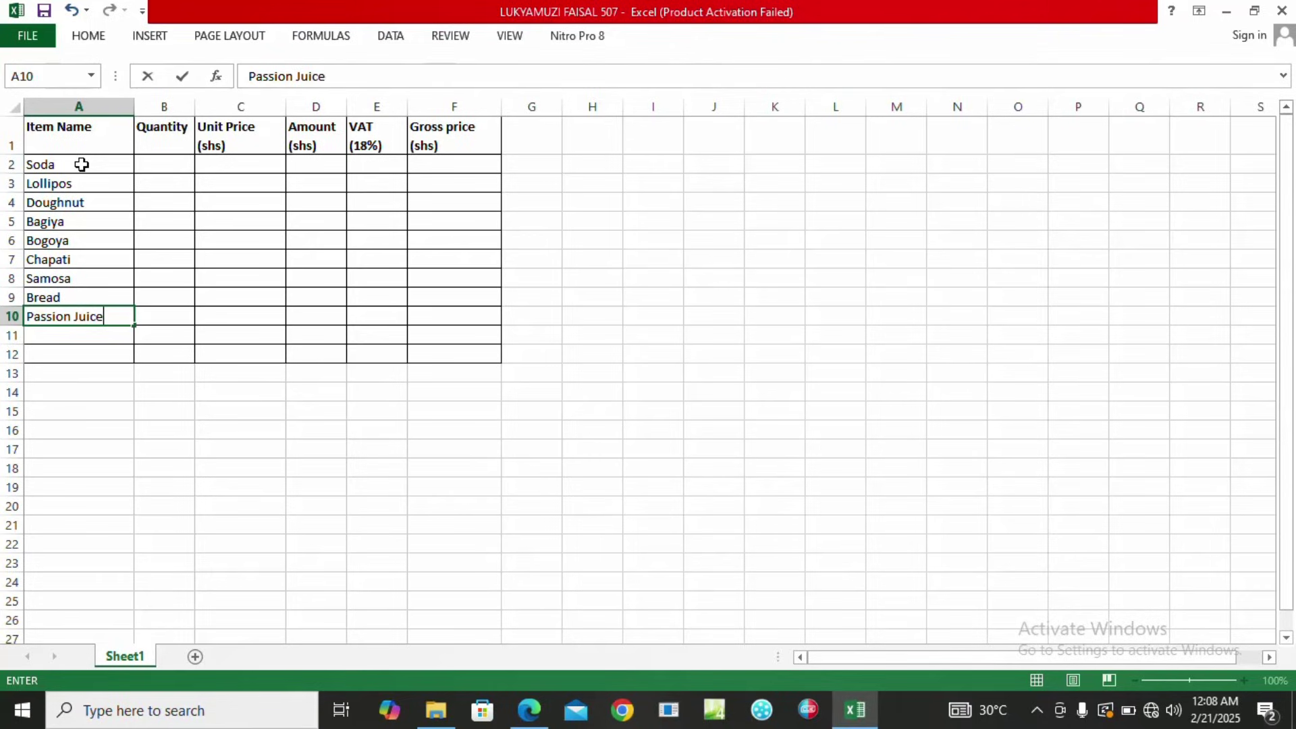
key(Return)
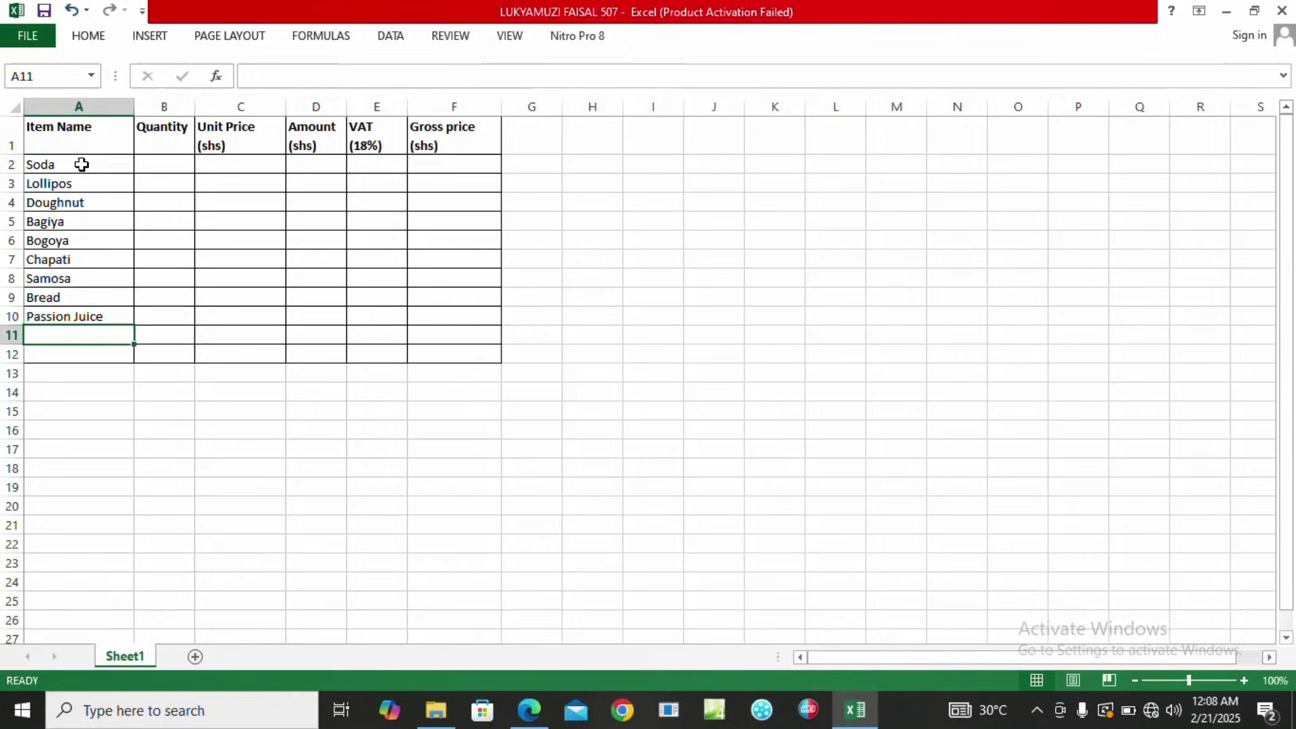
text(Golli)
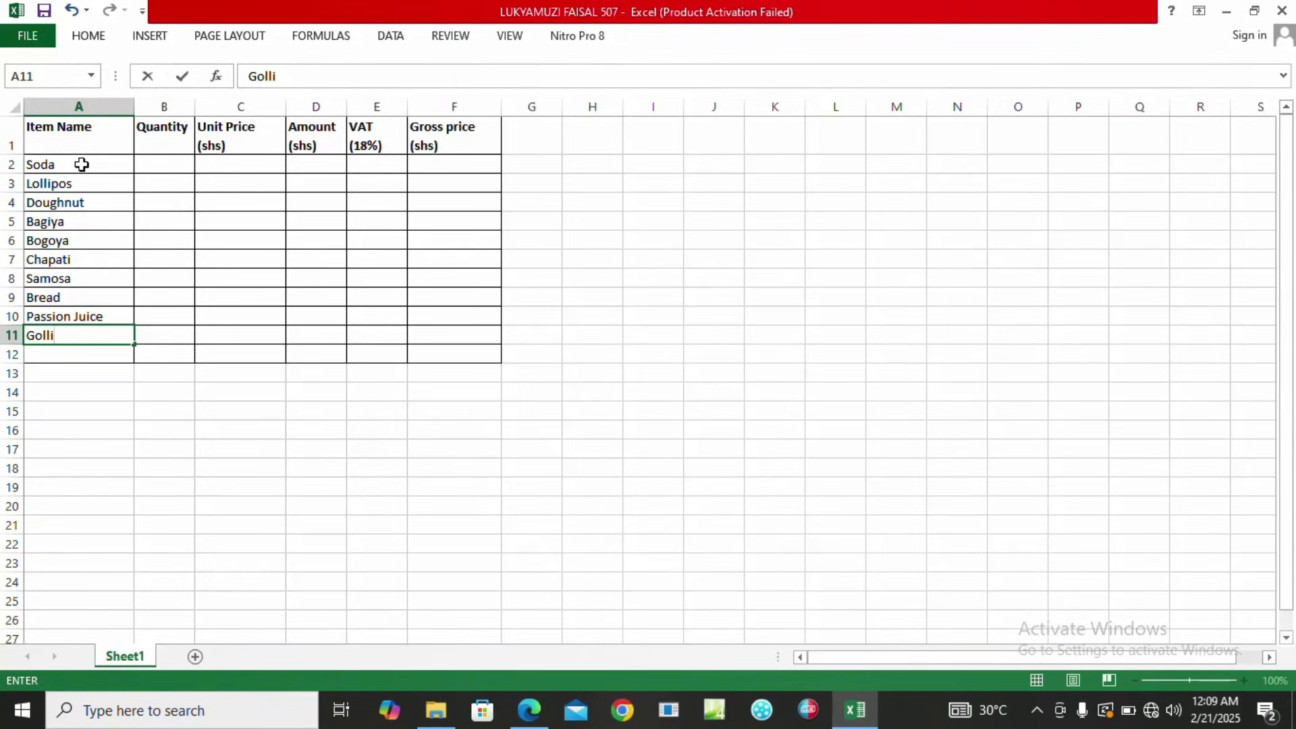
text(los)
key(Return)
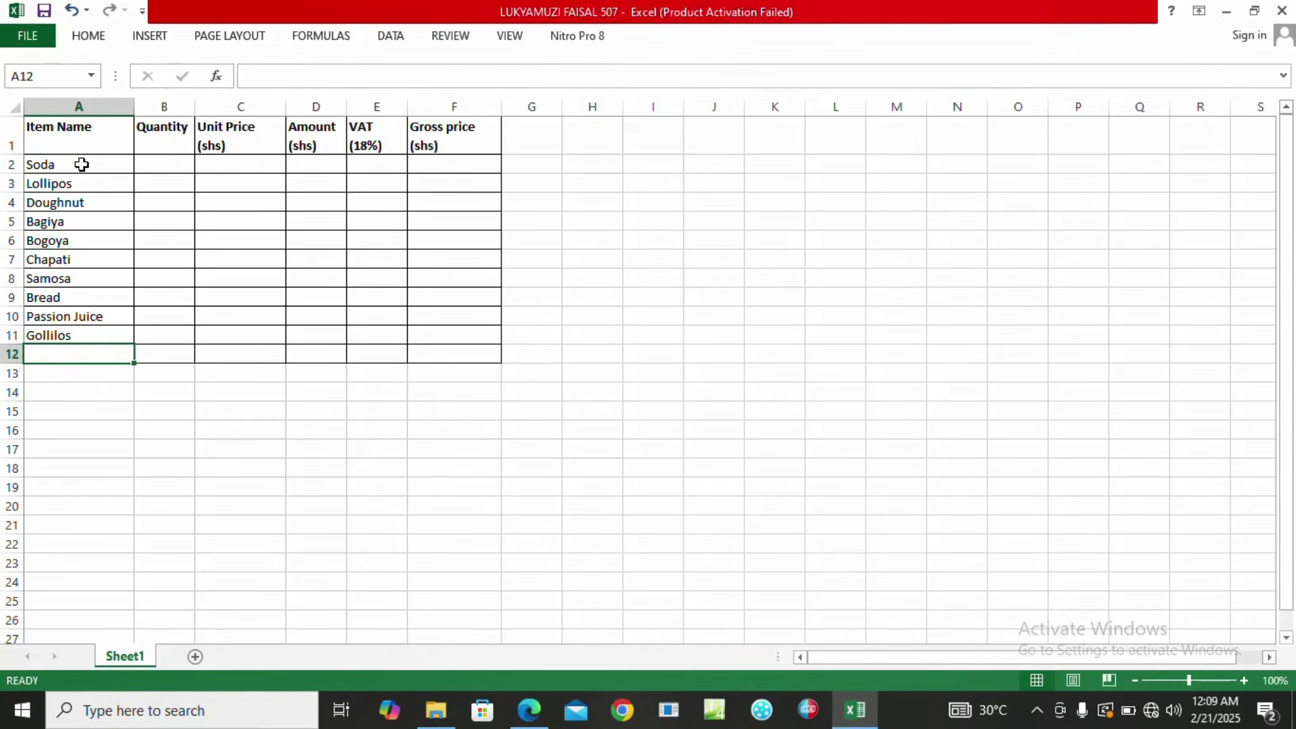
text(Yo)
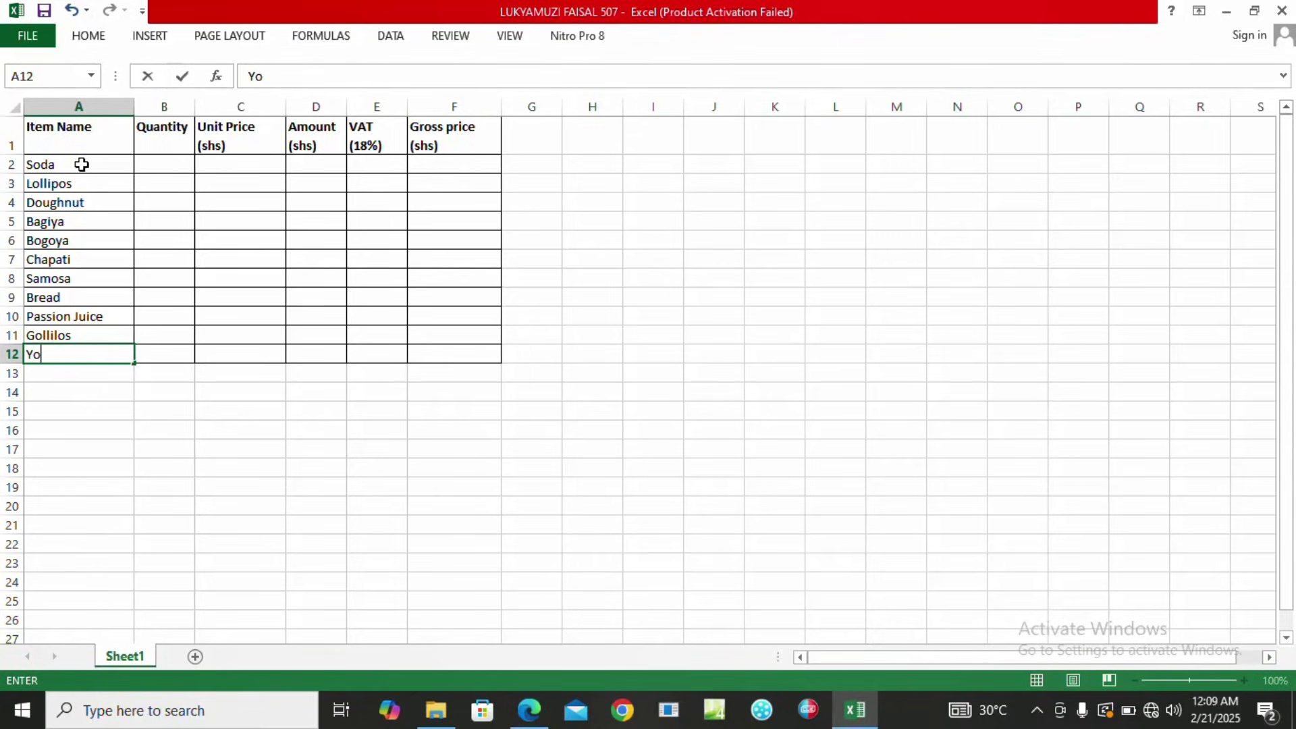
text(ghurt)
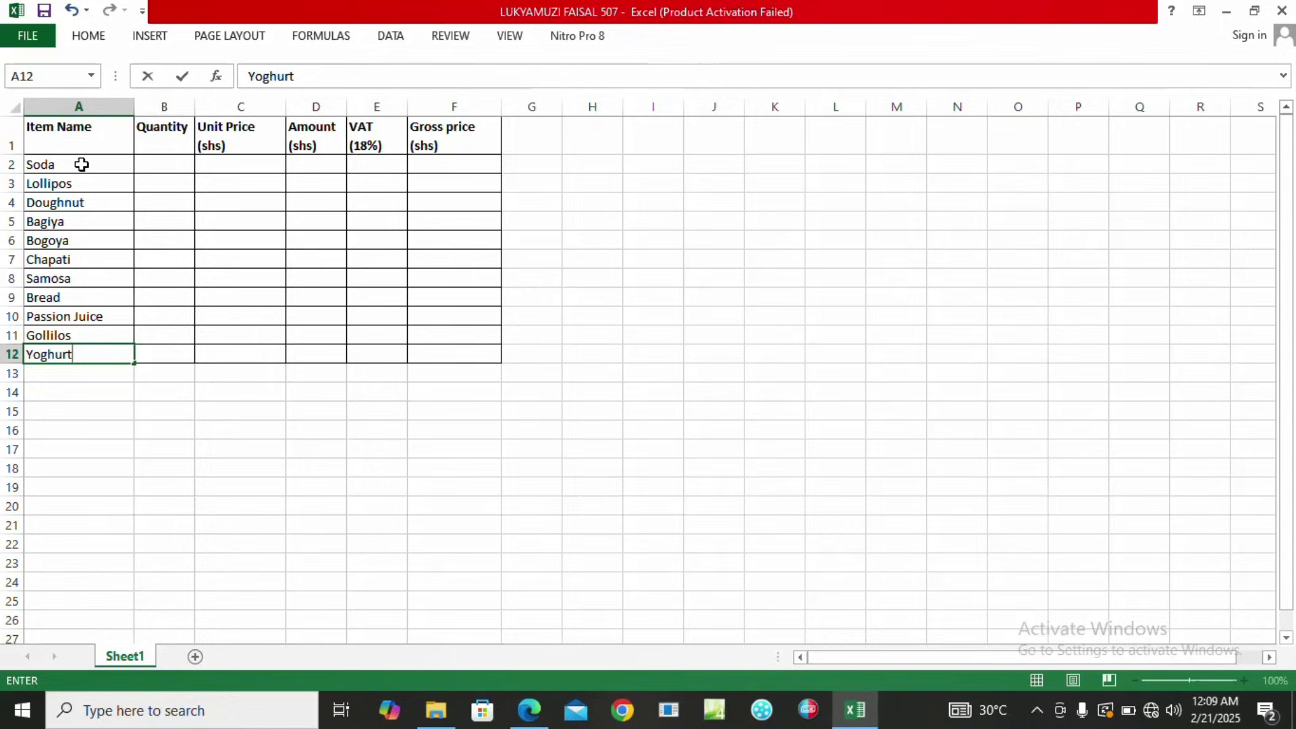
key(Tab)
key(Up)
key(Up)
key(Up)
key(Up)
key(Up)
key(Up)
key(Up)
key(Up)
key(Up)
key(Up)
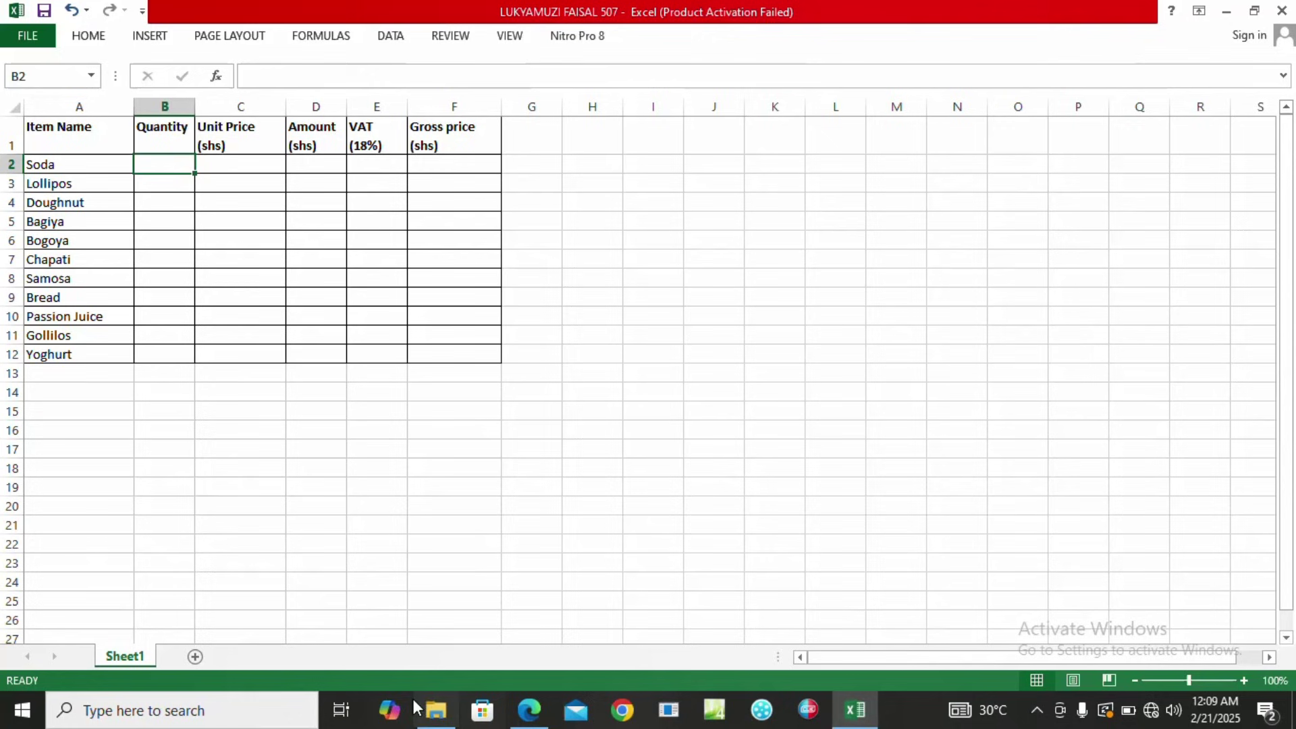
click(529, 710)
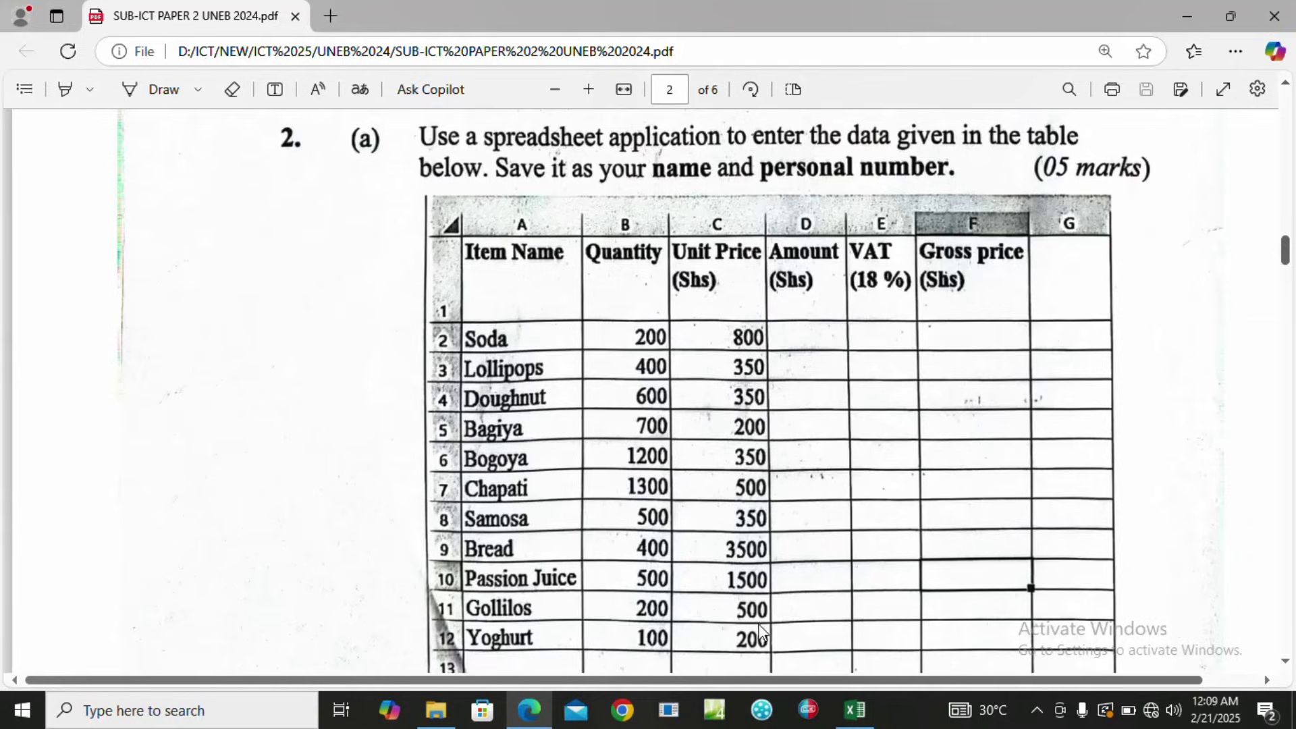
click(876, 713)
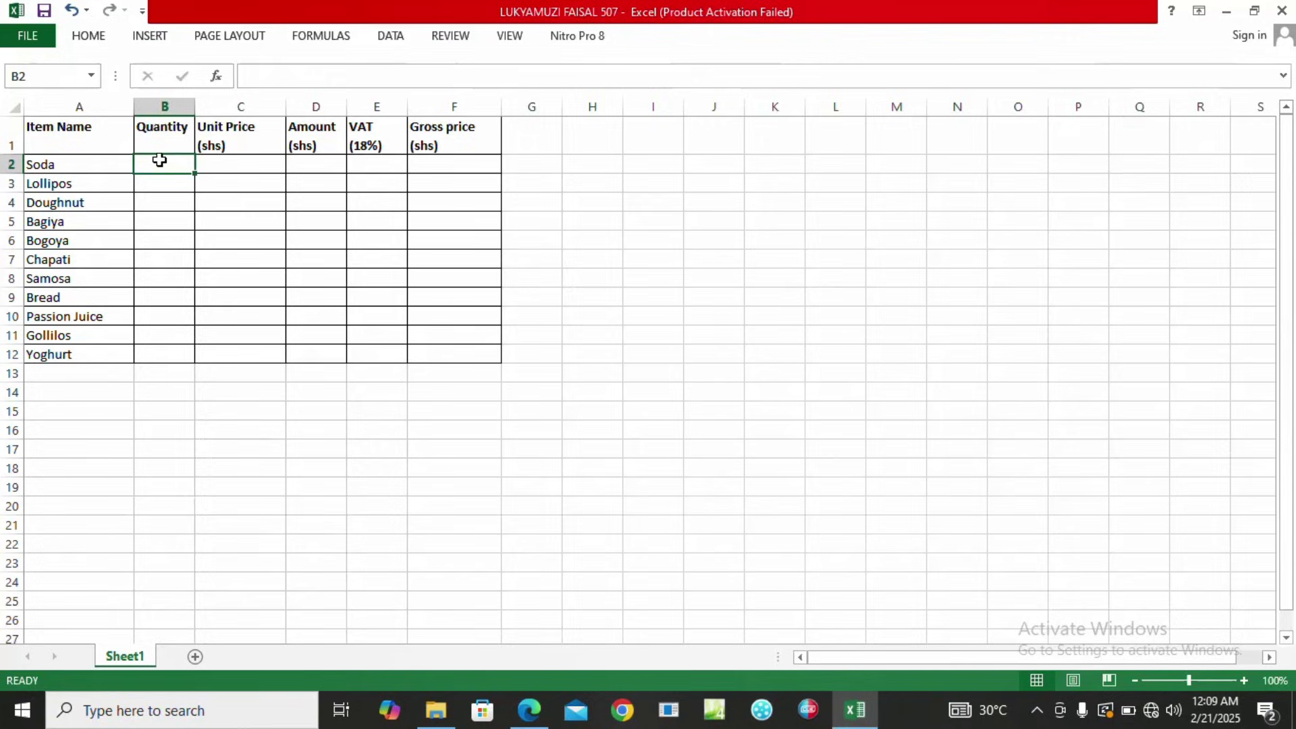
Enter quantities 200, 400, 600, 700, 1200 and 1300 for Soda through Chapati.
text(200)
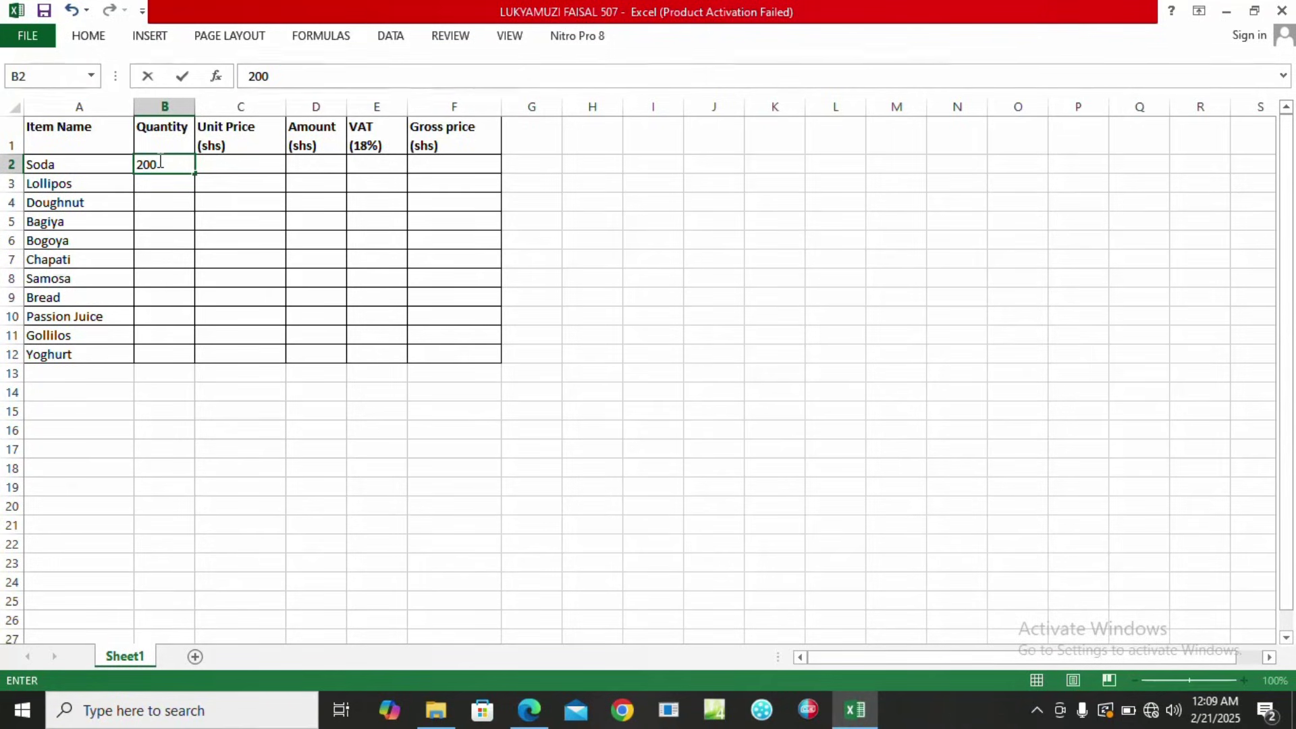
key(Return)
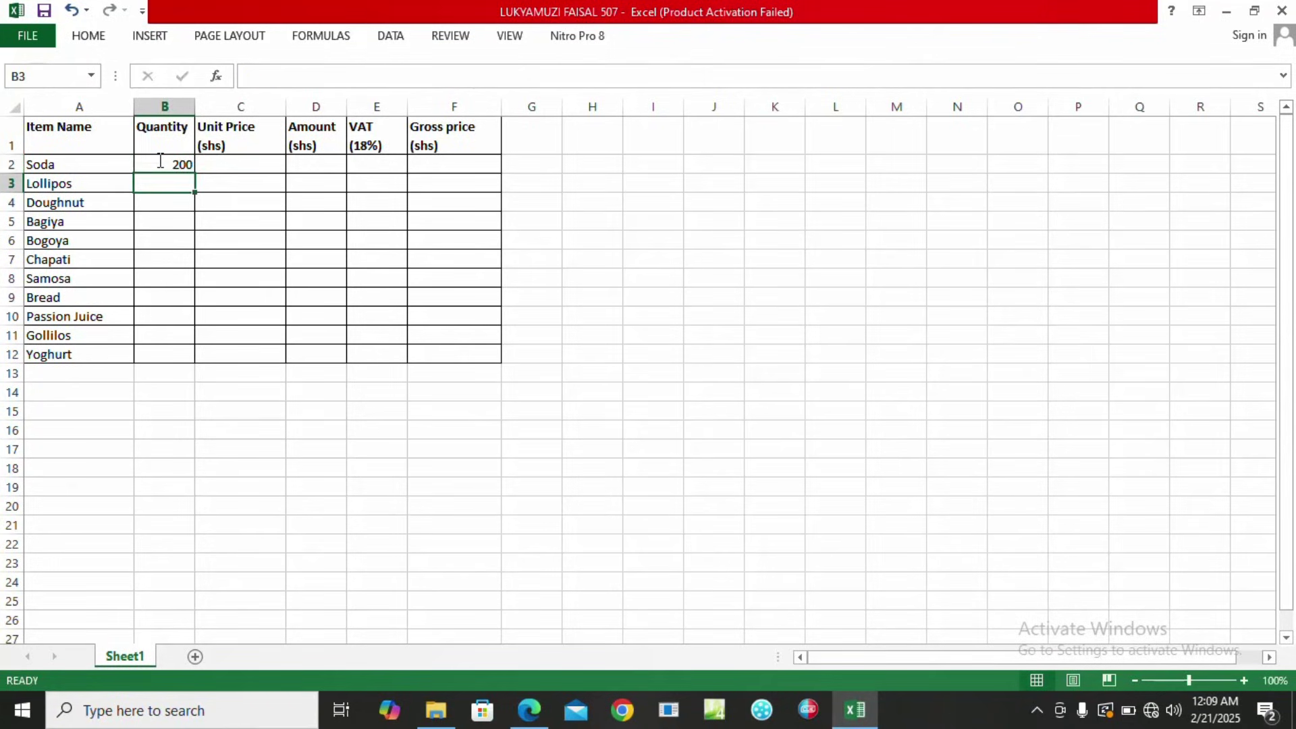
text(400)
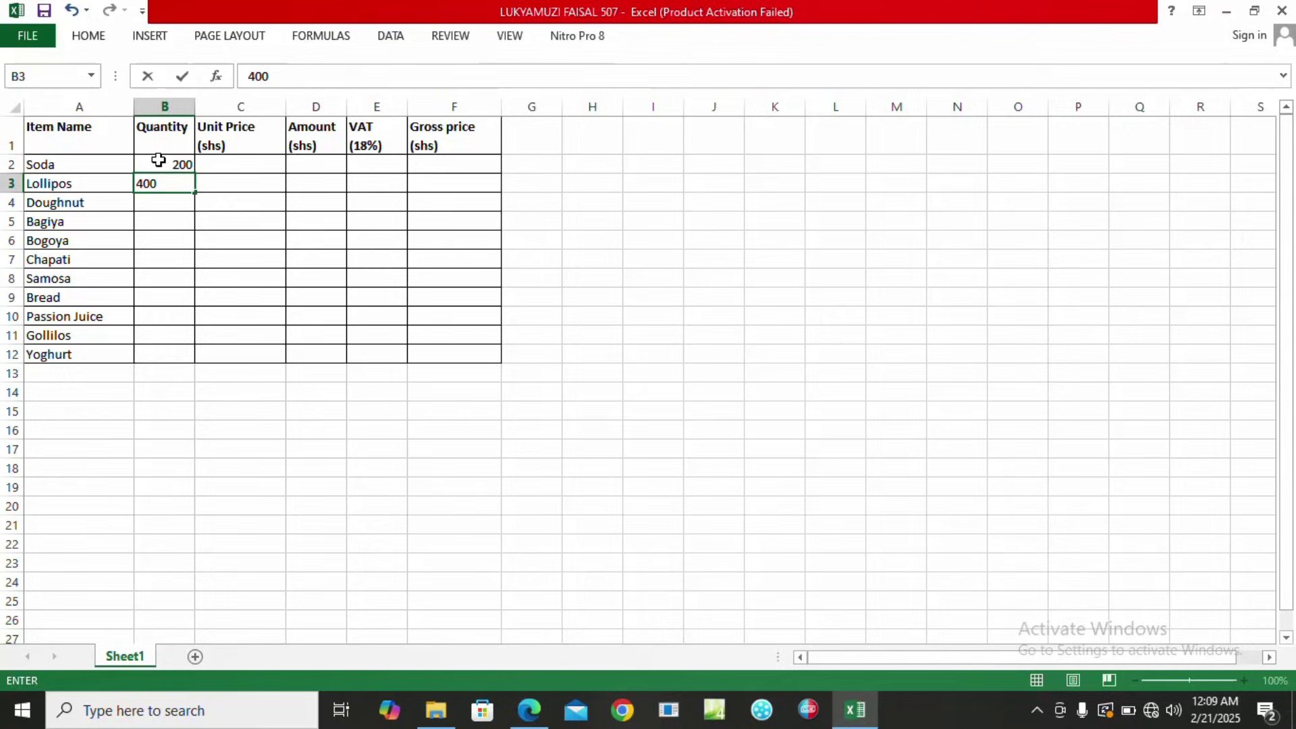
key(Return)
text(600)
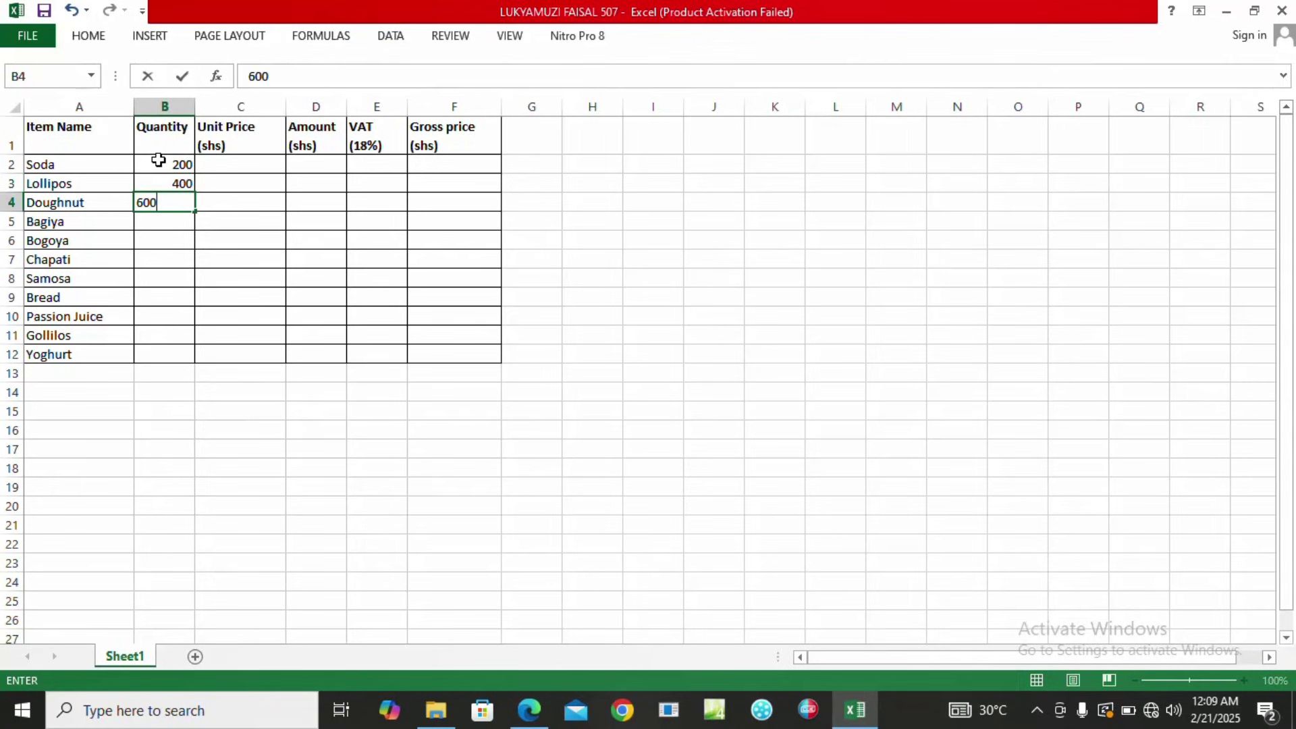
key(Return)
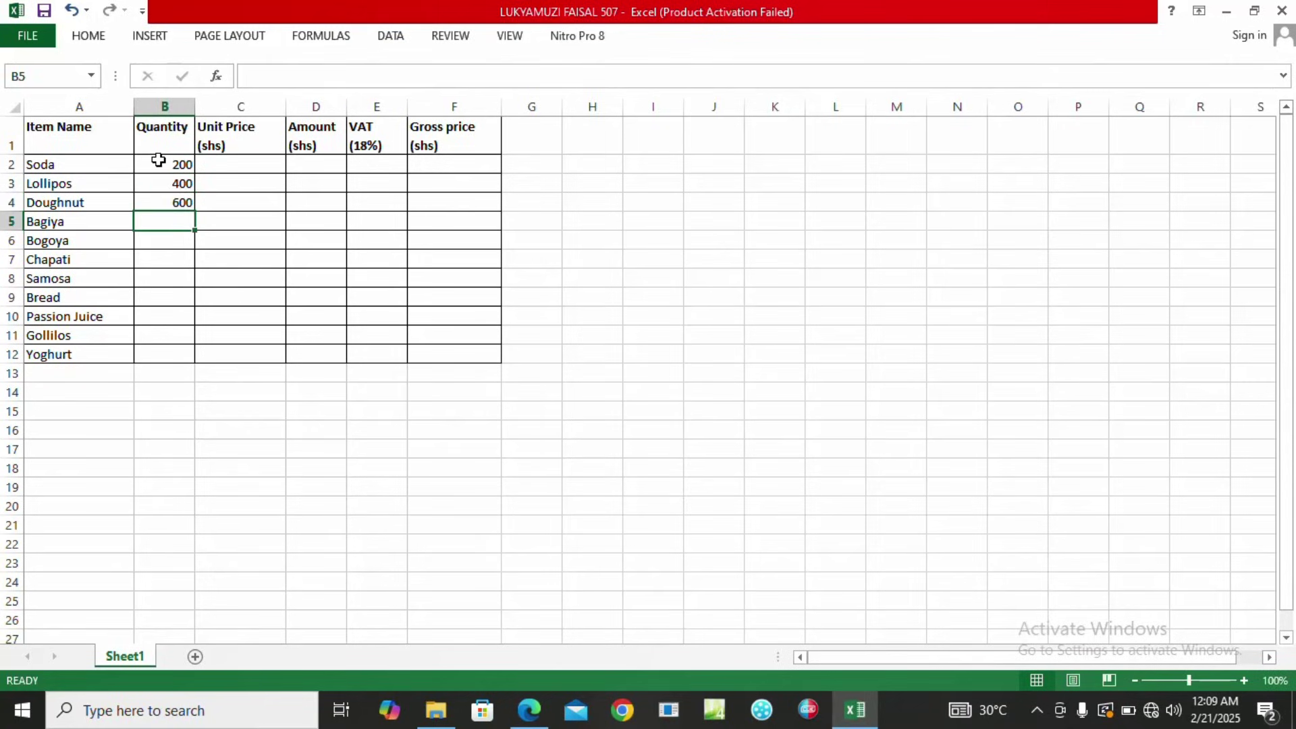
text(700)
key(Return)
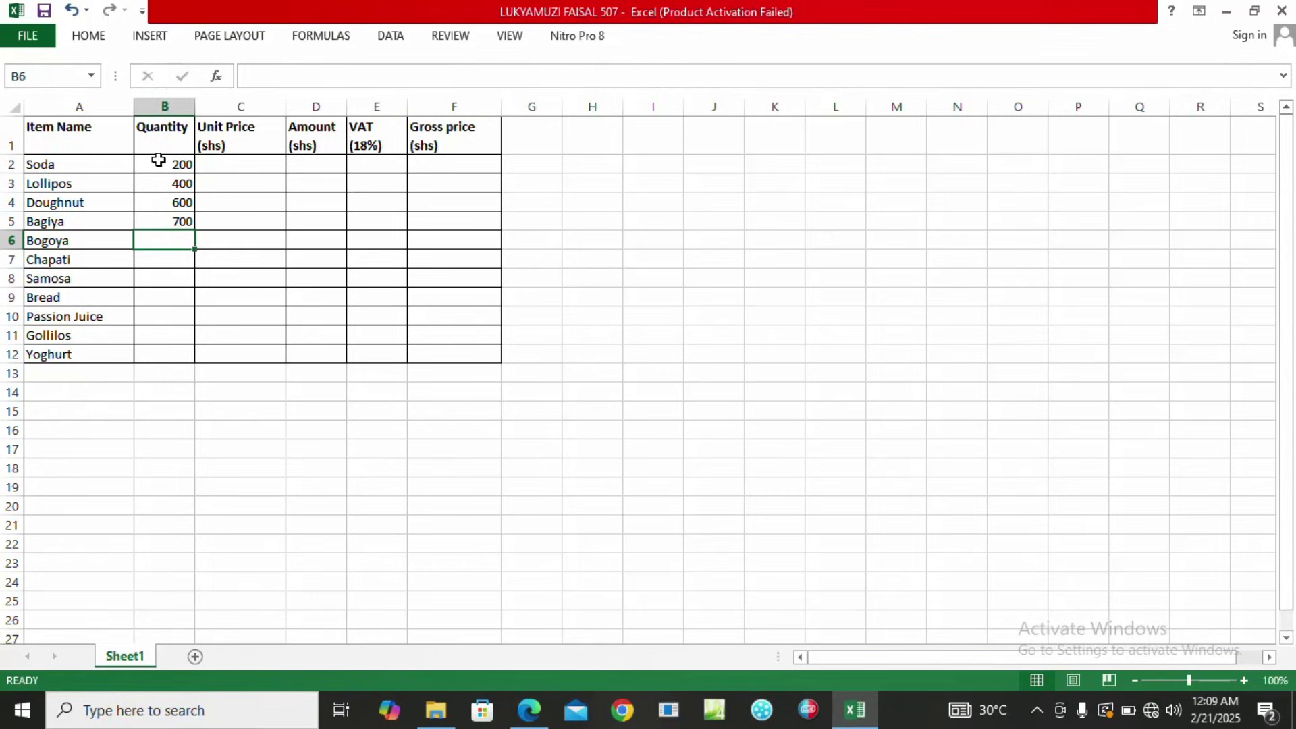
text(1200)
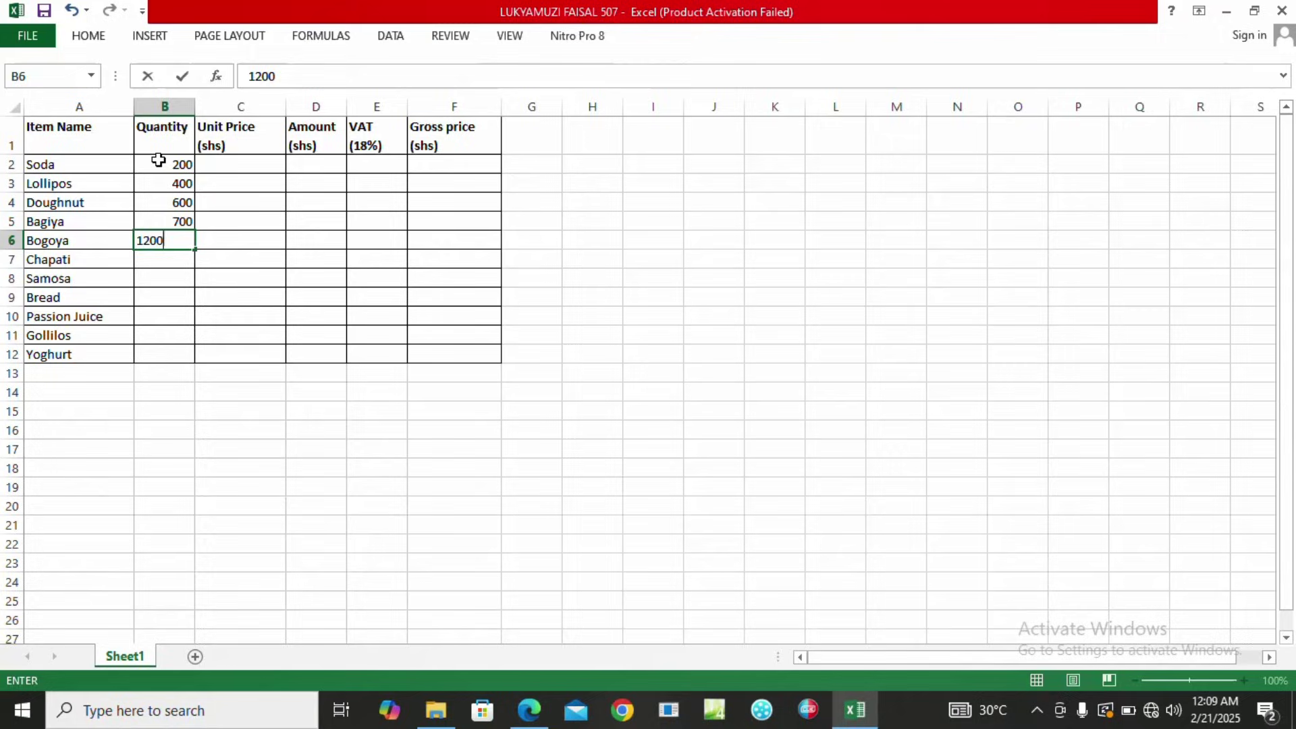
key(Return)
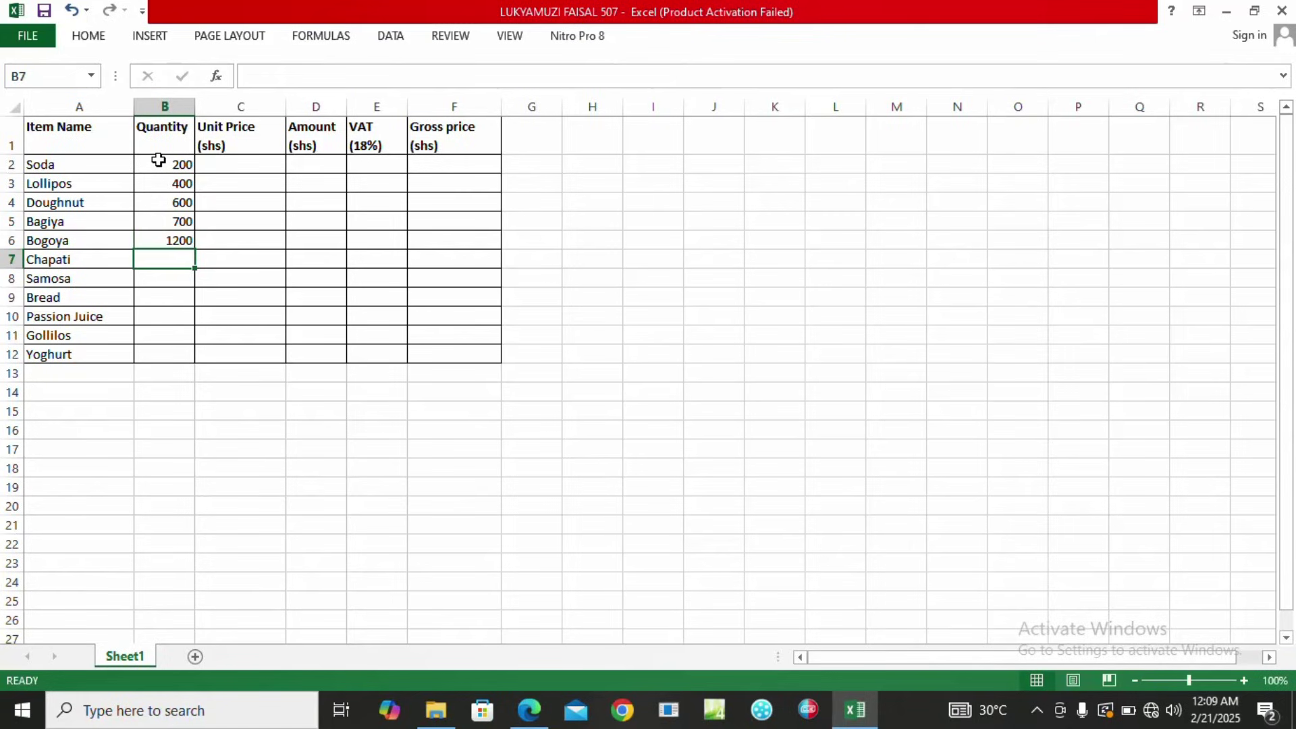
text(1300)
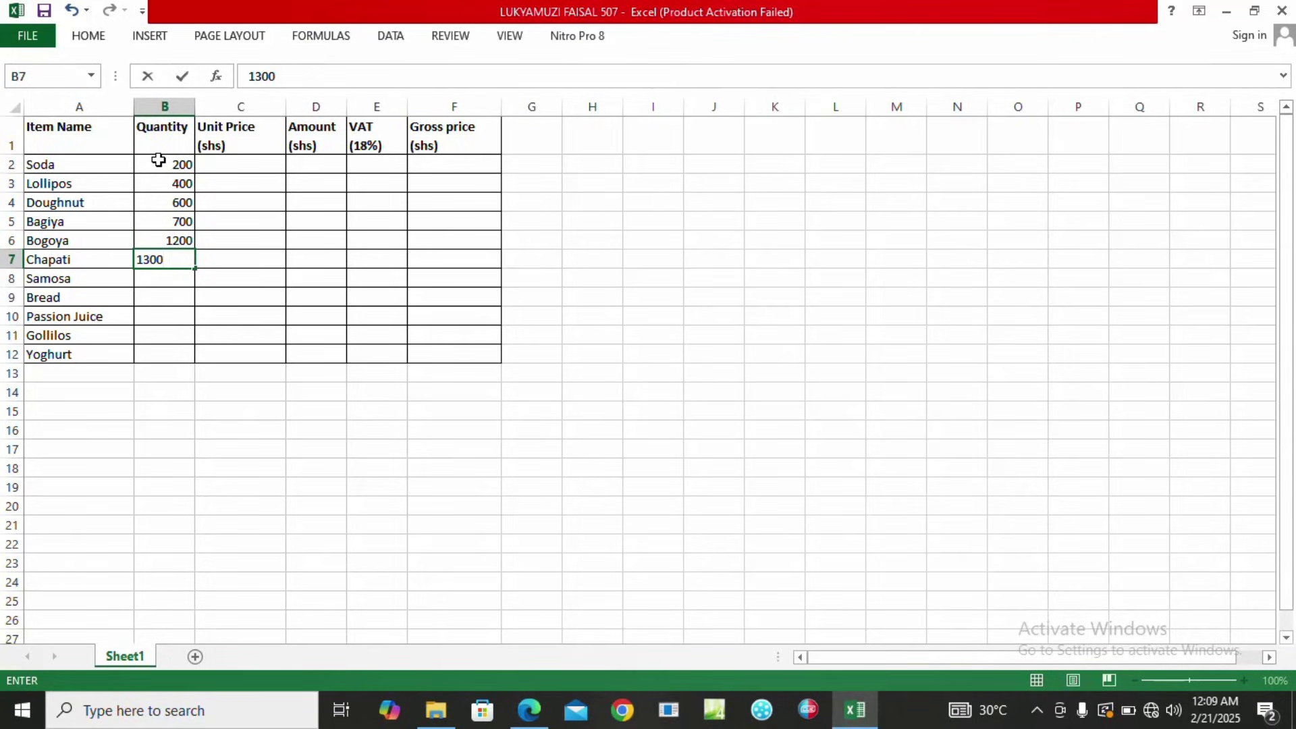
key(Return)
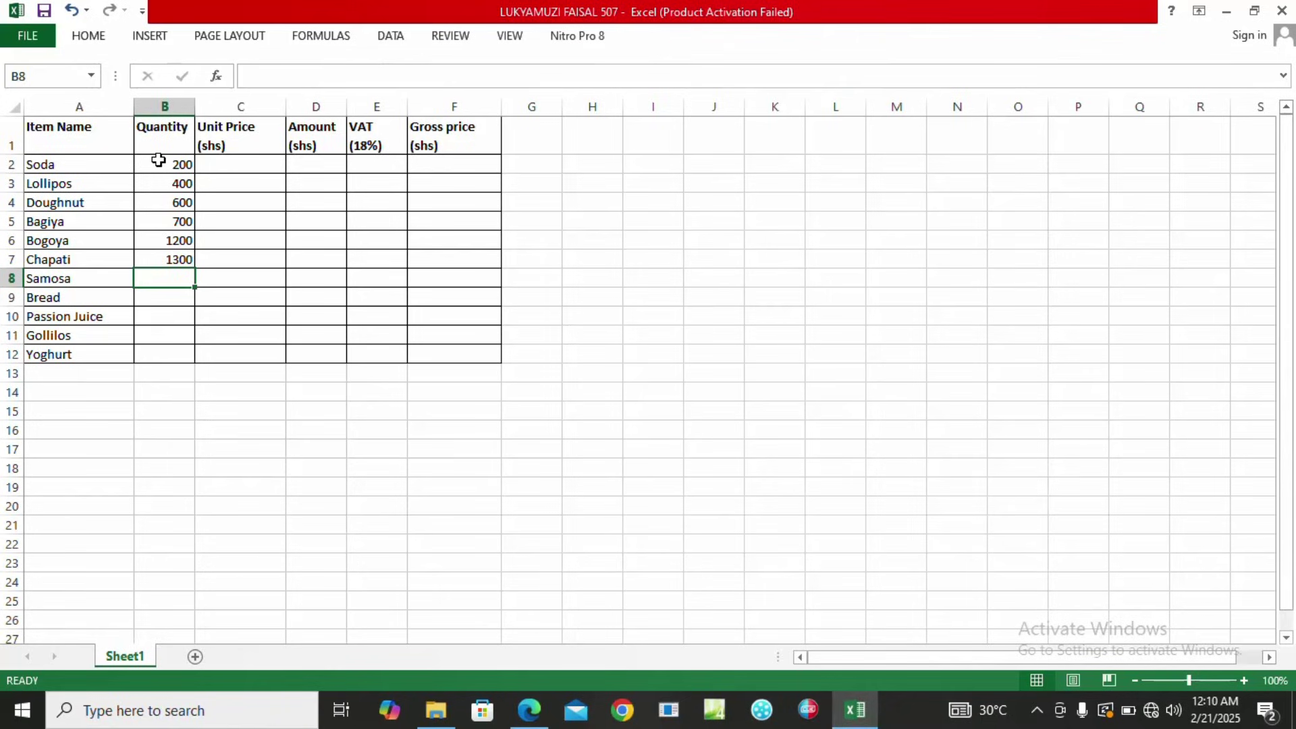
Enter quantities 500, 400, 500, 200 and 100 for Samosa through Yoghurt, then view the exam paper.
text(500)
key(ctrl+Return)
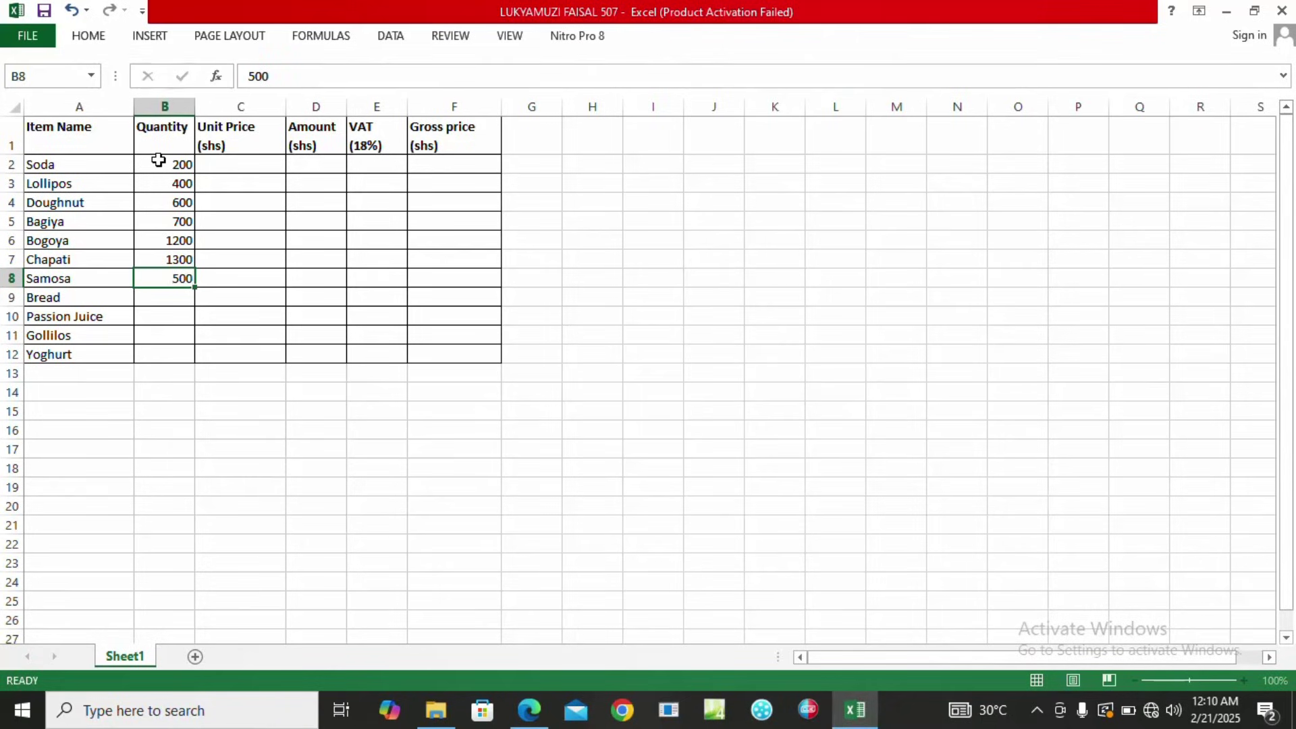
key(Down)
text(400)
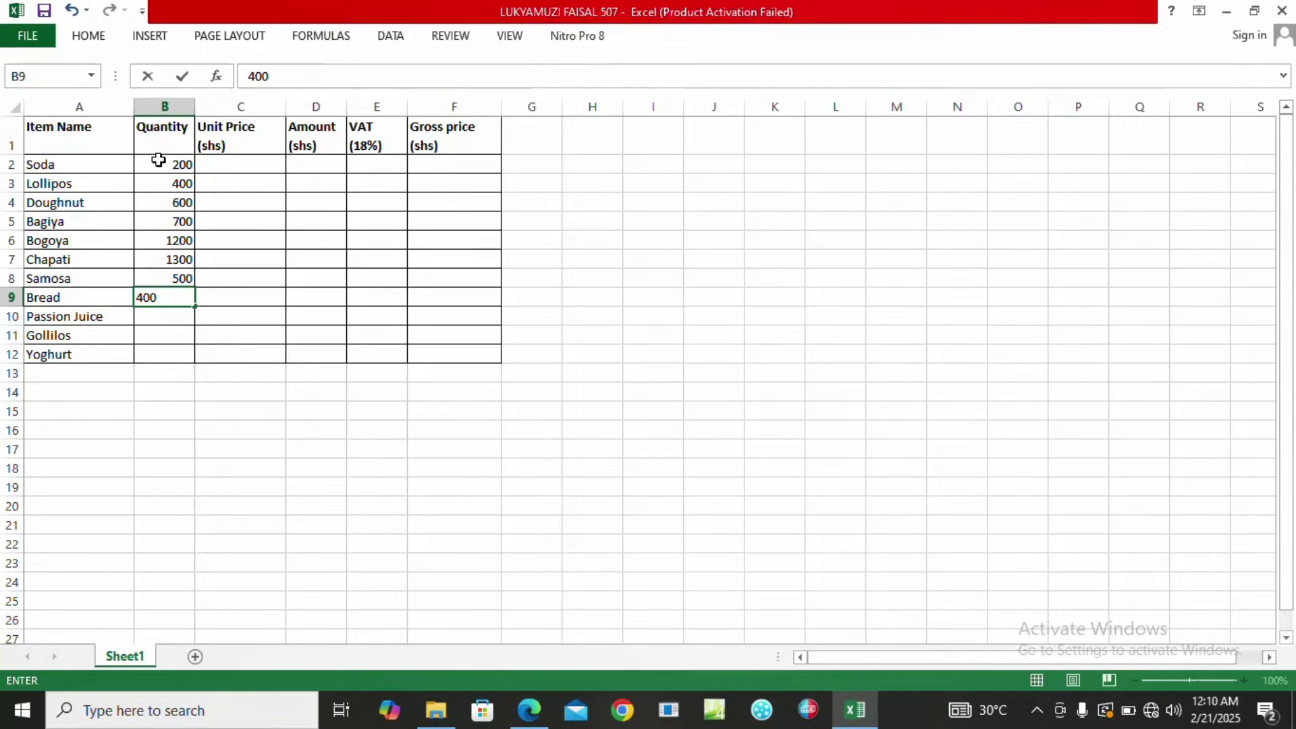
key(Return)
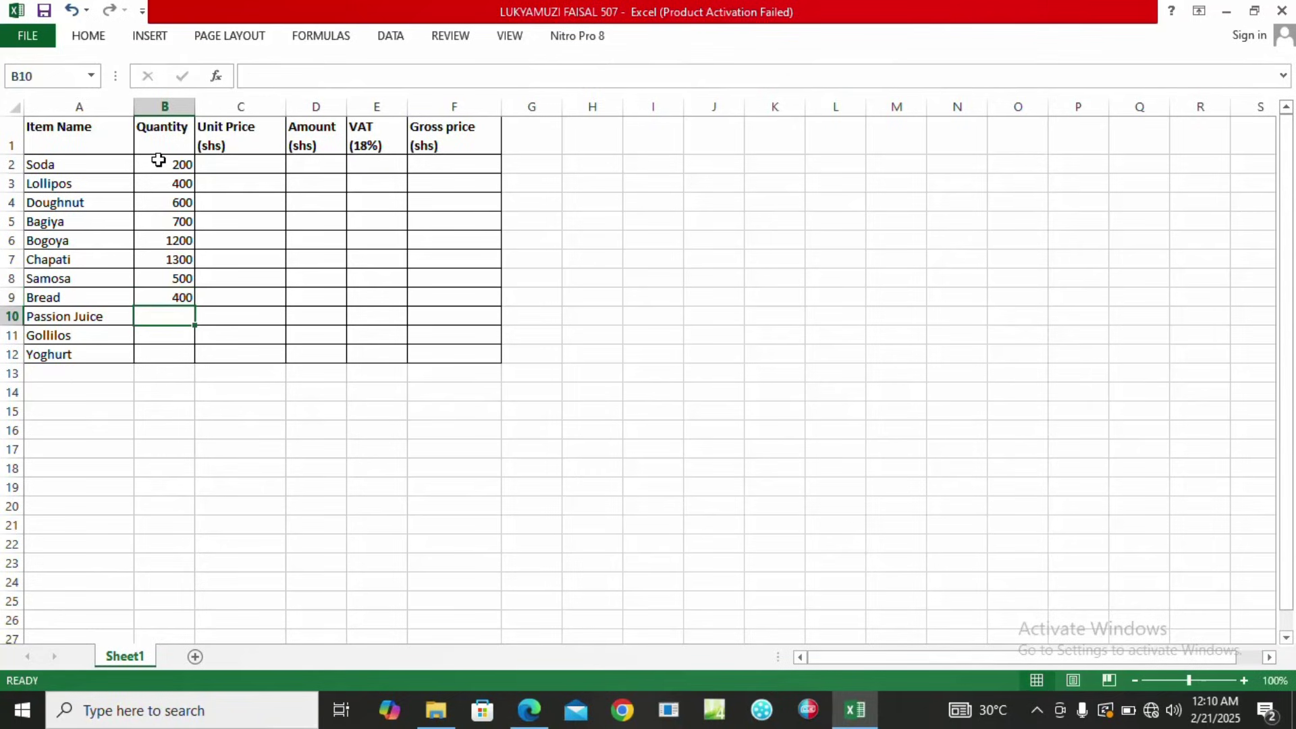
text(500)
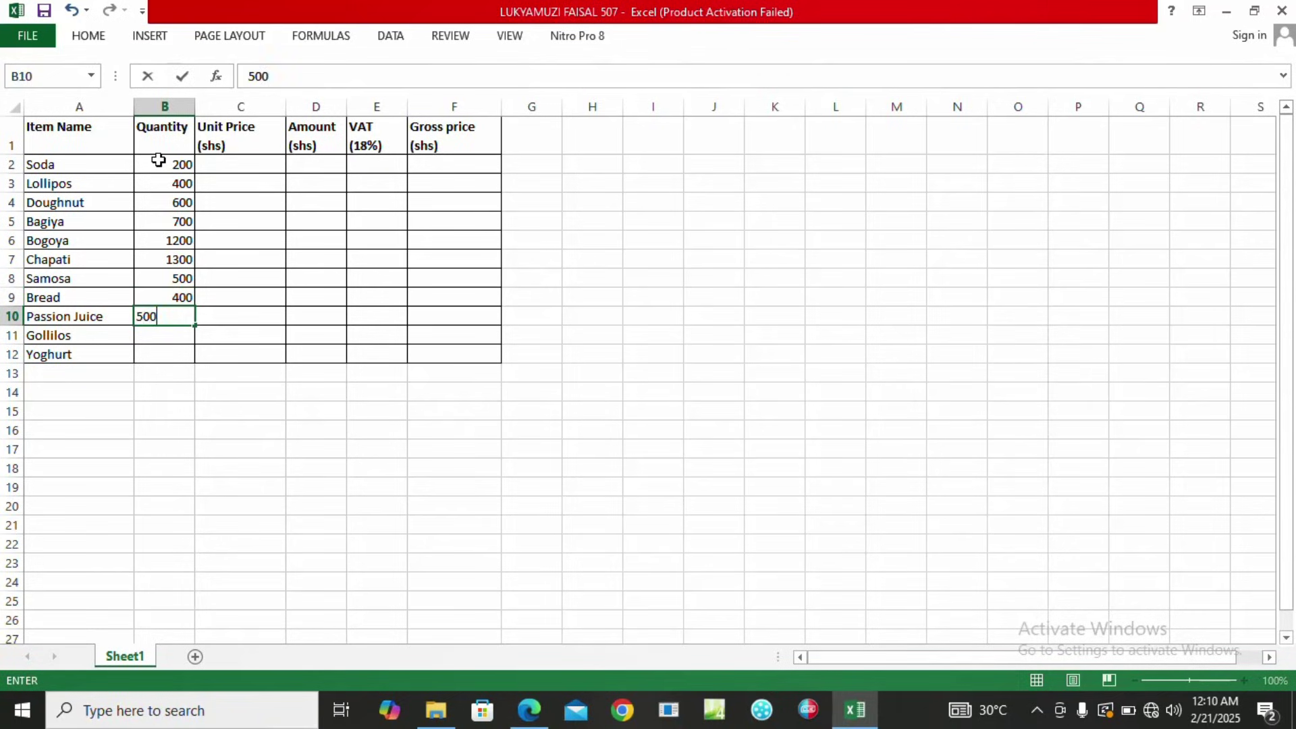
key(Return)
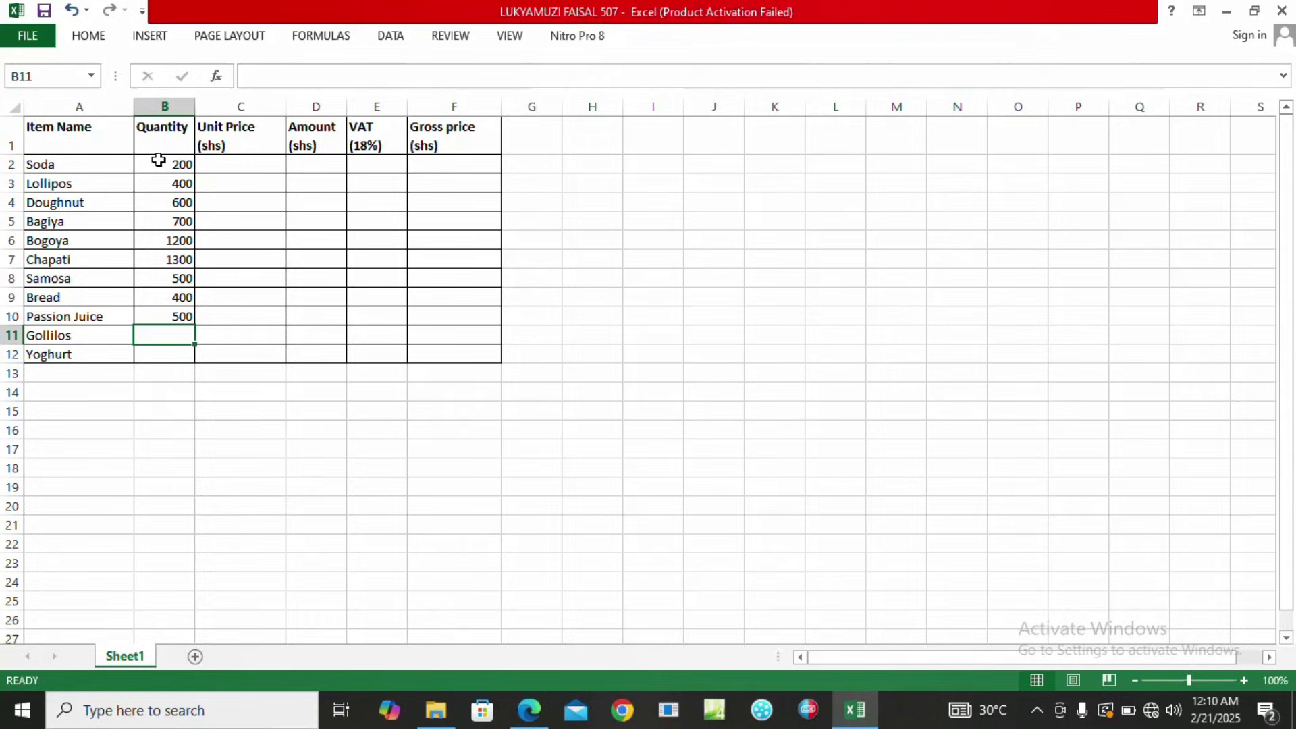
text(200)
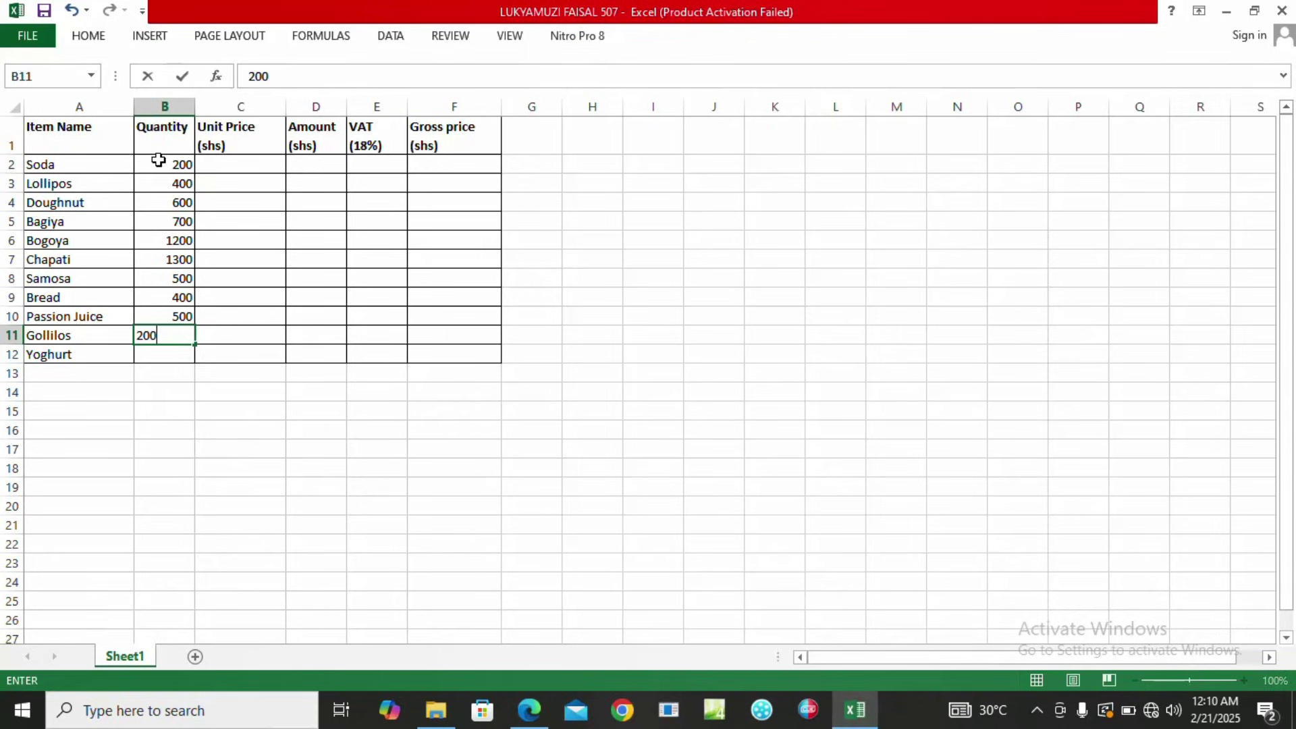
key(Return)
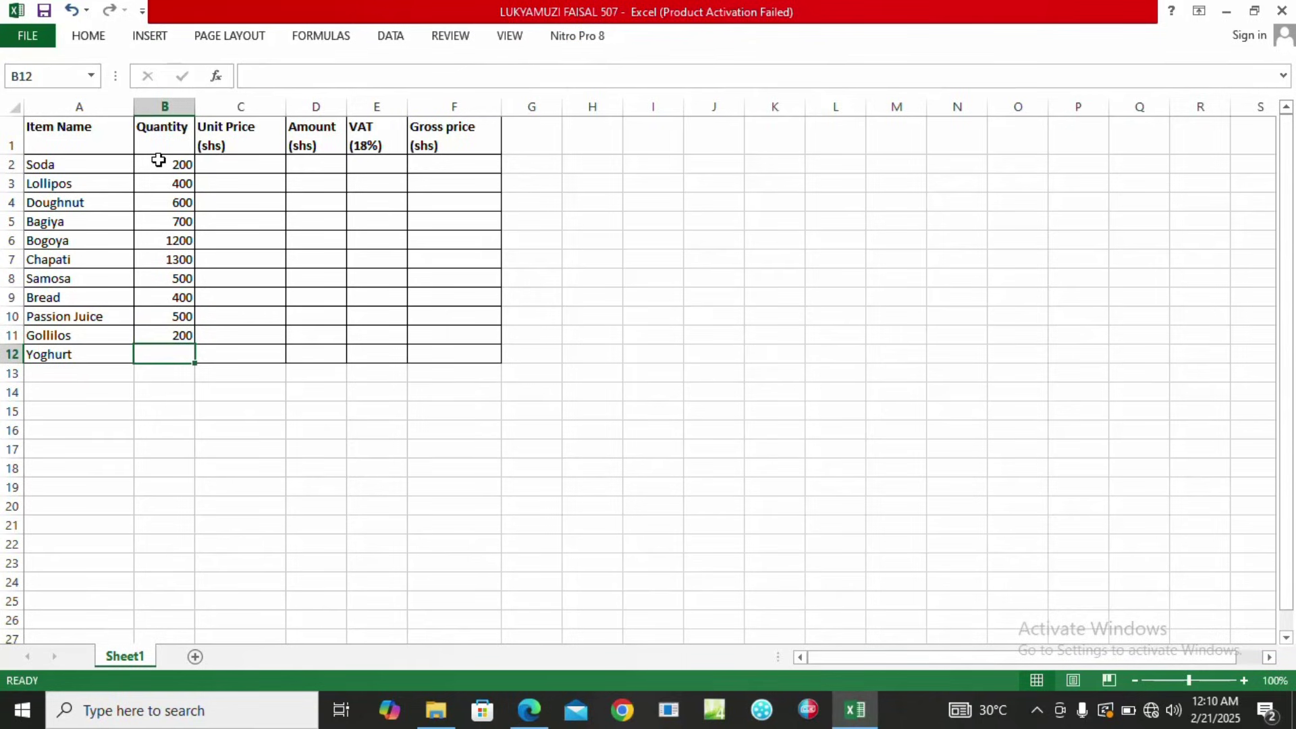
text(100)
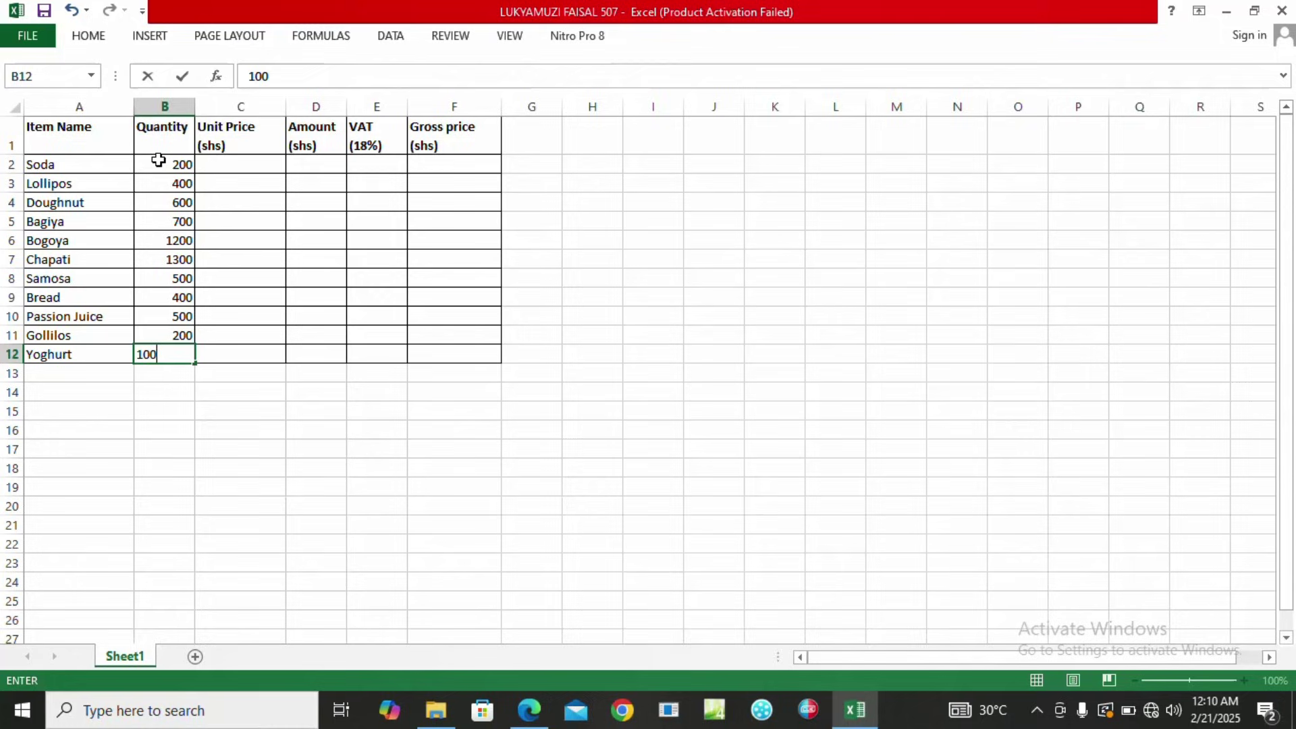
click(237, 160)
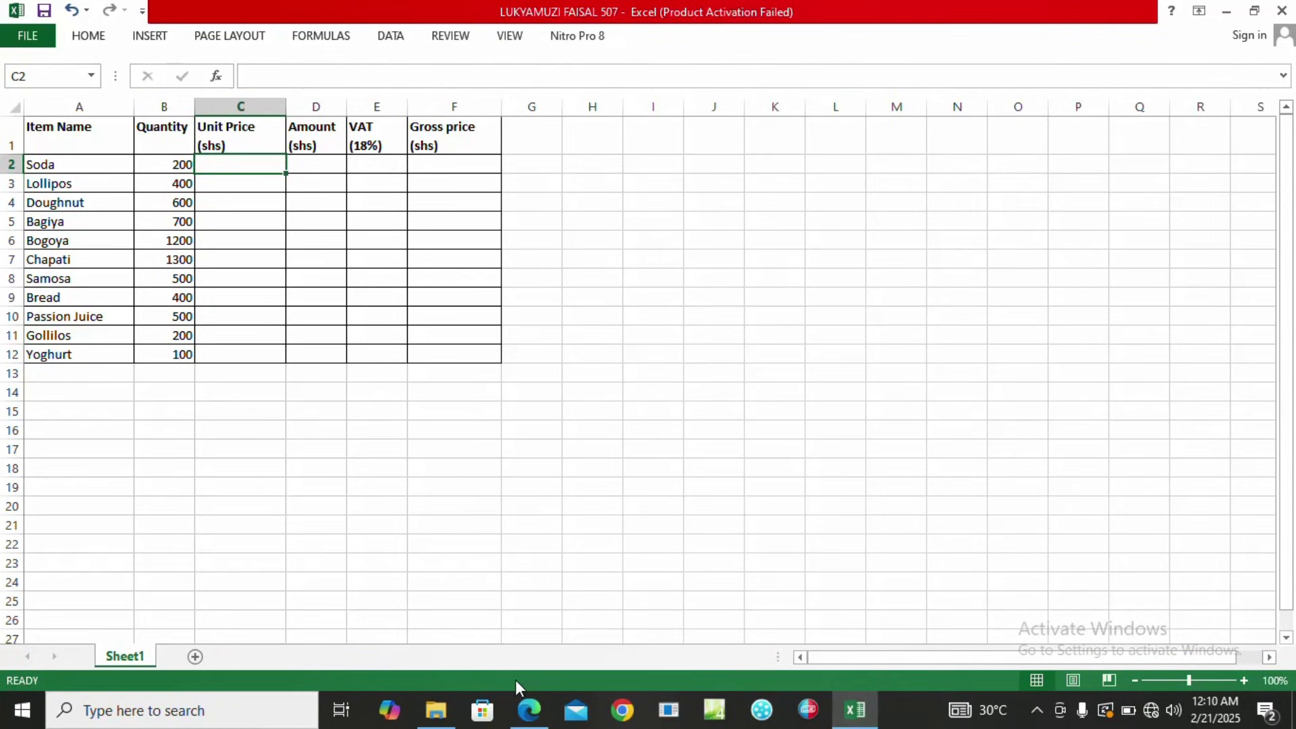
click(529, 709)
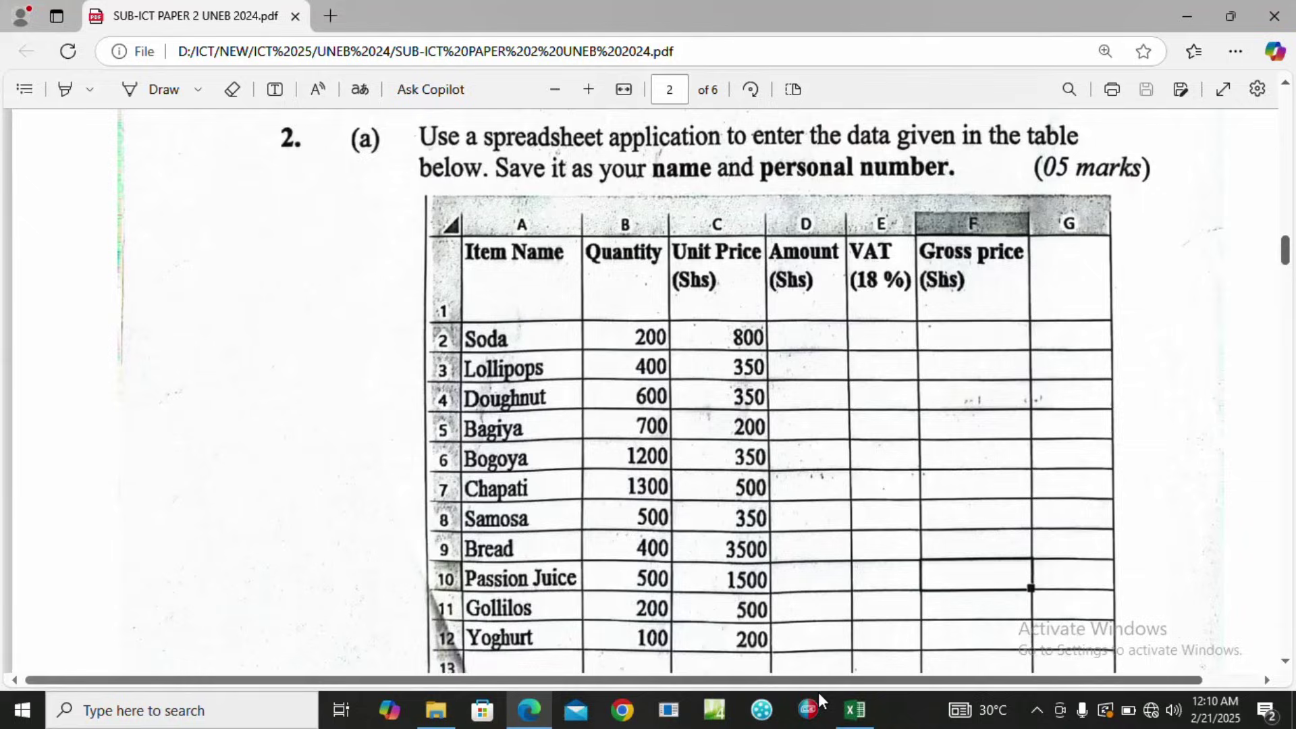
click(852, 713)
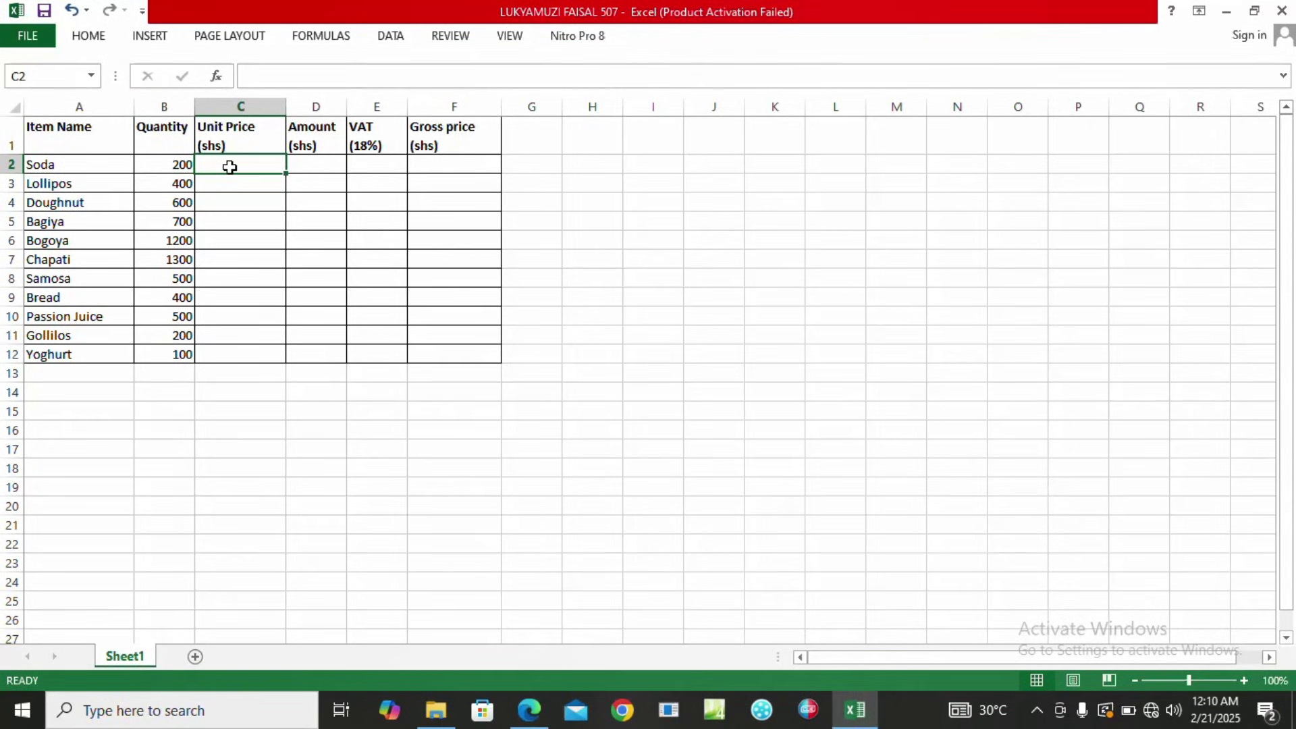
Enter unit prices 800, 350, 350, 200, 350 and 500 for Soda through Chapati.
text(800)
key(Return)
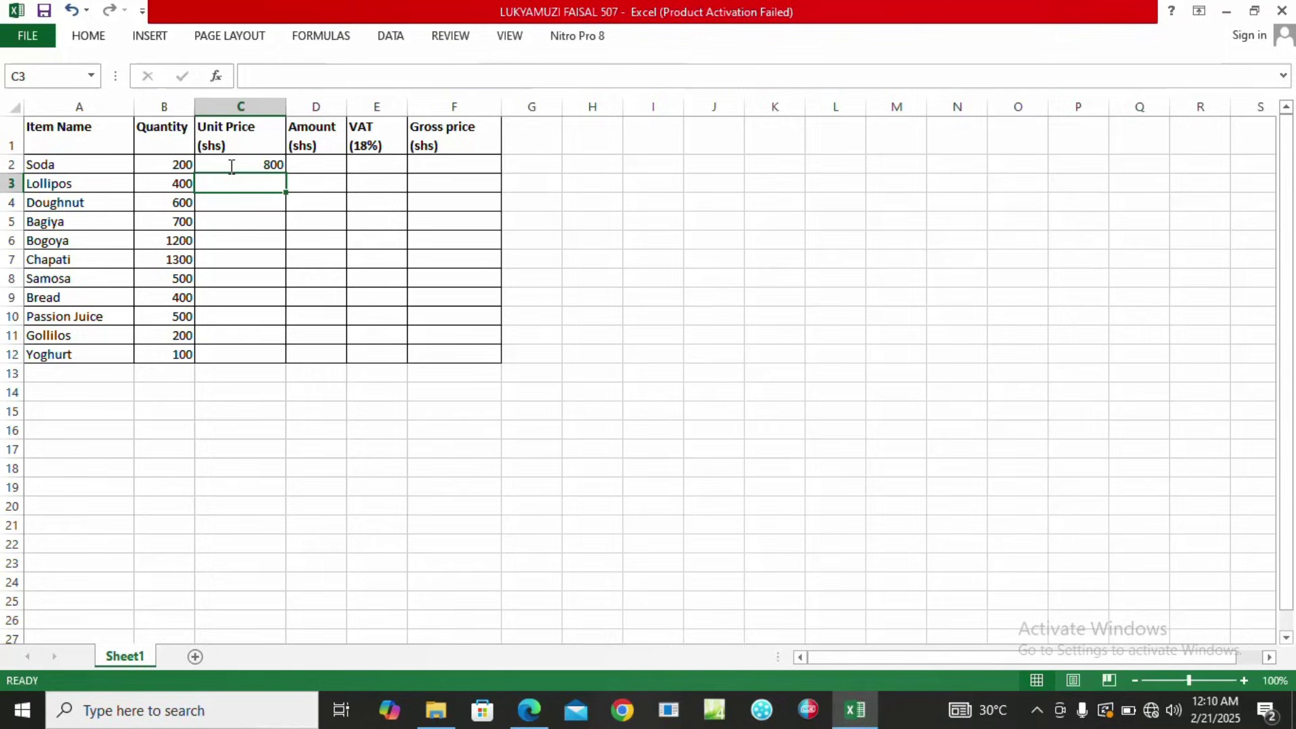
text(350)
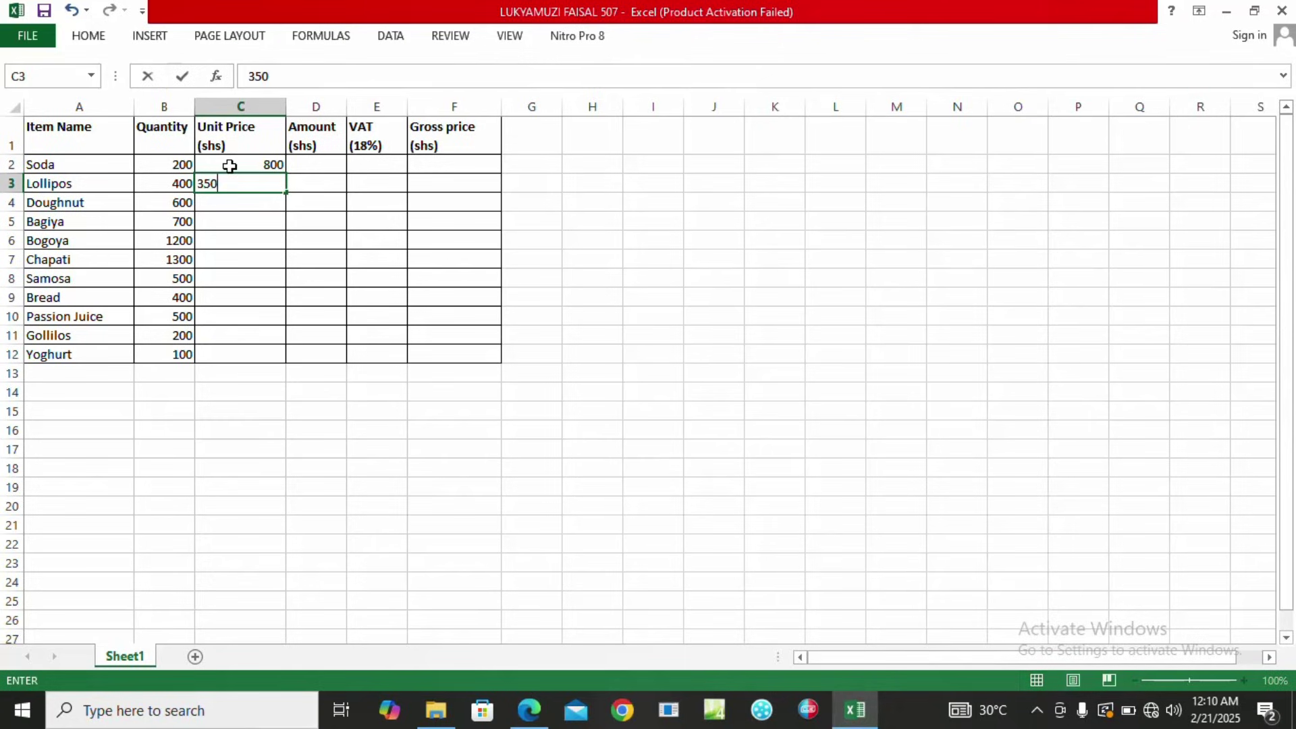
key(Return)
text(35)
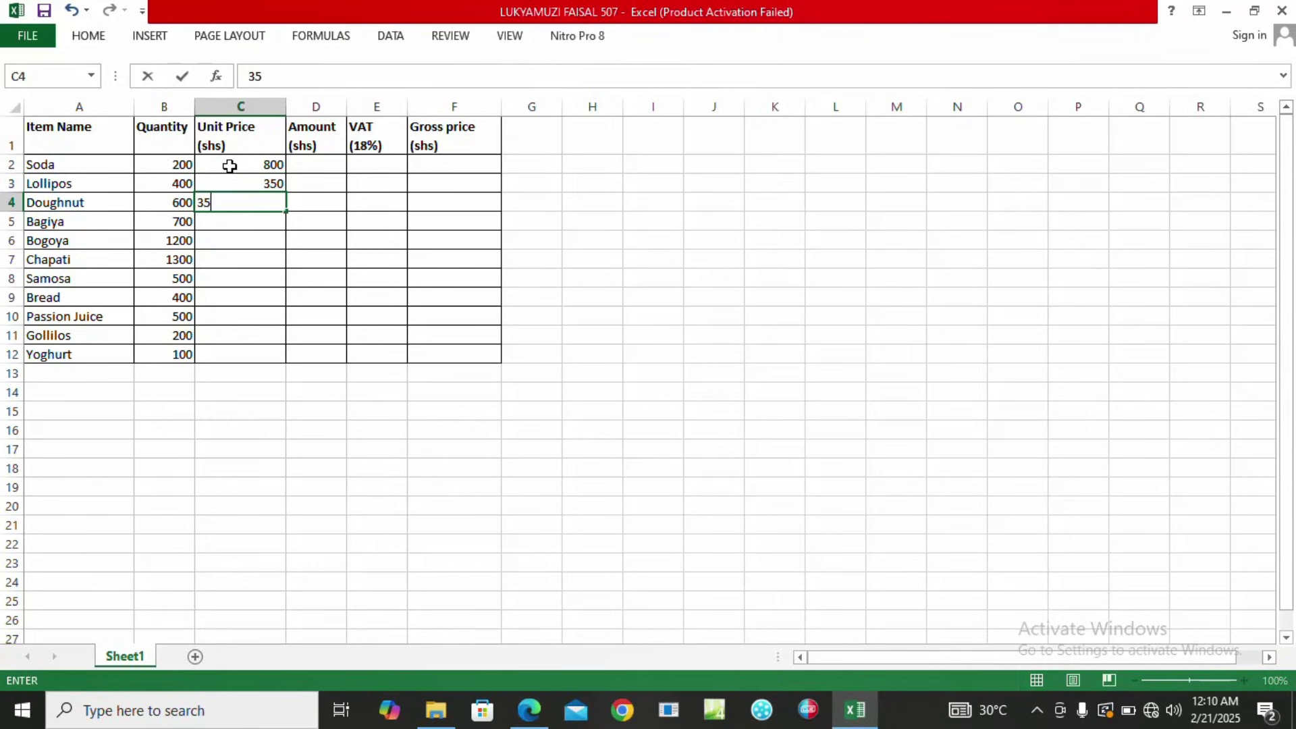
text(0)
key(Return)
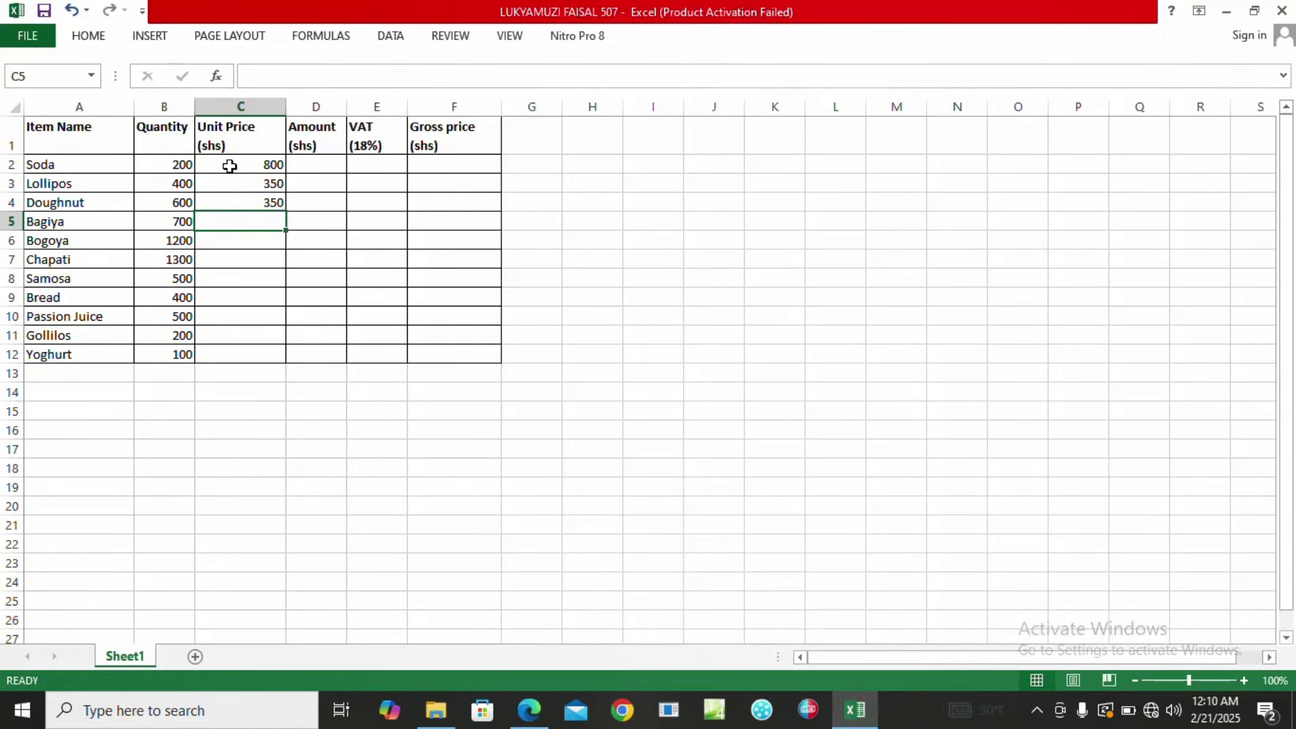
text(200)
key(Return)
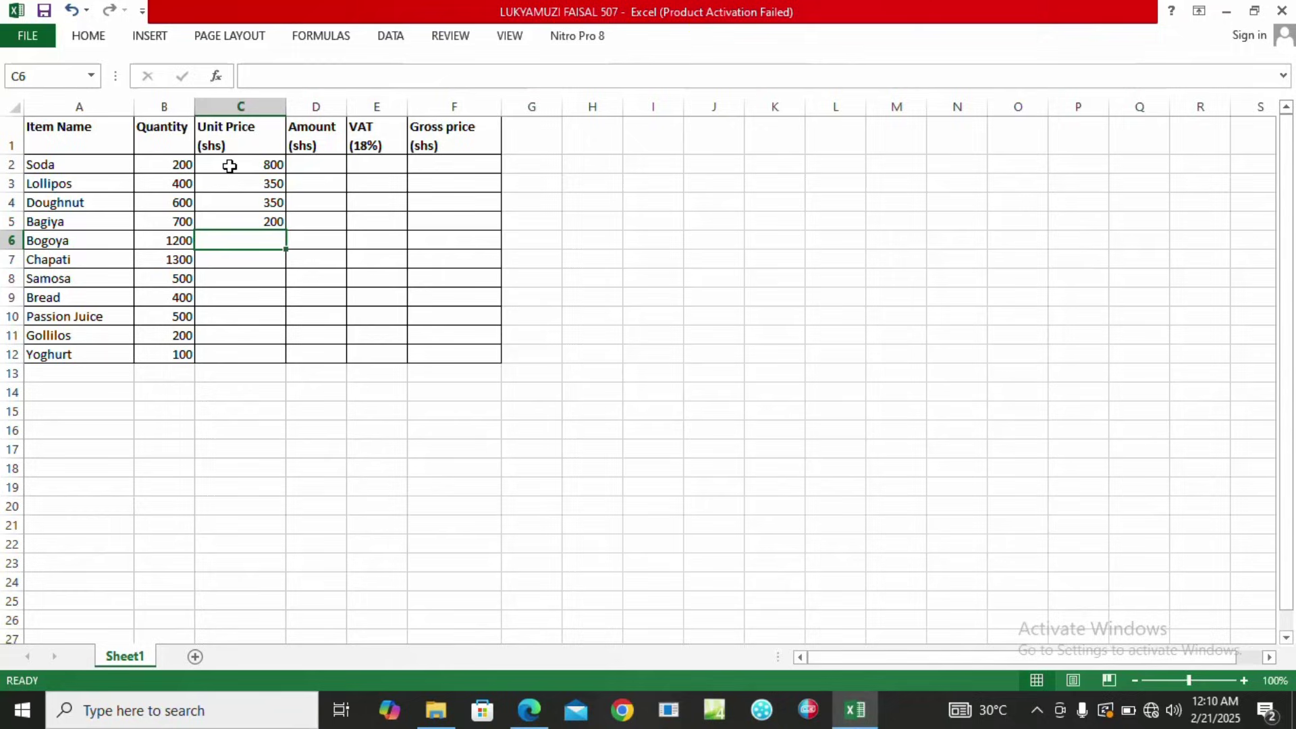
text(350)
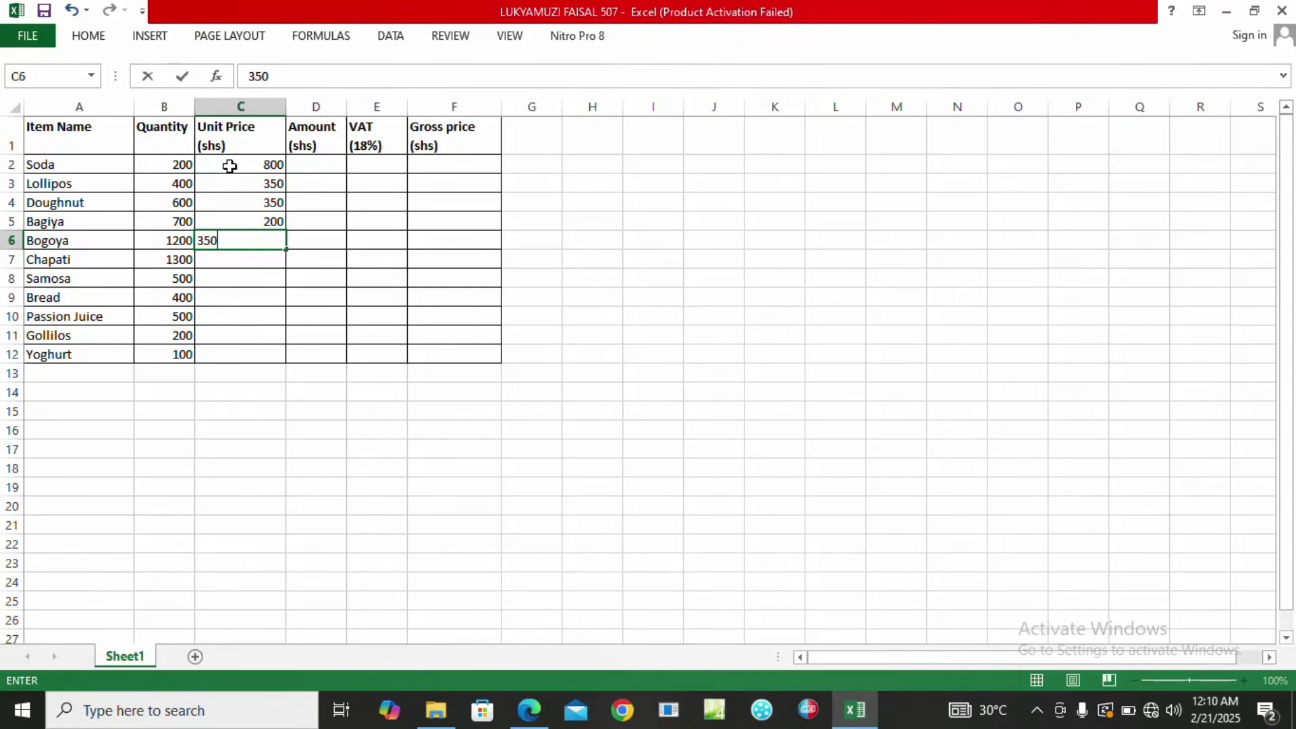
key(Return)
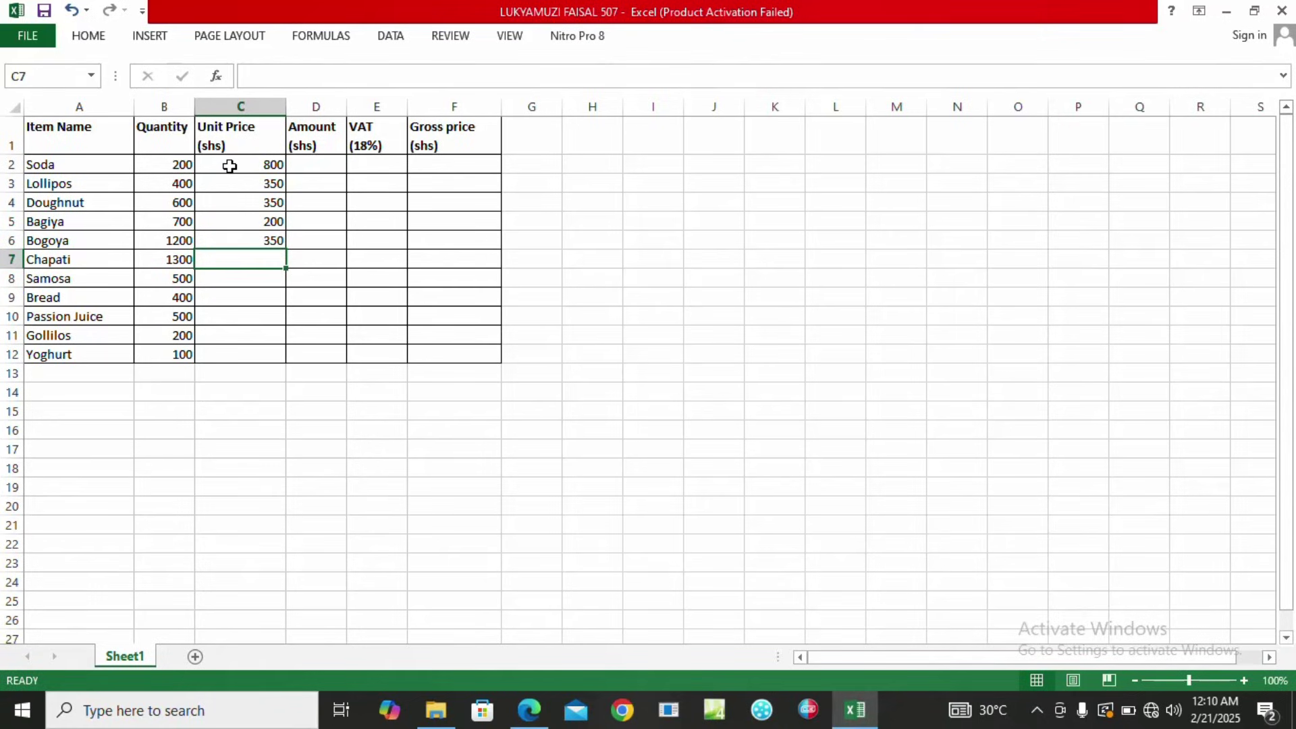
text(500)
key(Return)
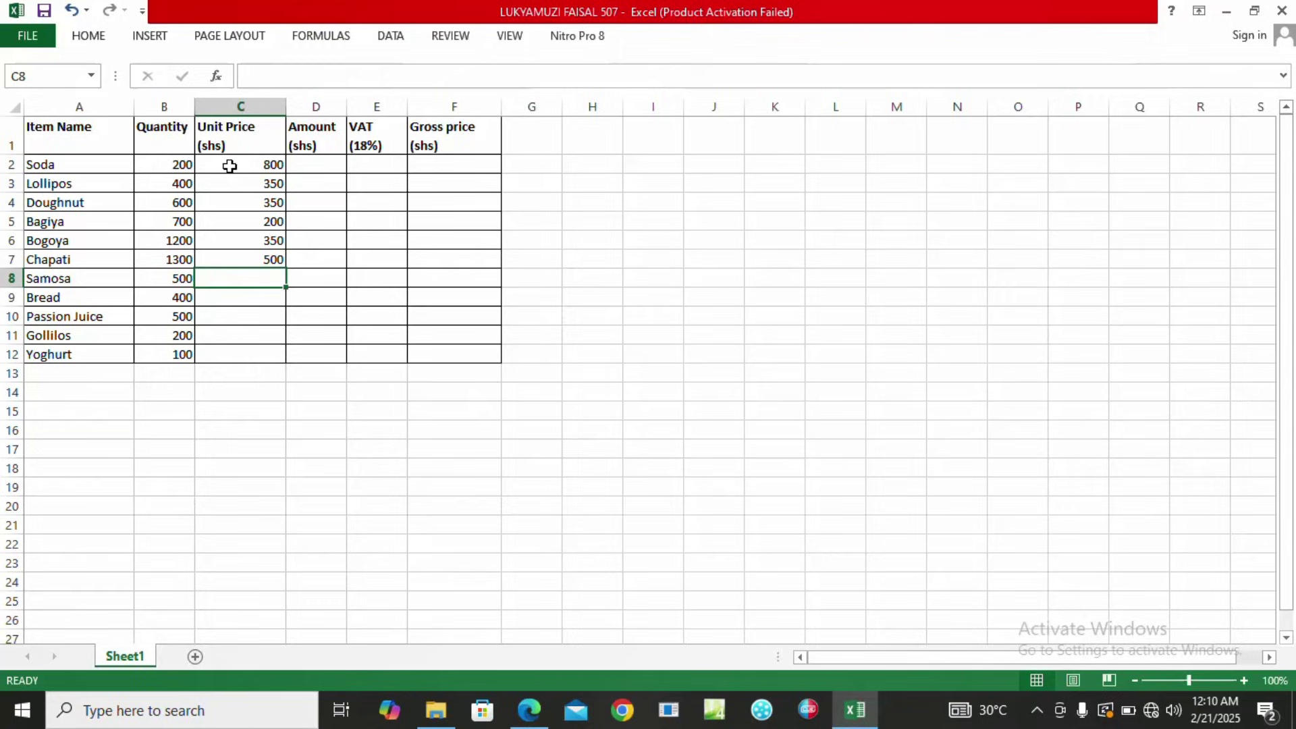
Enter unit prices 350, 3500, 1500, 500 and 200 for Samosa through Yoghurt.
text(3)
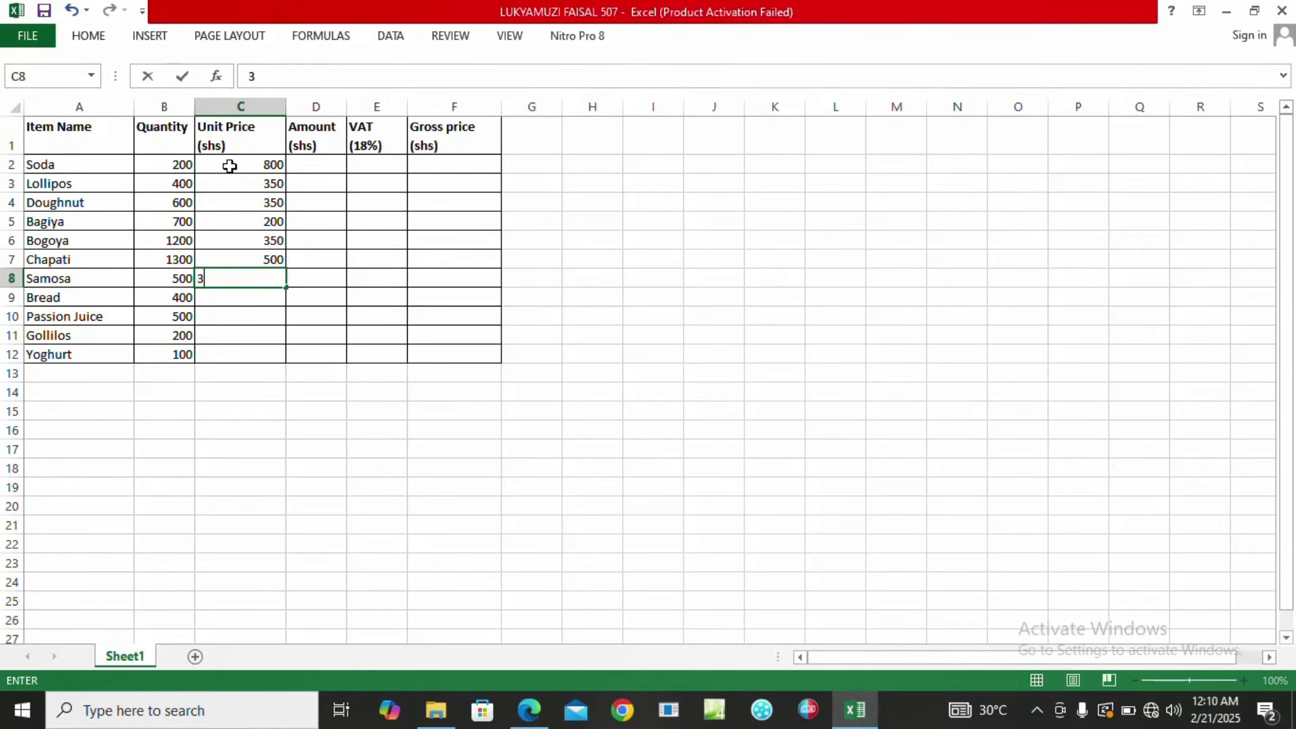
text(50)
key(Return)
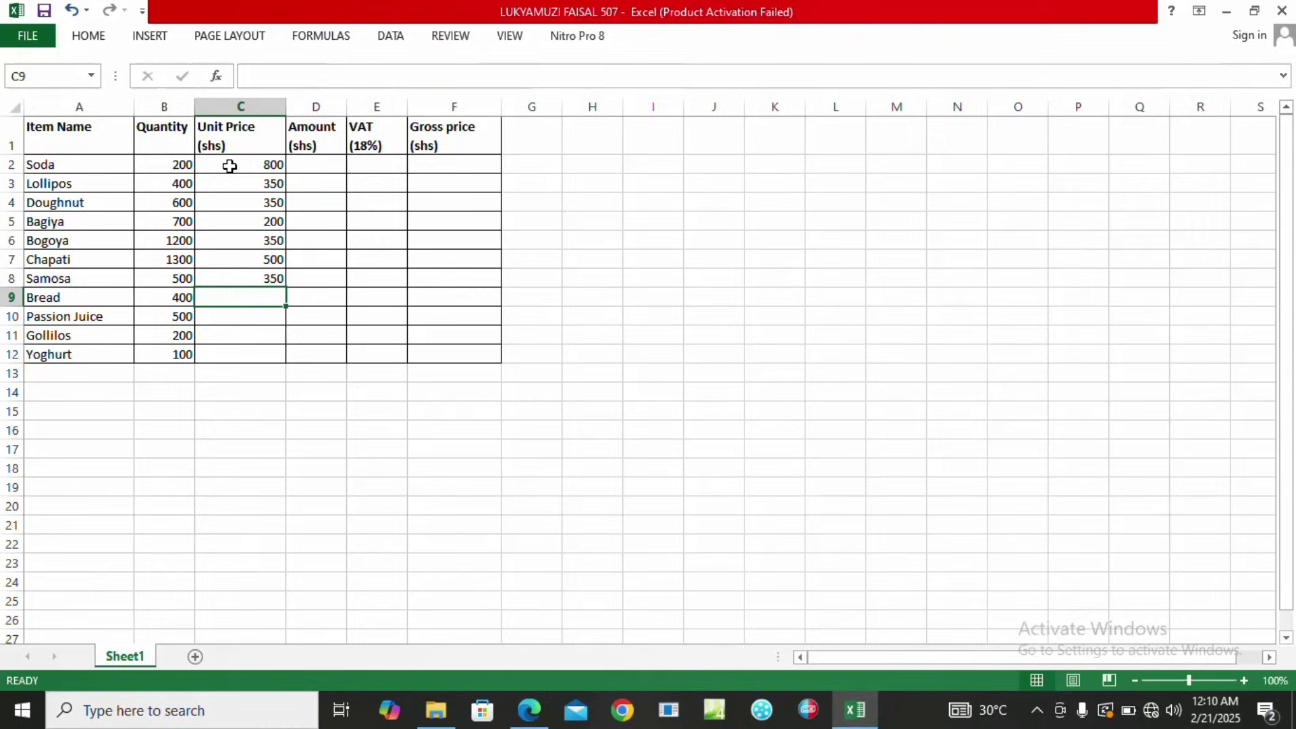
text(3500)
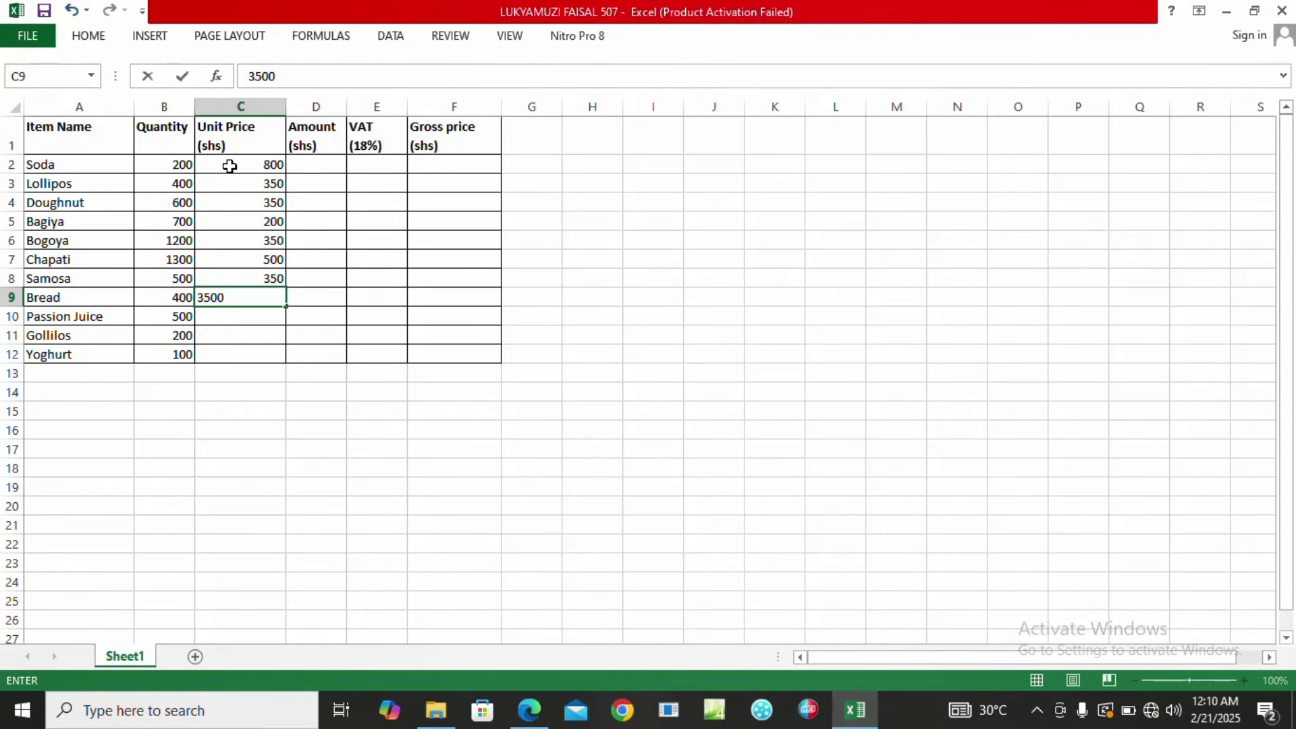
key(Return)
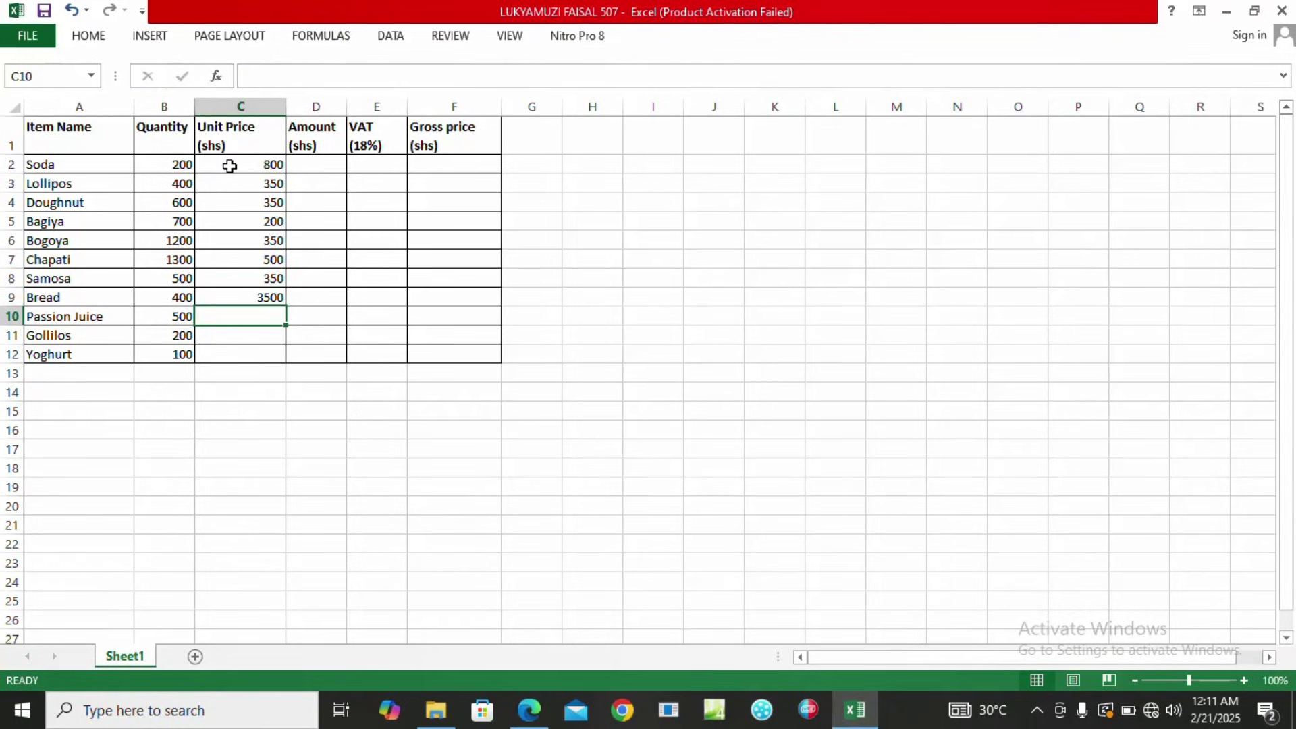
text(1500)
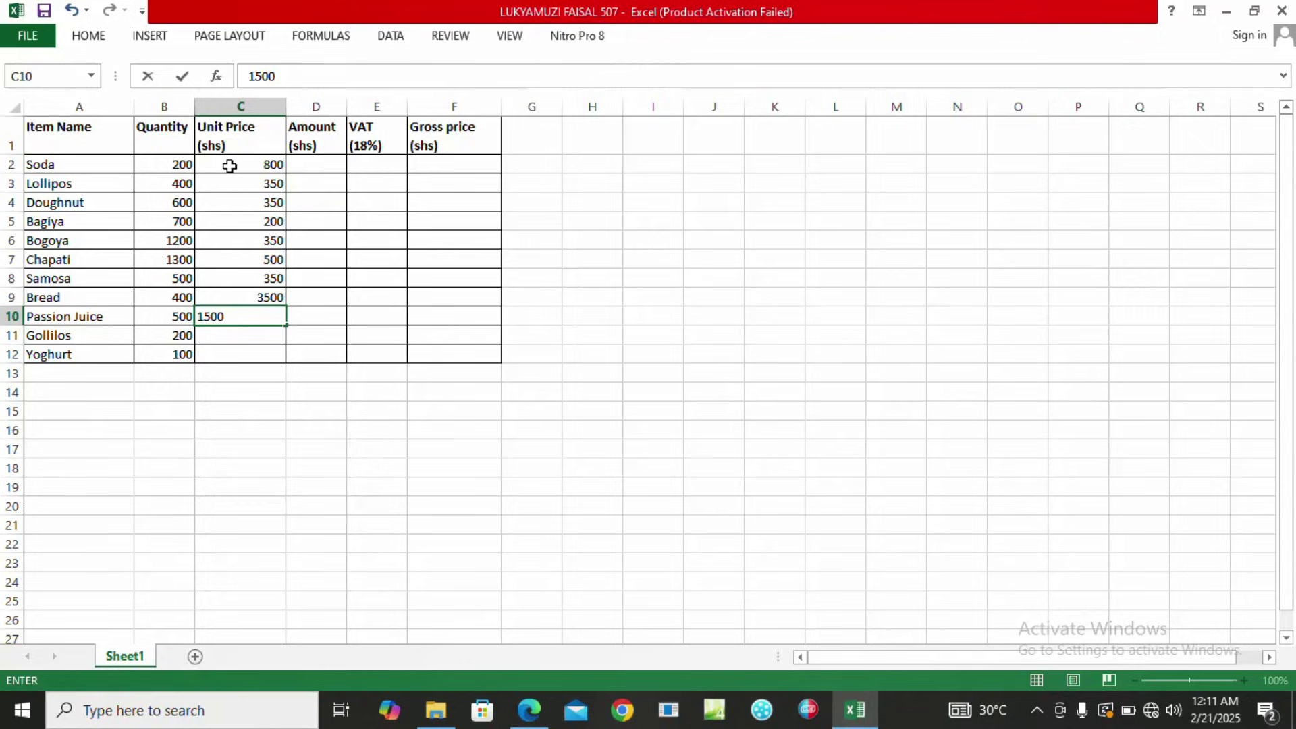
key(Return)
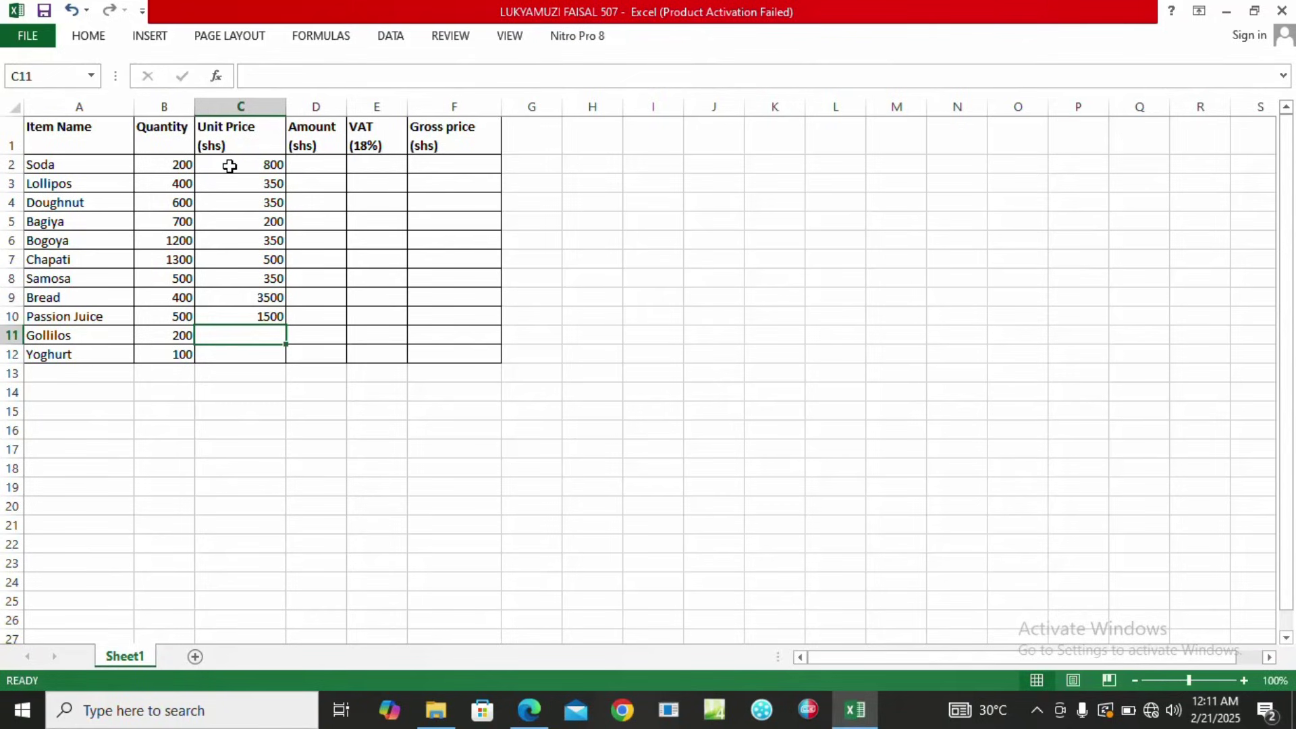
text(500)
key(Return)
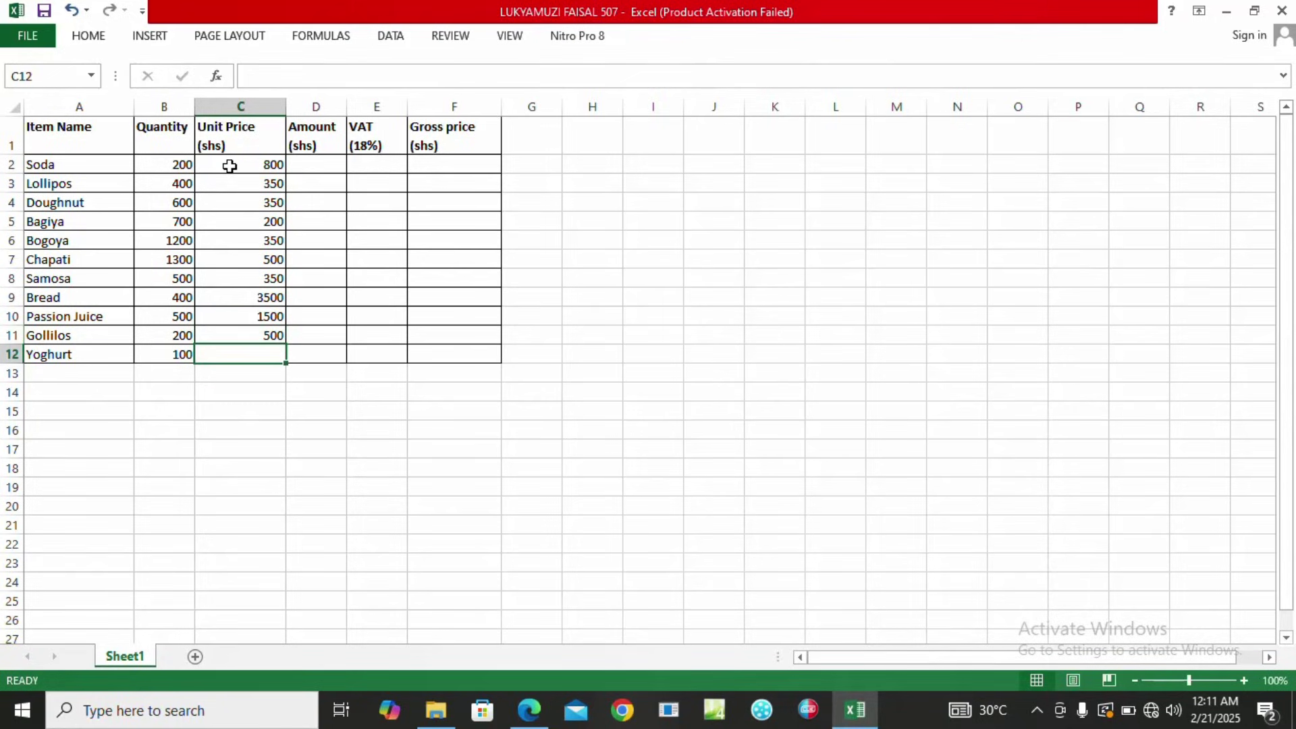
text(200)
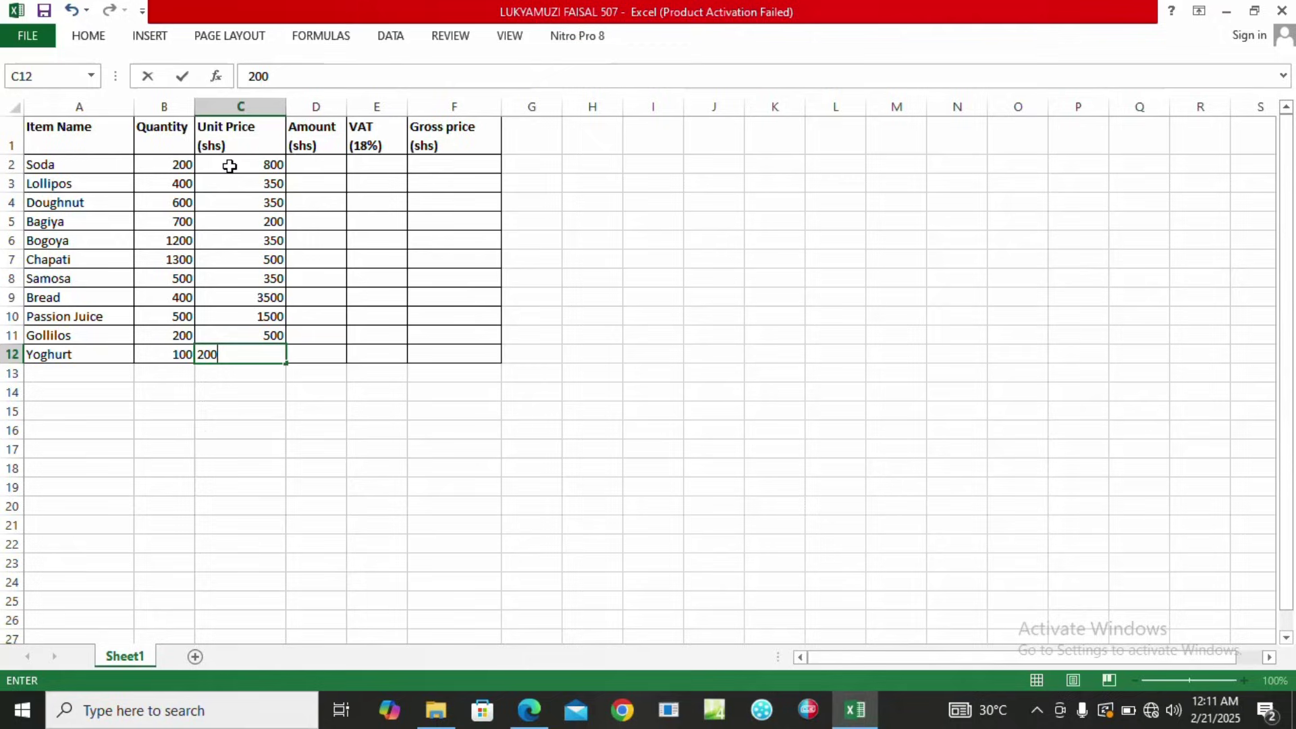
key(Tab)
Select the first Amount cell D2 and bring up the exam question PDF.
key(Up)
key(Up)
key(Up)
key(Up)
key(Up)
key(Up)
key(Up)
key(Up)
key(Up)
key(Up)
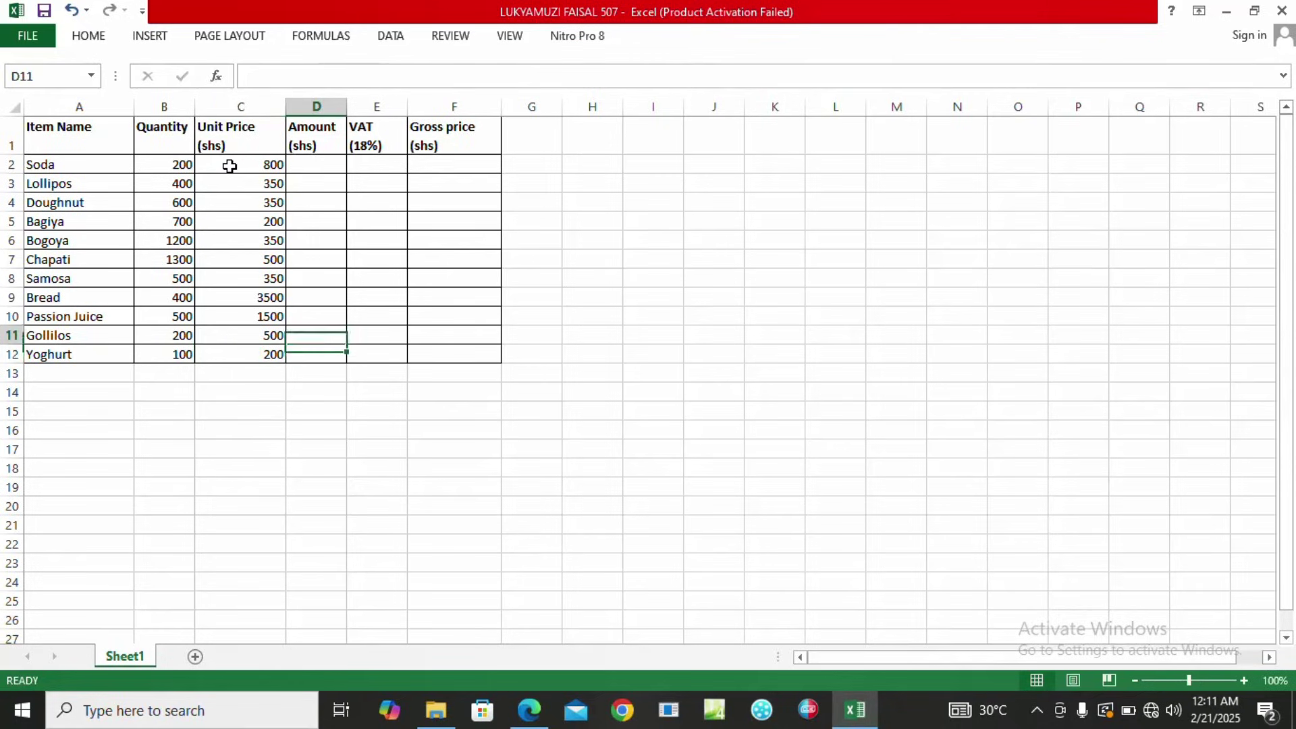
key(Up)
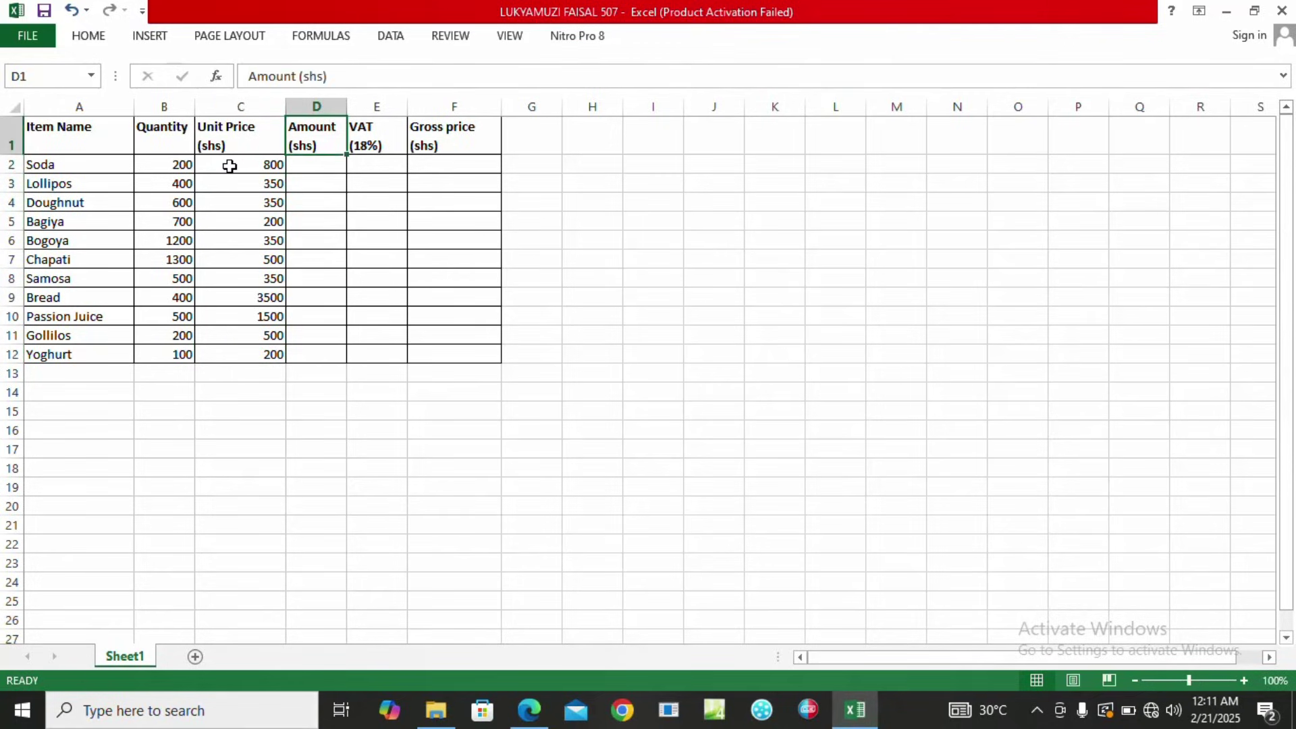
key(Down)
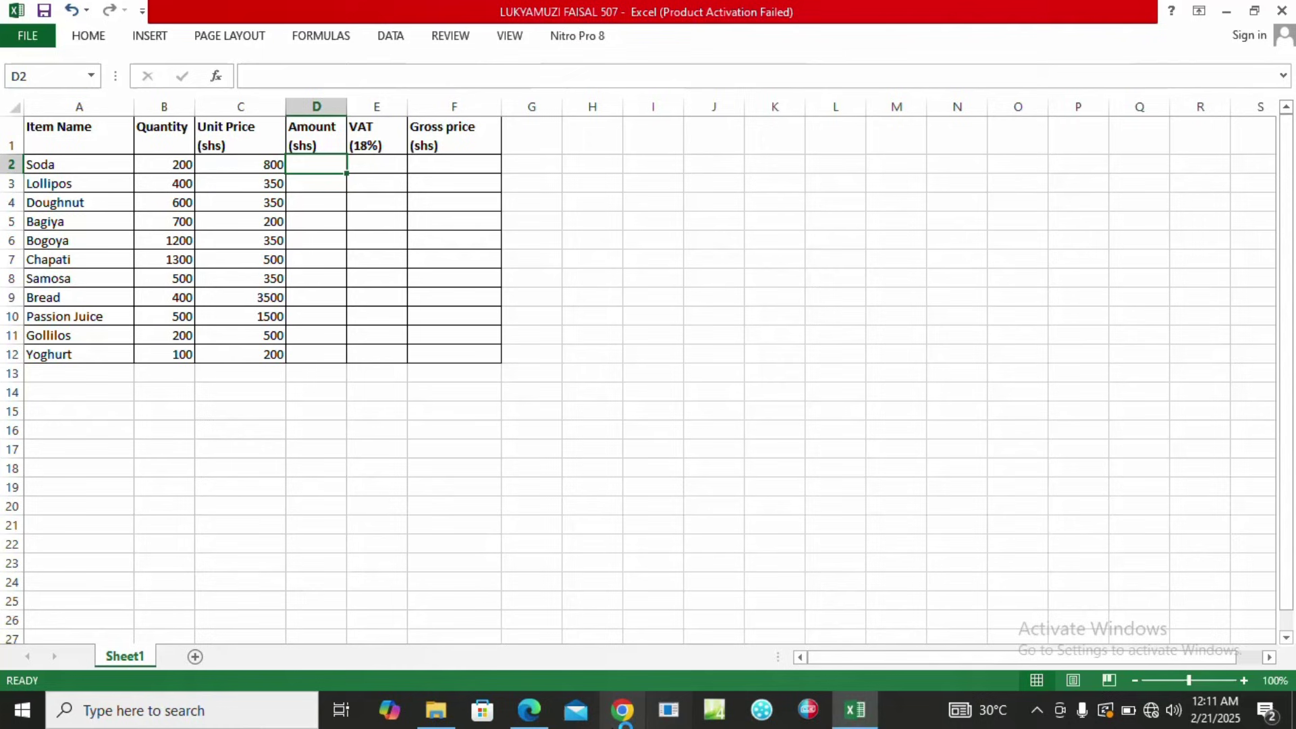
click(534, 722)
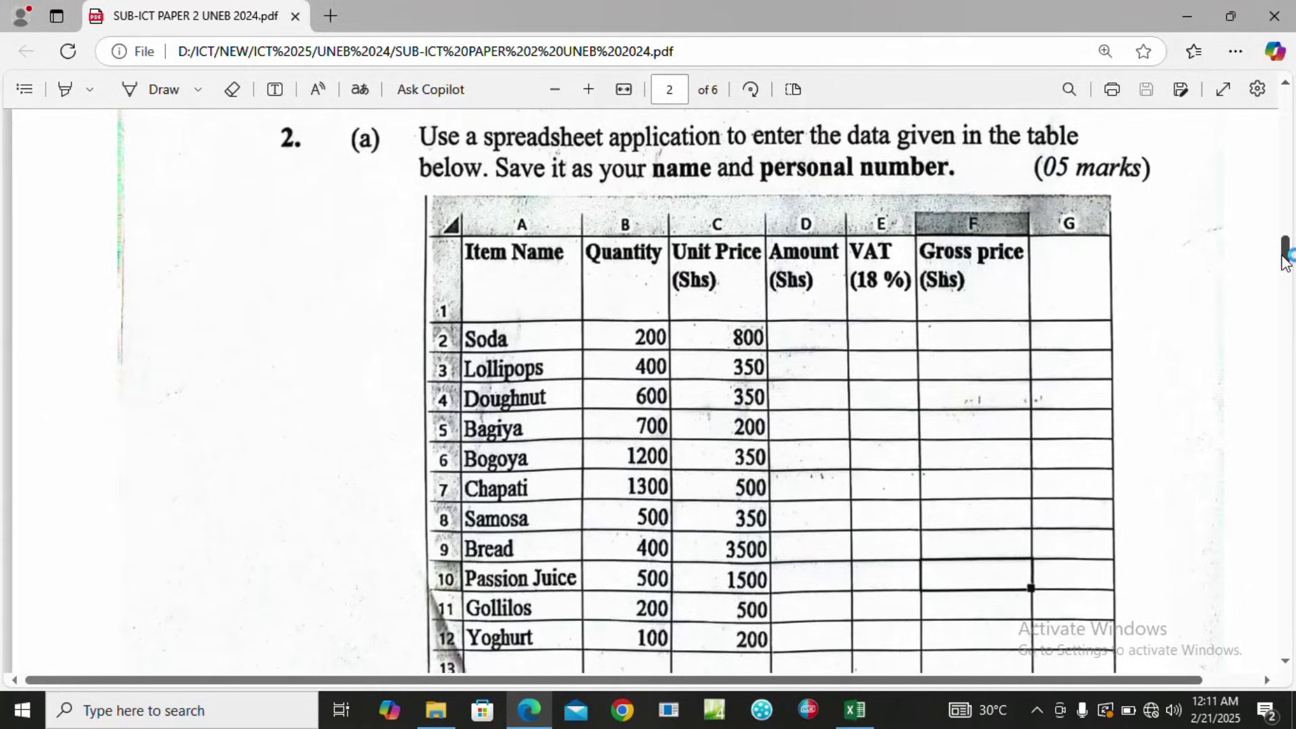
Scroll the exam PDF to page 3 parts (b) to (f), then return to Excel.
drag(1286, 255, 1289, 307)
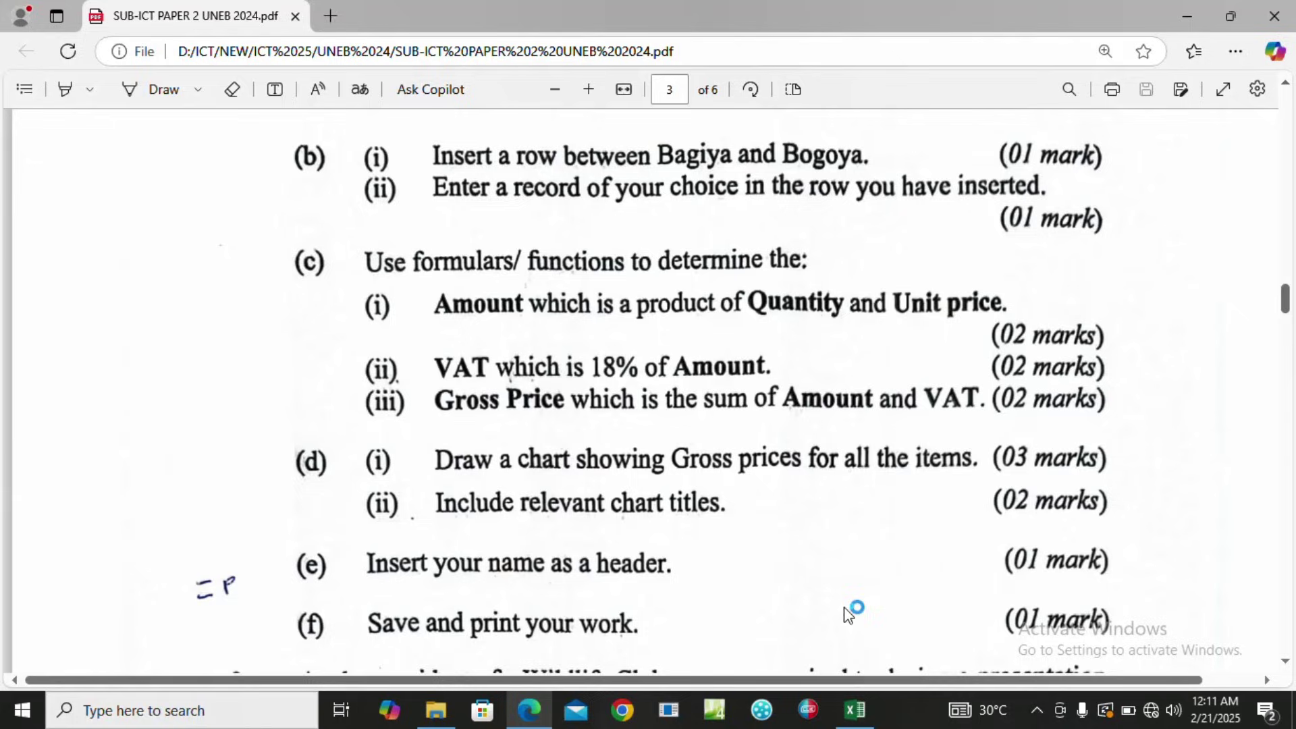
click(858, 710)
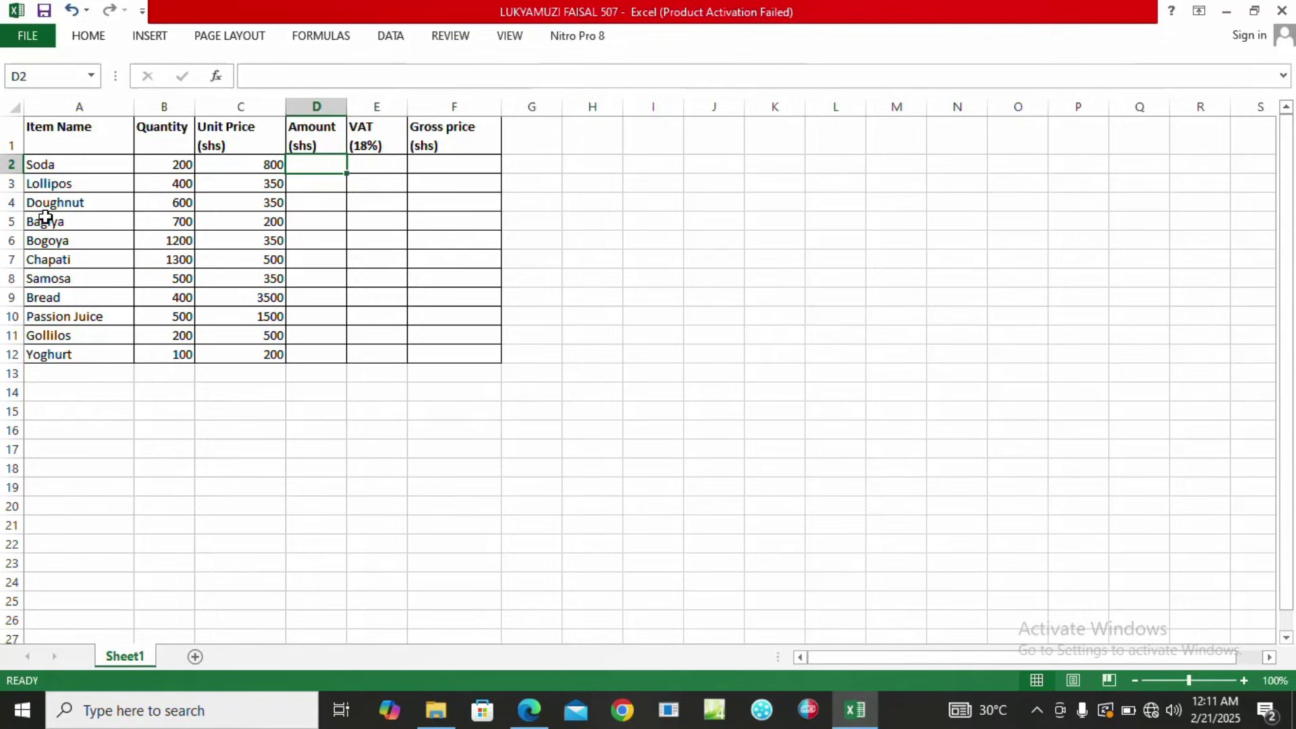
Insert an entire blank row at A6, between Bagiya and Bogoya.
click(45, 240)
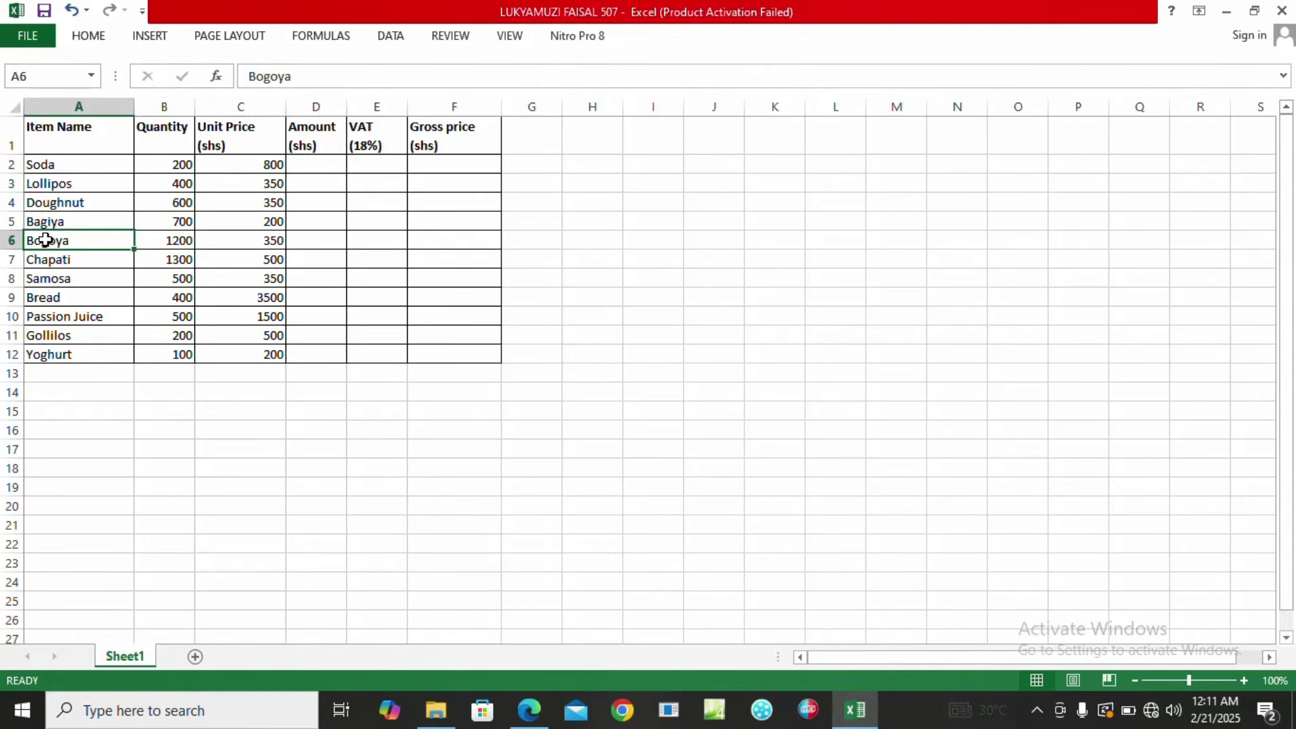
right_click(45, 241)
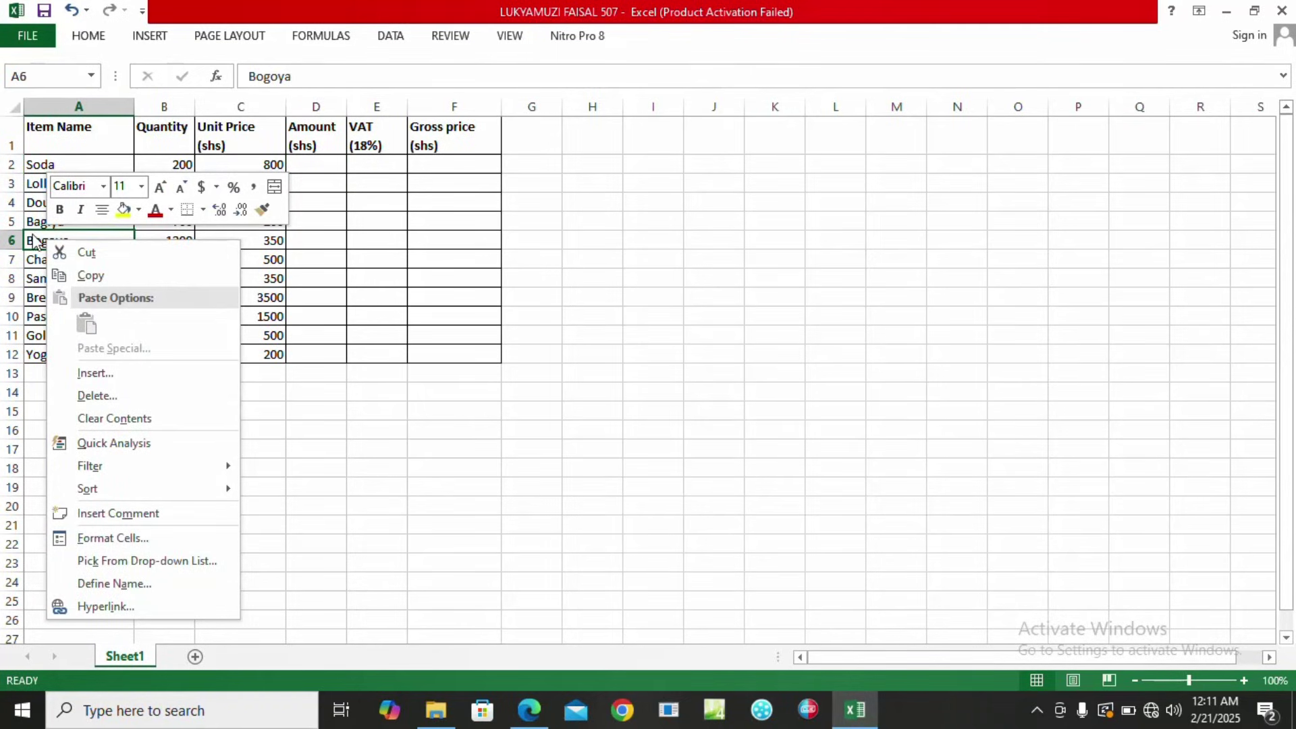
click(96, 375)
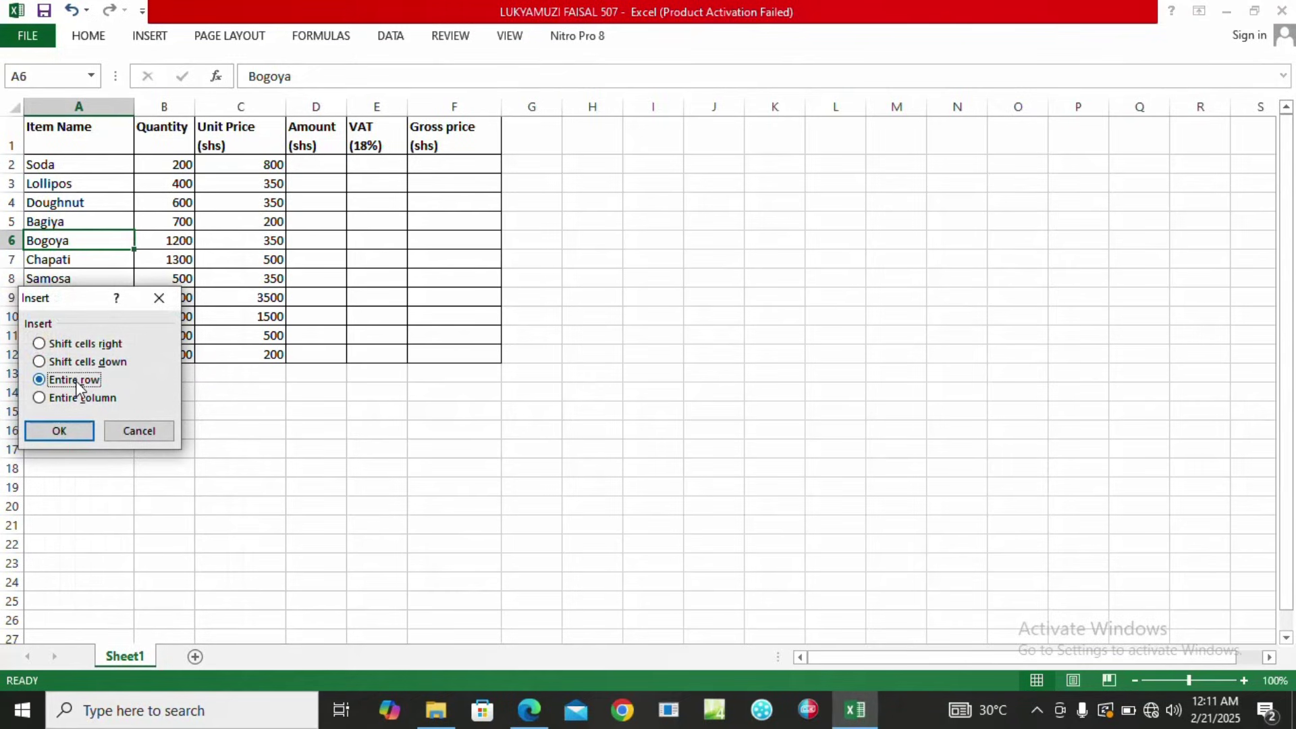
click(62, 430)
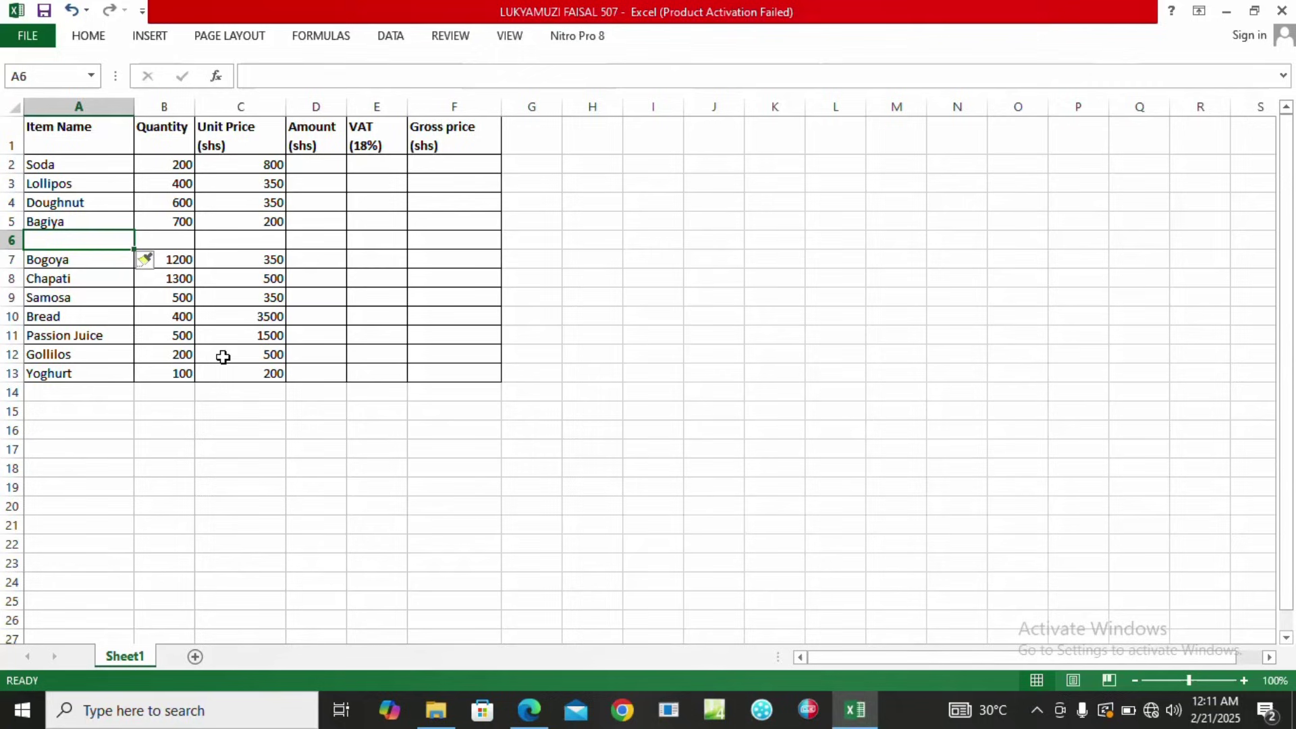
click(533, 720)
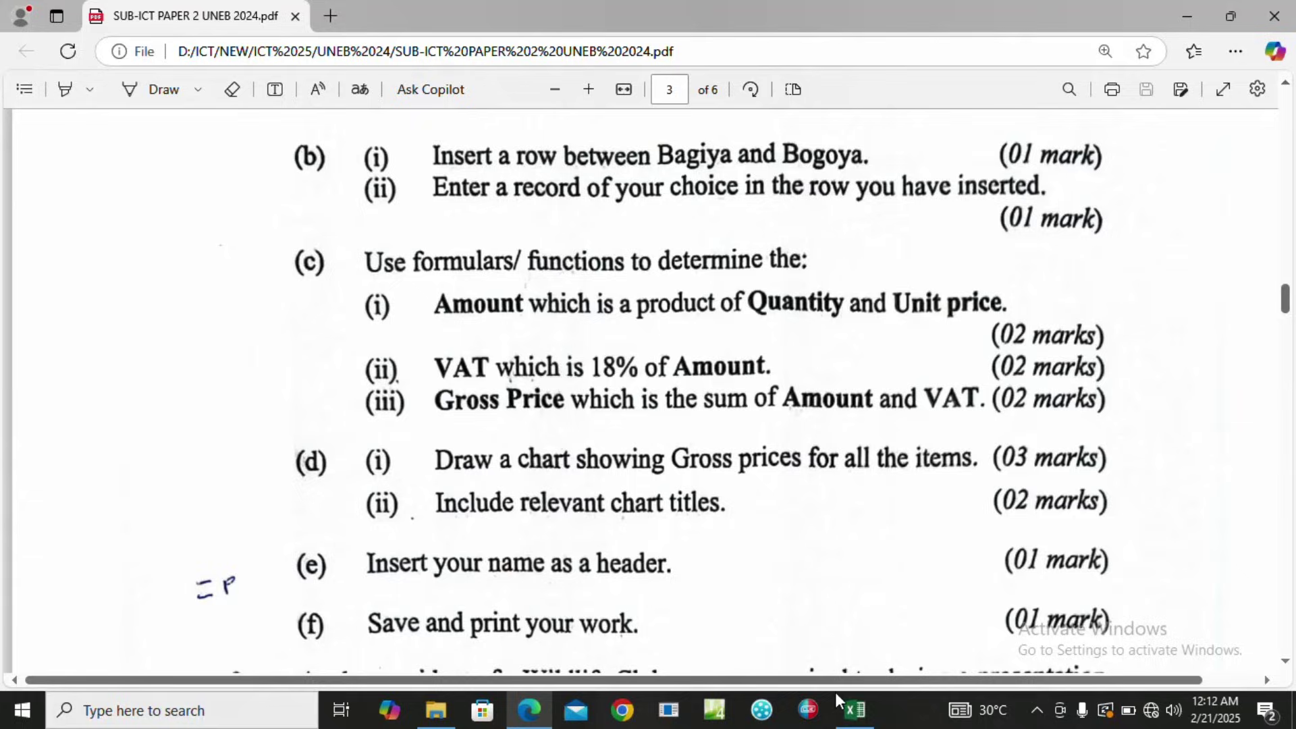
click(856, 710)
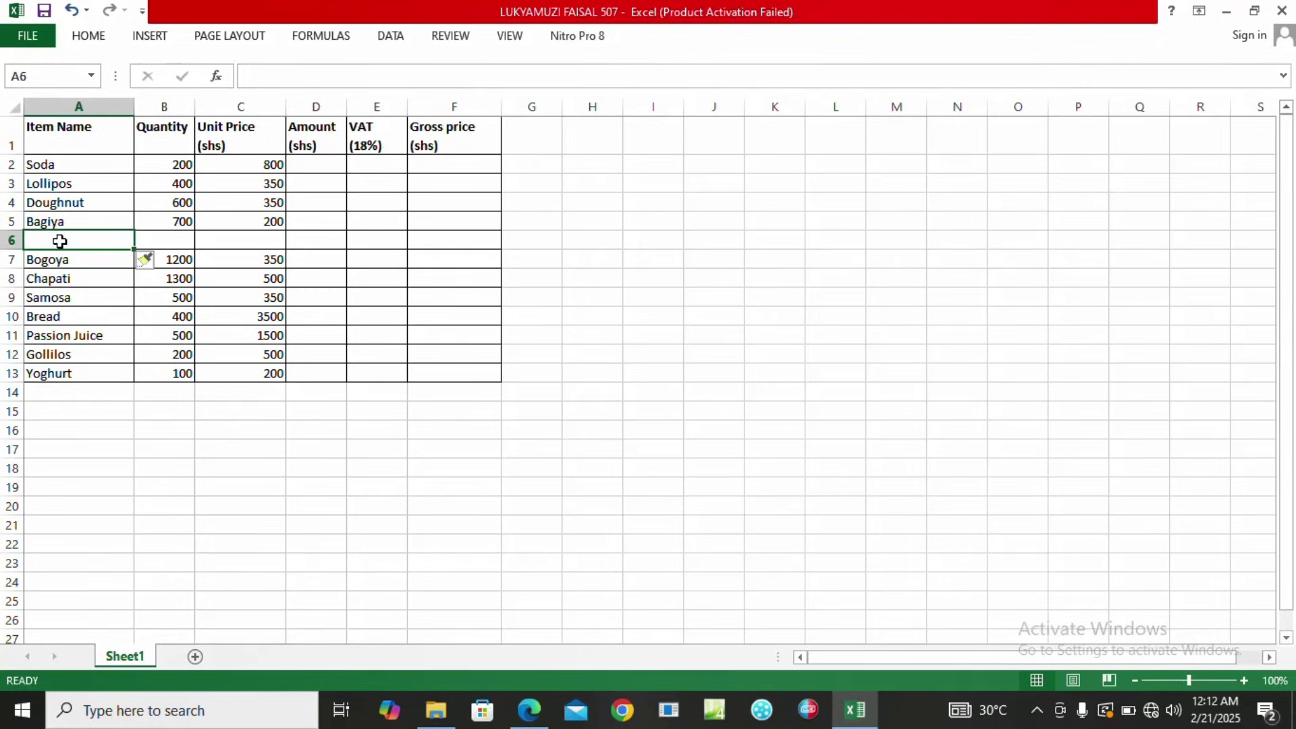
Fill the new row with Chips, quantity 100 and unit price 500, then view the exam PDF.
text(Chips)
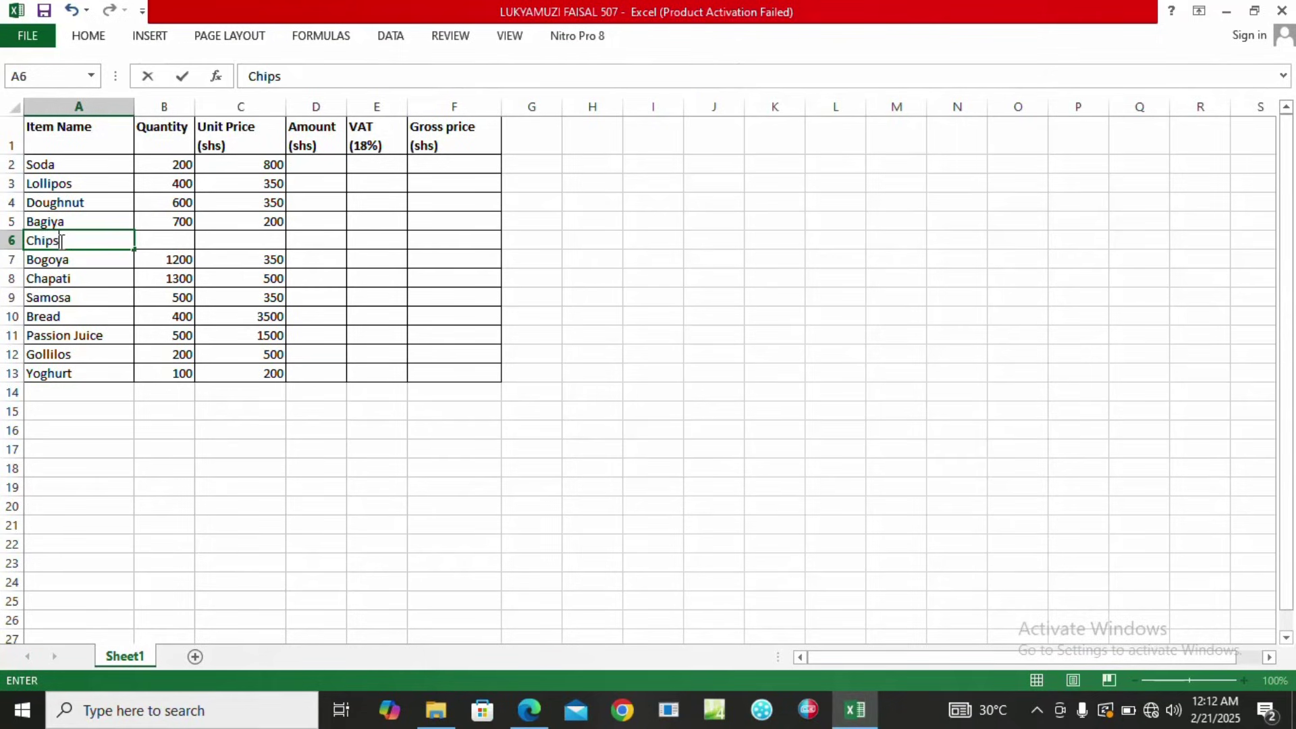
key(Tab)
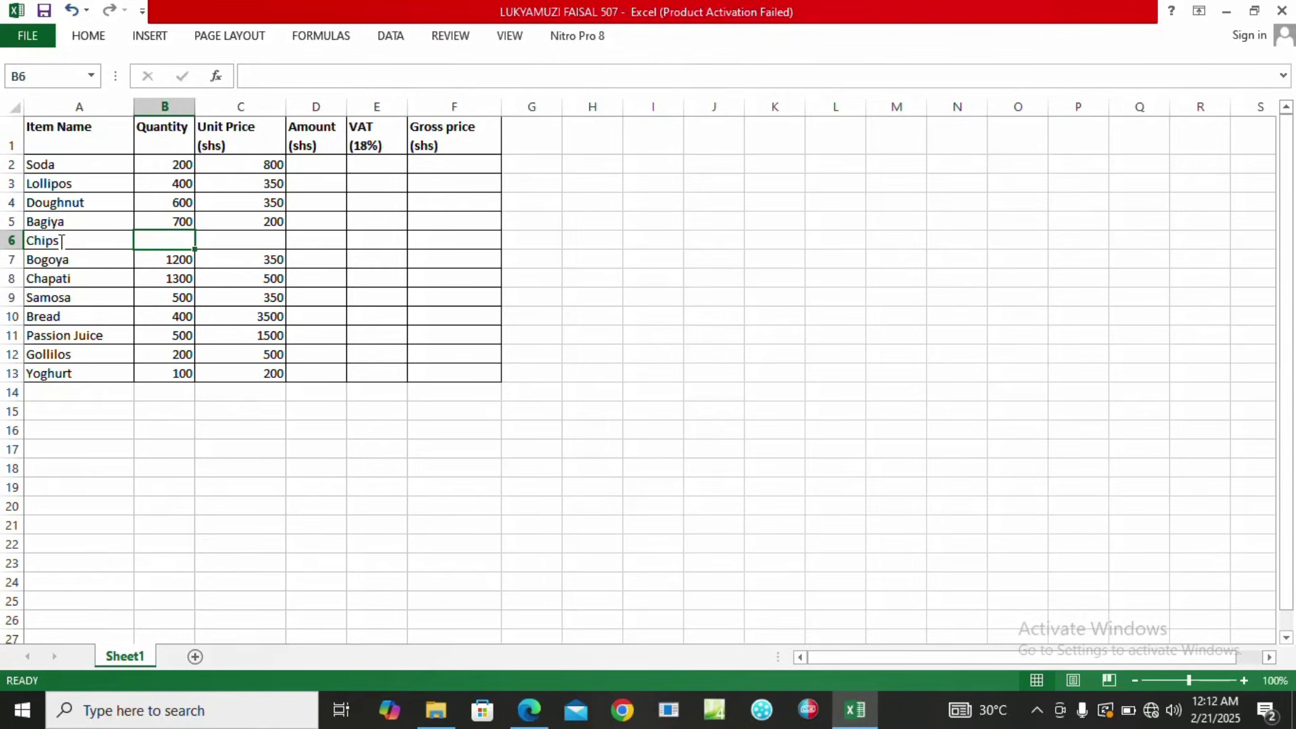
text(100)
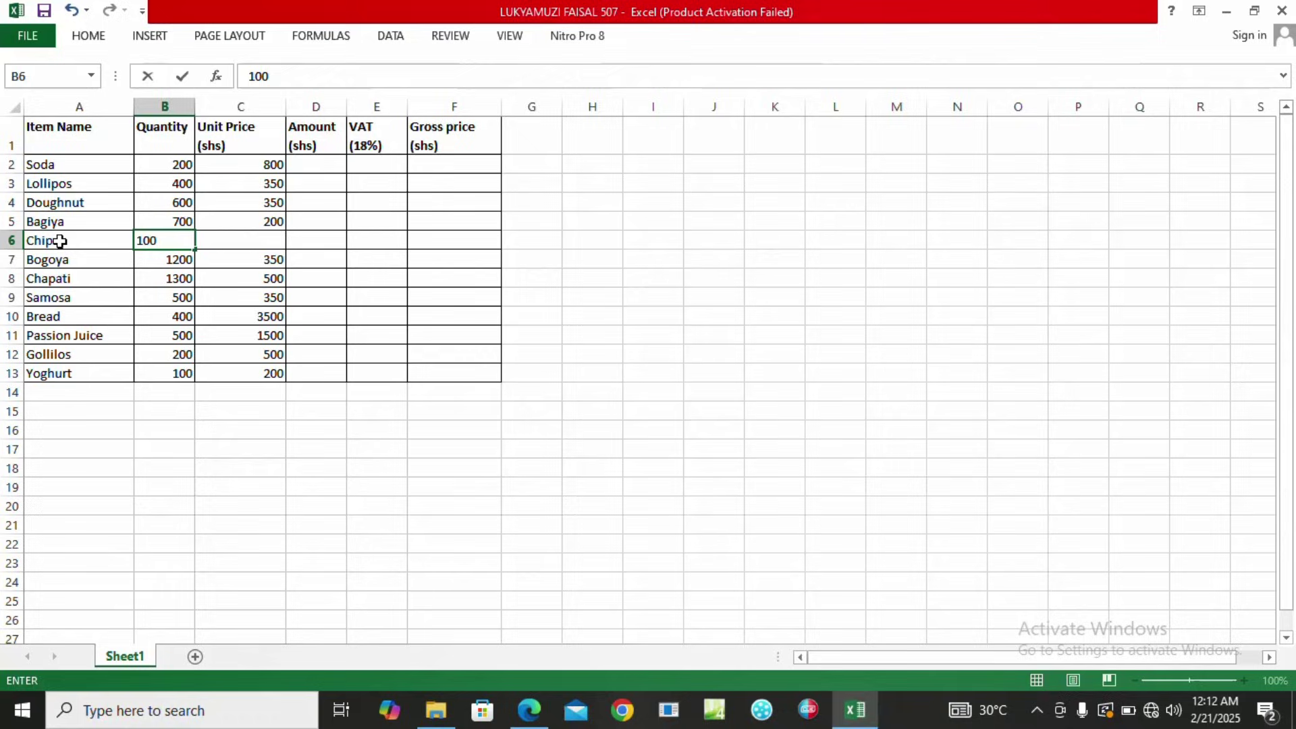
key(Tab)
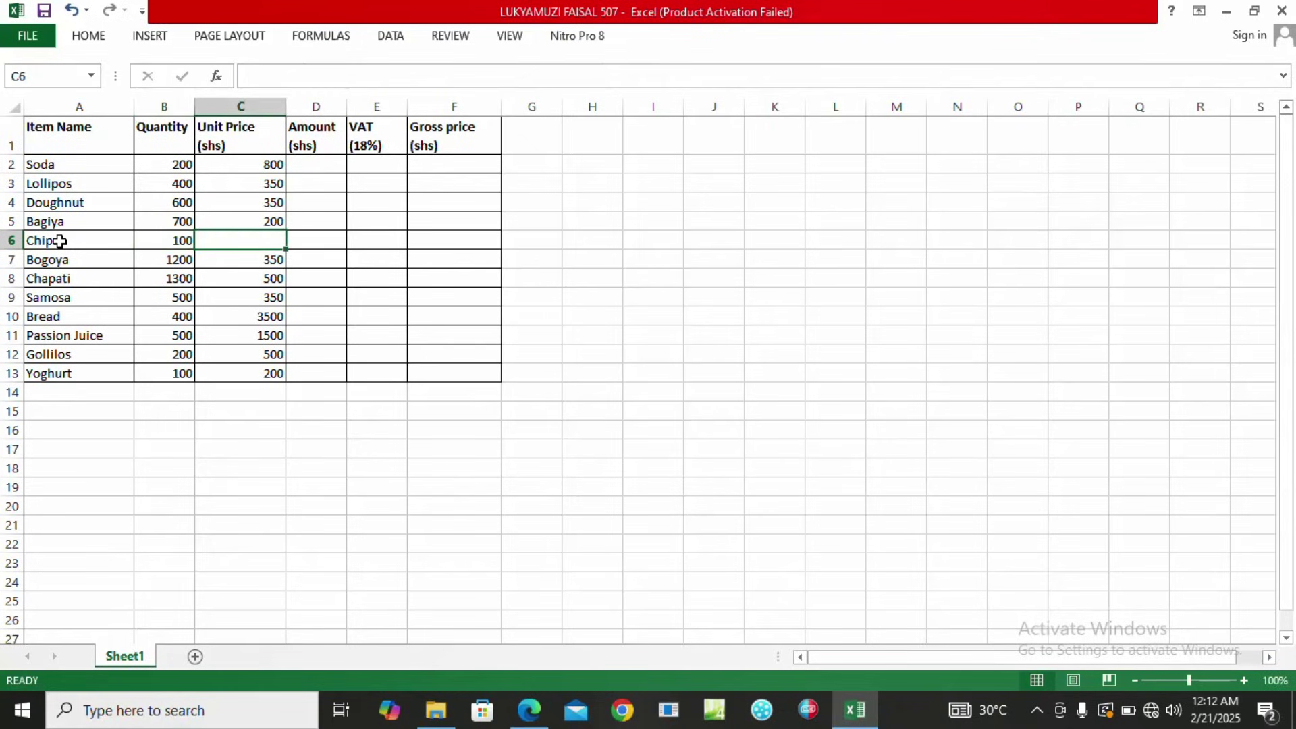
text(500)
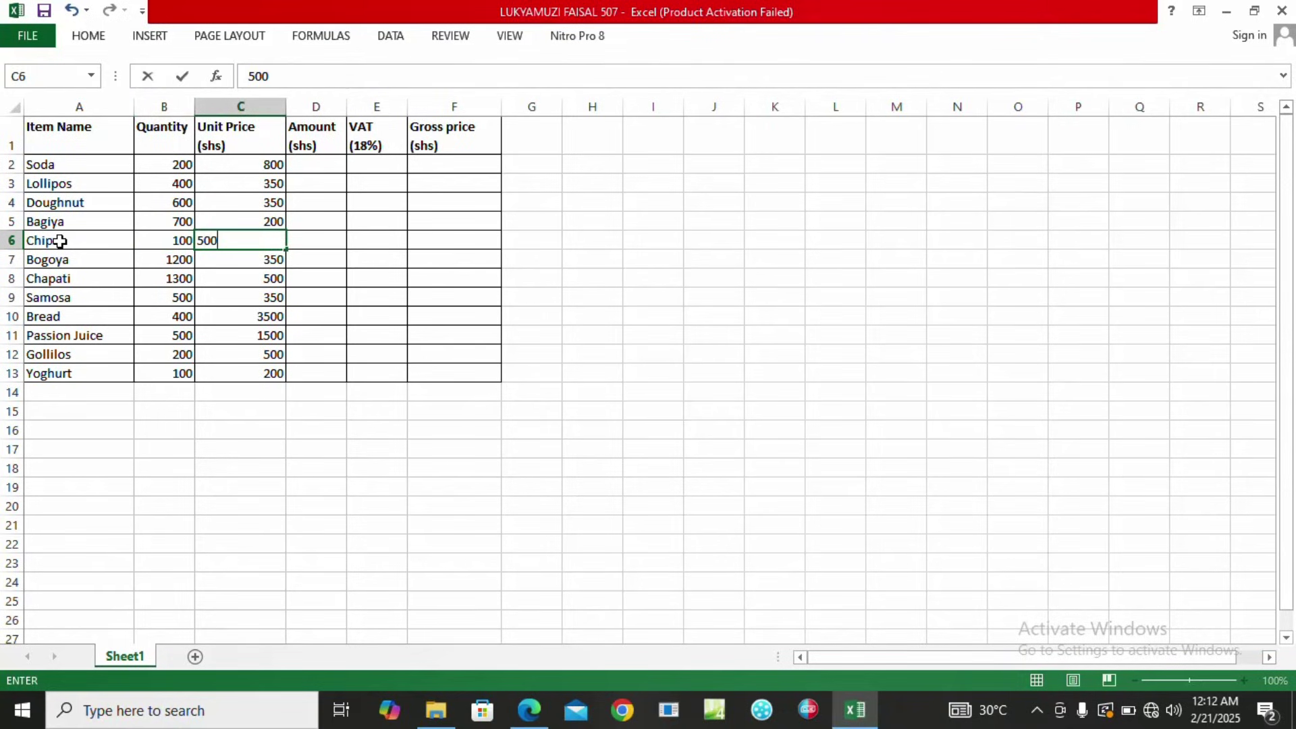
key(Tab)
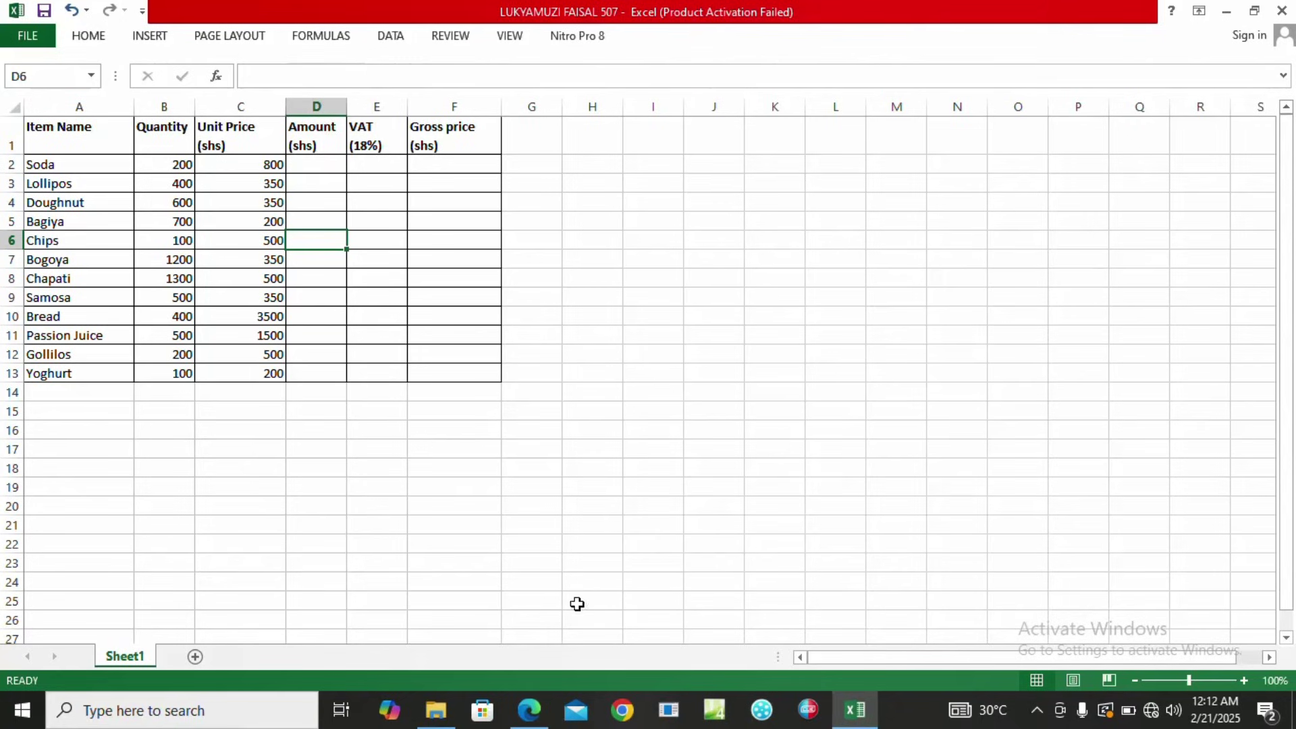
click(528, 711)
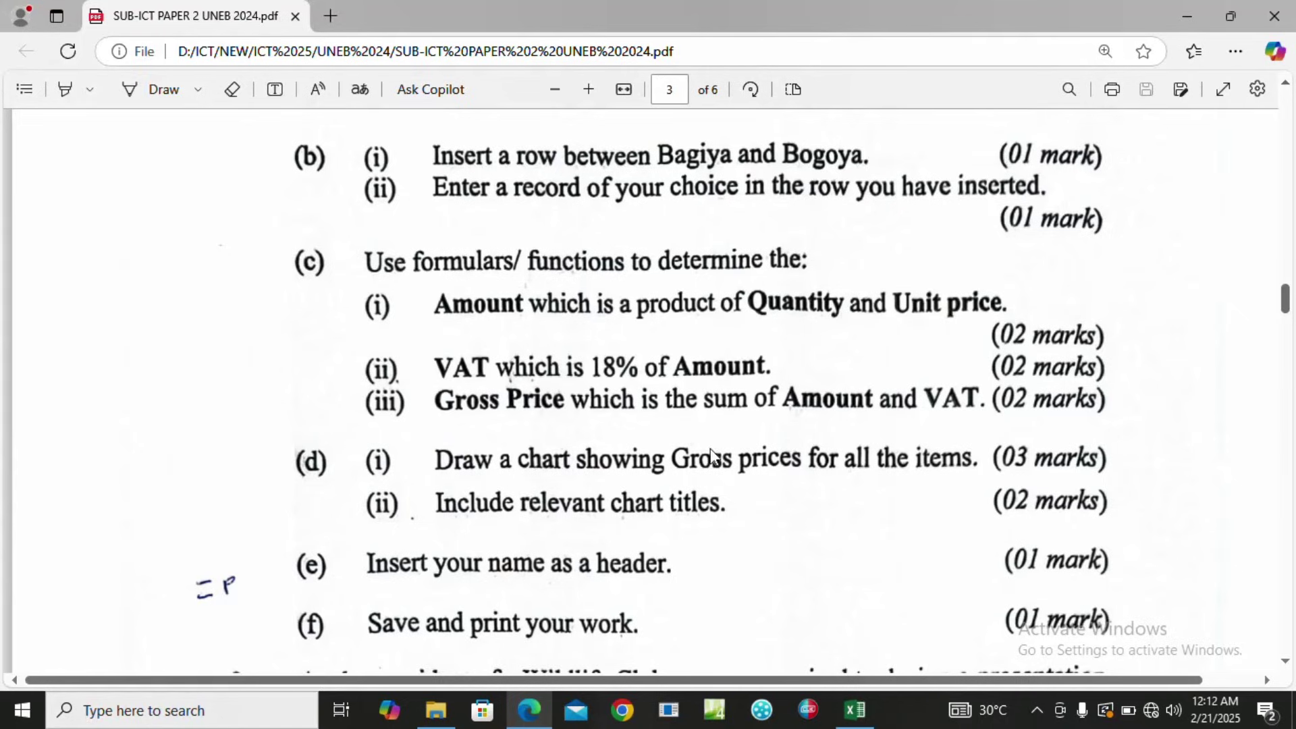
Enter =B2*C2 in D2 and fill it down to D13 for every item's Amount.
click(855, 709)
click(320, 164)
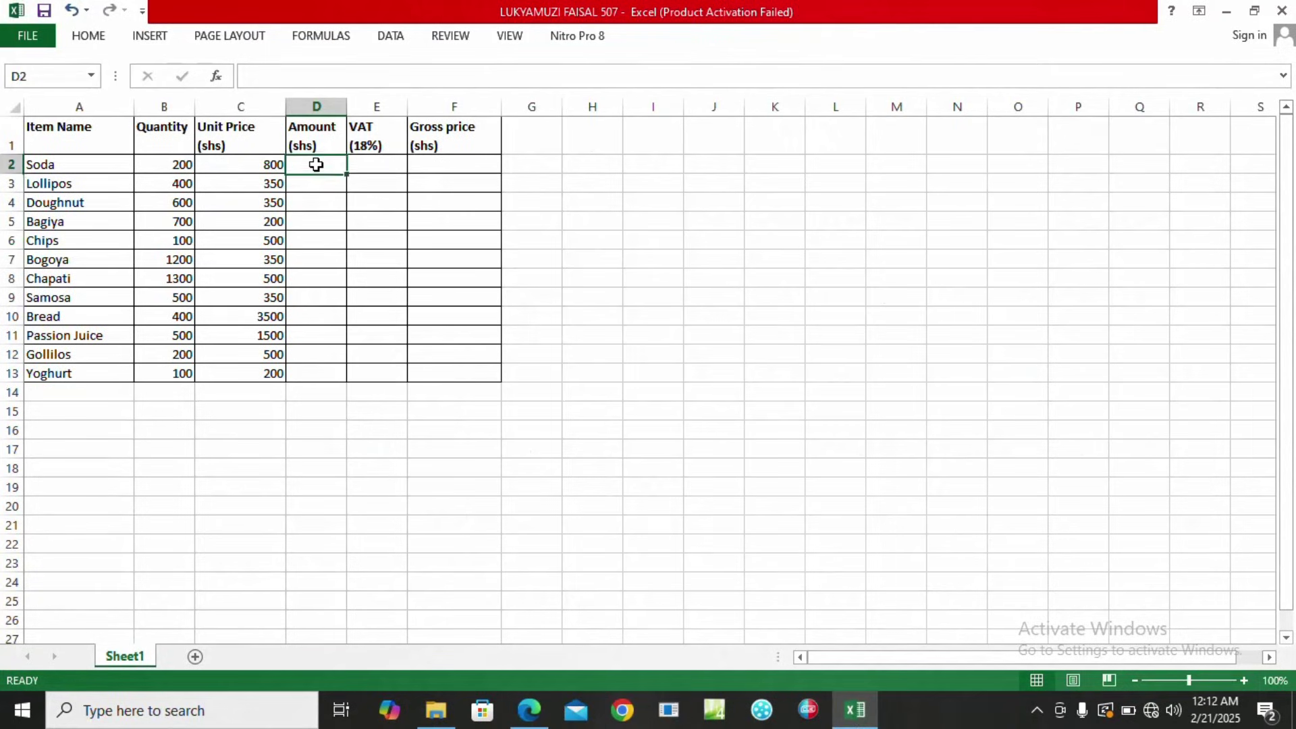
text(=)
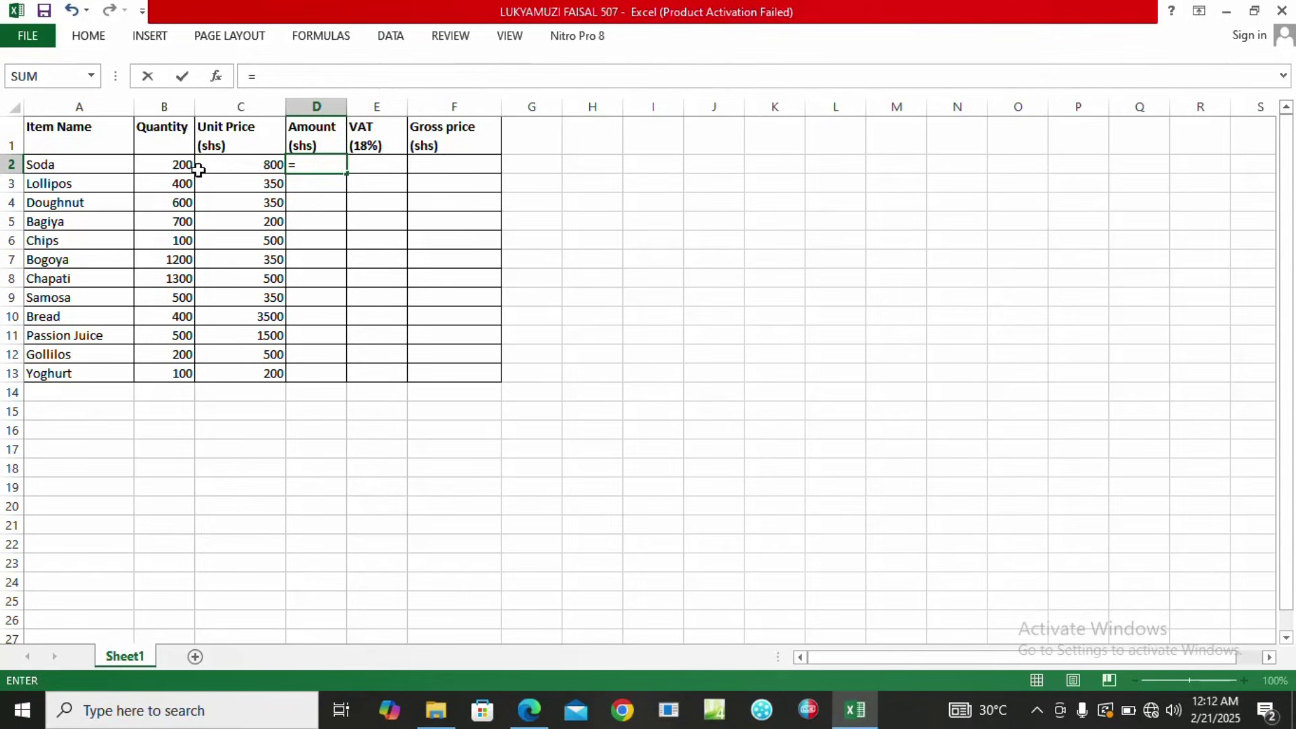
click(173, 169)
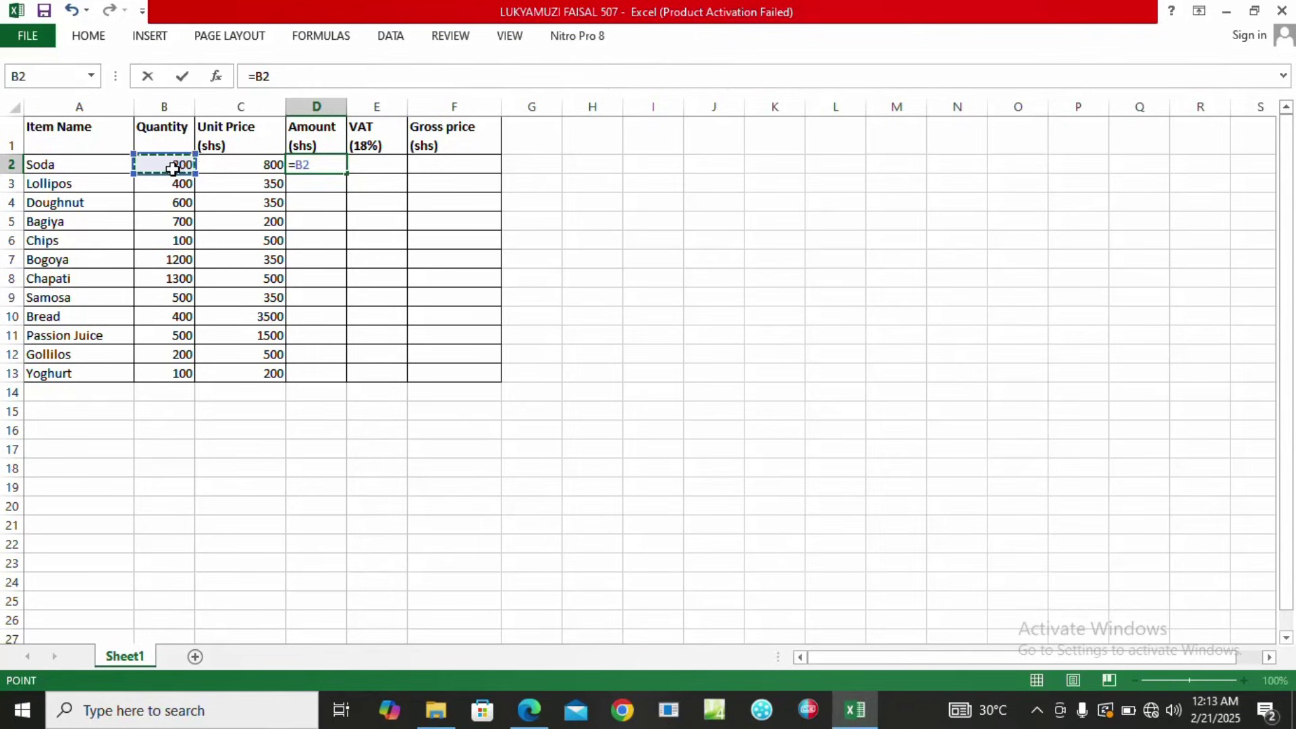
text(*)
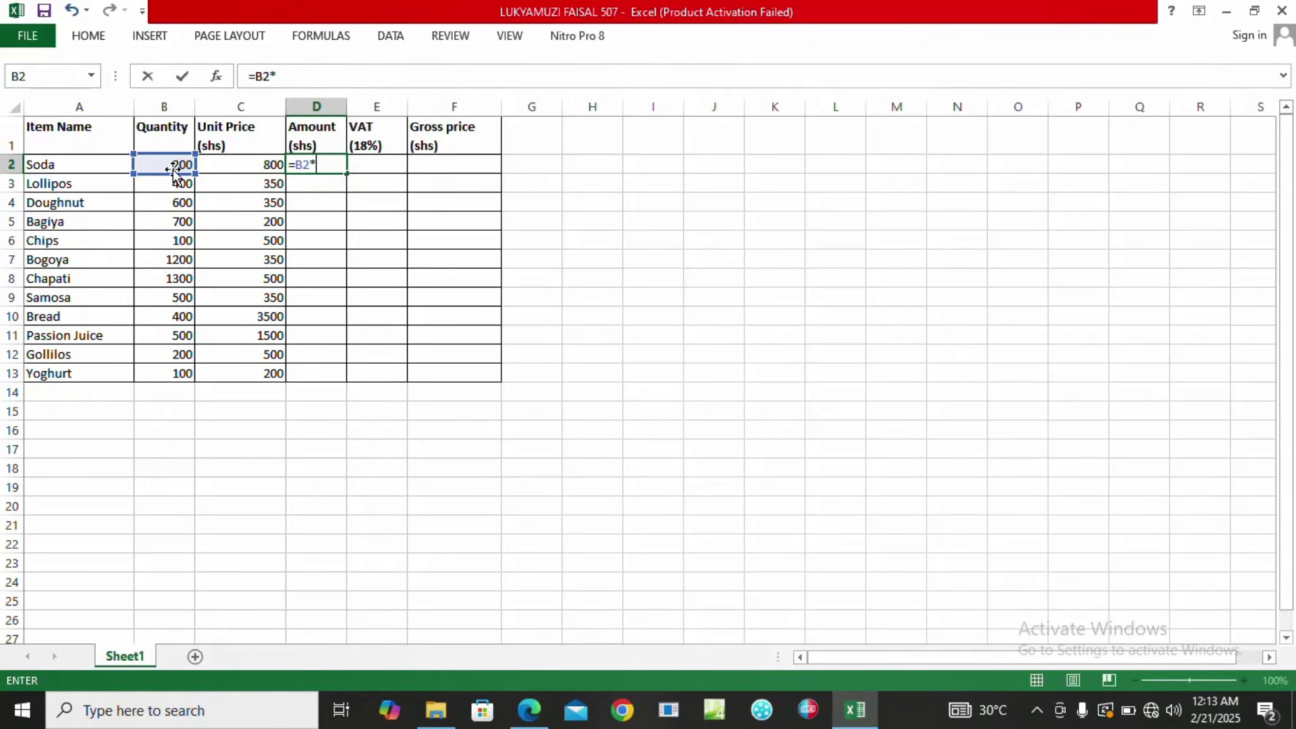
click(228, 173)
key(Return)
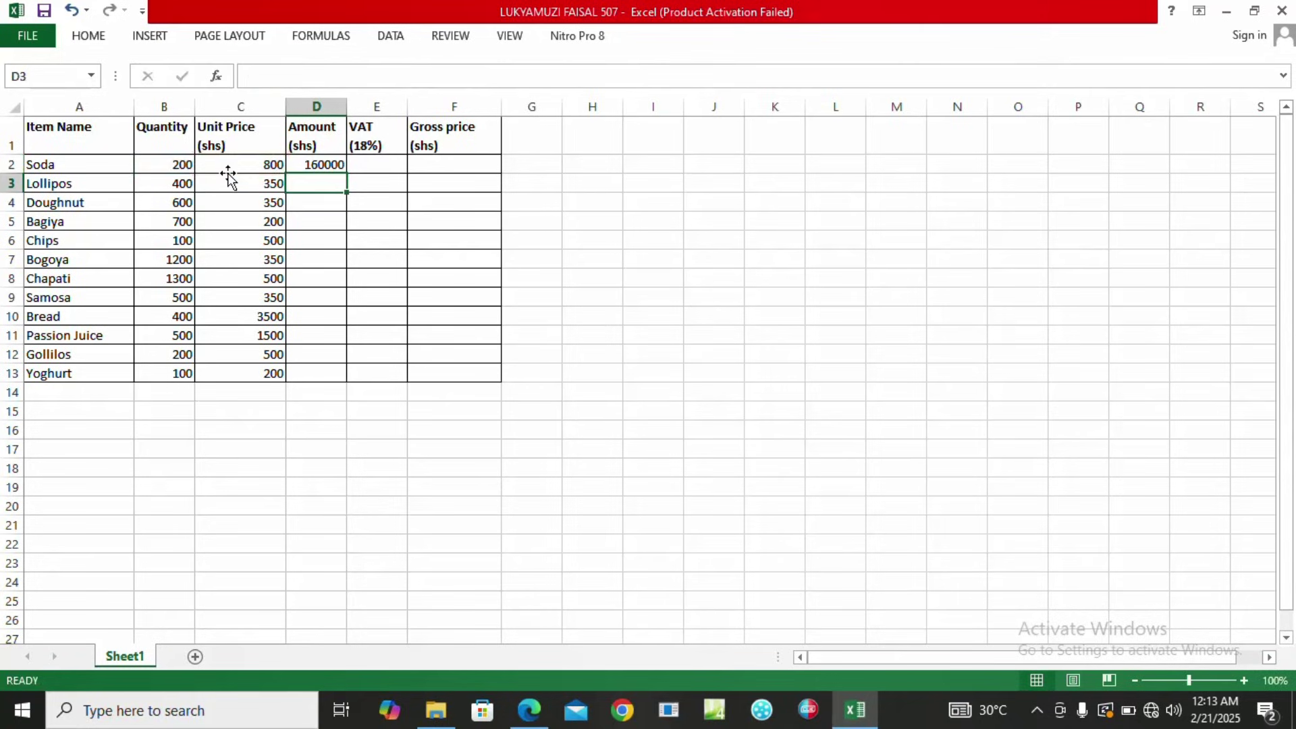
click(321, 166)
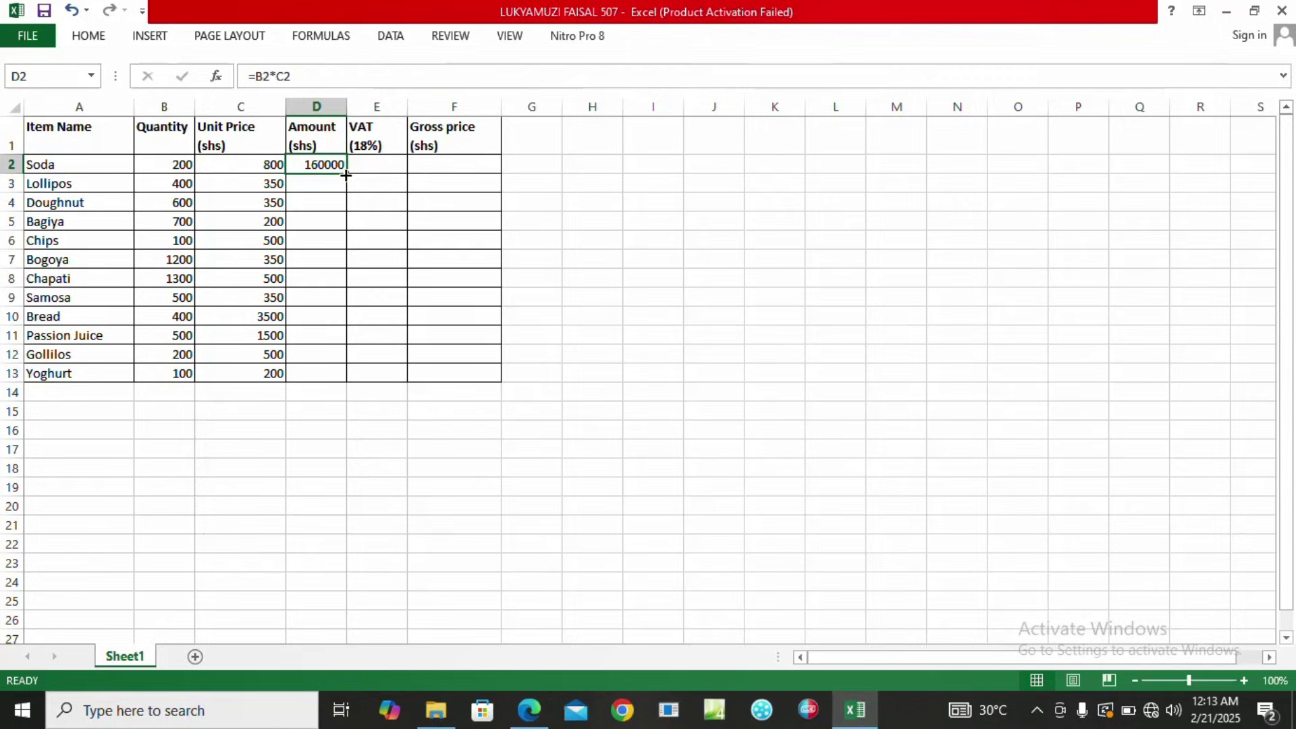
double_click(346, 176)
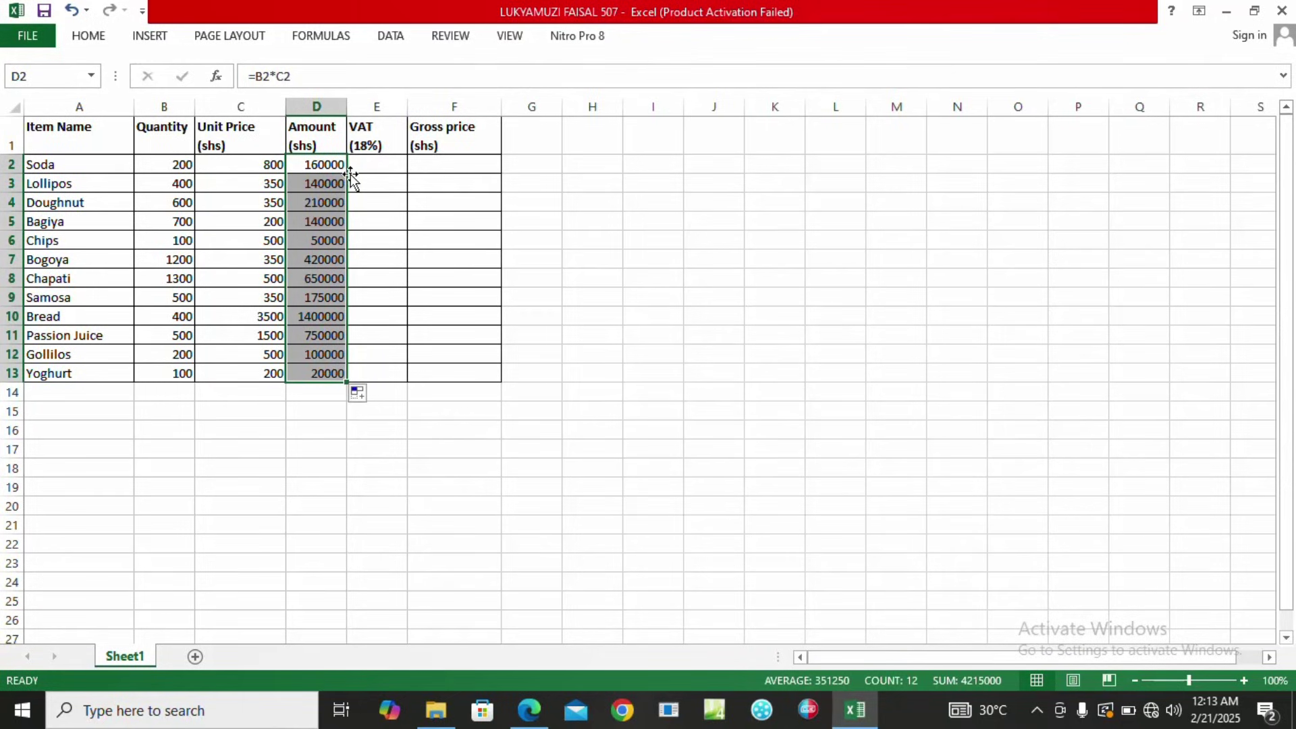
click(365, 168)
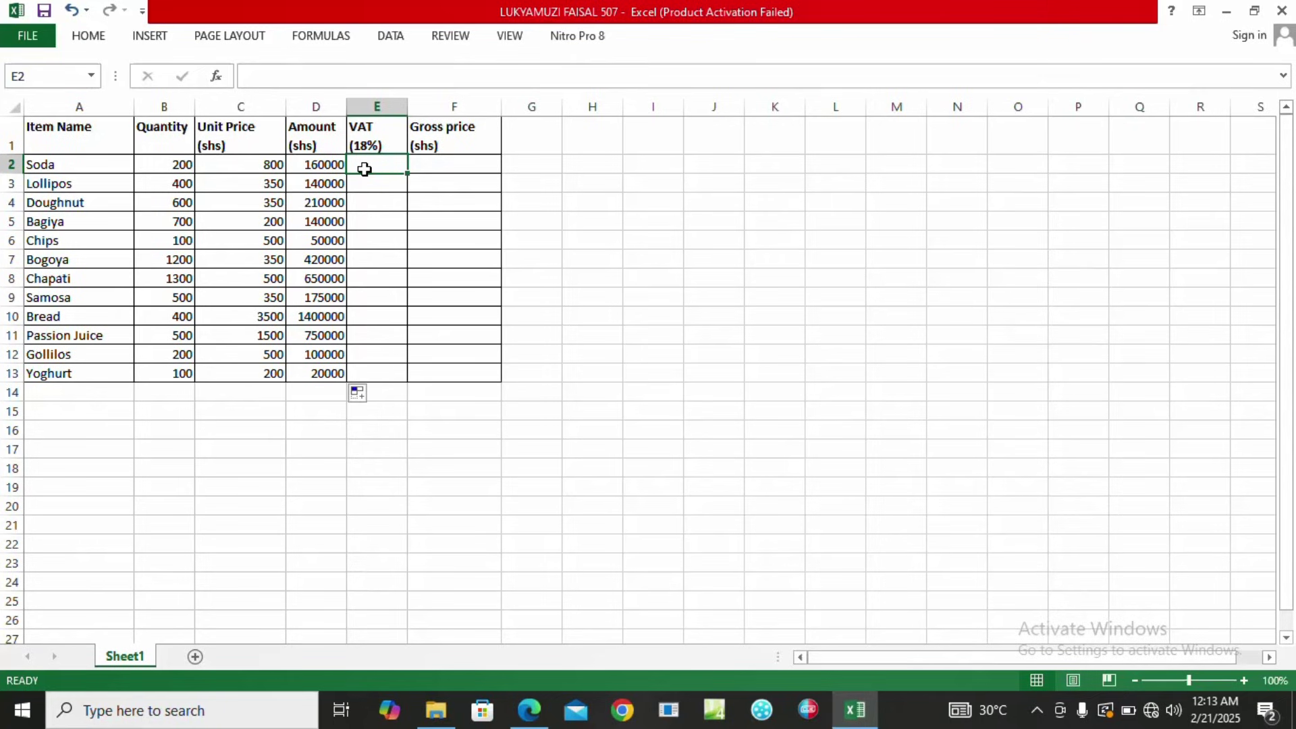
click(530, 710)
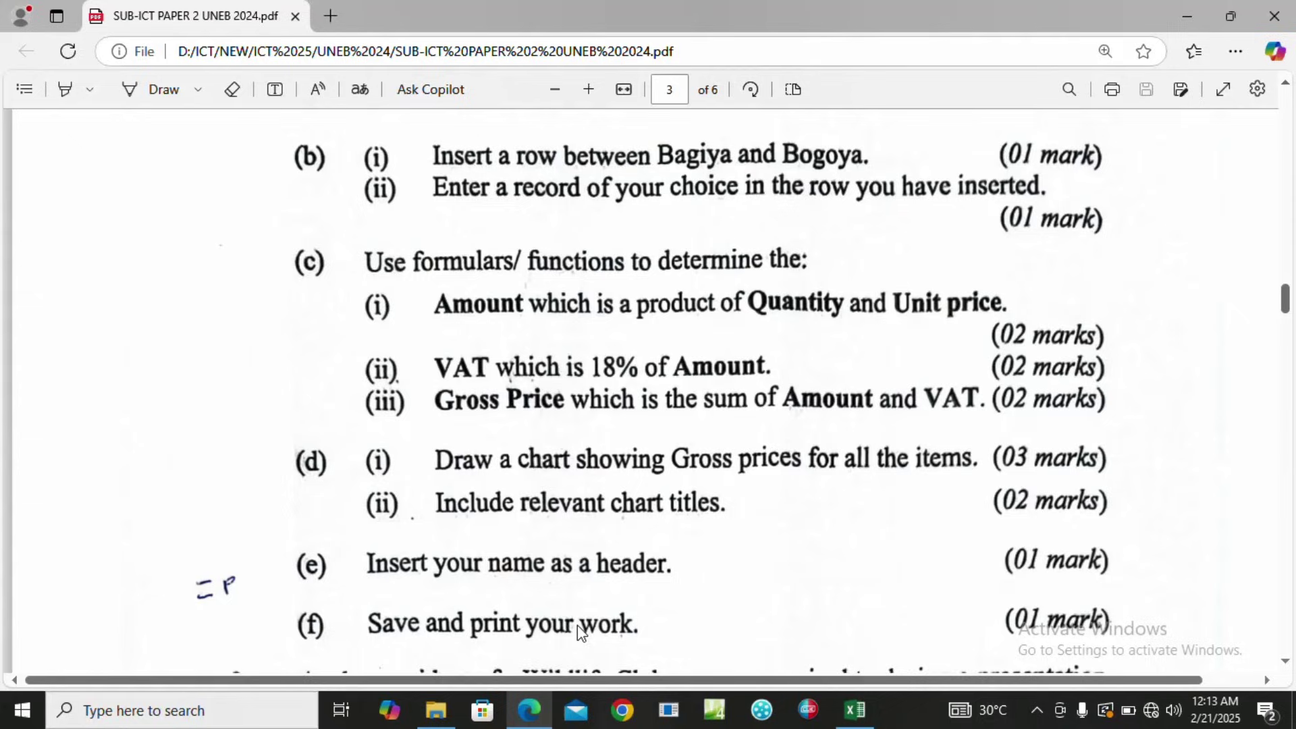
Enter =18%*D2 in E2 and fill it down through E13.
click(855, 709)
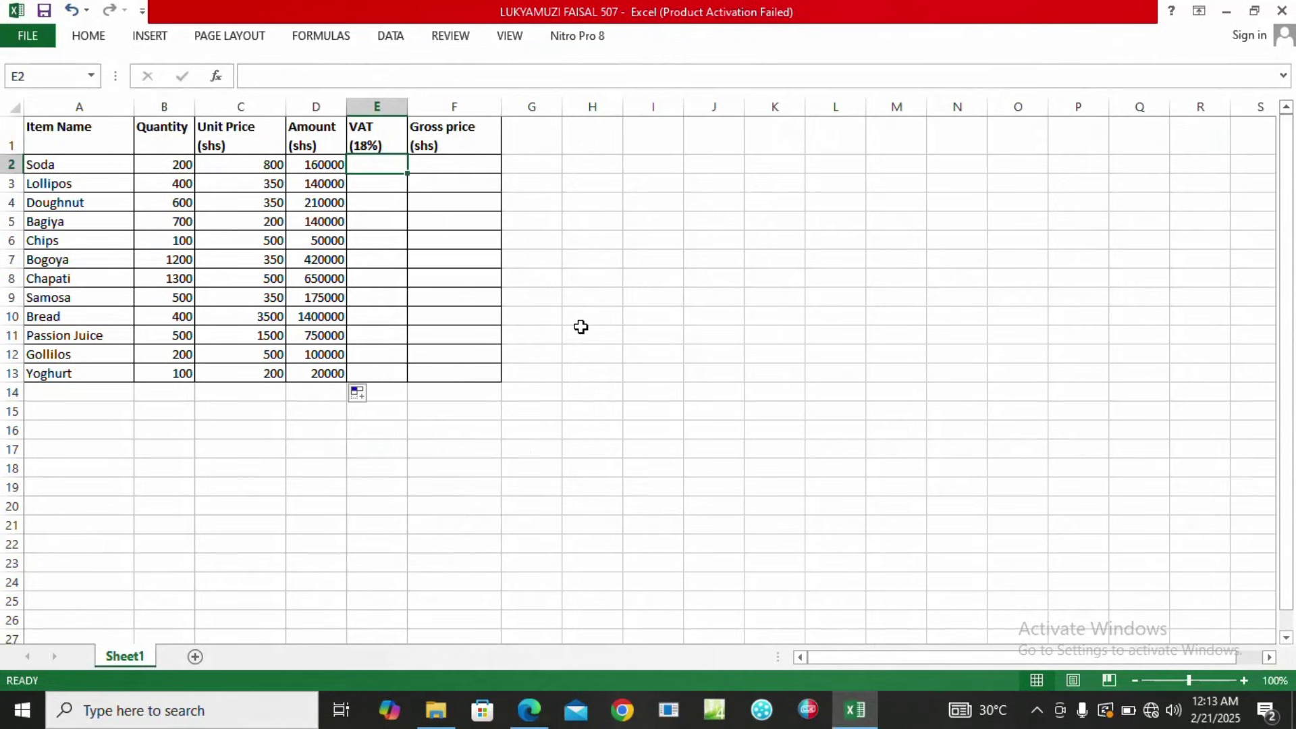
text(=)
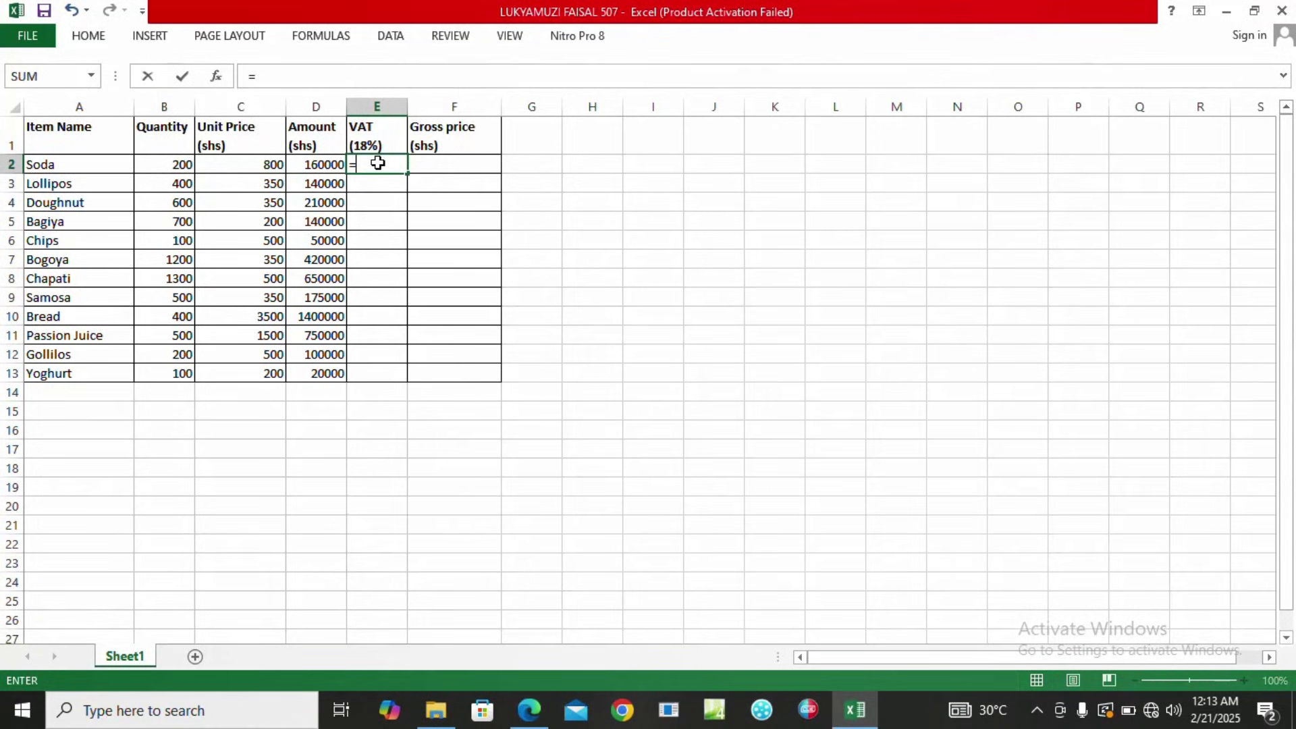
text(18%*)
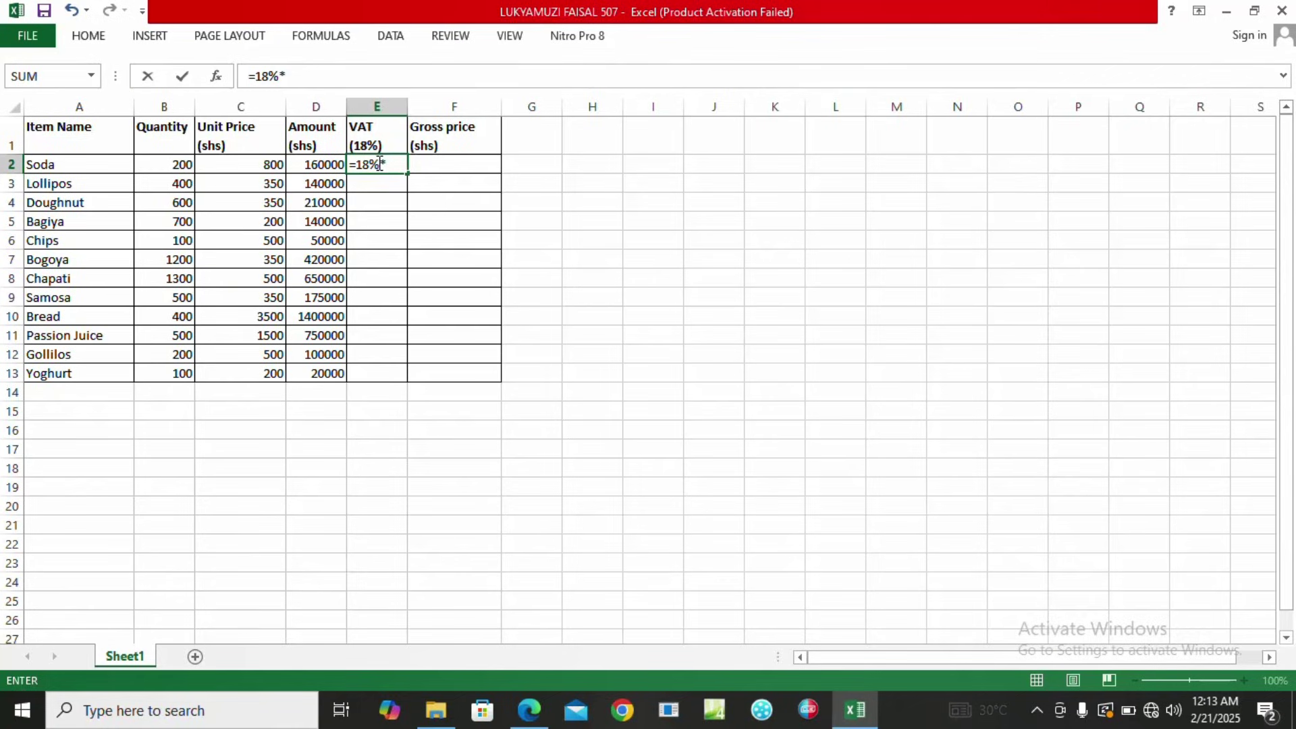
click(312, 170)
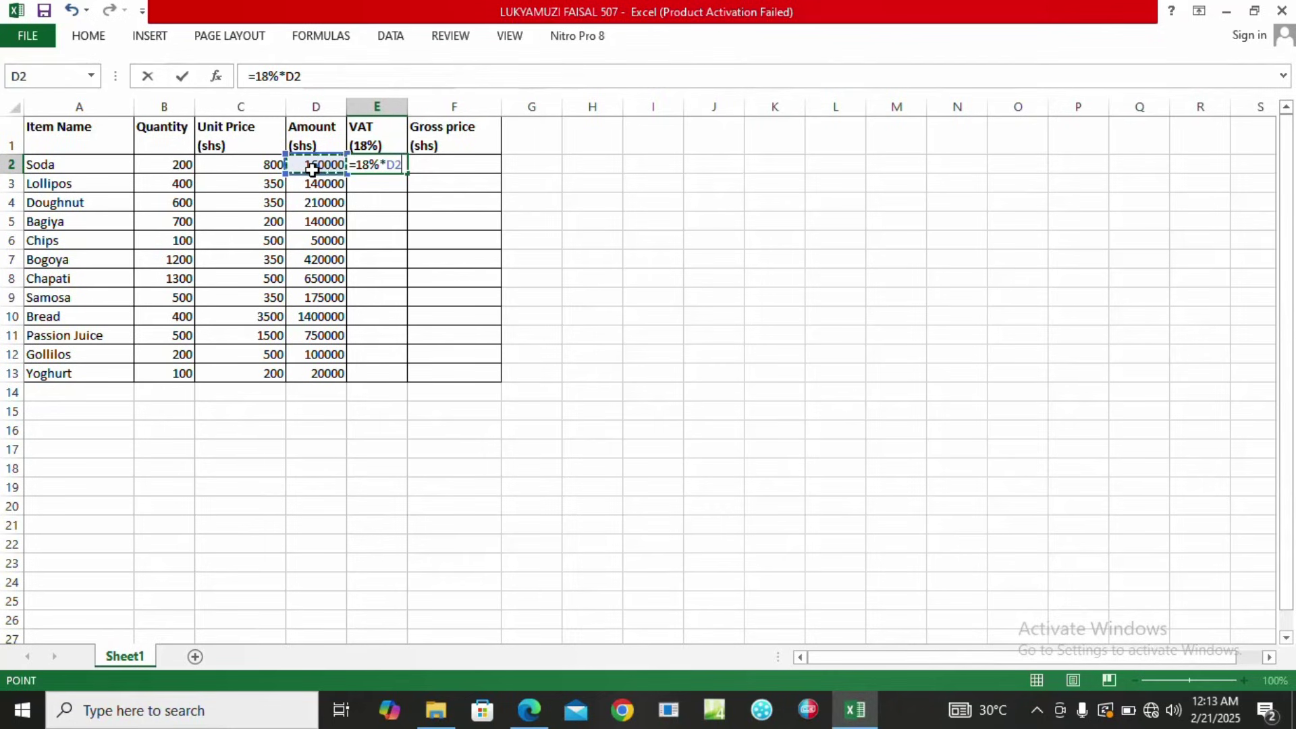
key(Return)
click(365, 164)
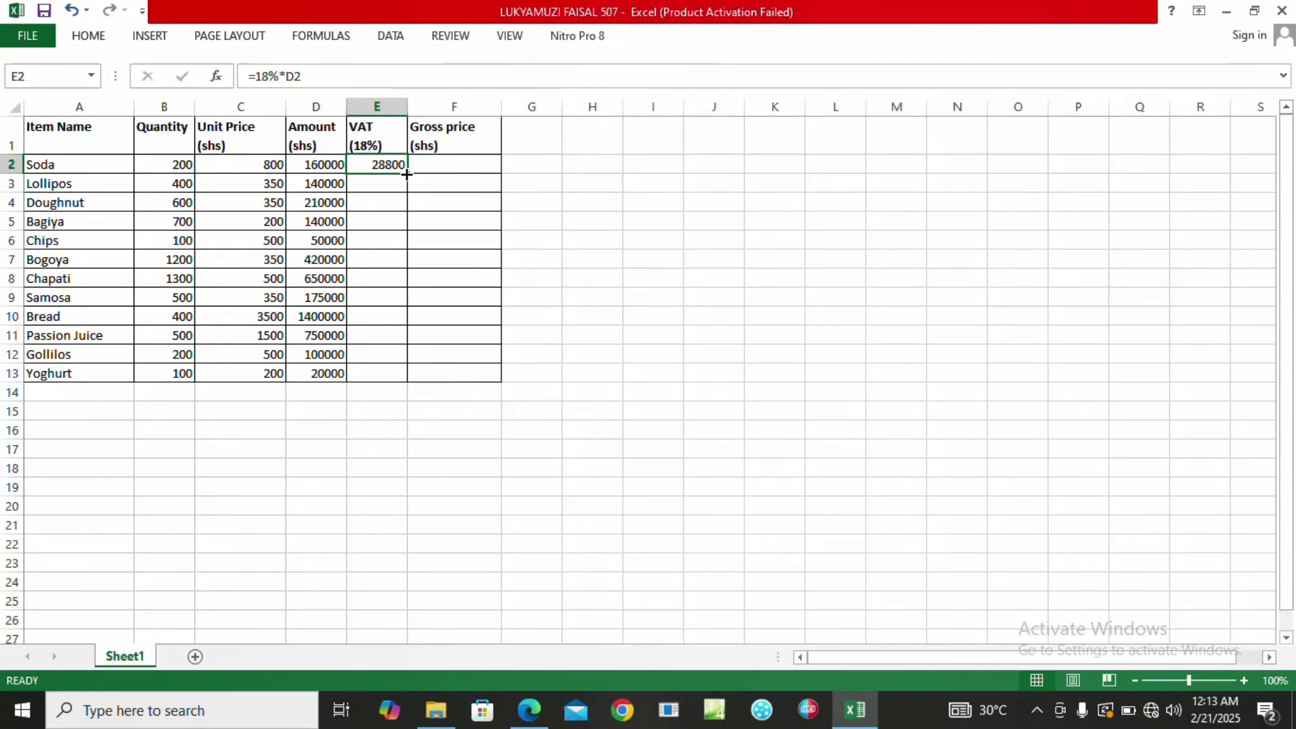
double_click(407, 174)
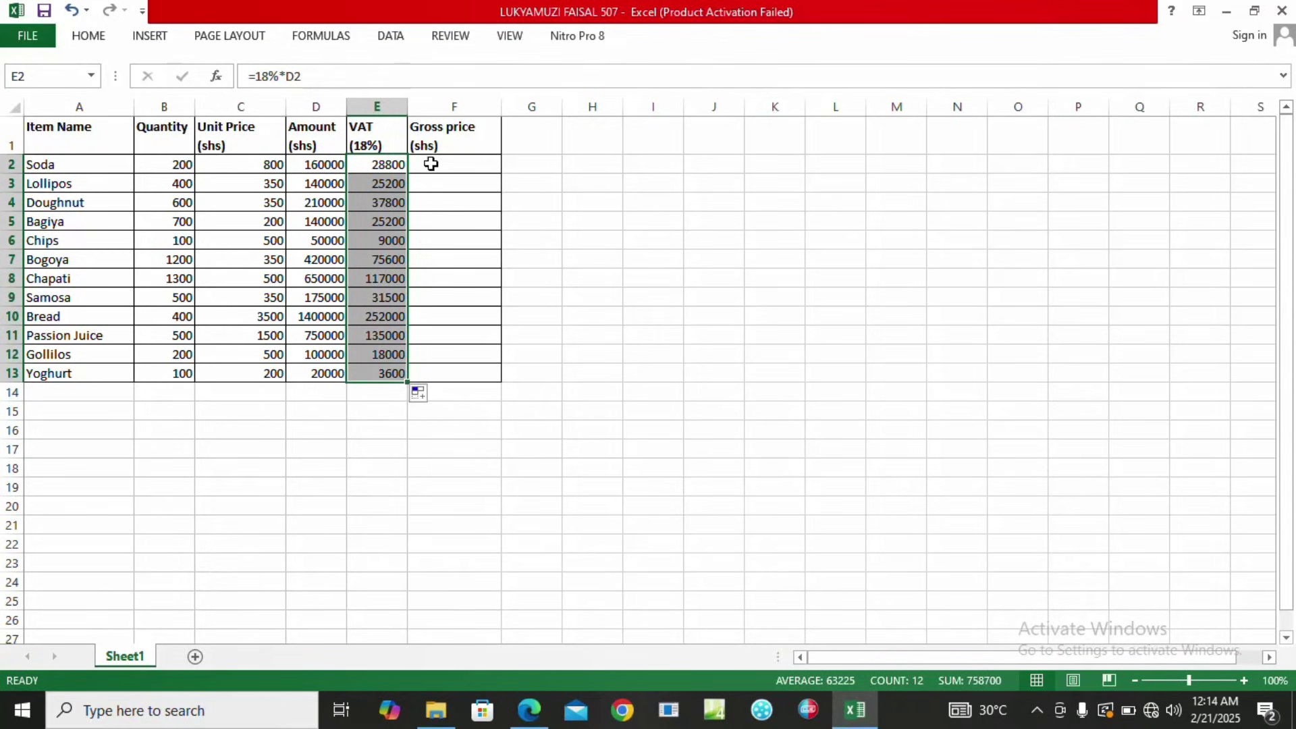
click(437, 161)
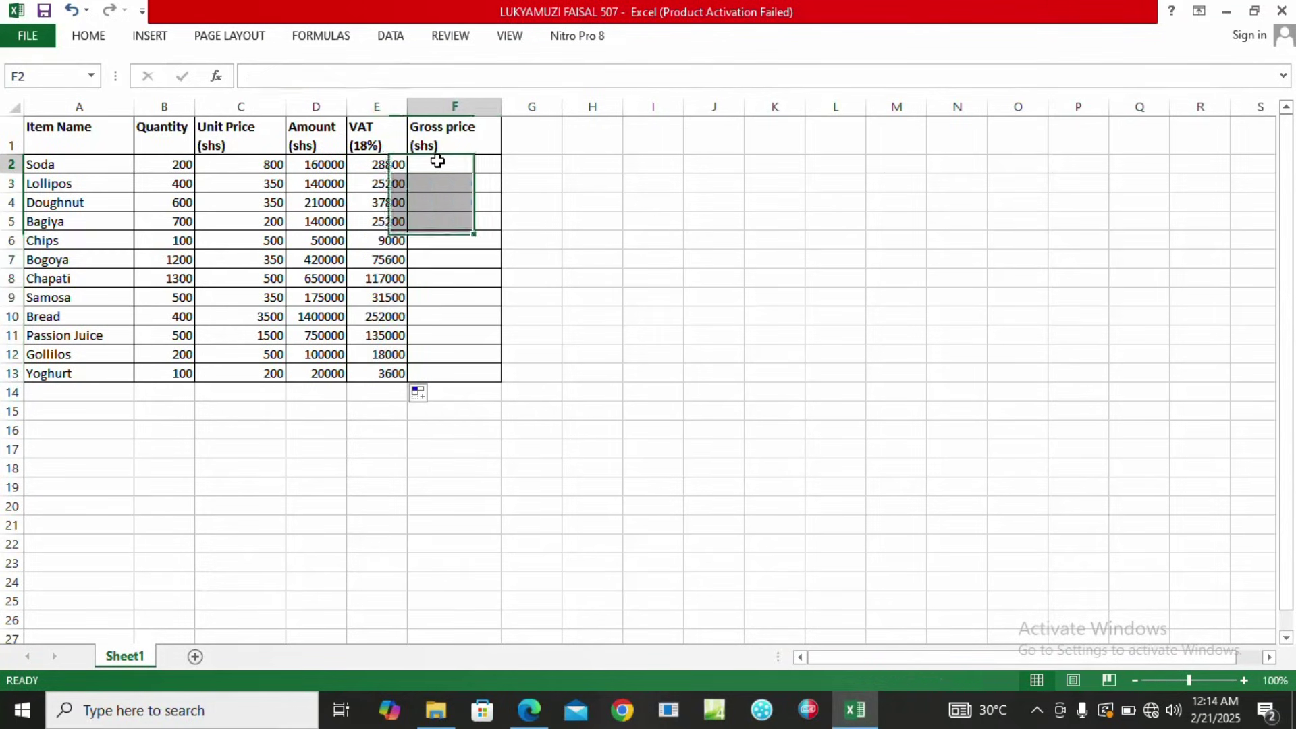
click(526, 712)
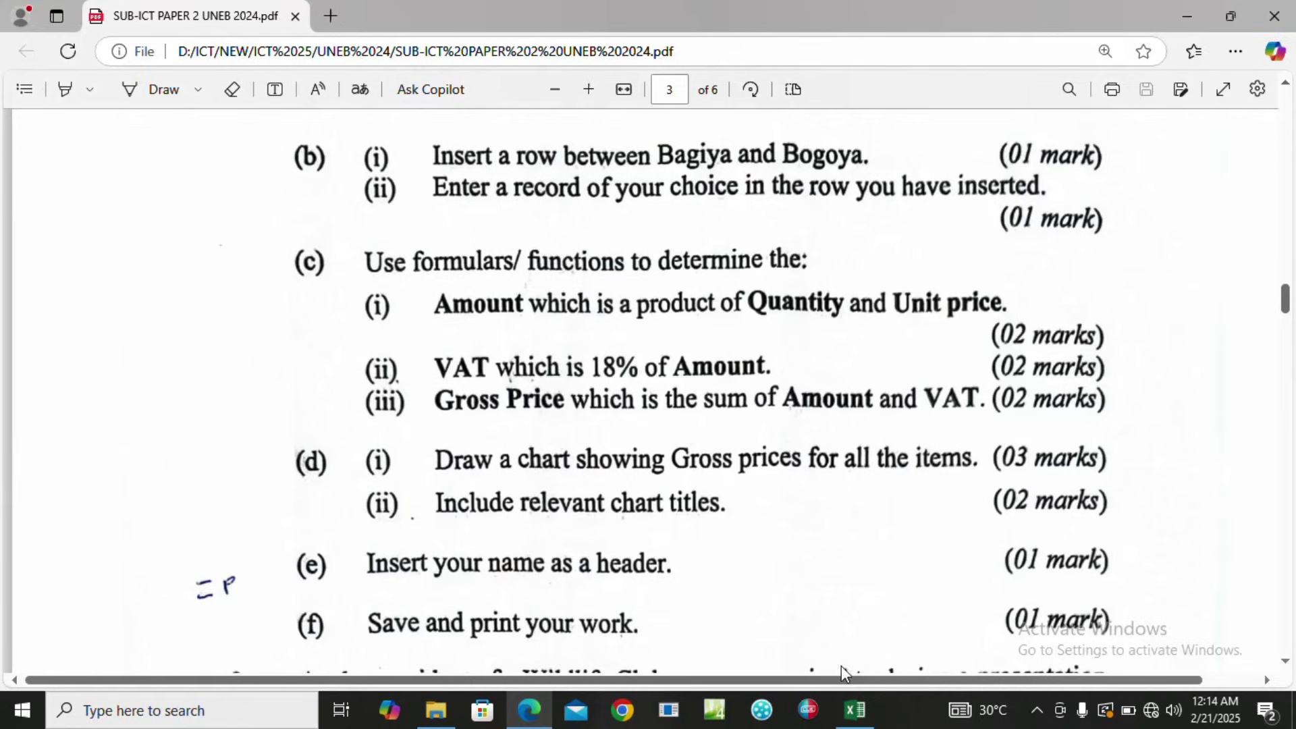
click(854, 713)
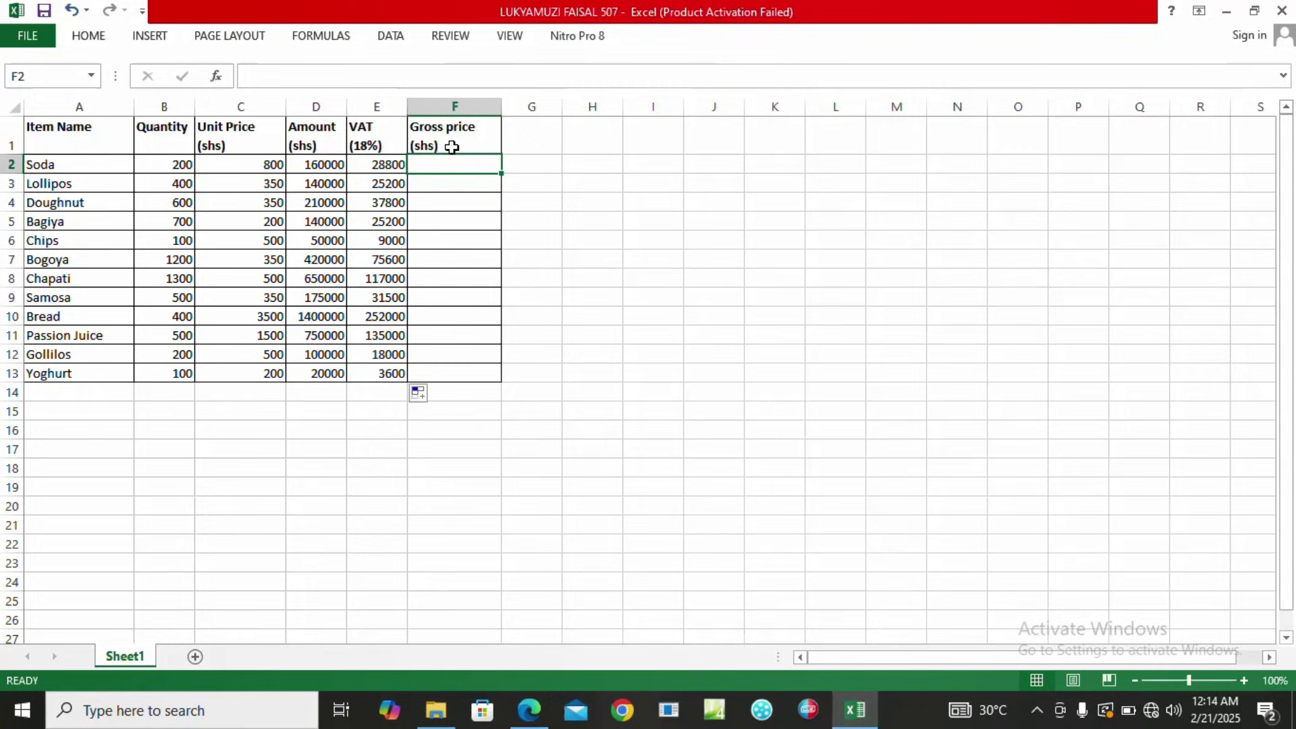
Enter =SUM(D2:E2) in F2, fill it down to F13, and check Bread's result.
text(=)
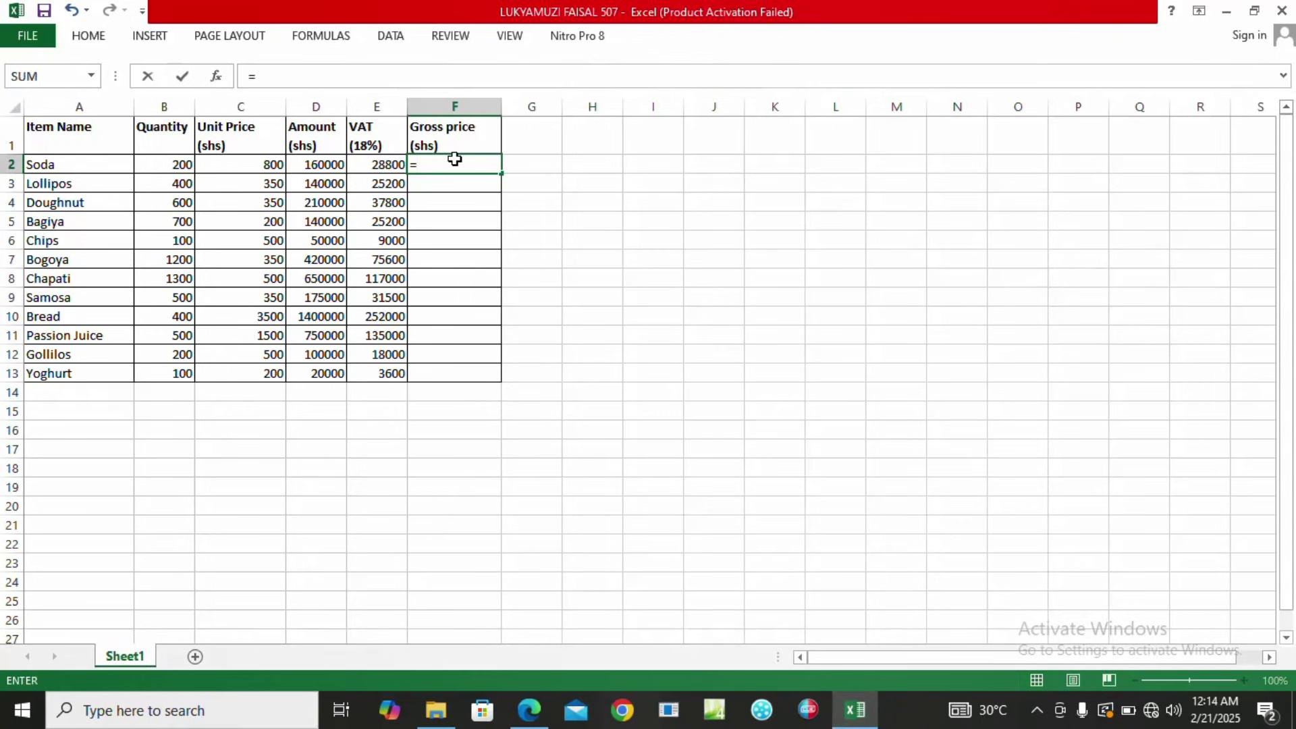
text(sum)
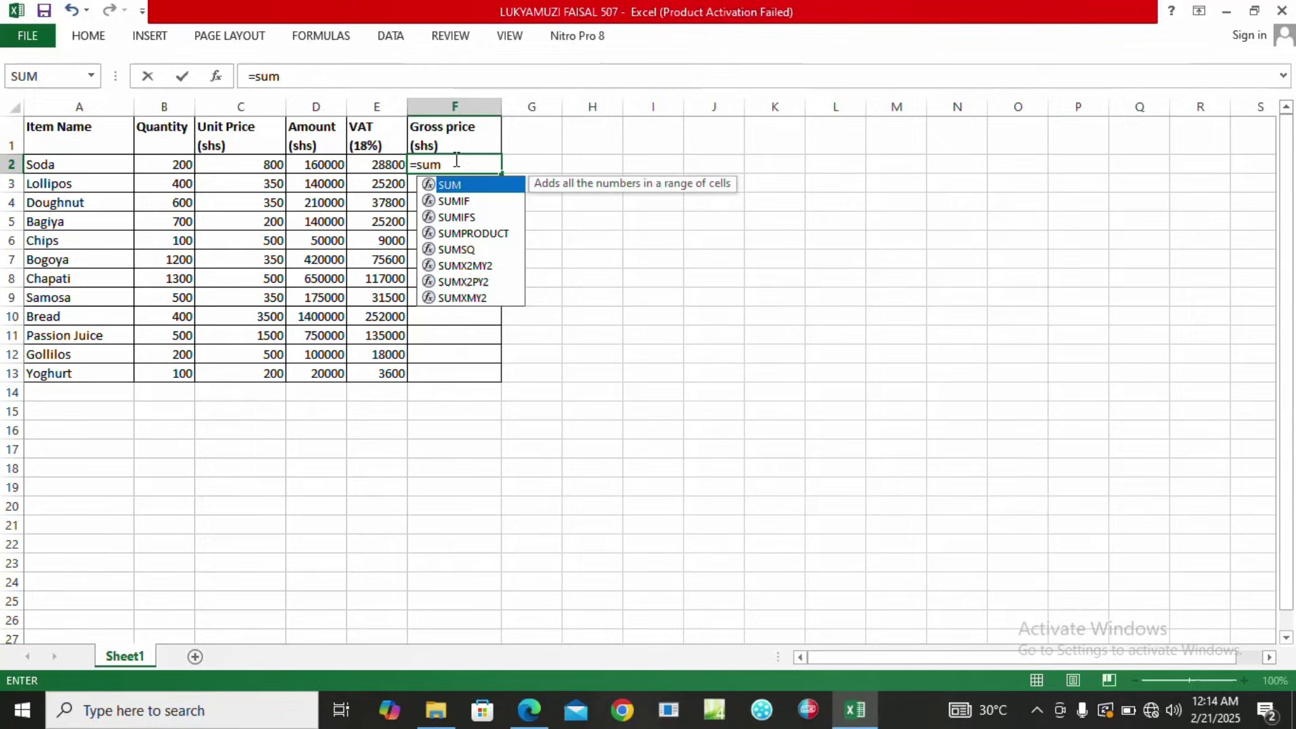
text(()
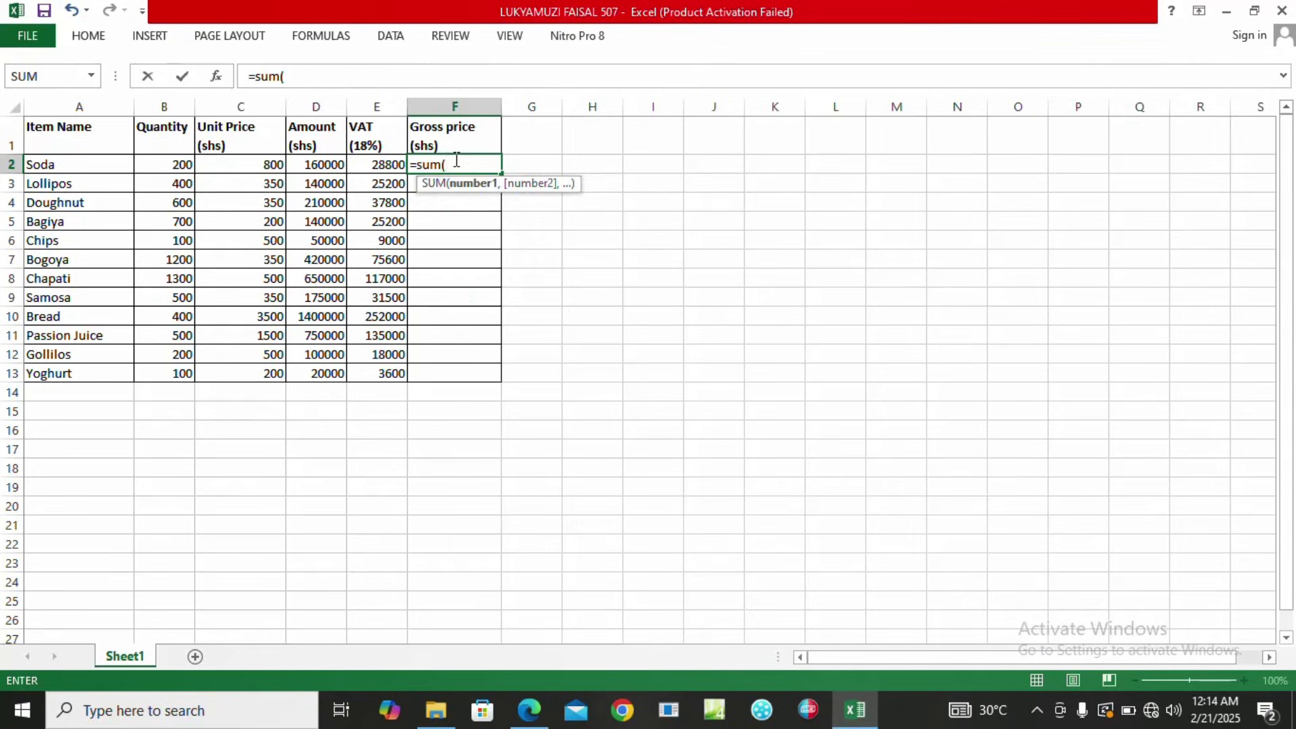
click(310, 164)
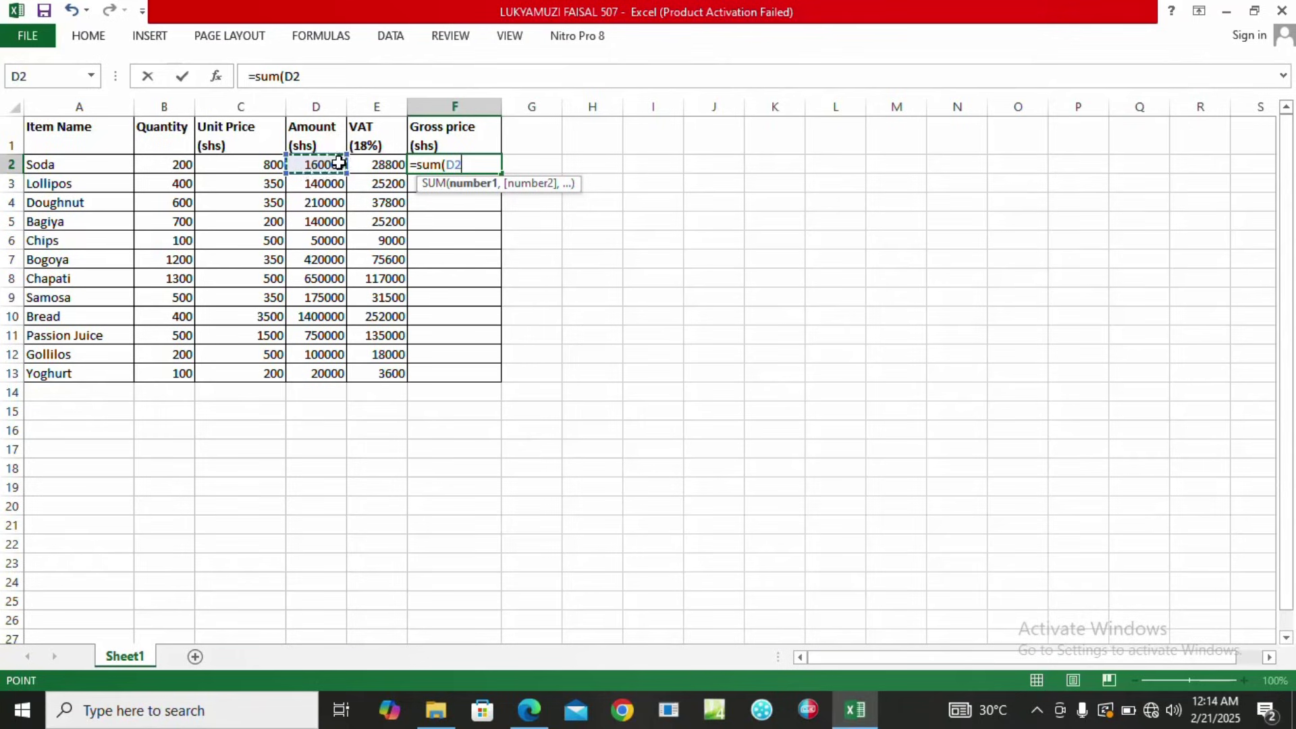
drag(338, 163, 360, 165)
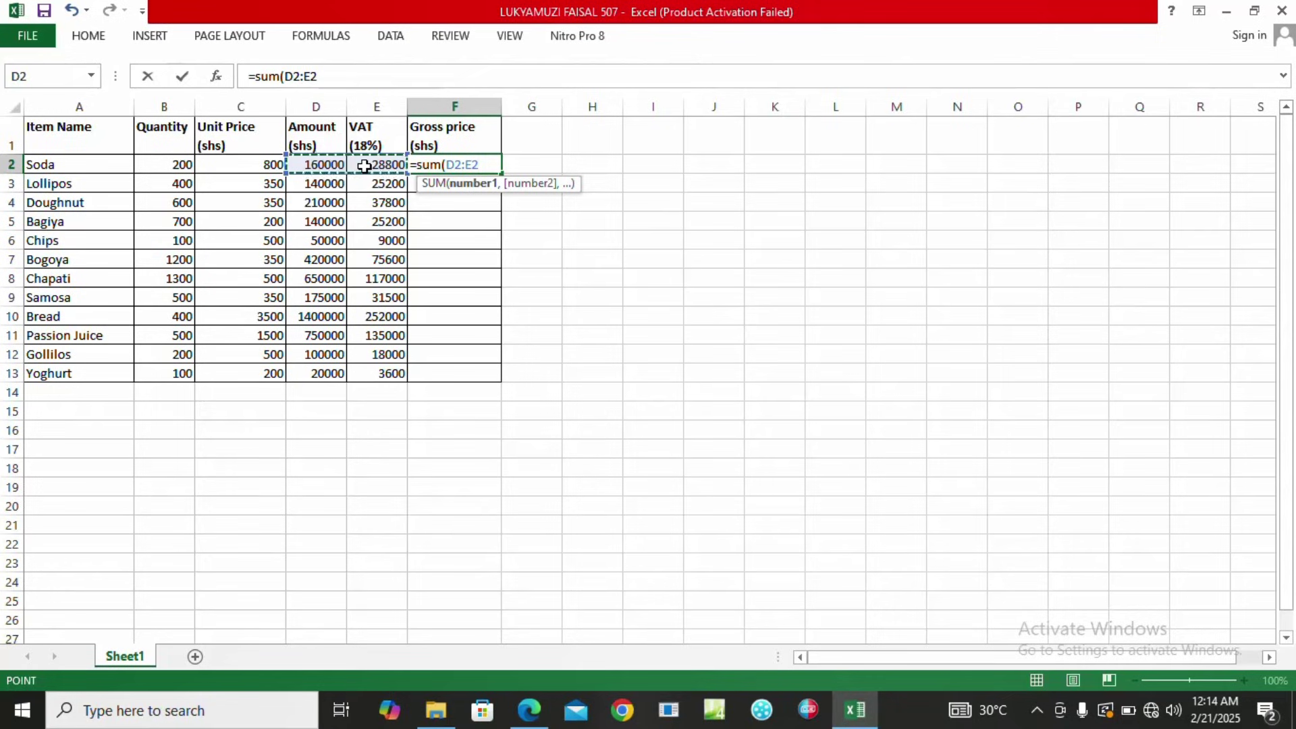
key(Return)
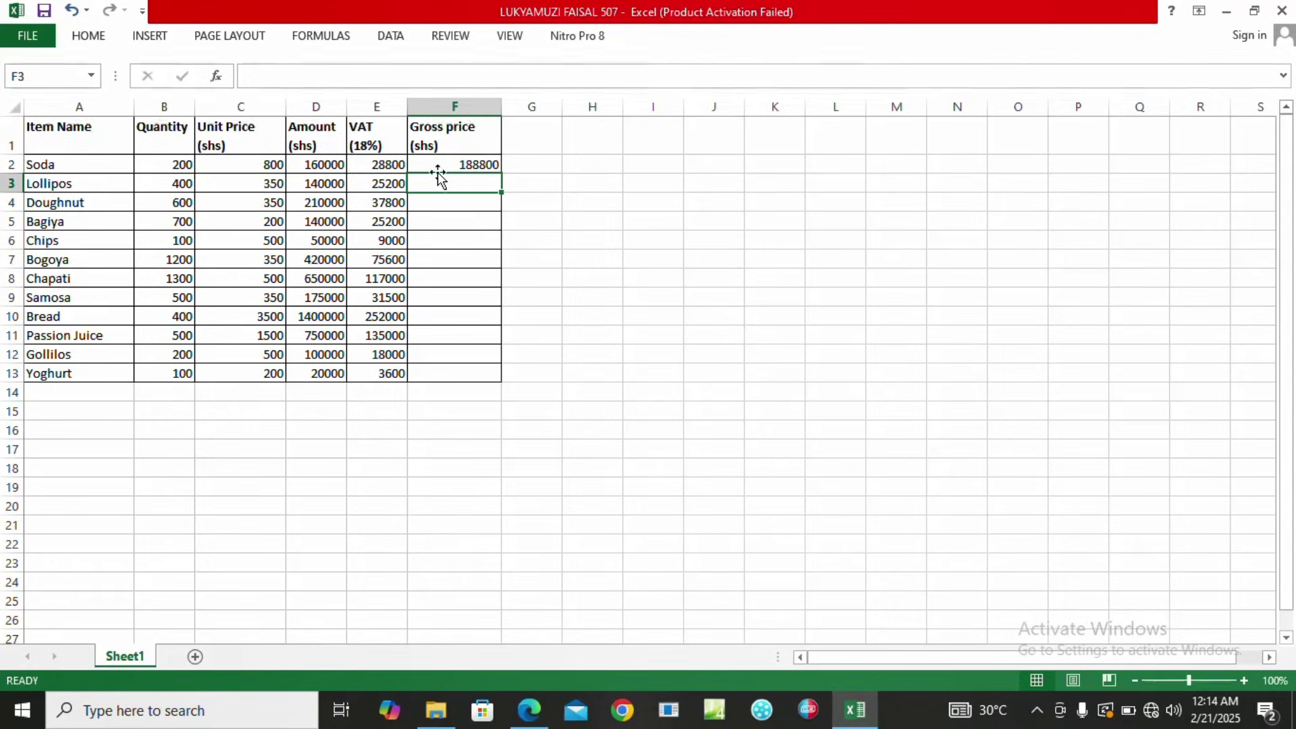
click(477, 167)
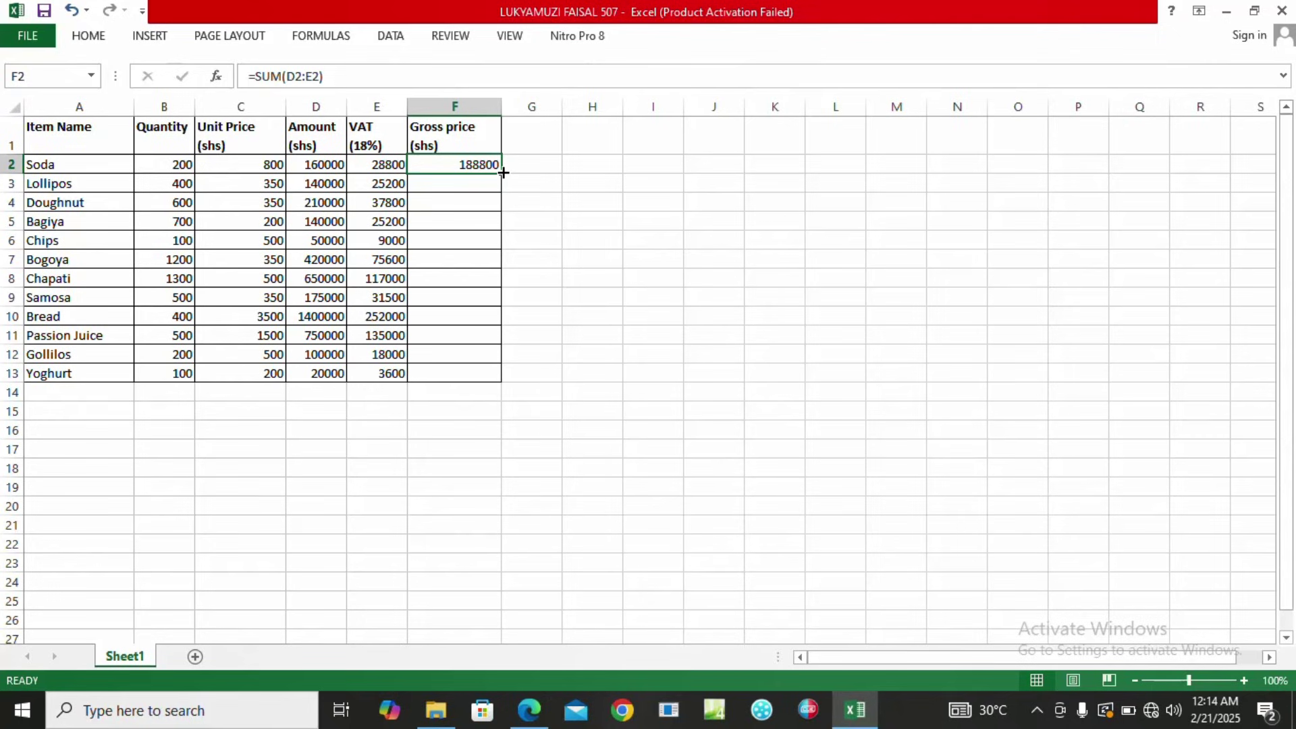
drag(503, 173, 503, 382)
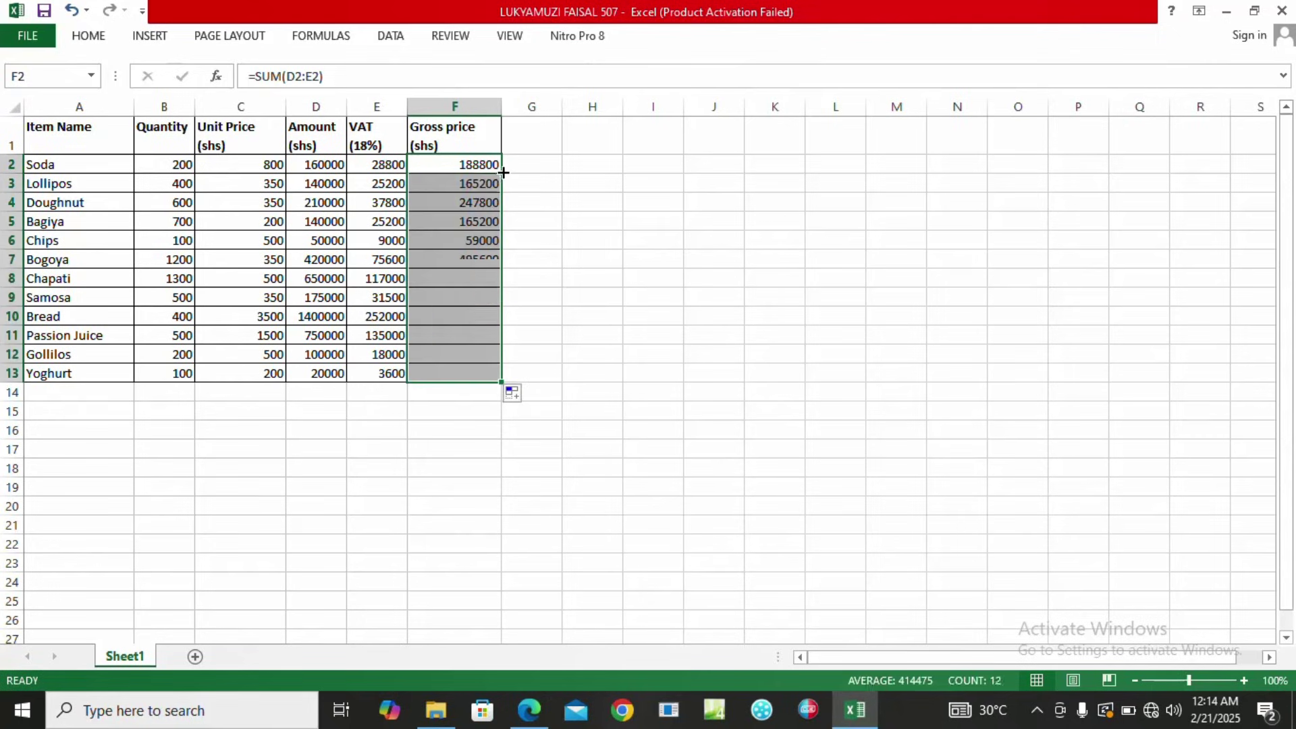
click(450, 315)
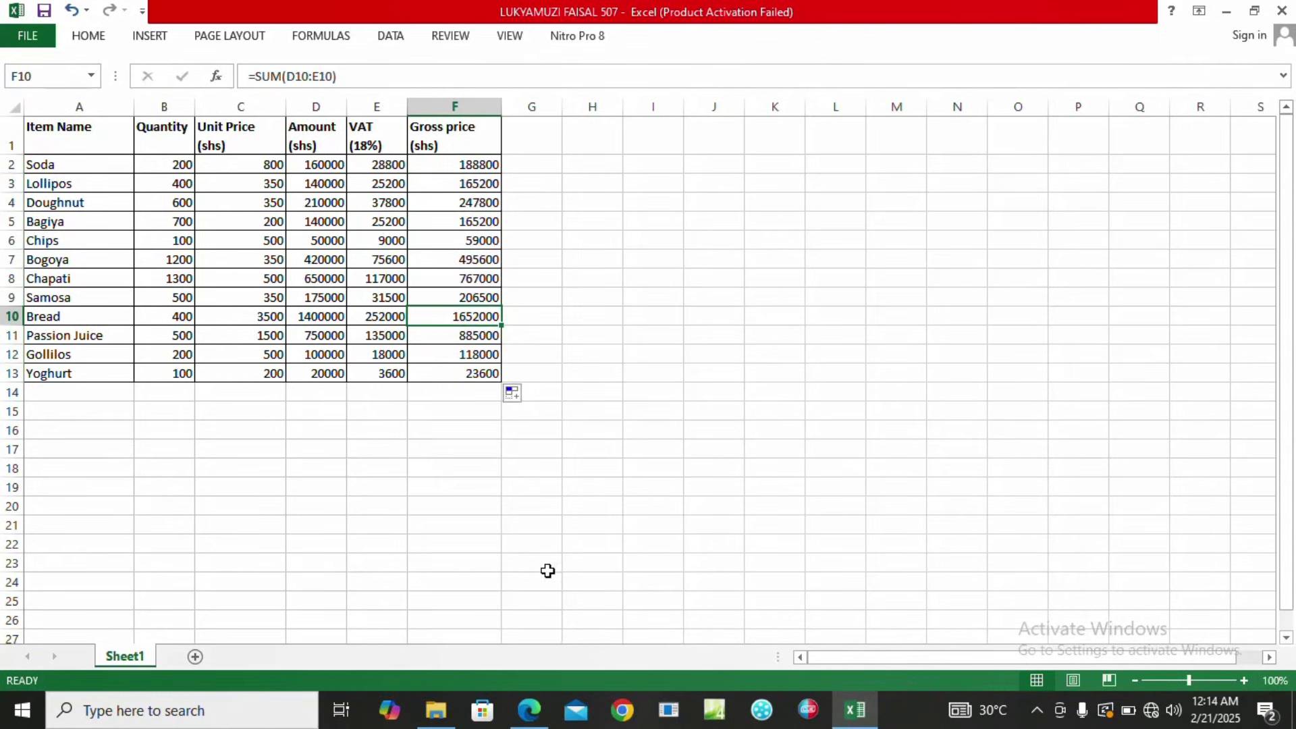
click(529, 710)
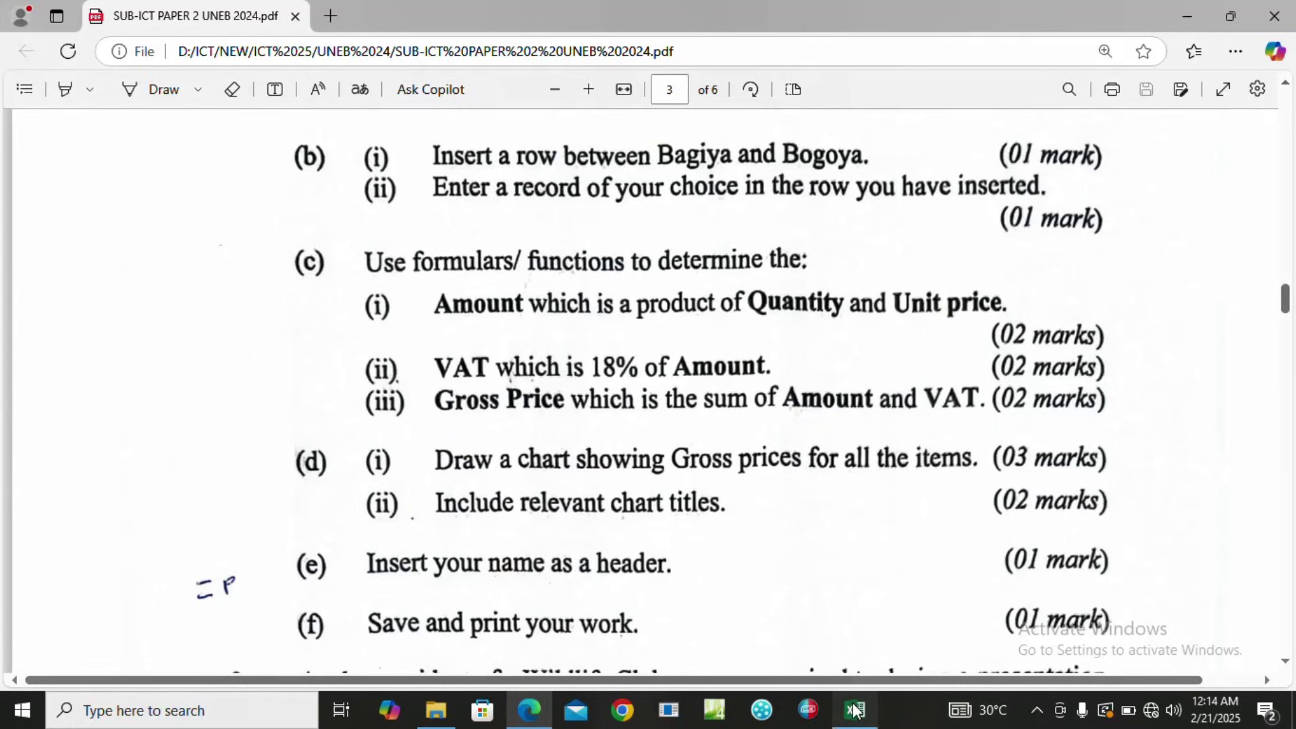
Bring the Excel sales workbook back to the front.
mouse_move(855, 710)
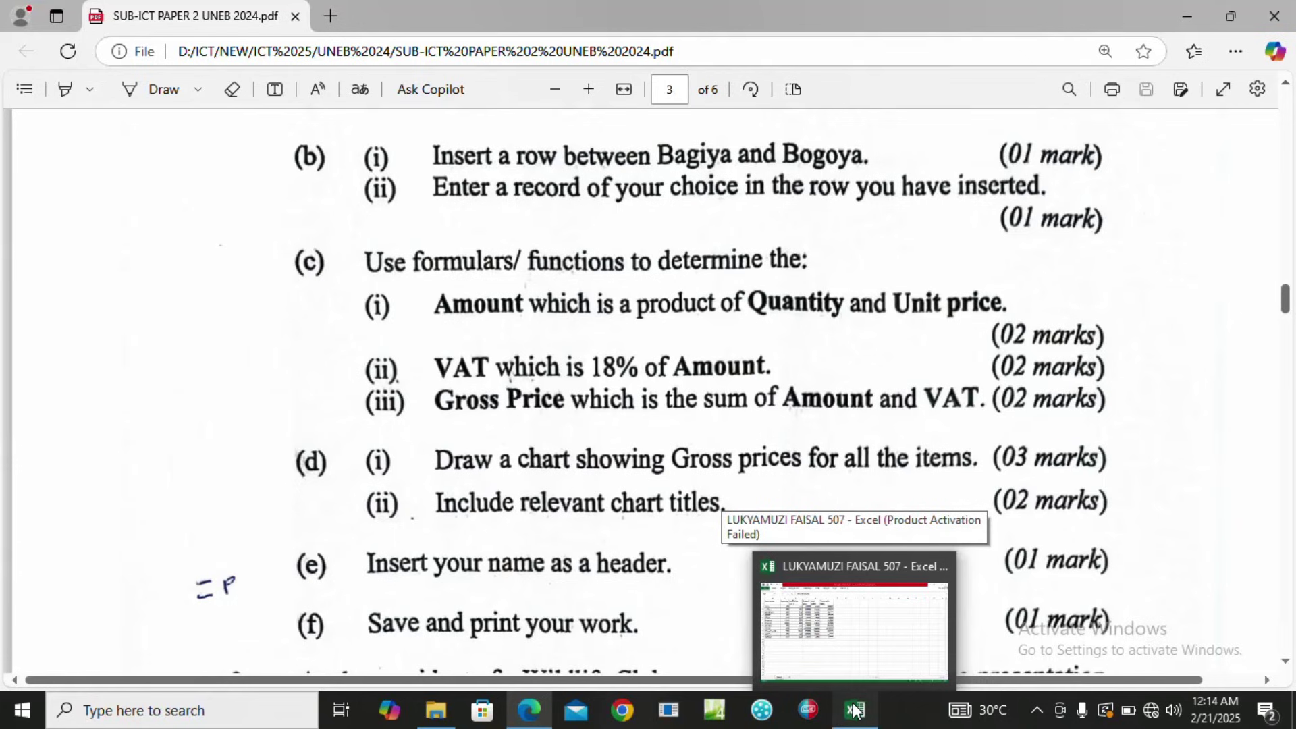
click(855, 710)
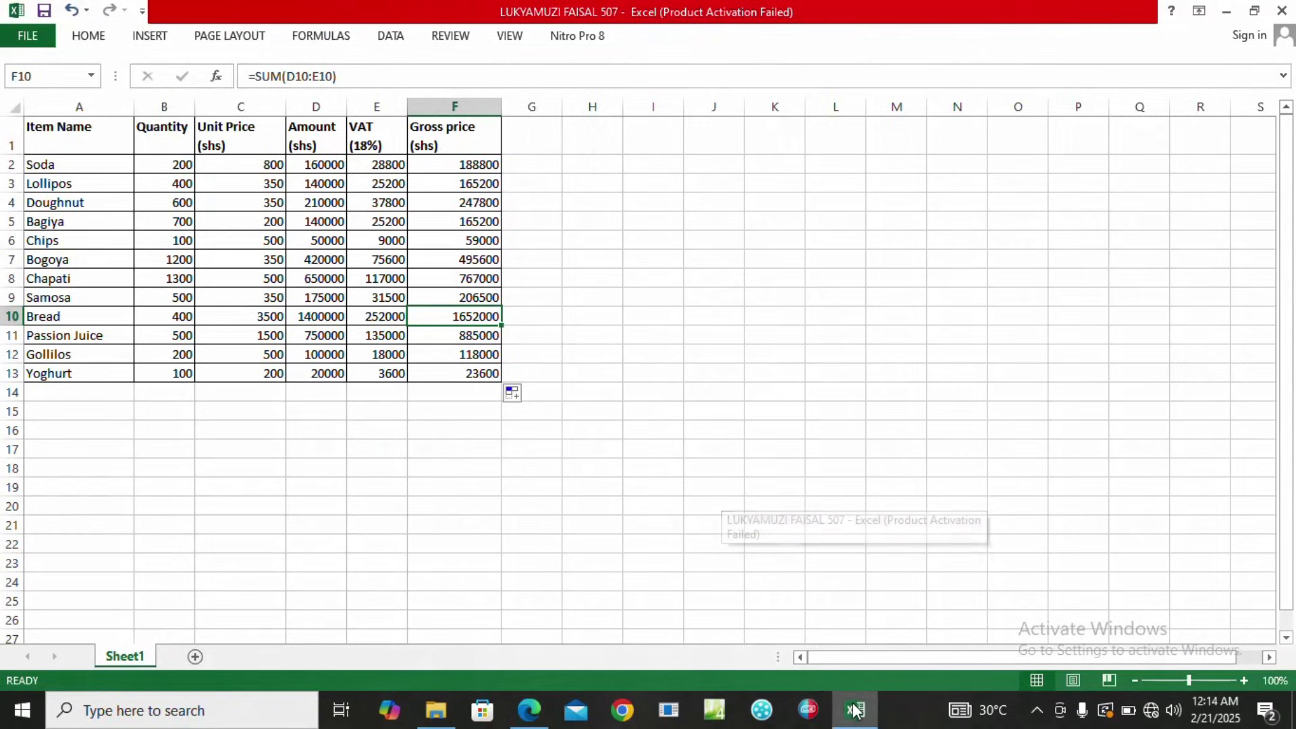
Select item names A1:A13 together with the Gross price column F1:F13.
click(55, 139)
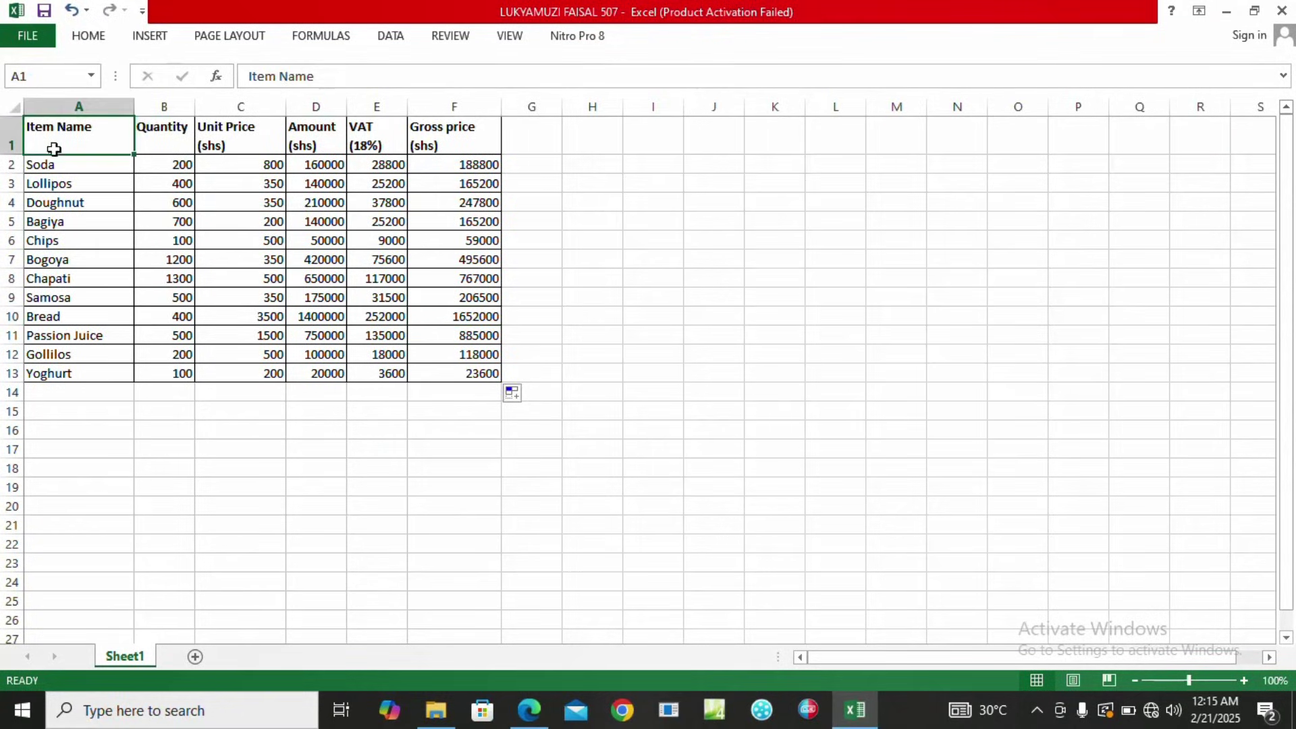
drag(54, 141, 54, 370)
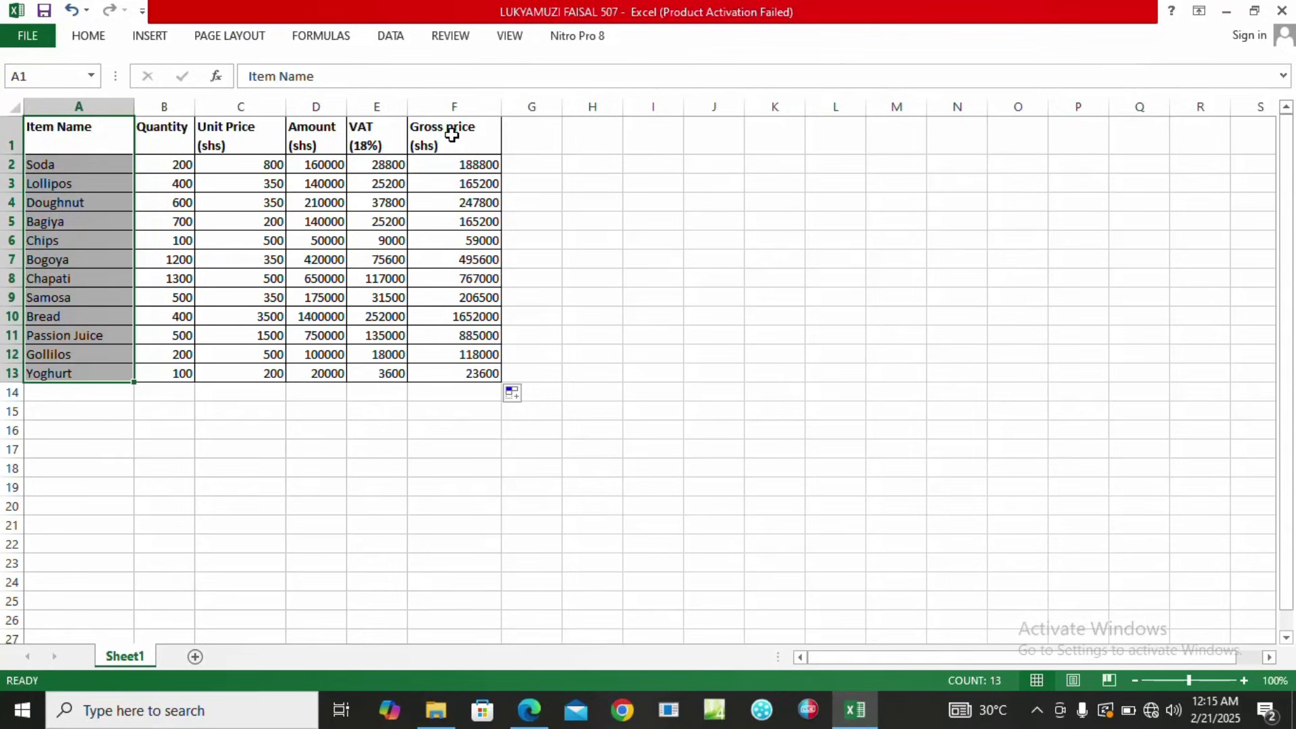
drag(452, 135, 478, 374)
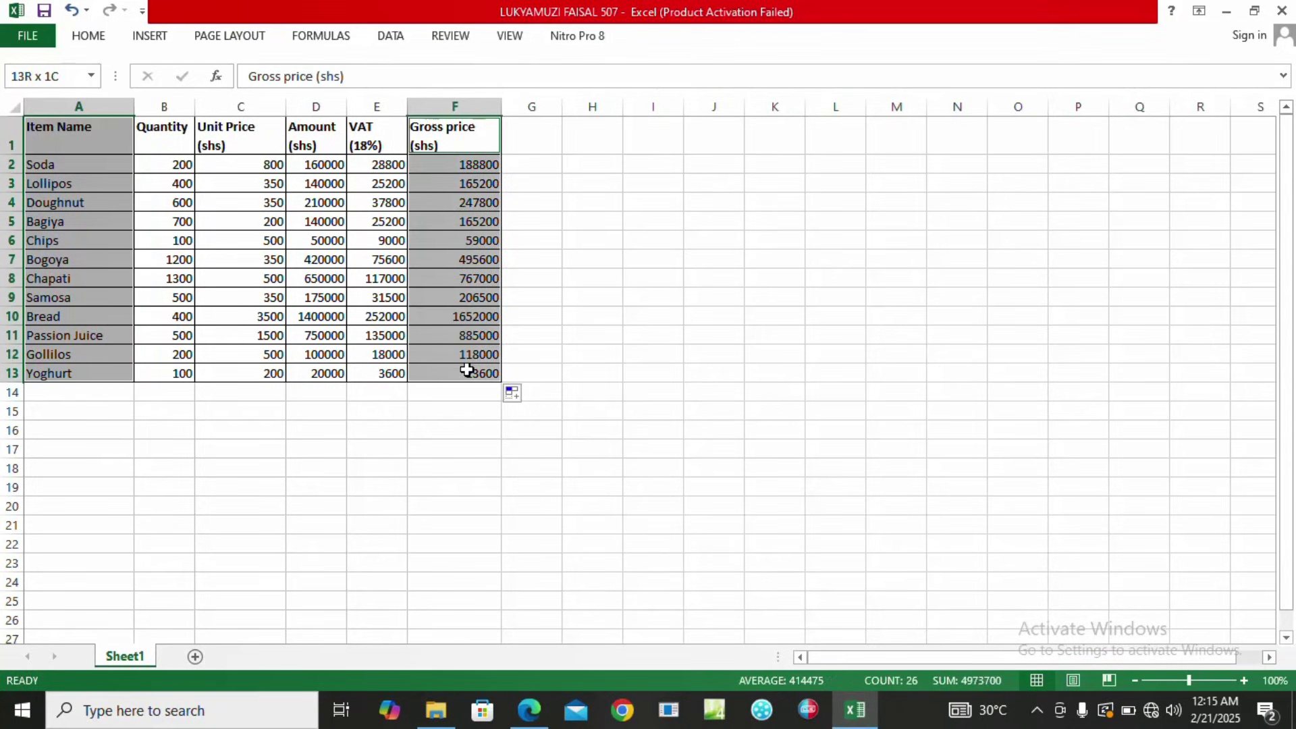
Insert a 2-D pie chart of Gross price (shs) and drag it below the sales table.
click(148, 37)
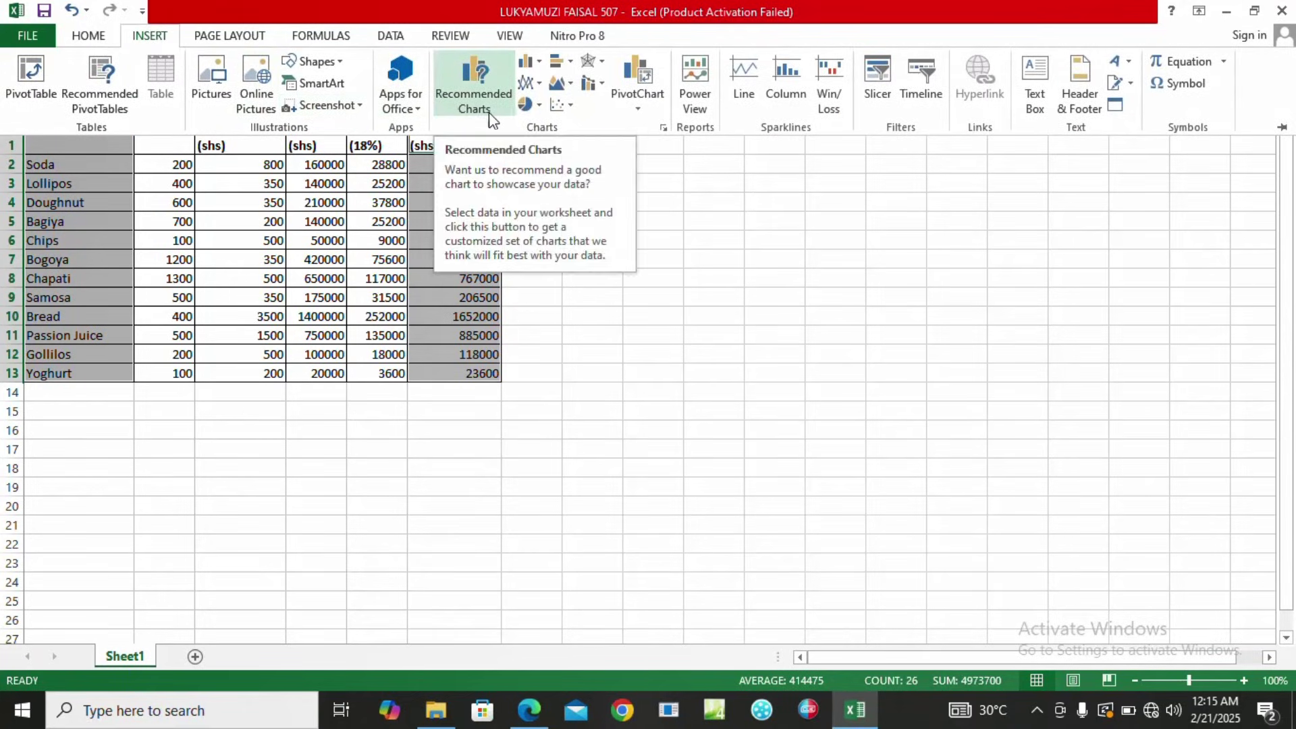
click(534, 105)
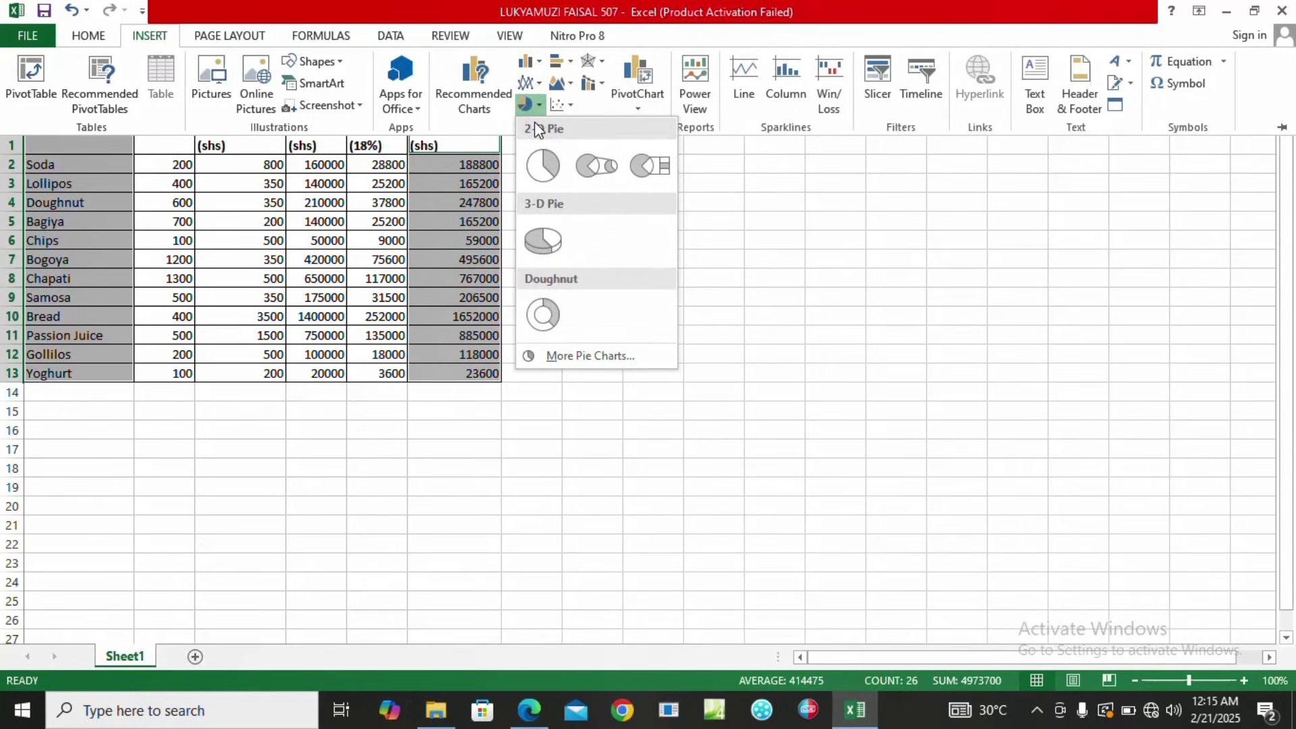
click(548, 166)
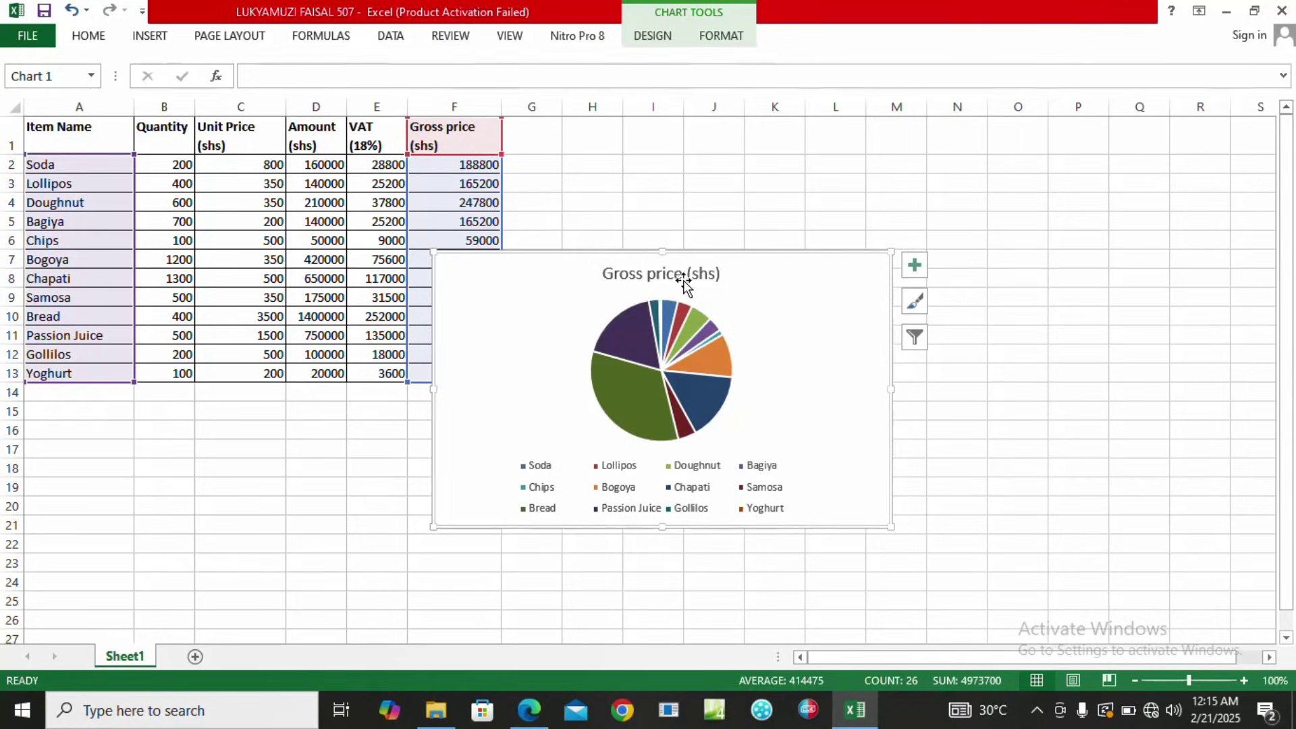
mouse_move(788, 295)
mouse_down()
mouse_move(585, 364)
mouse_move(448, 431)
mouse_move(396, 431)
mouse_up()
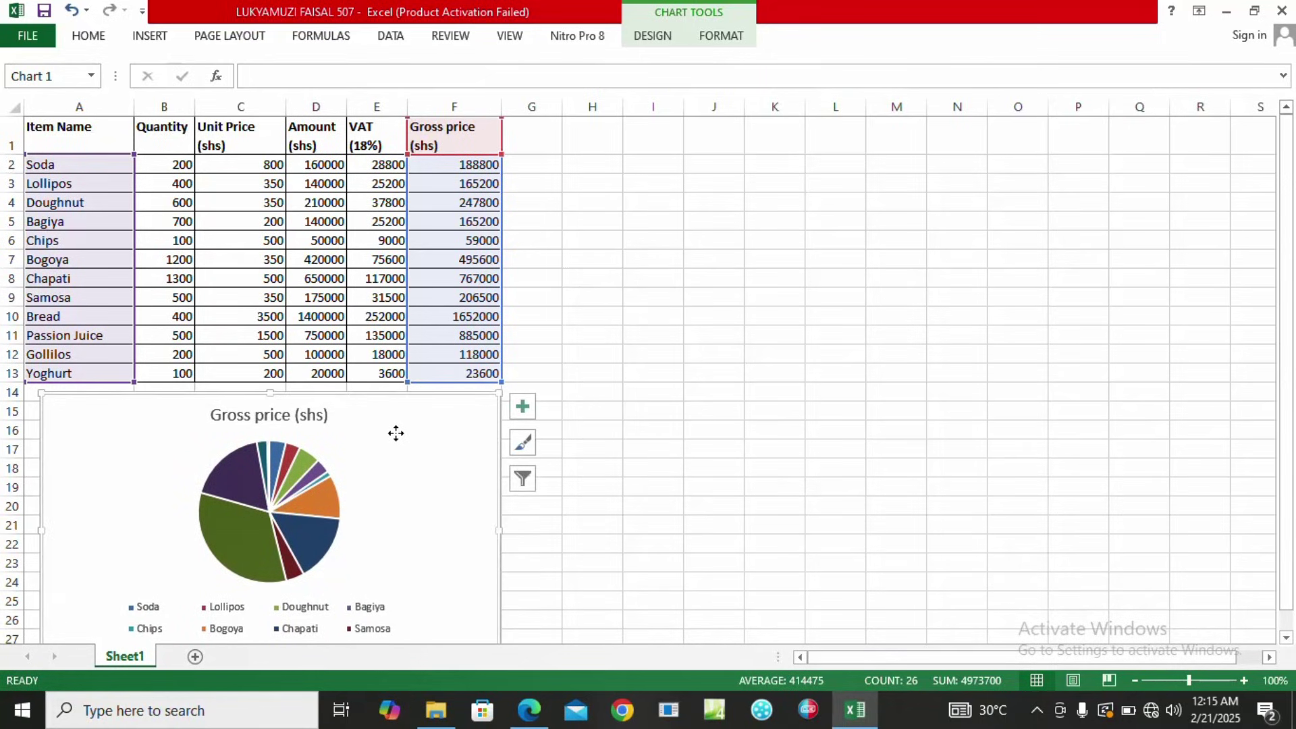
Apply Quick Layout 1 so every slice shows its item name and percentage, then select the chart title.
click(654, 35)
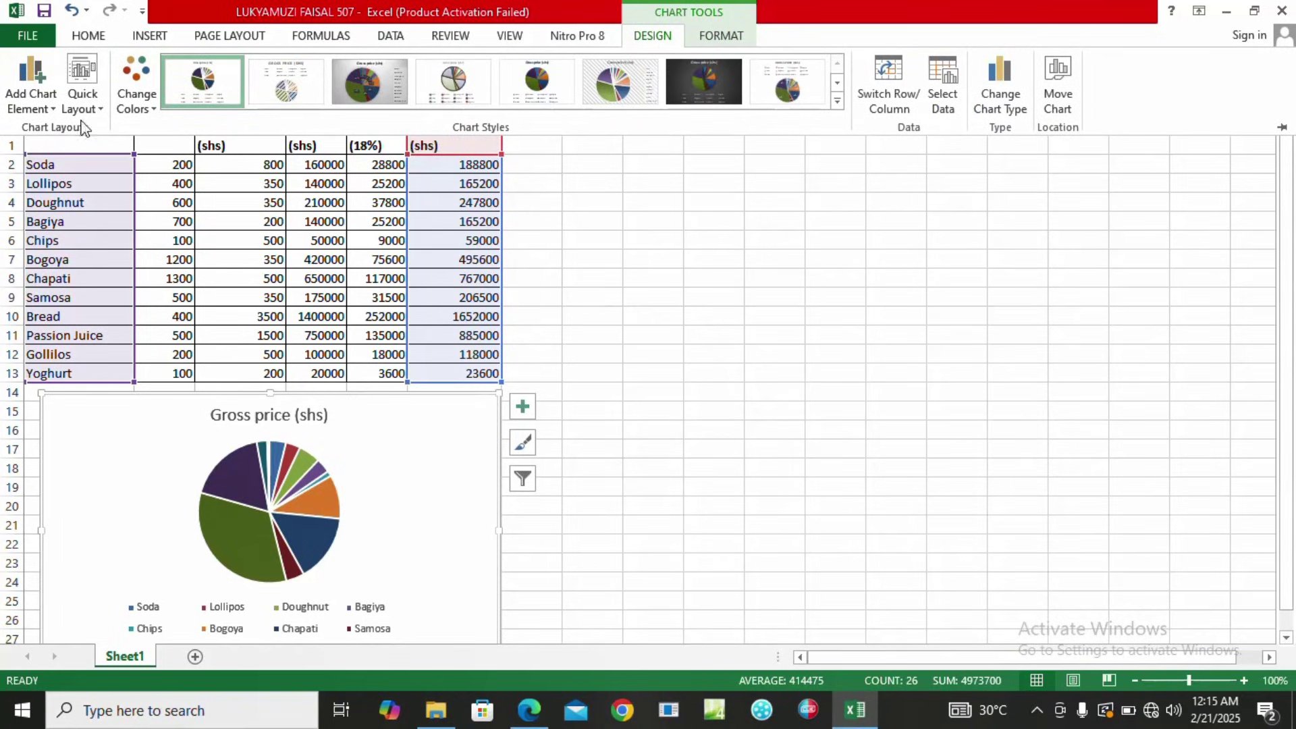
click(97, 110)
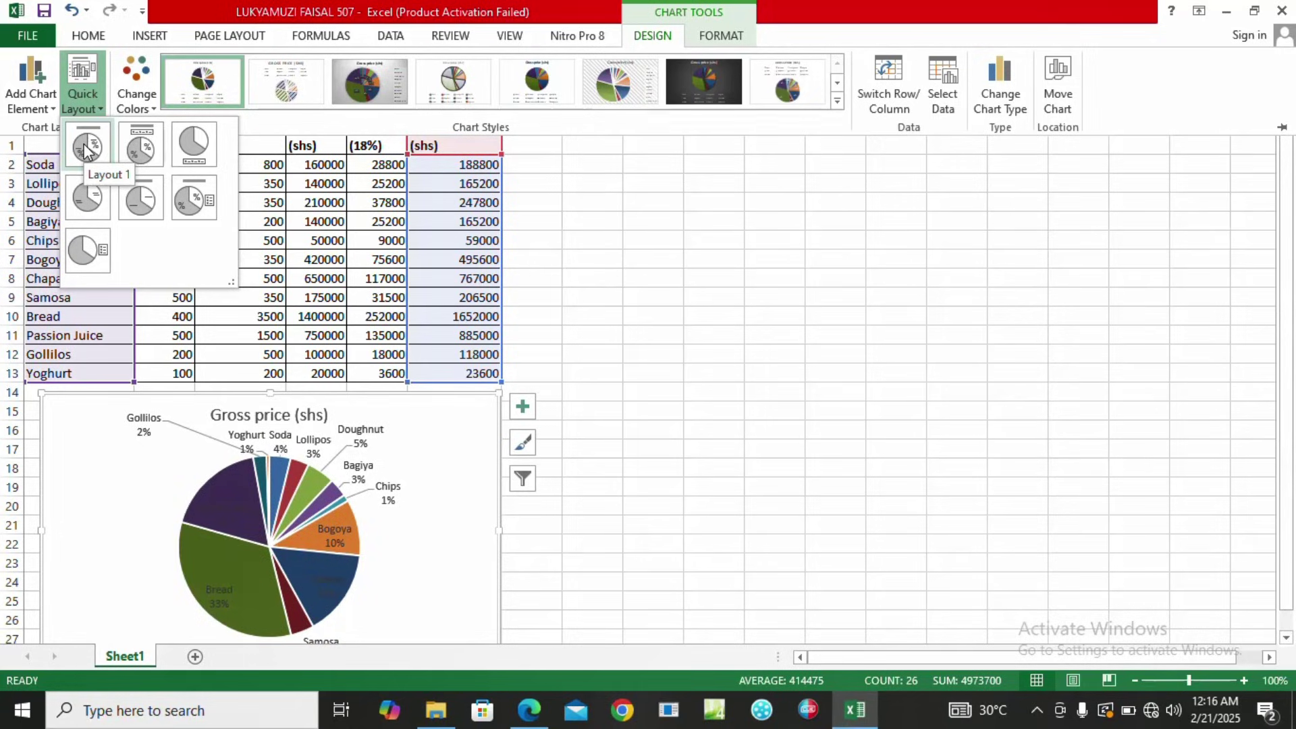
click(86, 149)
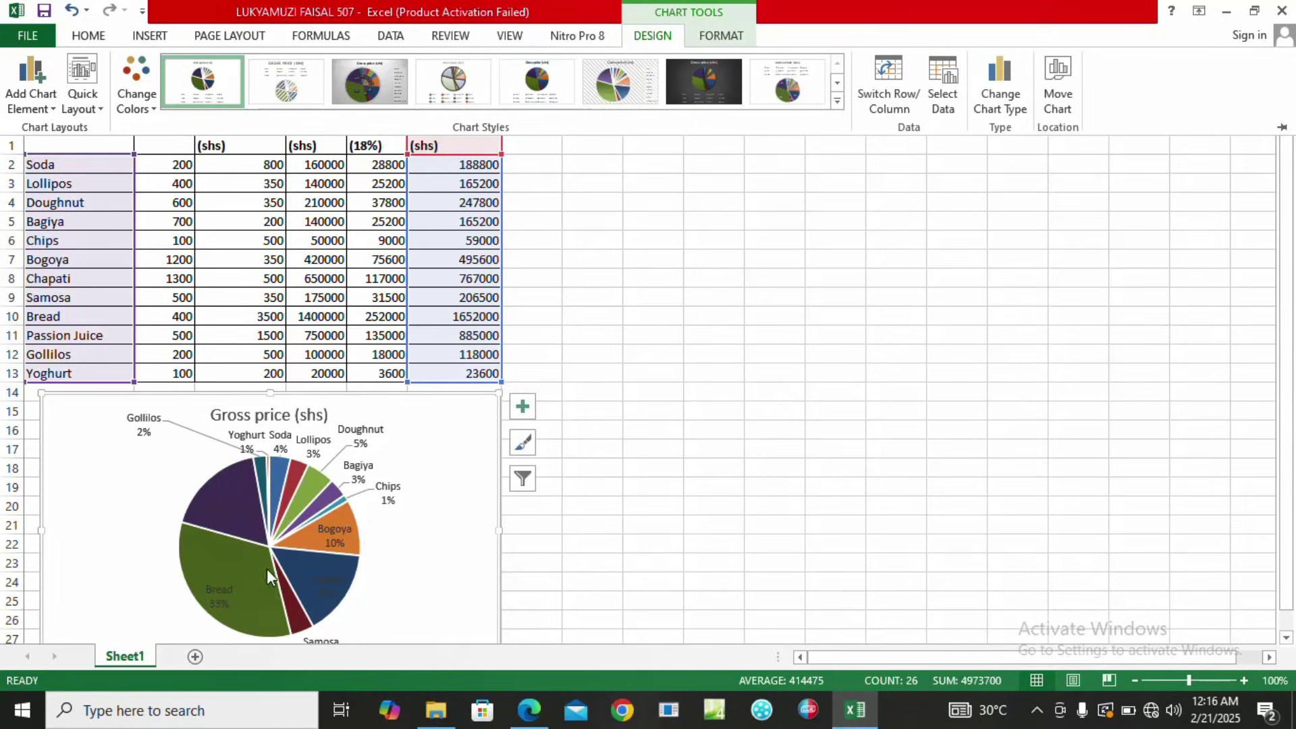
click(274, 420)
click(272, 408)
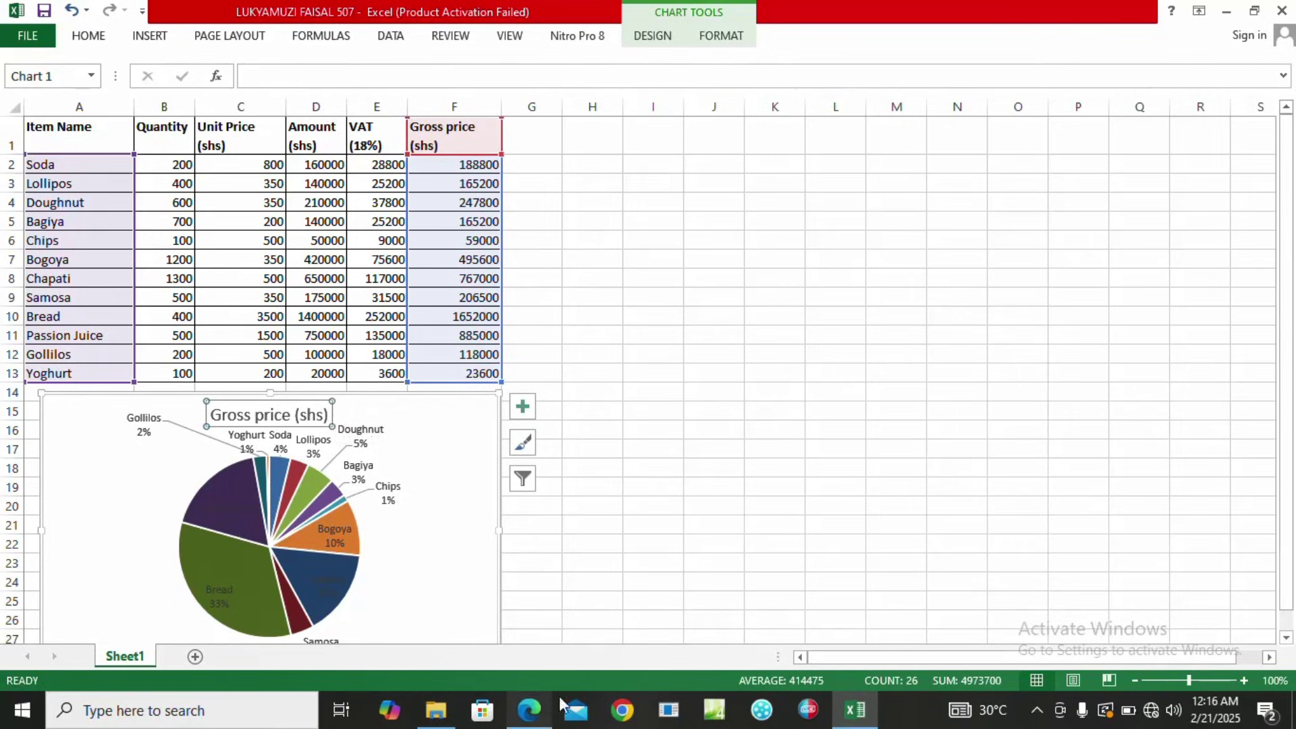
Check the chart-title requirement in part (d)(ii) of the exam paper, then return to the Excel workbook.
click(531, 710)
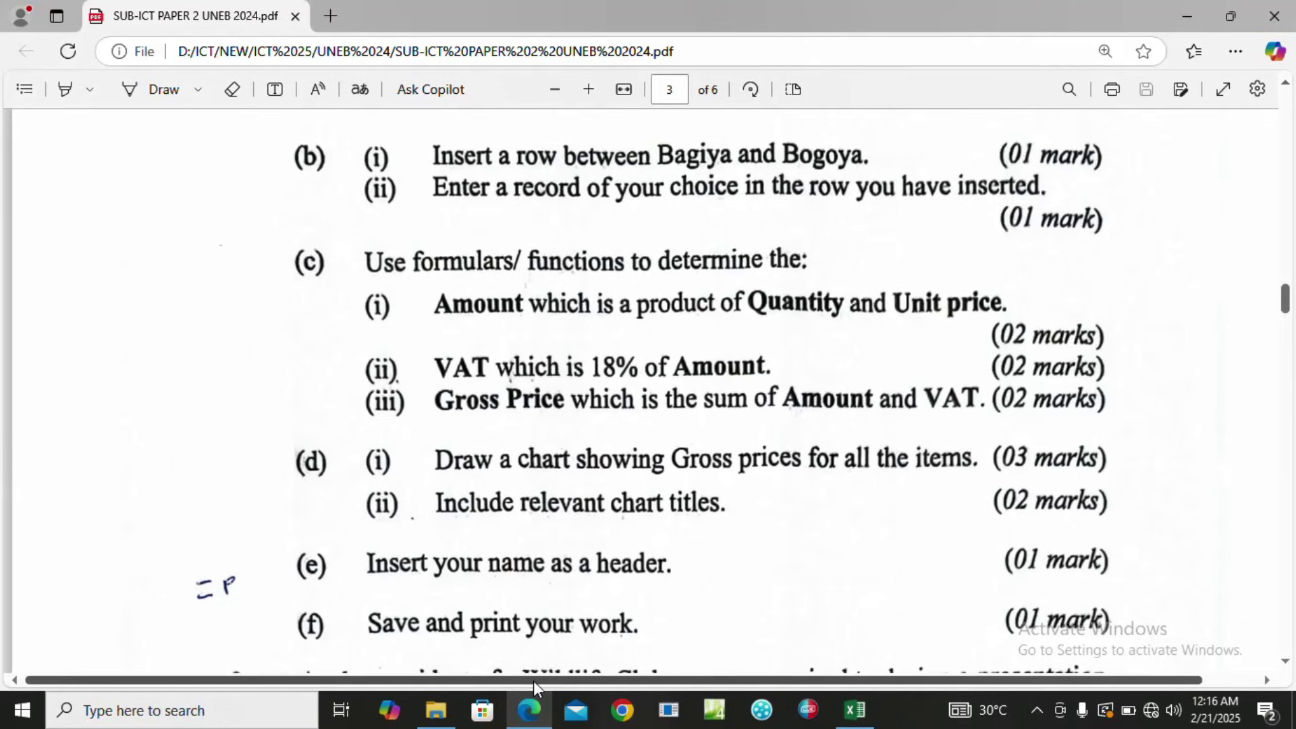
click(854, 712)
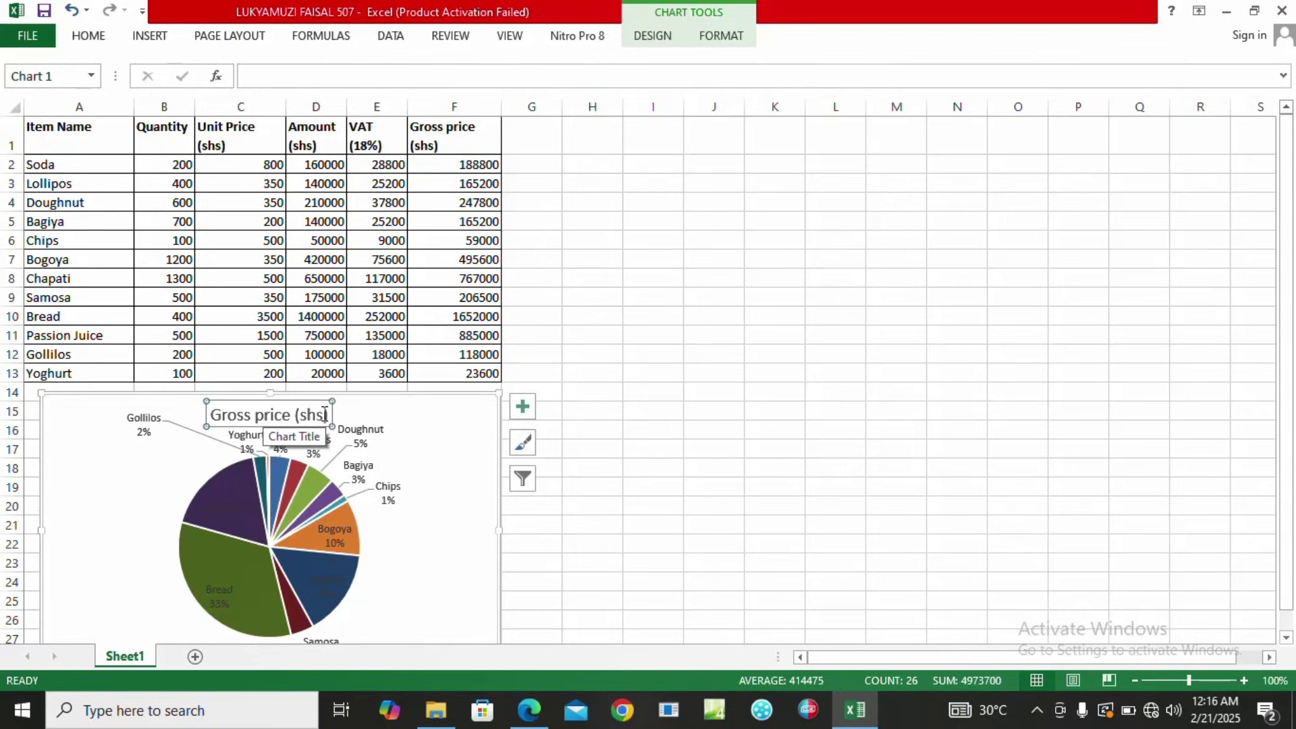
click(214, 411)
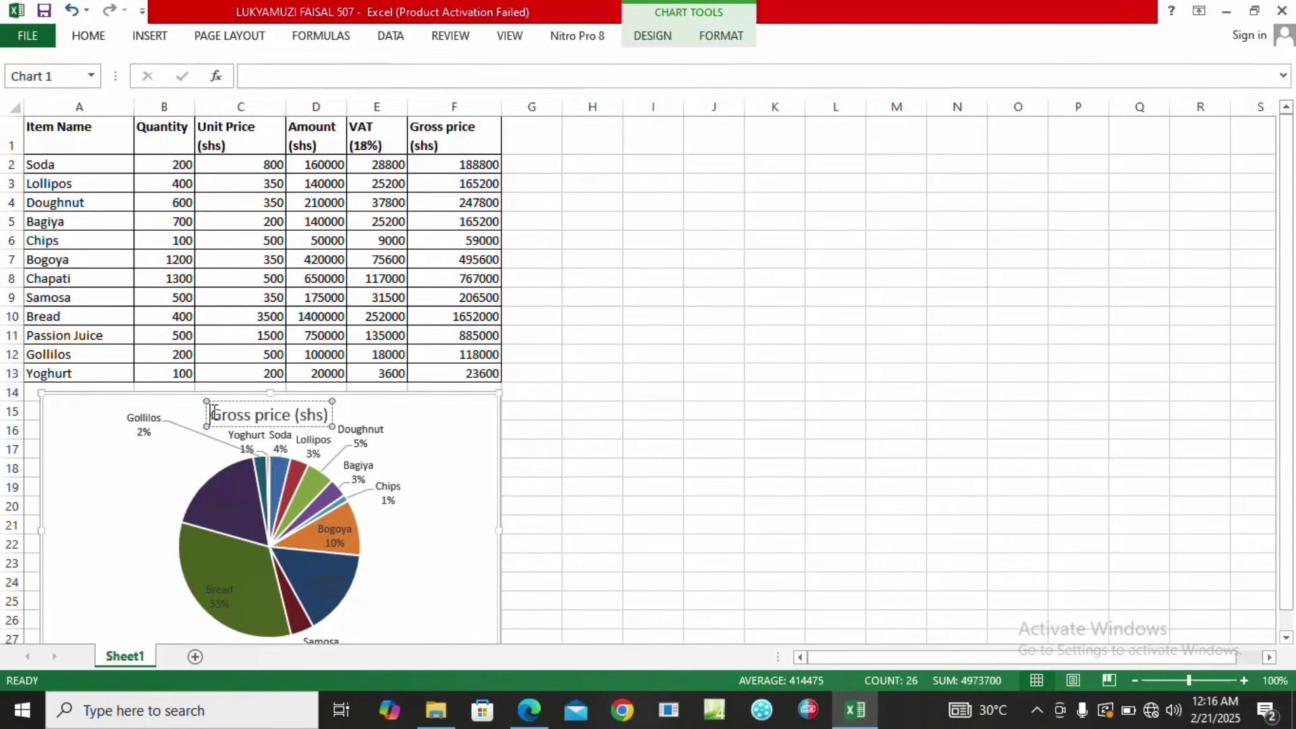
text(A cha)
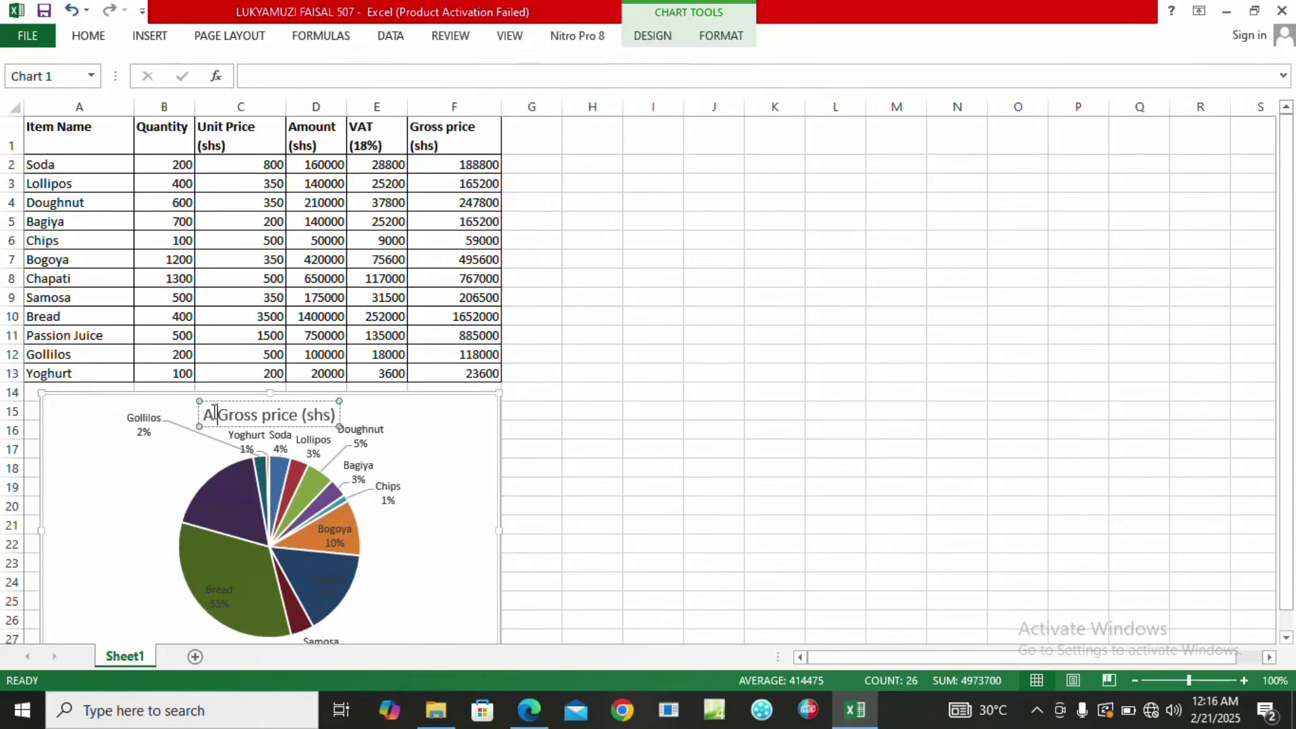
text(rt)
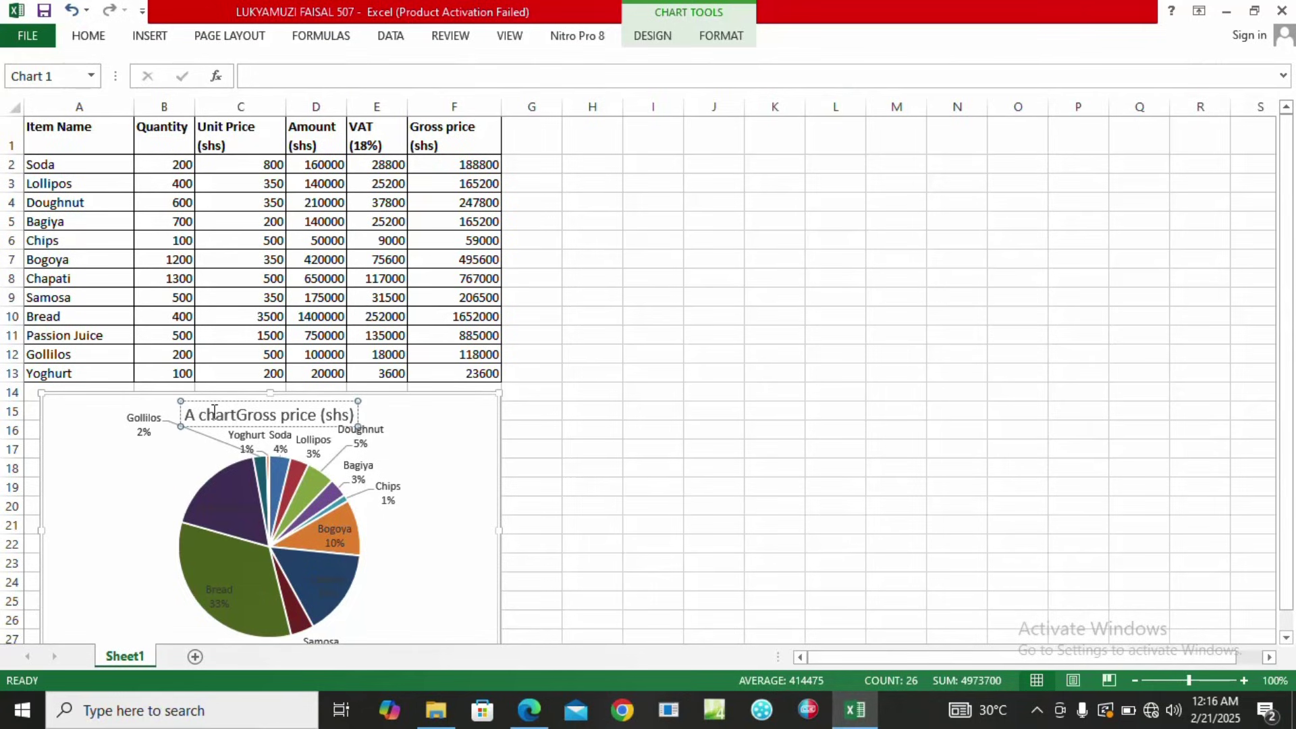
text( Showin)
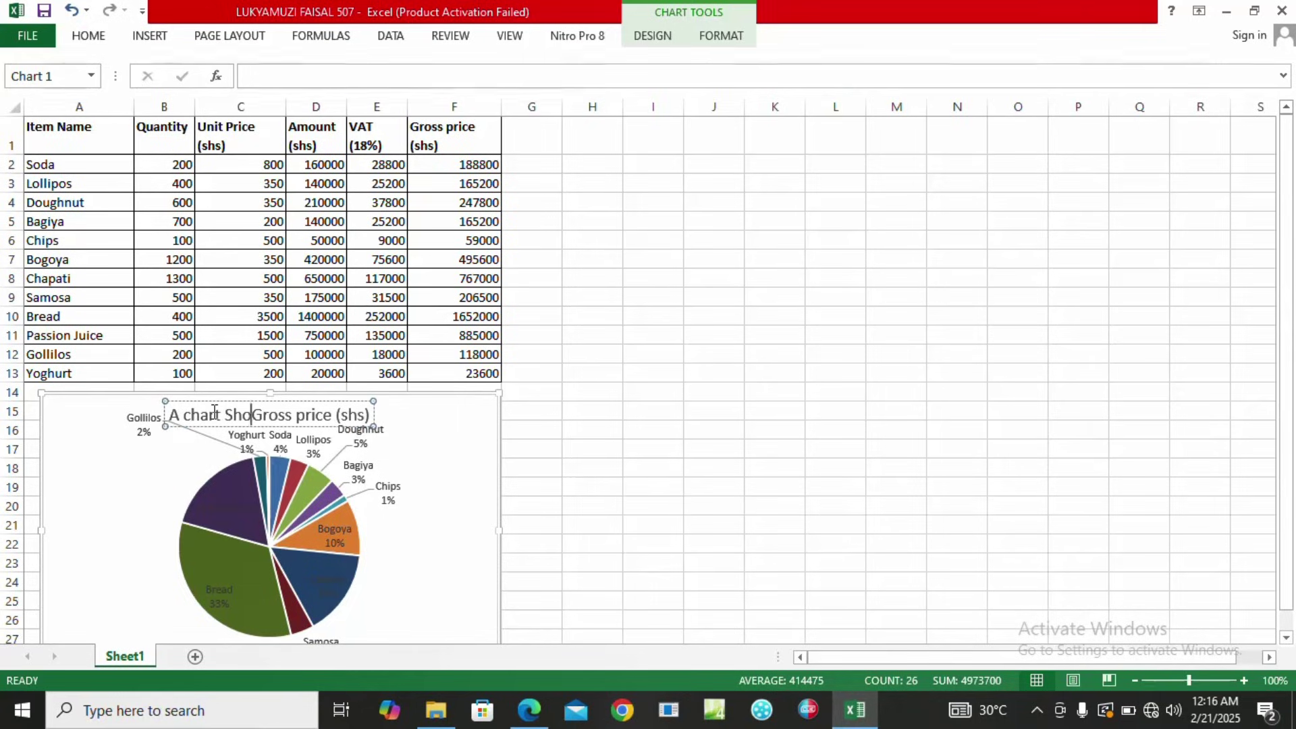
text(g)
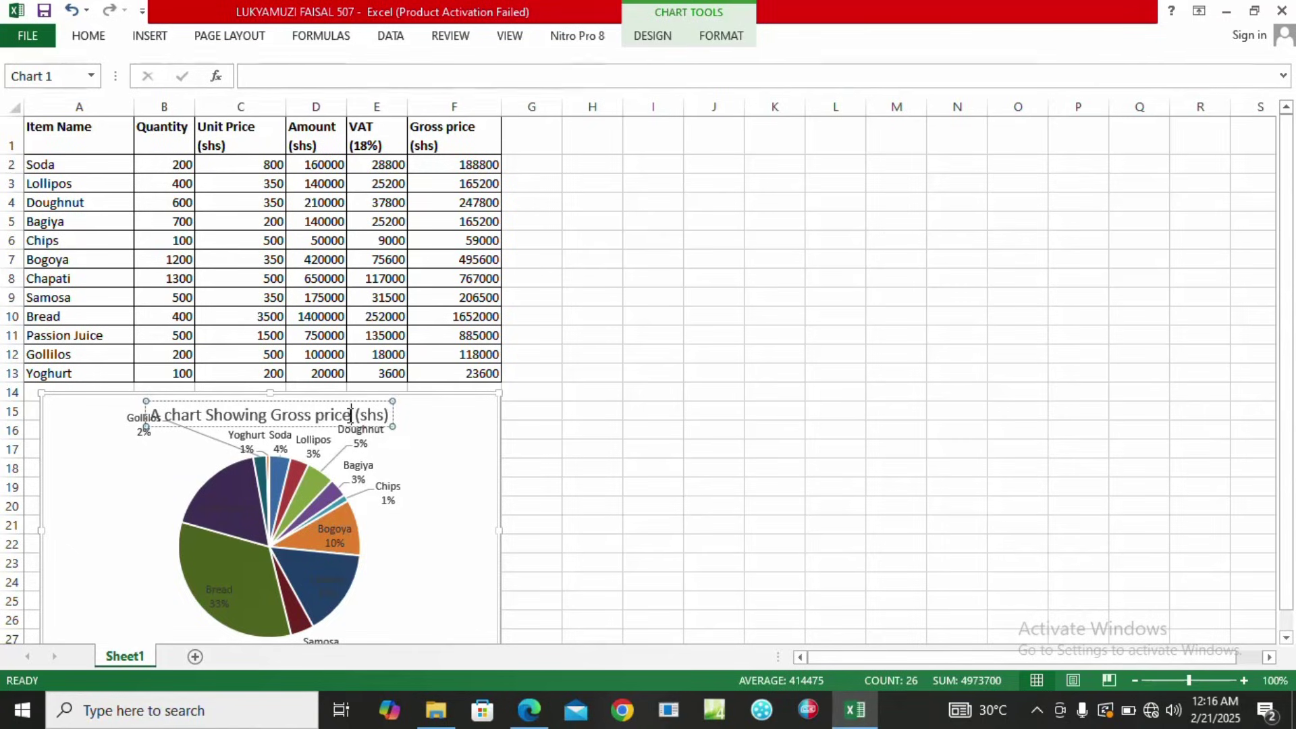
click(350, 415)
text(s)
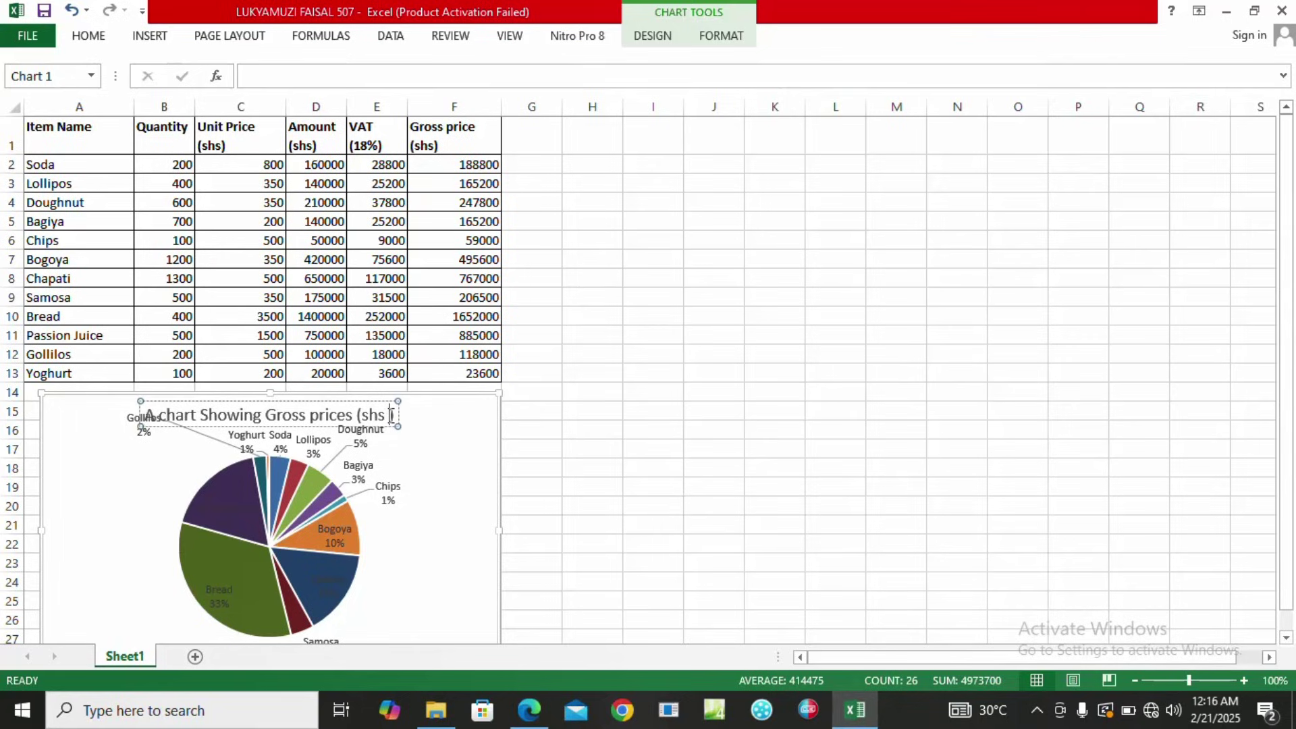
key(BackSpace)
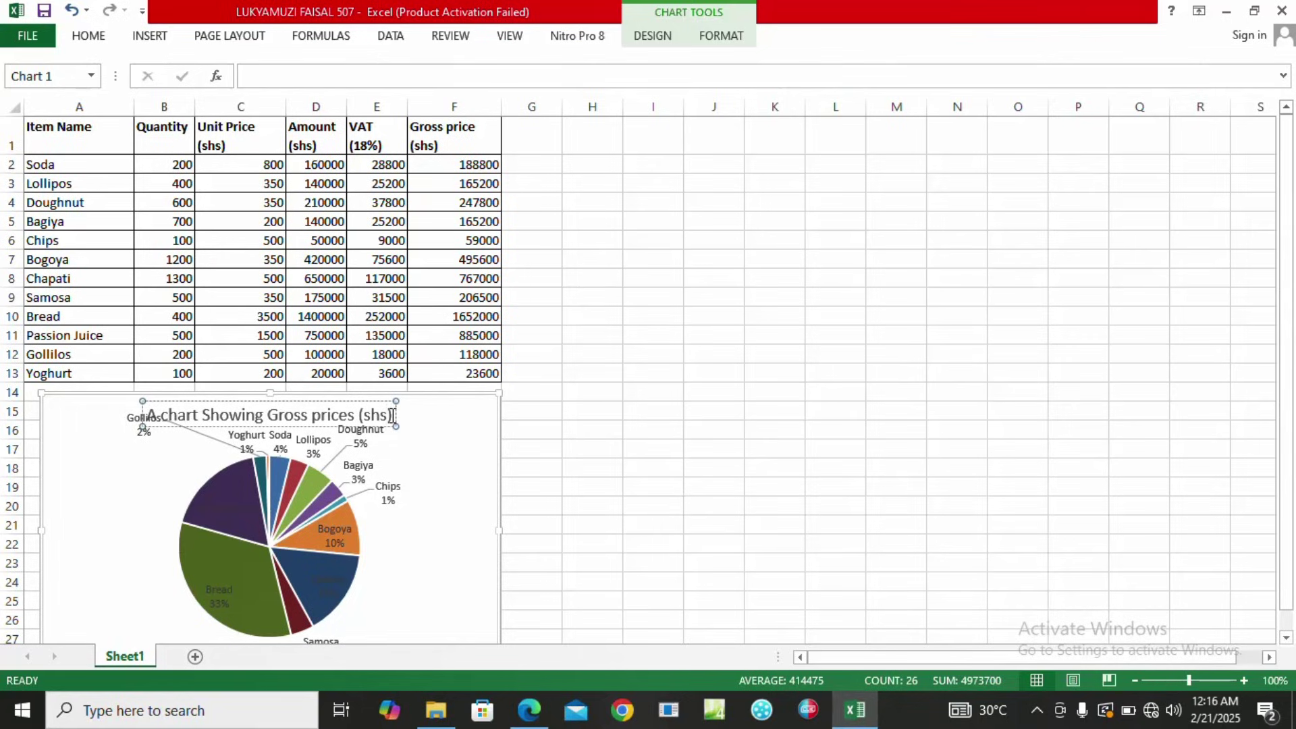
text(for )
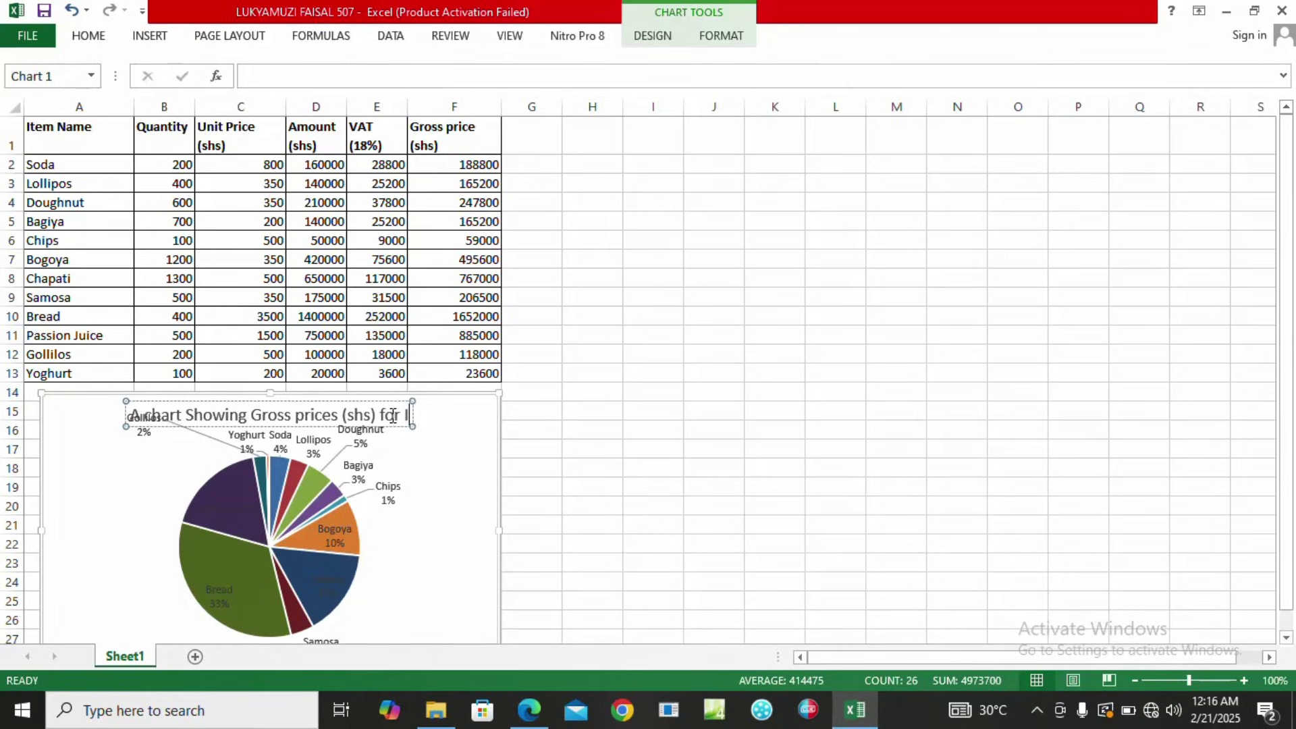
text(Items)
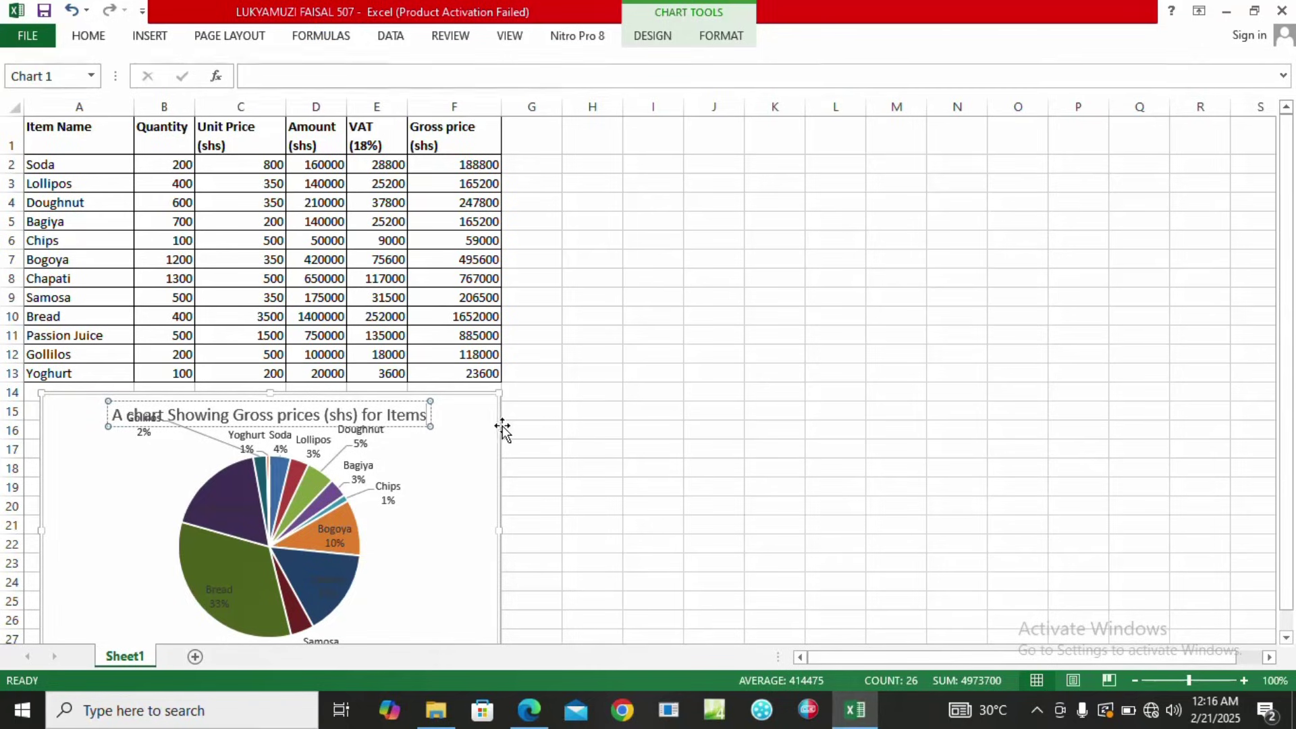
click(505, 428)
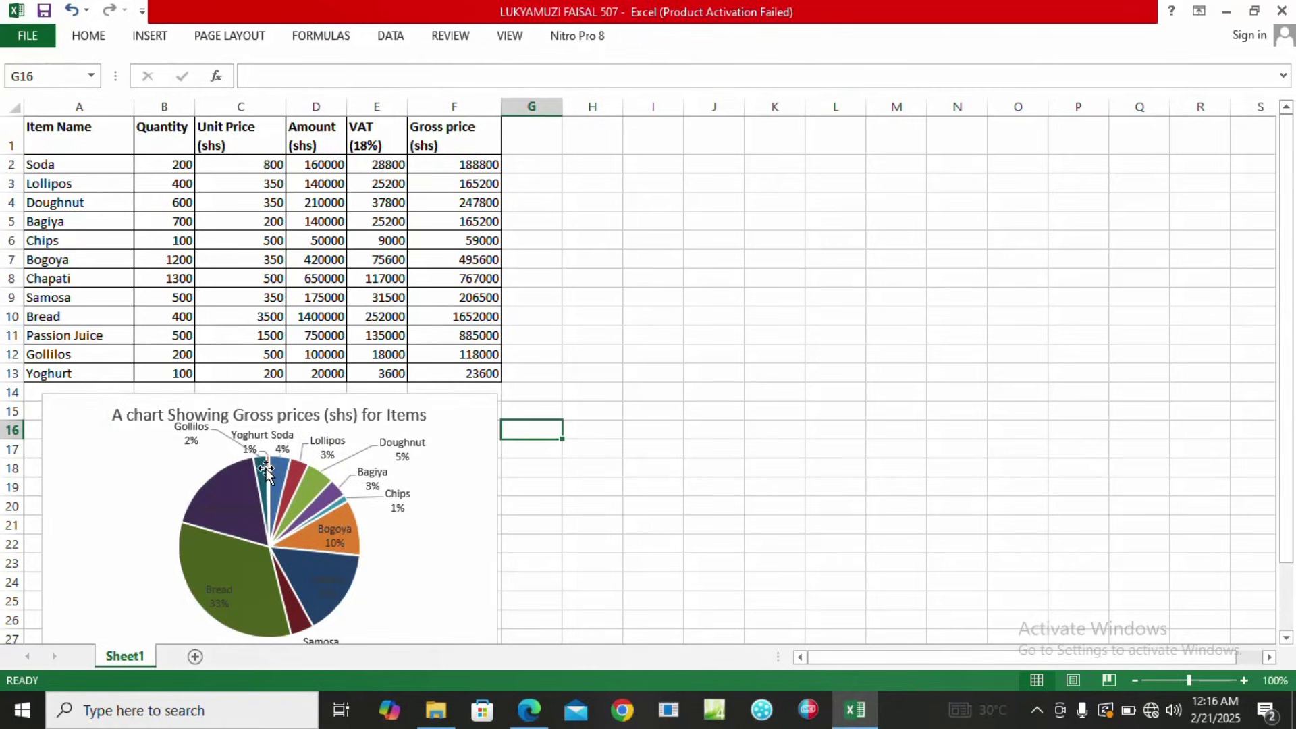
click(268, 497)
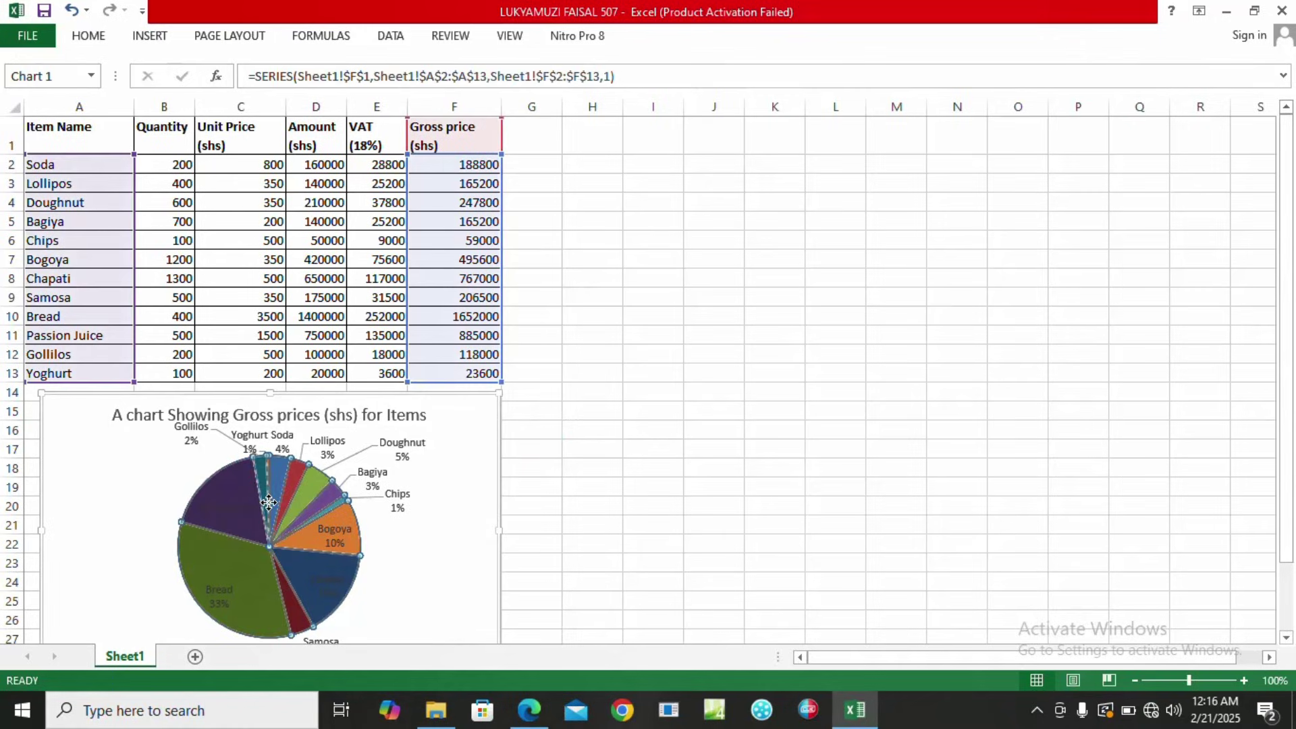
click(628, 478)
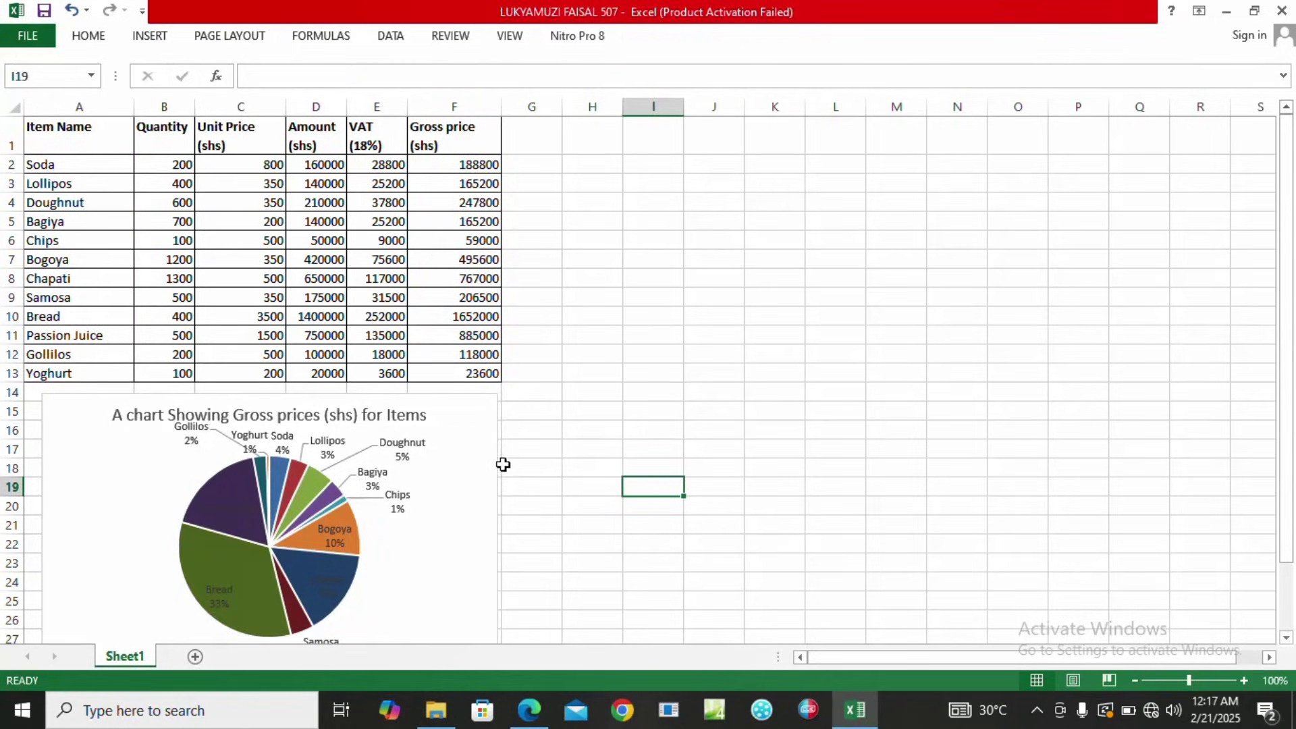
click(529, 709)
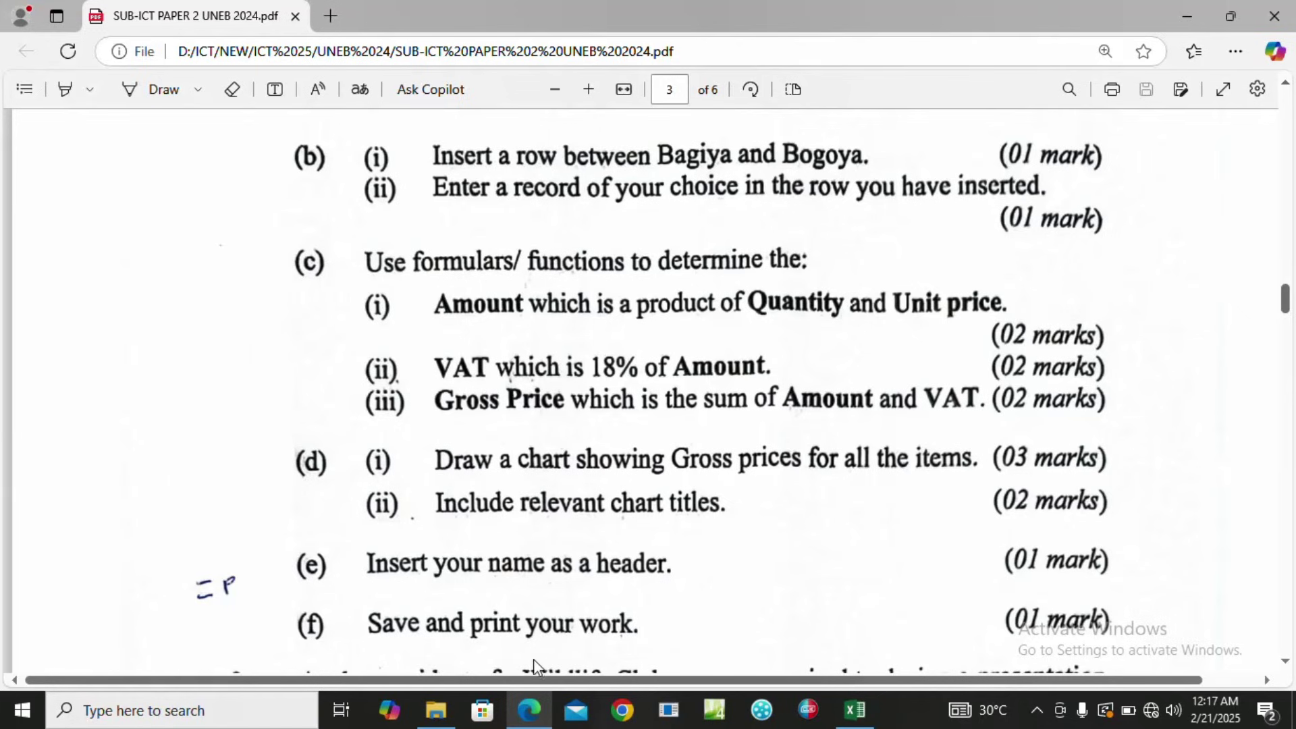
click(855, 709)
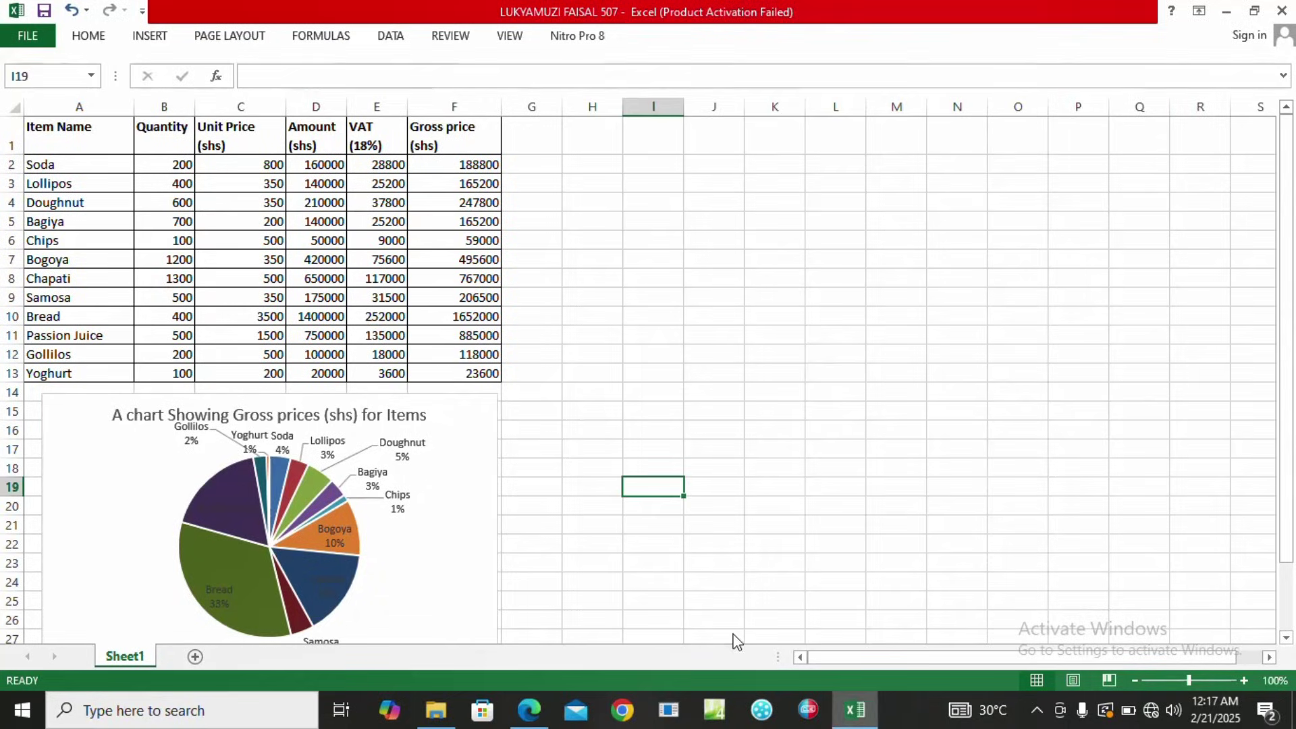
Start inserting a text box from the INSERT ribbon and scroll the sheet.
click(150, 37)
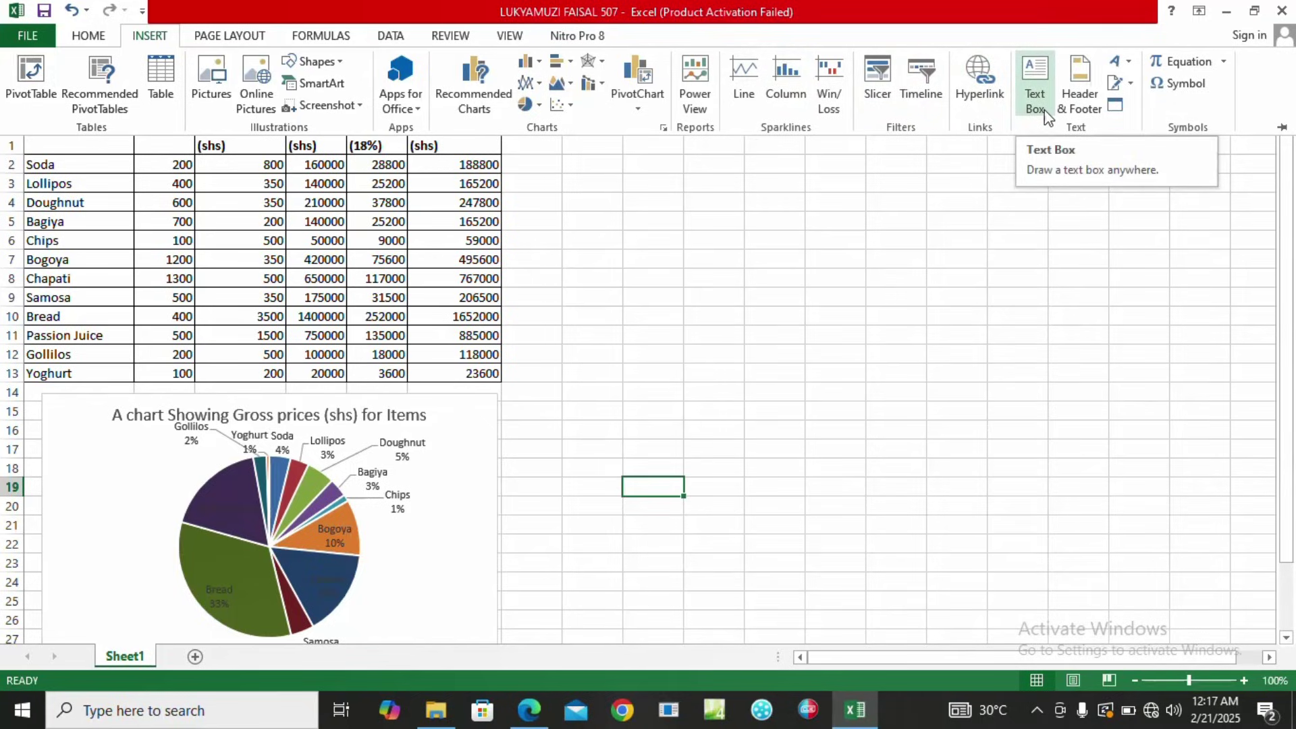
click(1036, 101)
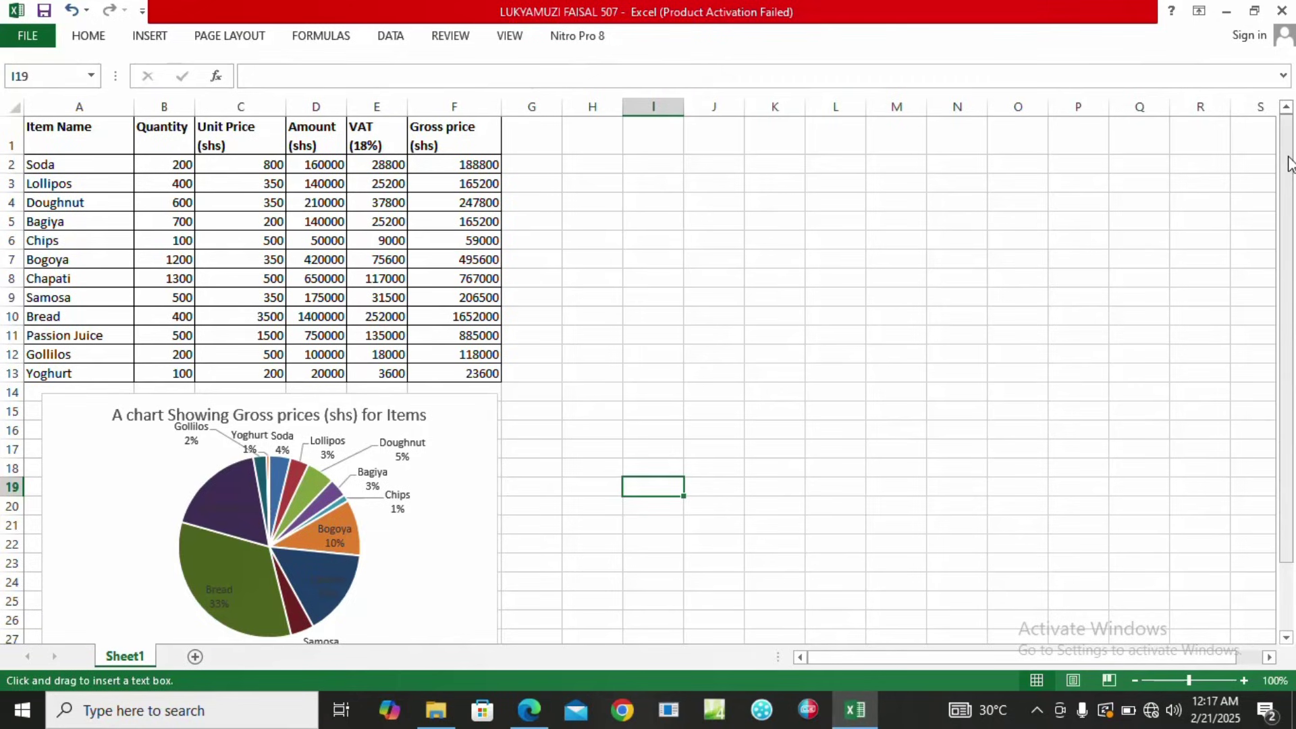
drag(1290, 164, 1291, 97)
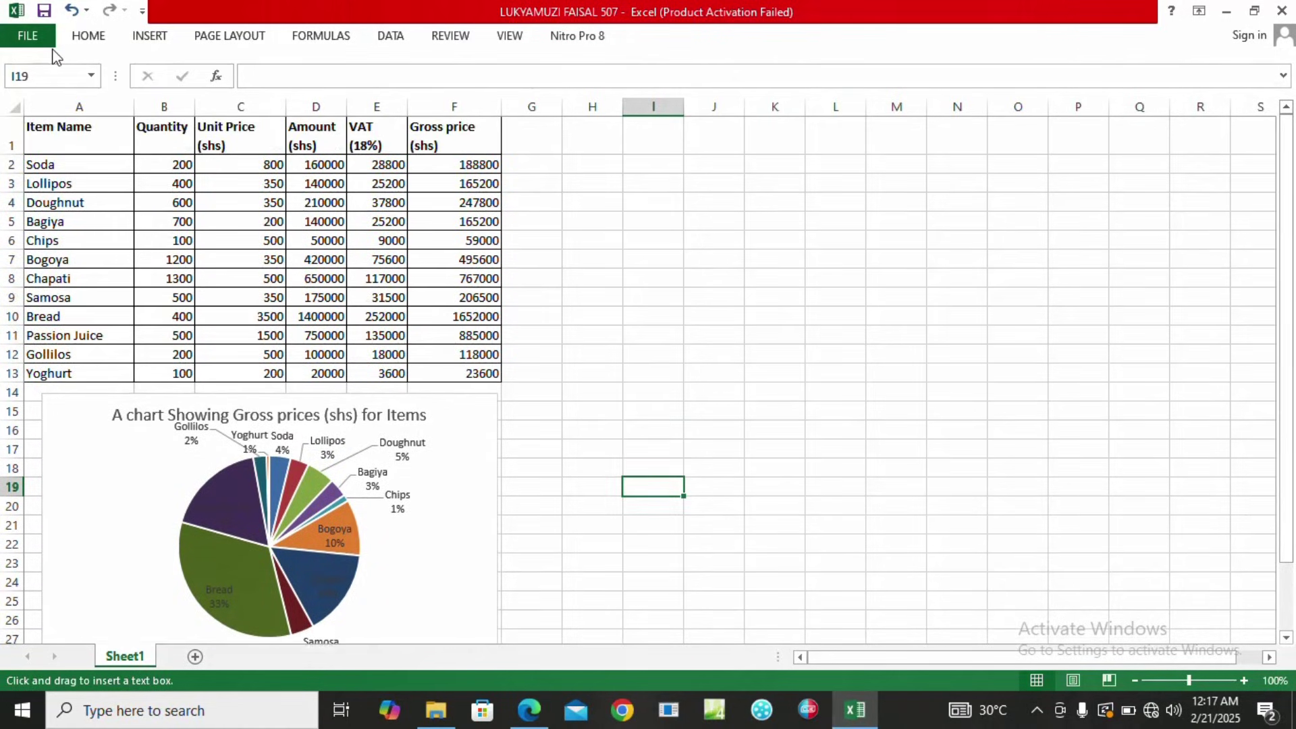
Switch to header editing with Header & Footer, then reread part (e) of the exam paper.
click(152, 39)
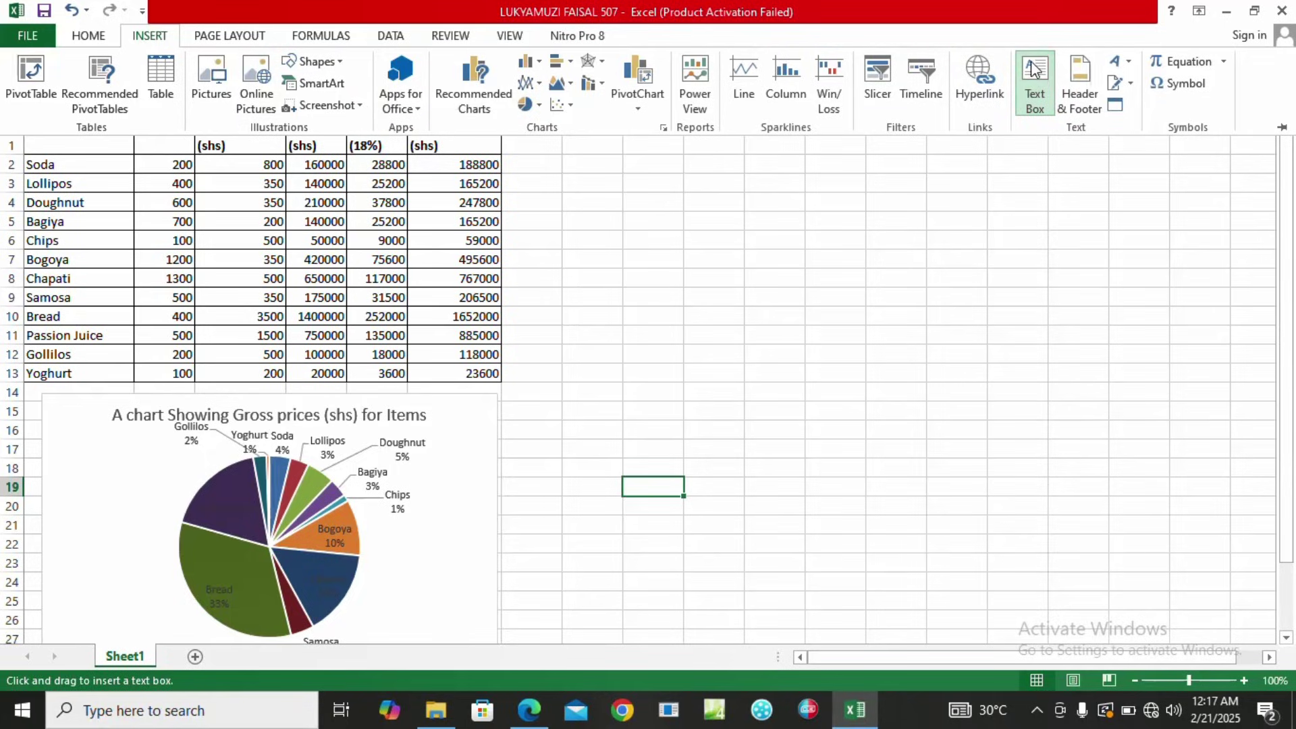
click(1087, 99)
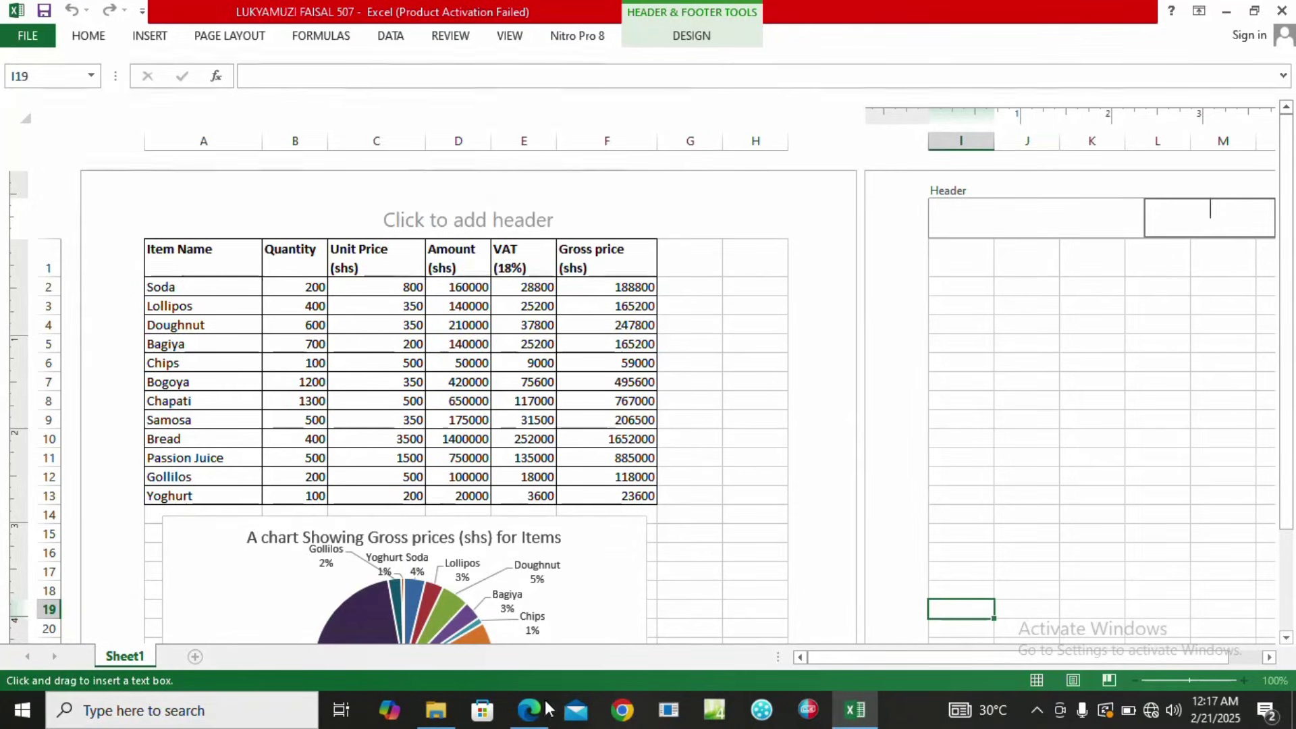
mouse_move(530, 709)
click(540, 653)
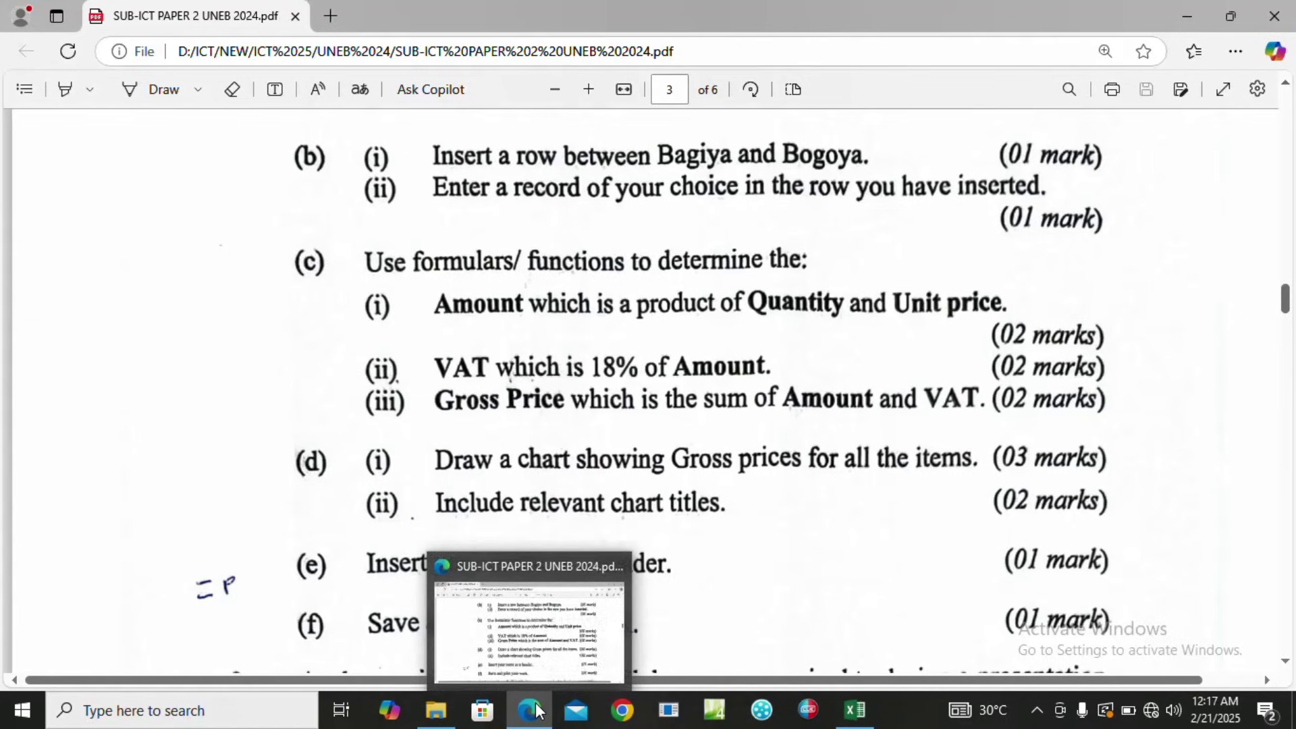
Type the candidate's full name into the centre header of page 1 and finish editing.
click(840, 710)
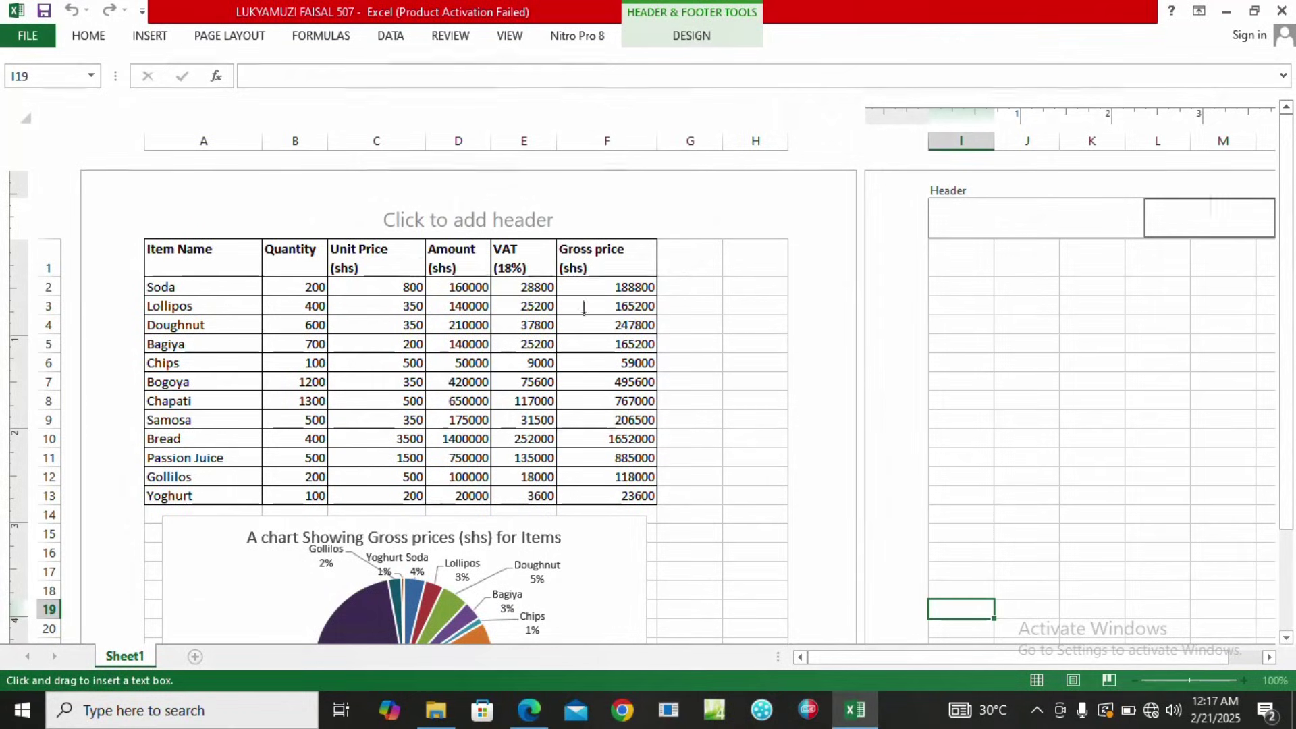
click(468, 228)
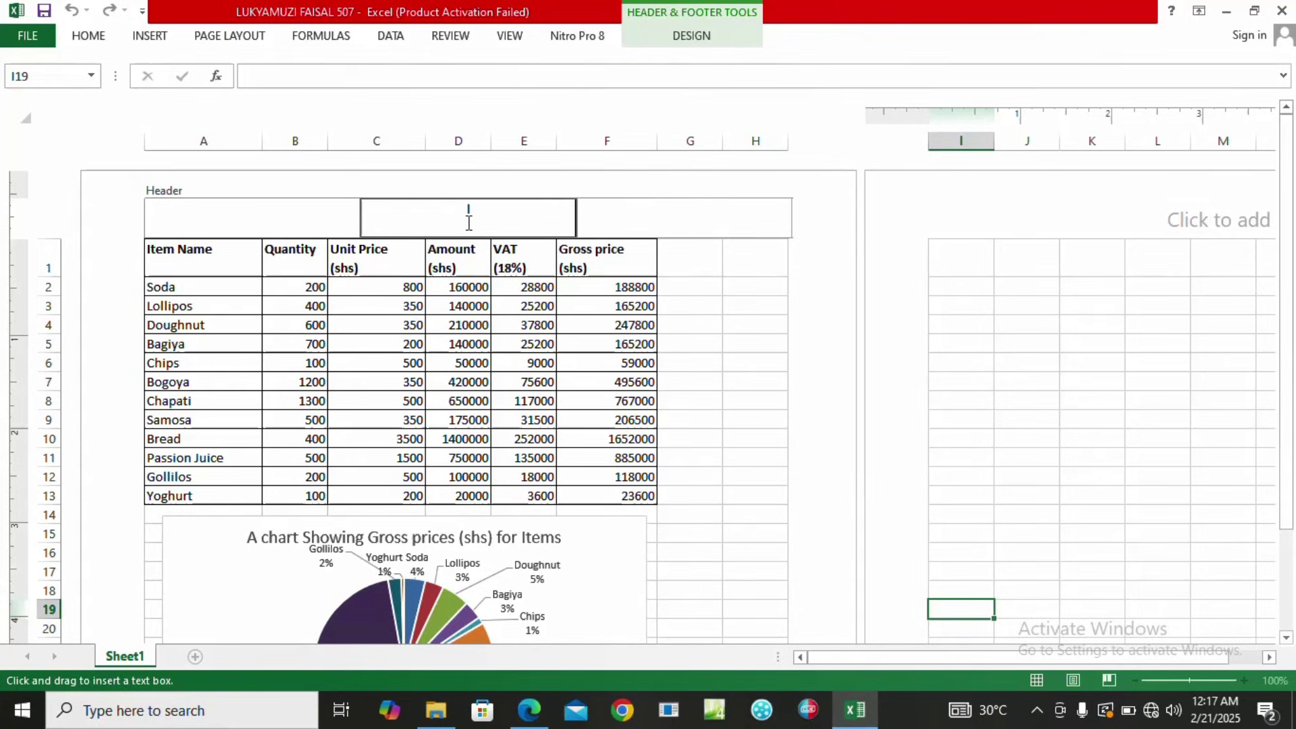
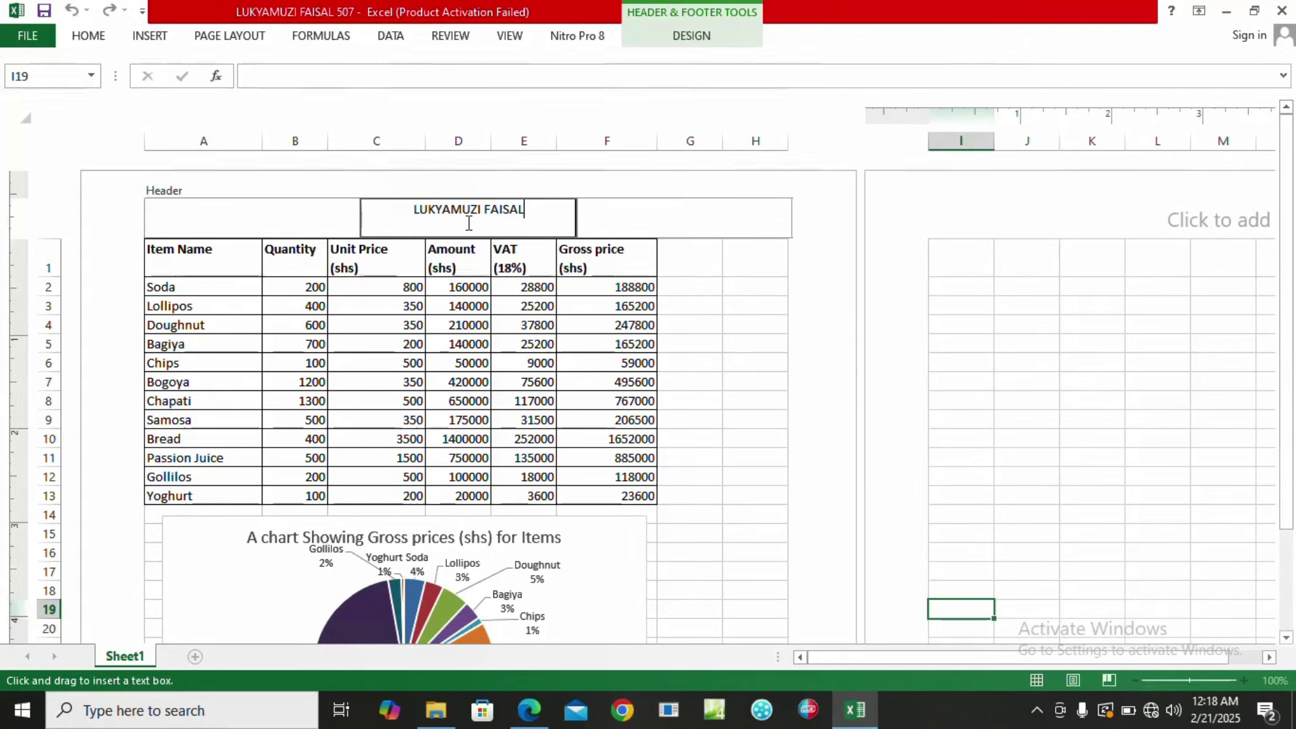
click(767, 348)
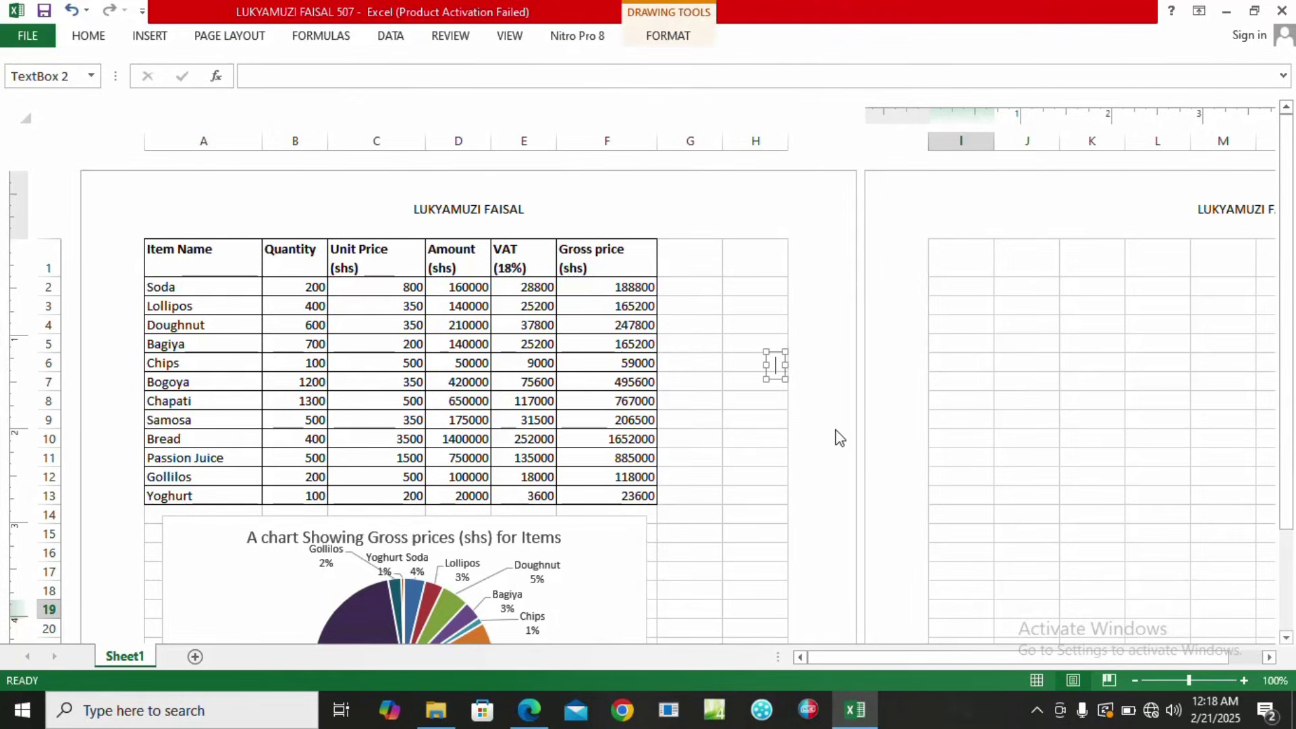
click(729, 437)
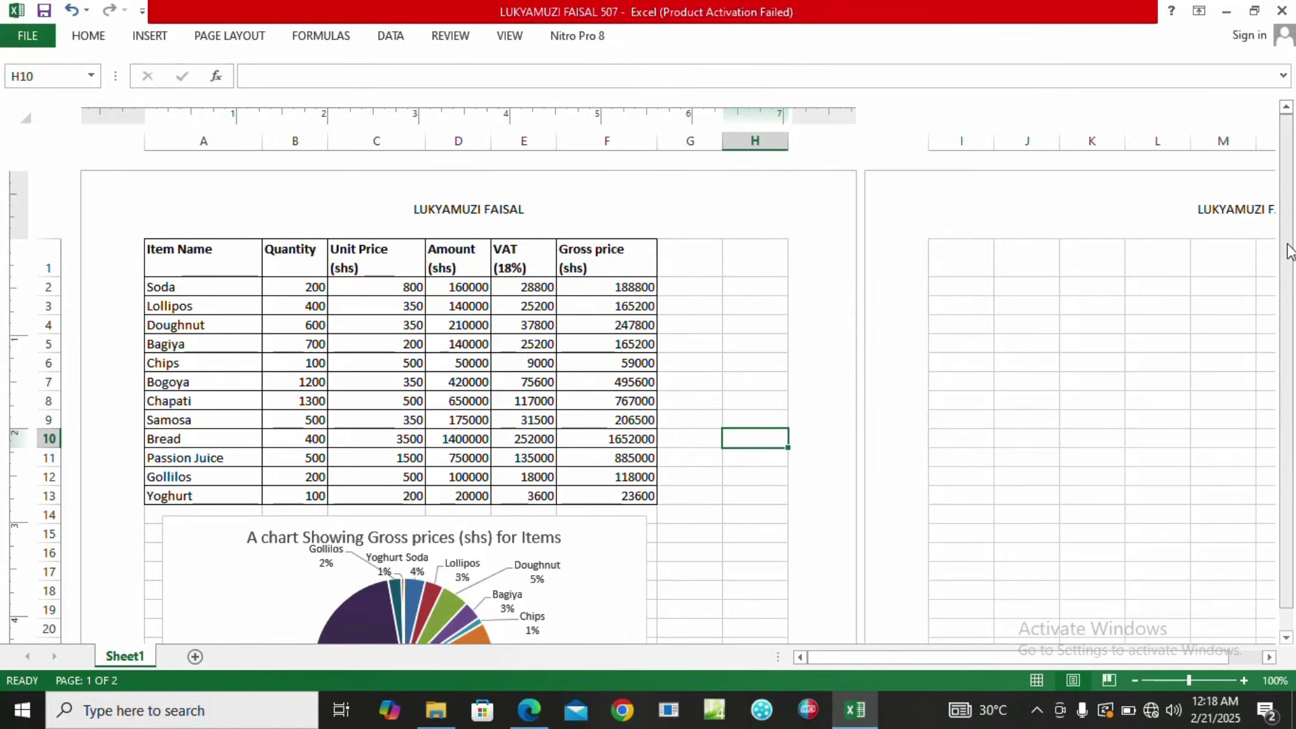
mouse_move(1289, 251)
mouse_down()
mouse_move(1289, 278)
mouse_move(1288, 230)
mouse_up()
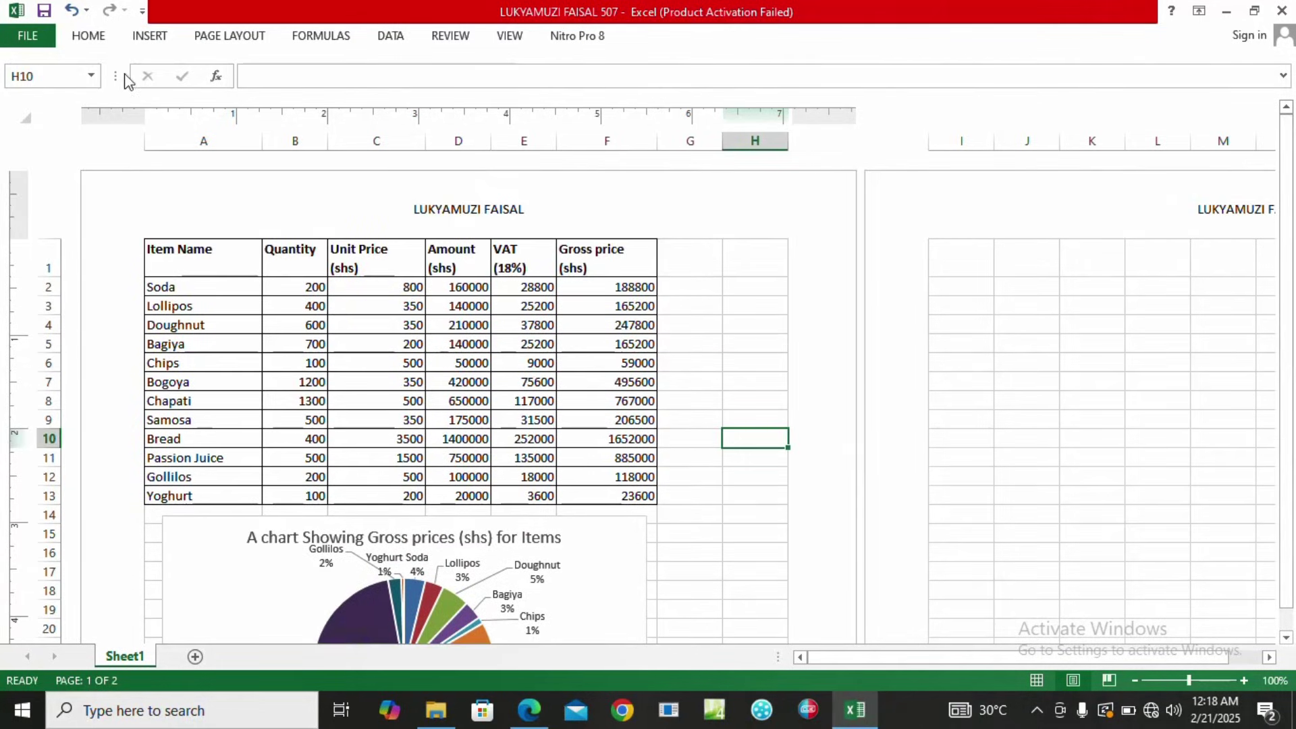
Set the page orientation to Portrait from the PAGE LAYOUT tab.
click(93, 40)
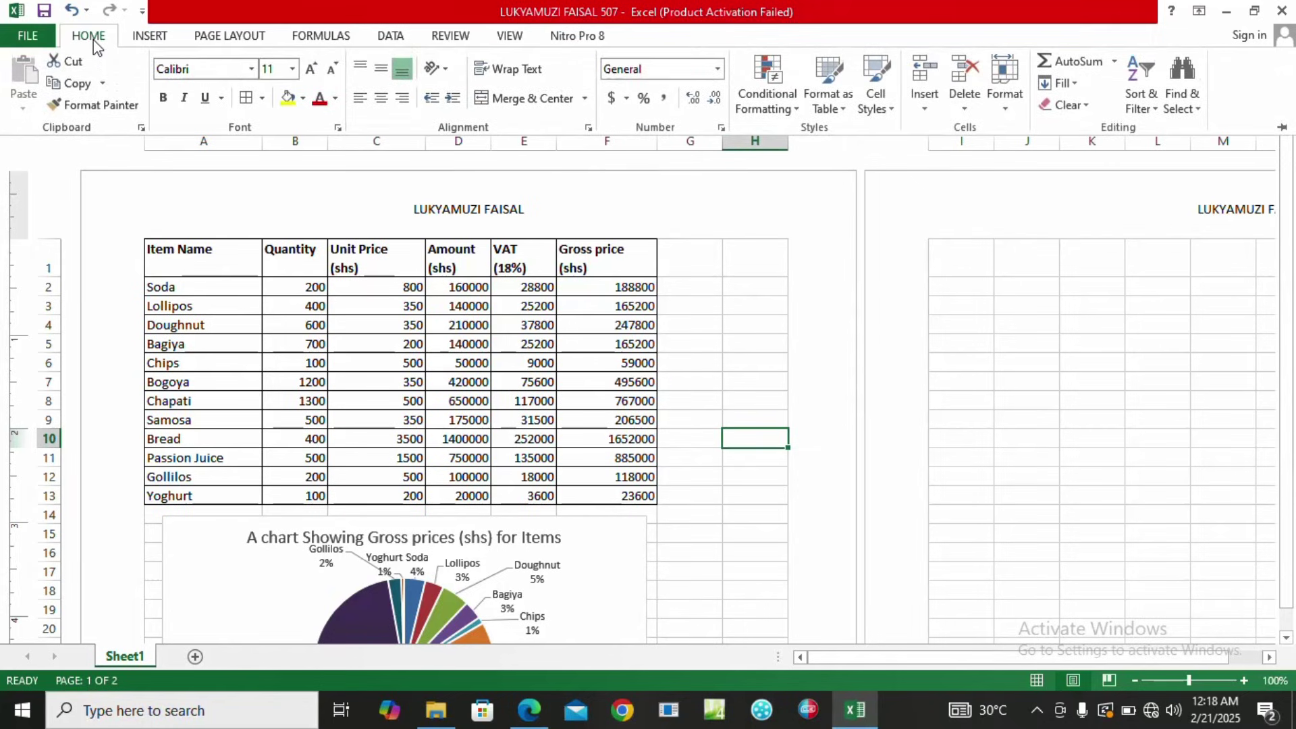
click(231, 42)
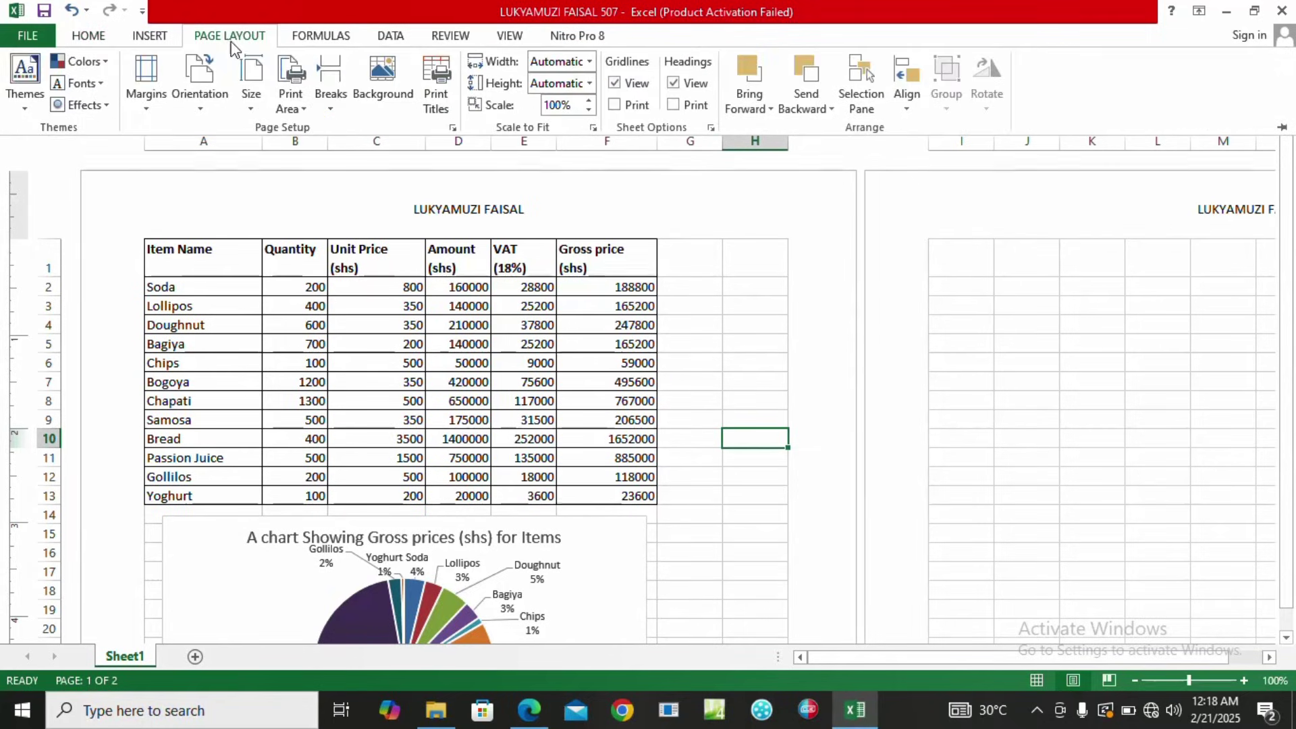
click(202, 113)
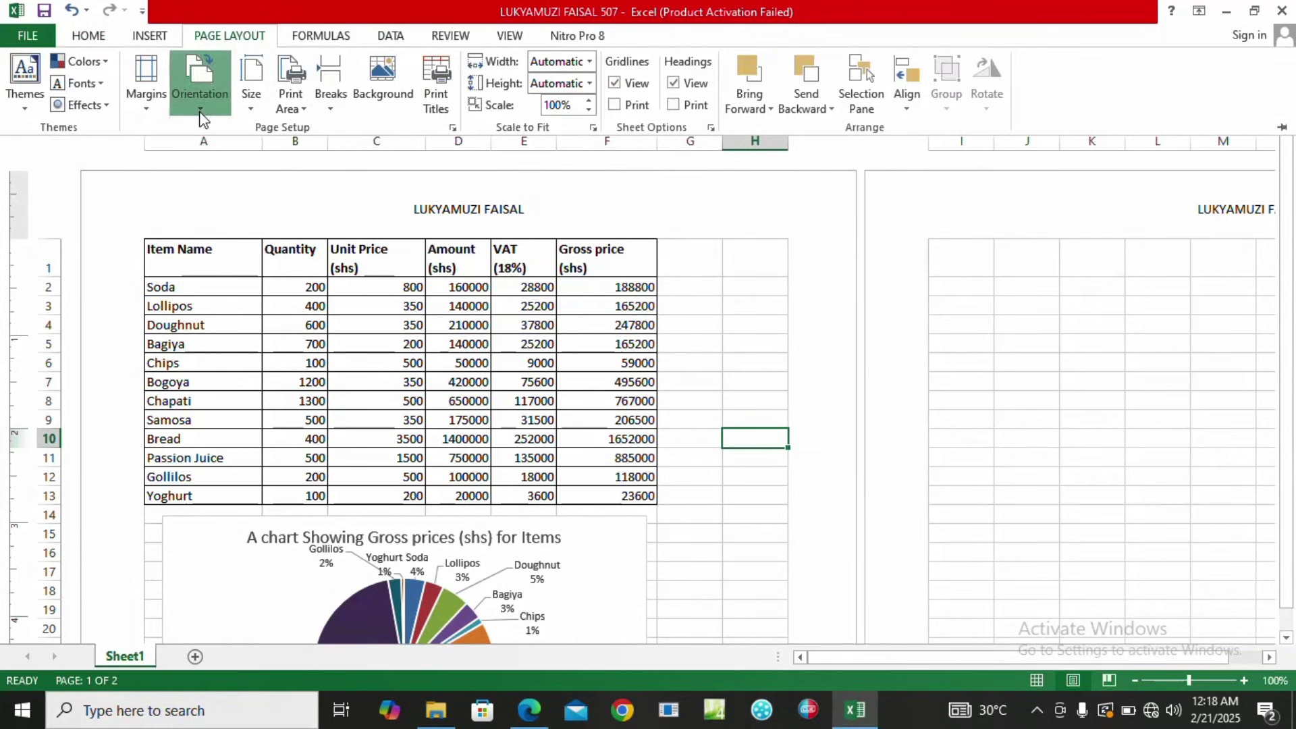
click(209, 143)
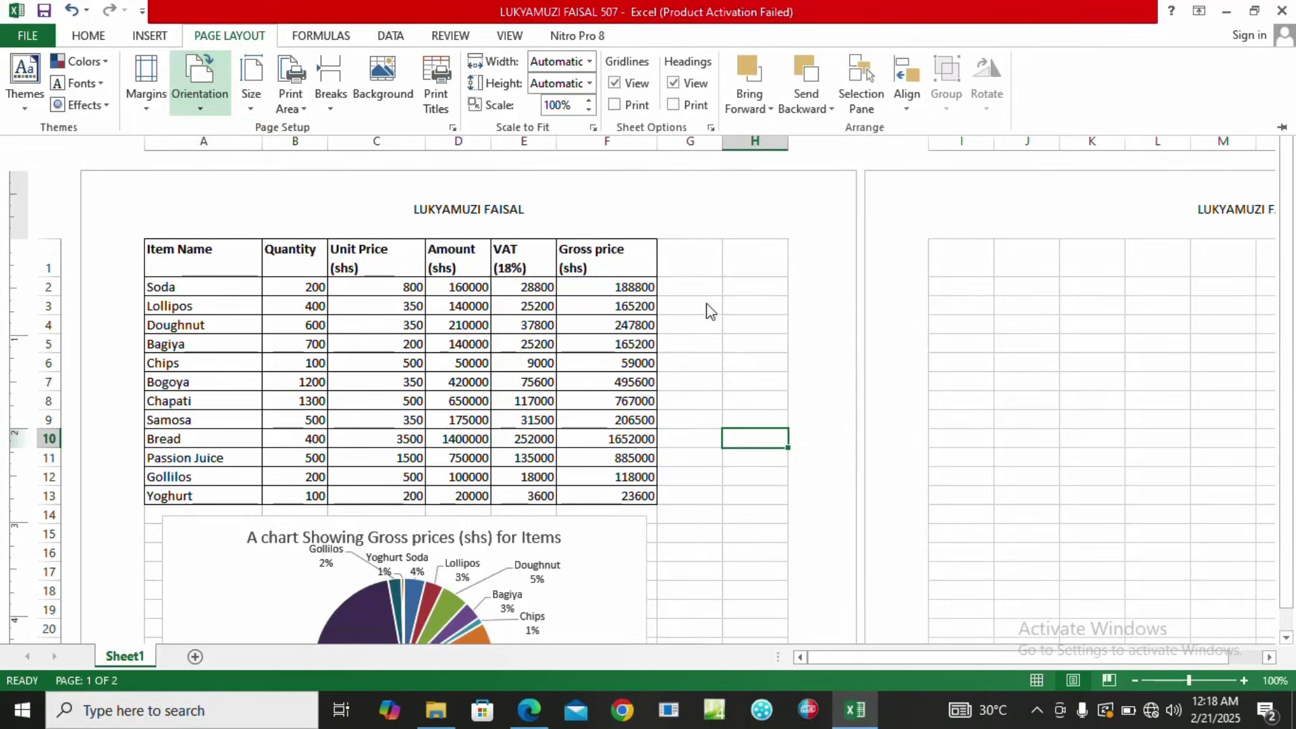
click(832, 294)
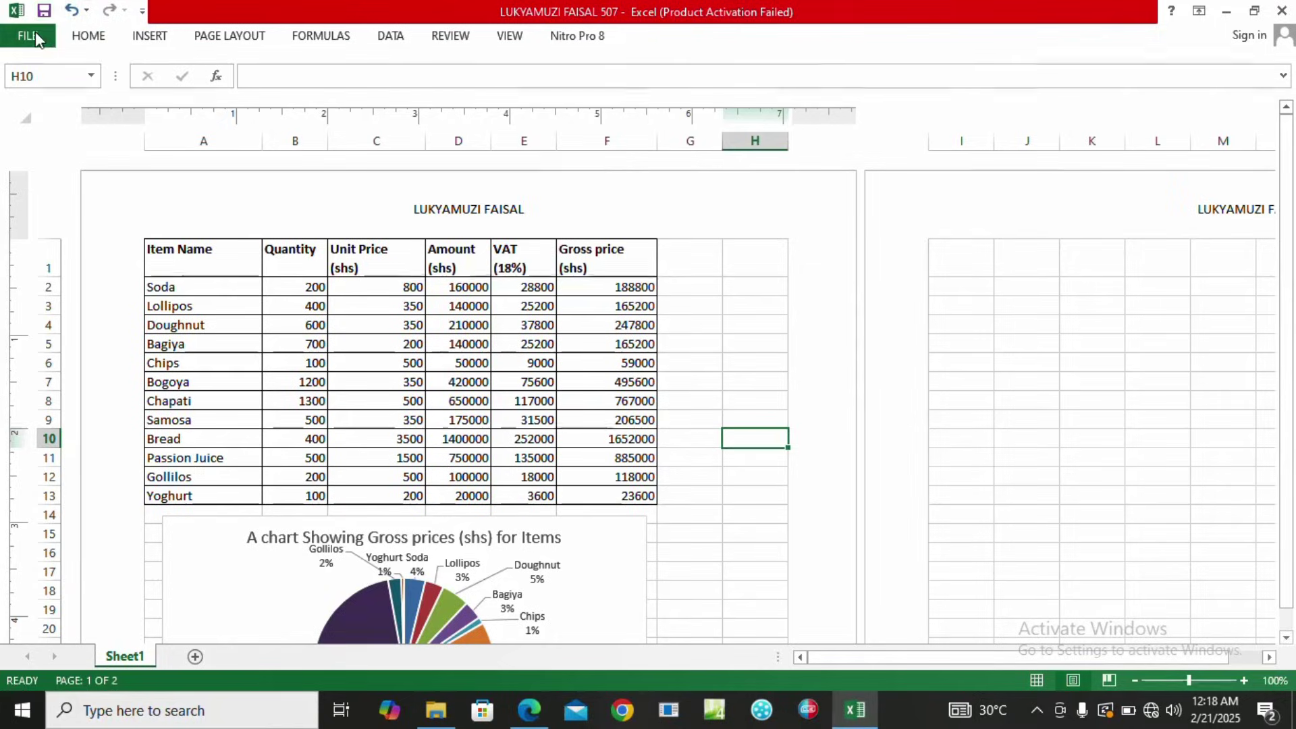
click(38, 32)
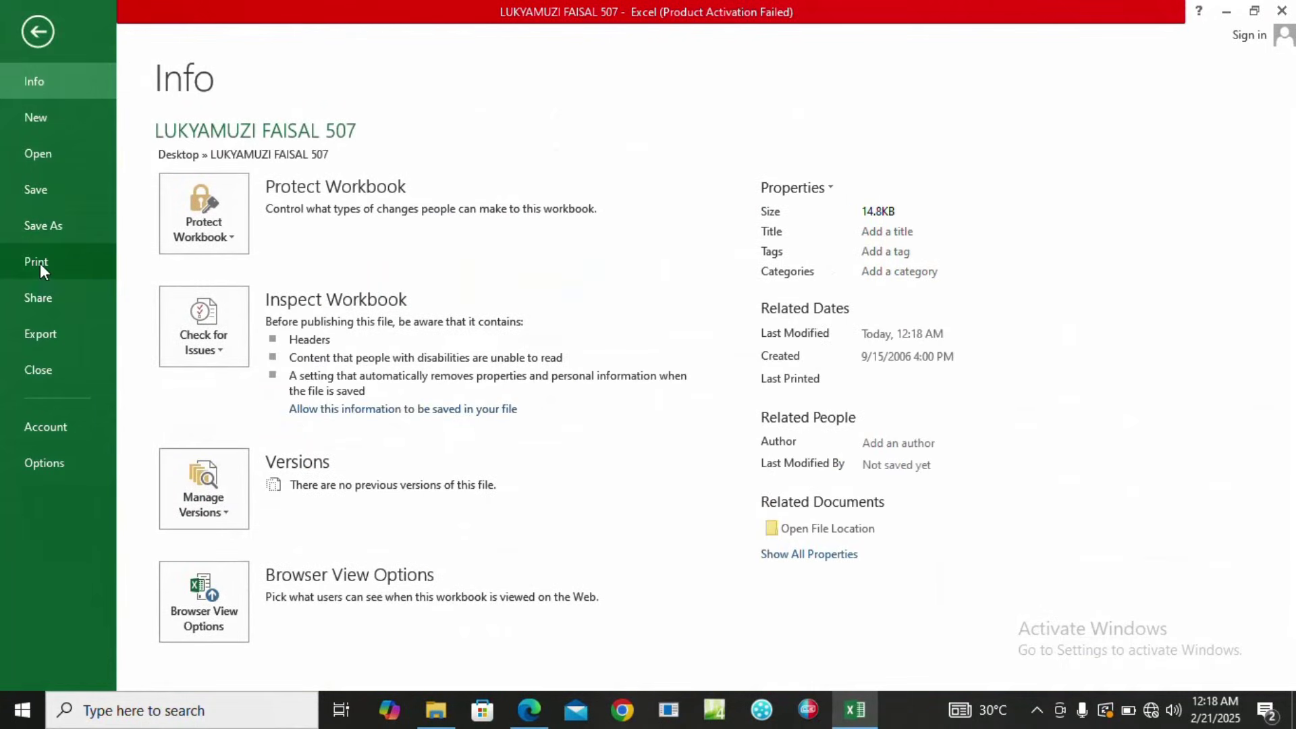
click(39, 262)
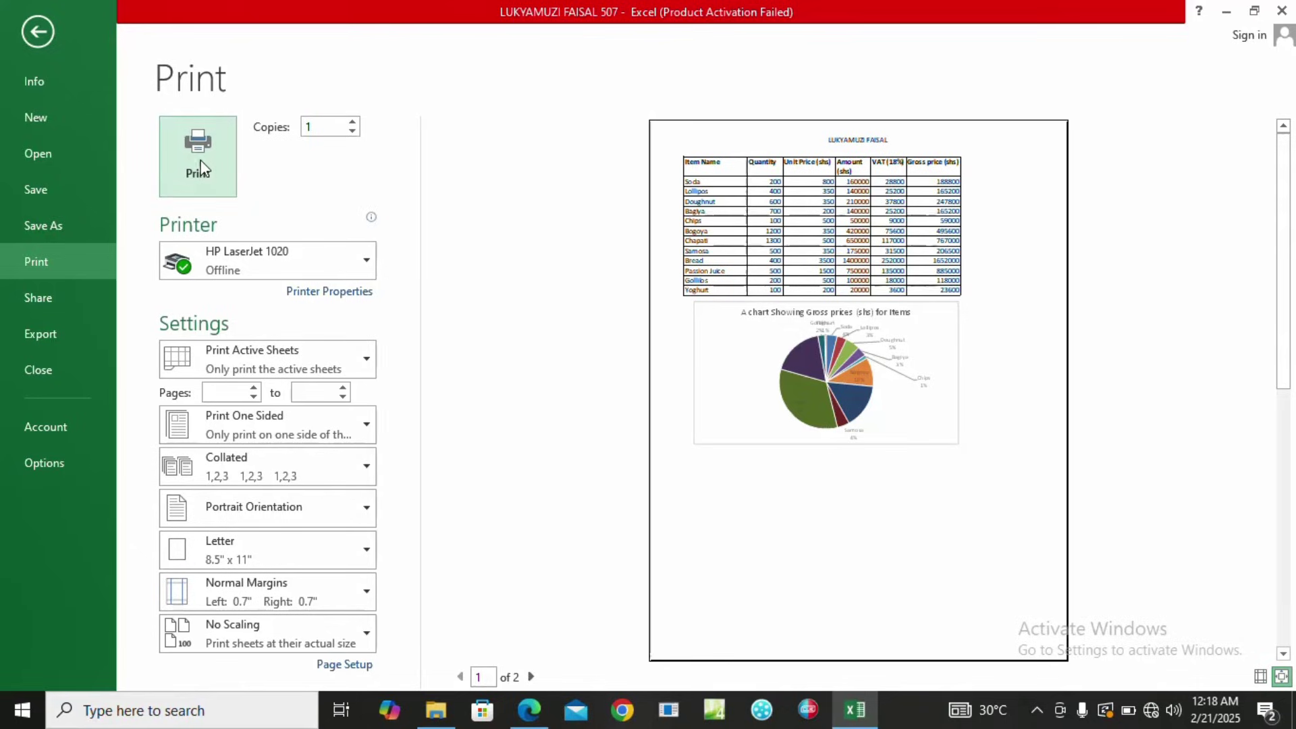
click(46, 39)
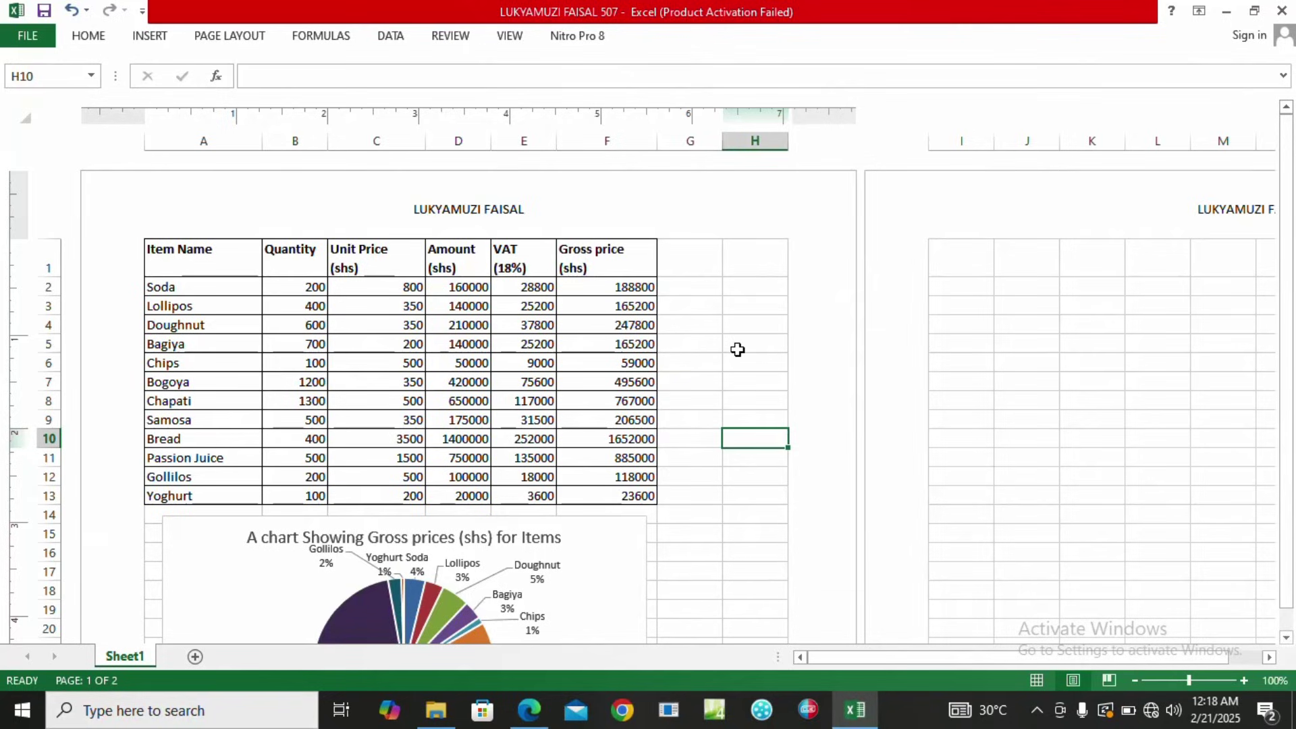